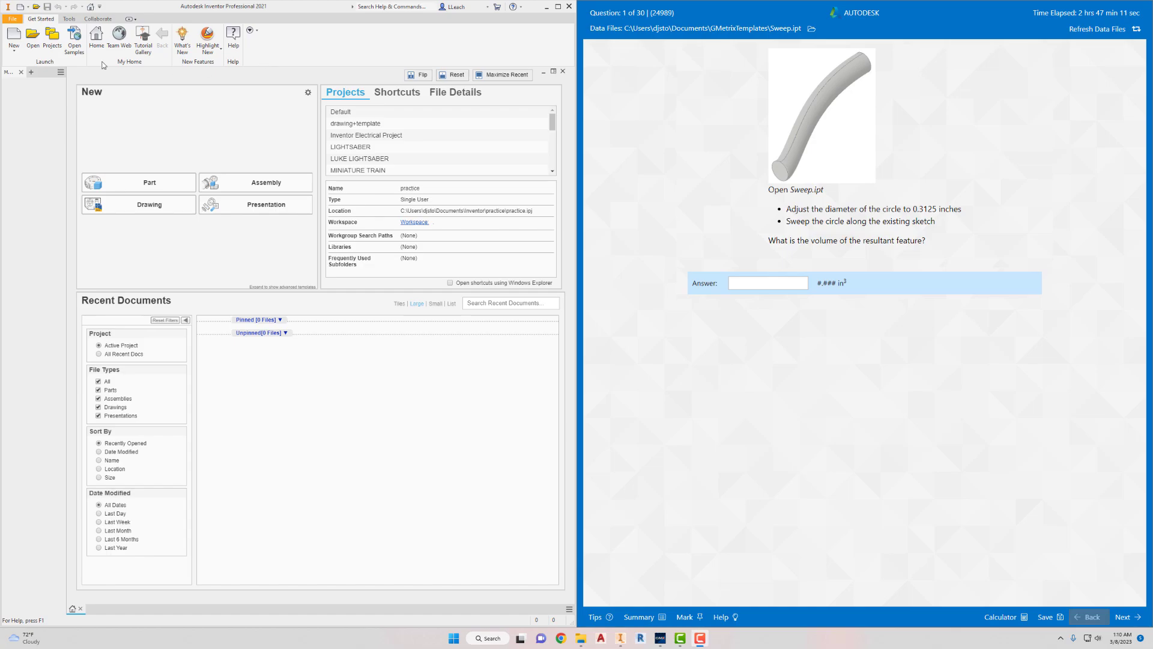
- Browse for a file to open in the GMetrixTemplates folder, inside the user's Documents folder on the C: drive
left_click(37, 44)
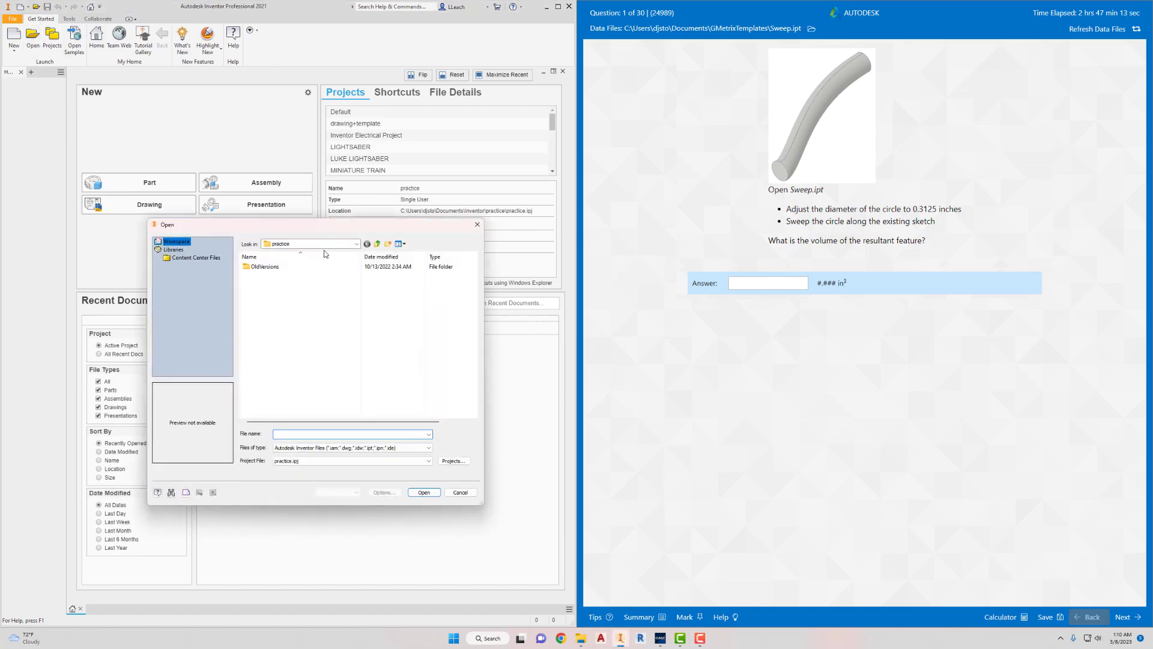
left_click(378, 243)
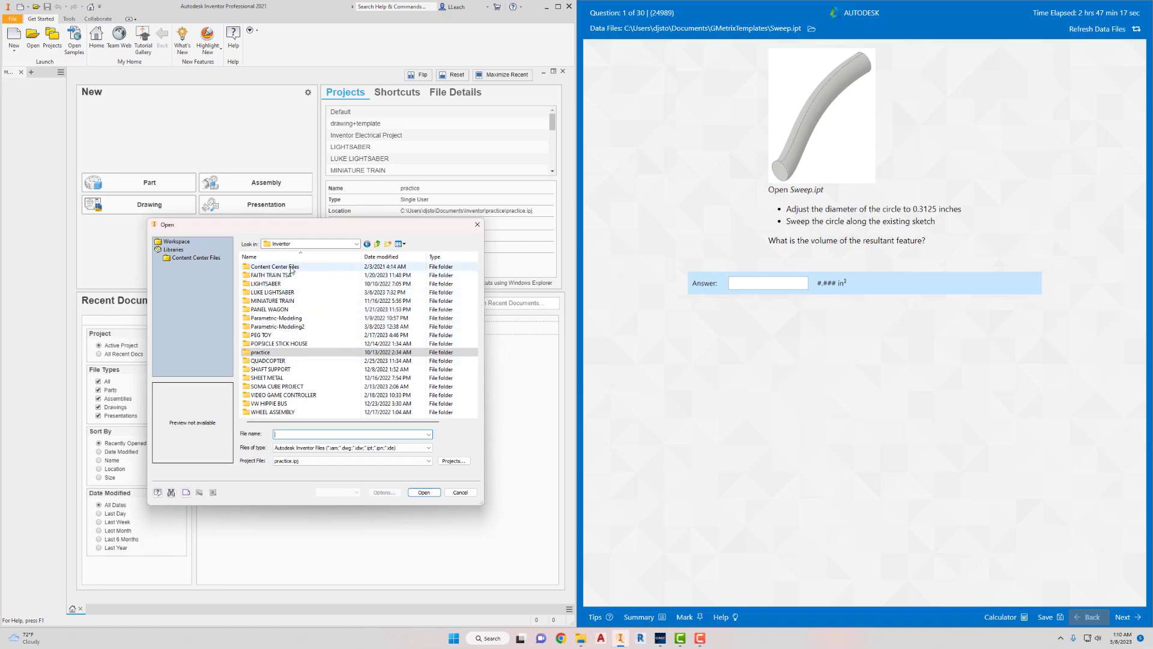
left_click(357, 243)
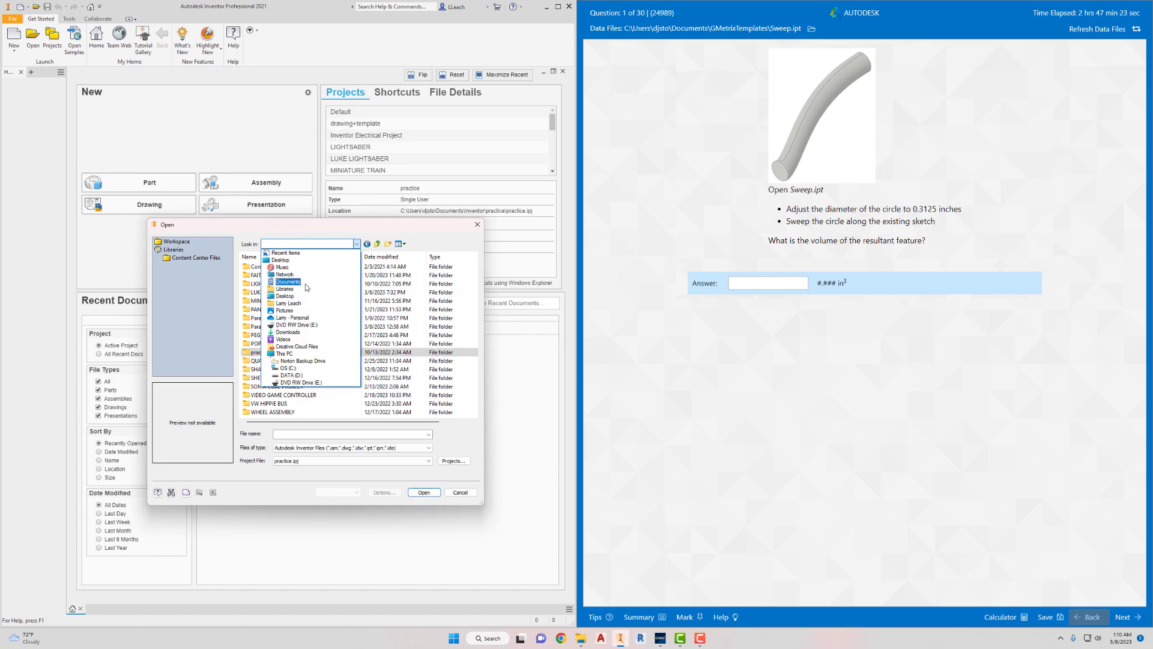
left_click(308, 354)
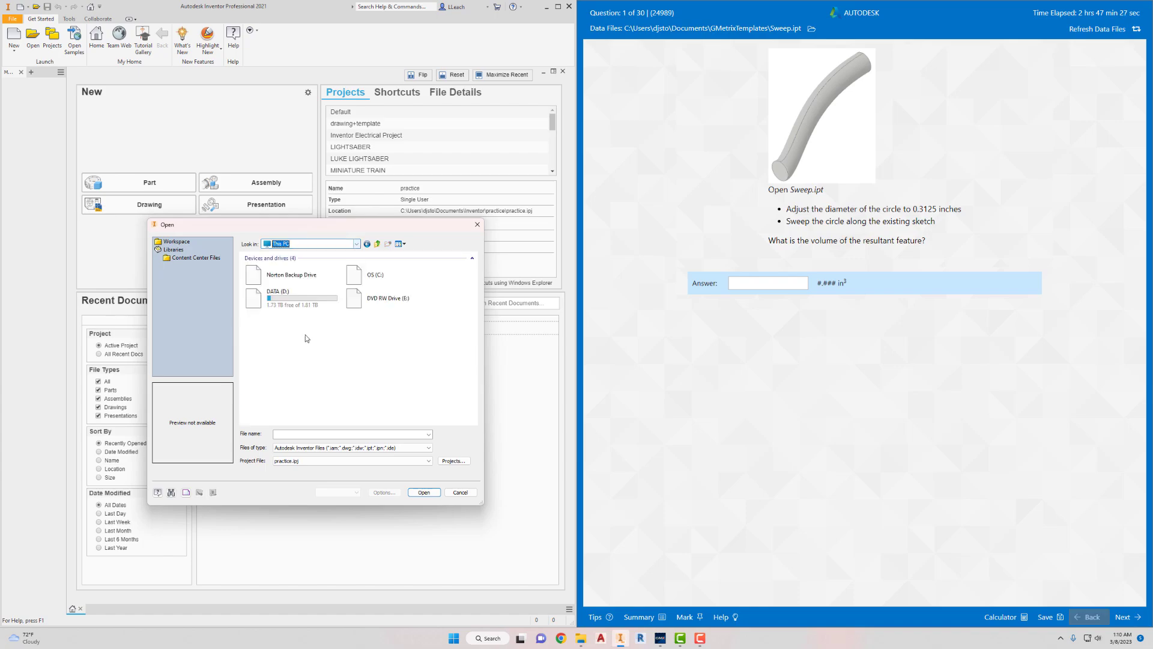
double_click(360, 276)
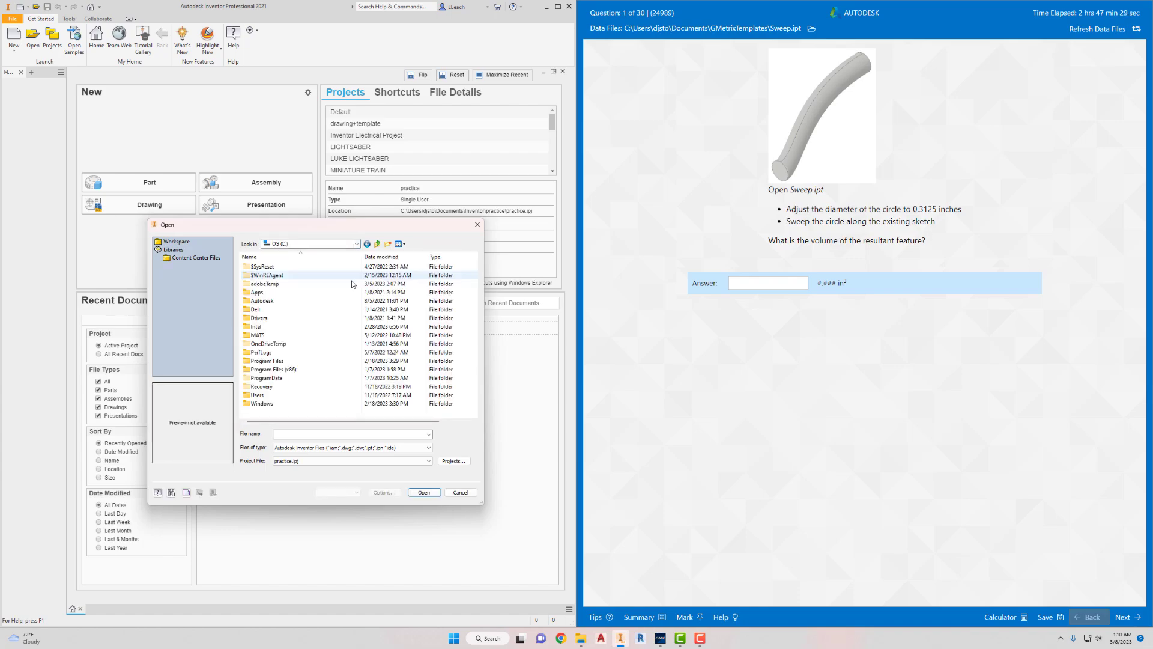
double_click(257, 396)
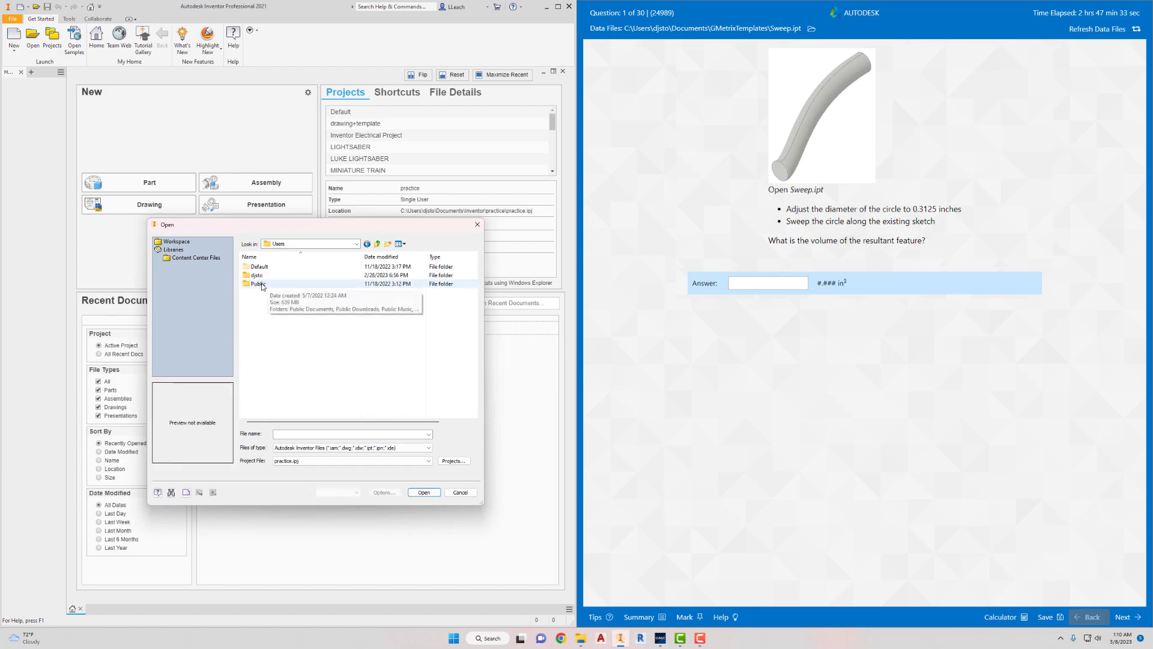
double_click(256, 275)
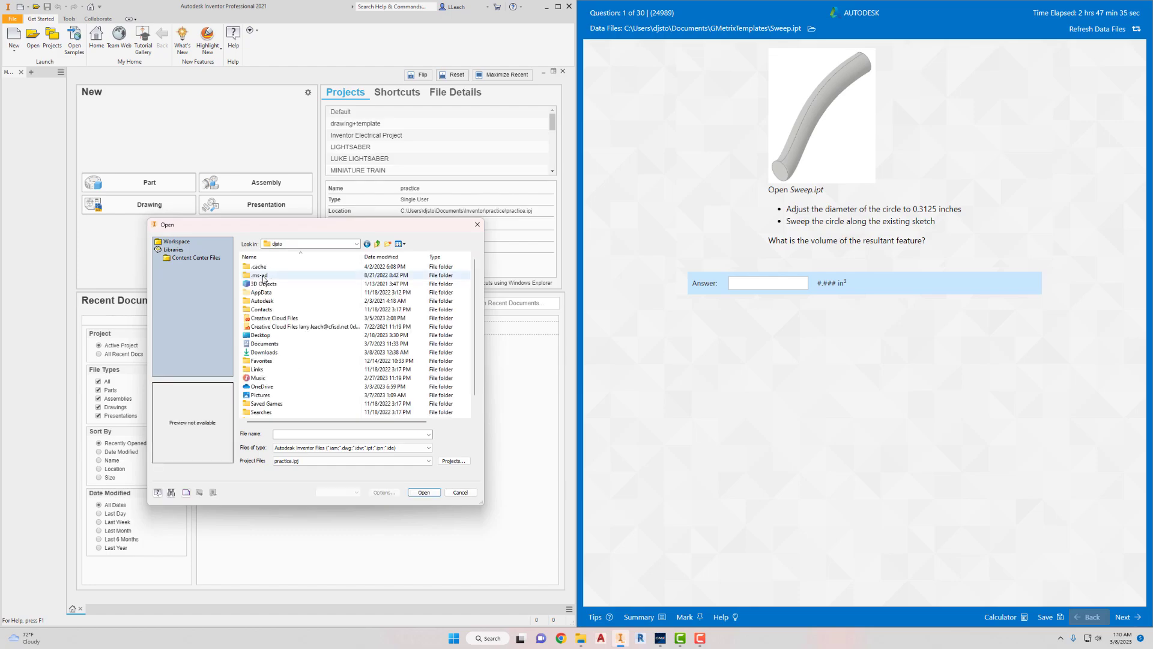
double_click(263, 343)
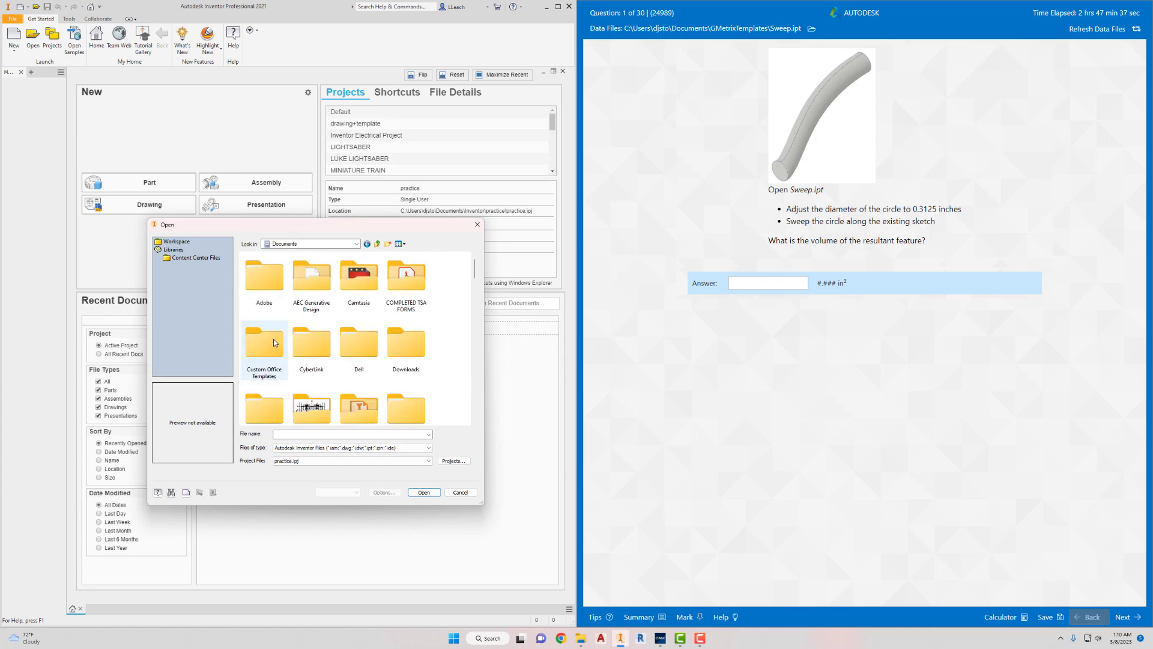
scroll(294, 360, "down", 3)
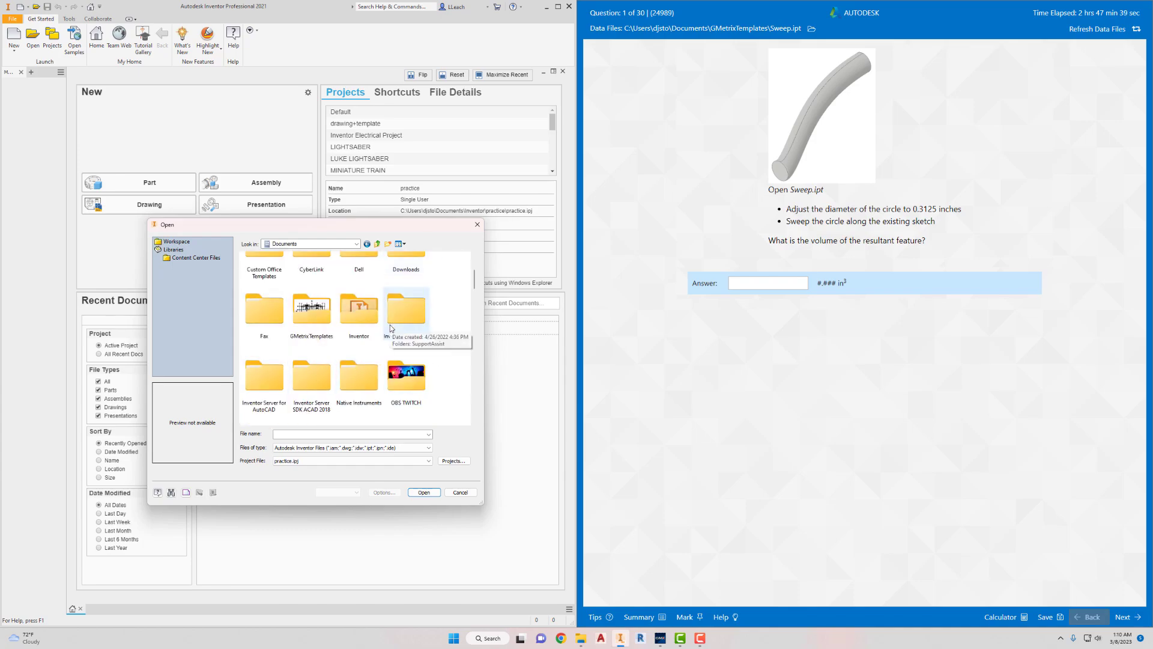
double_click(313, 319)
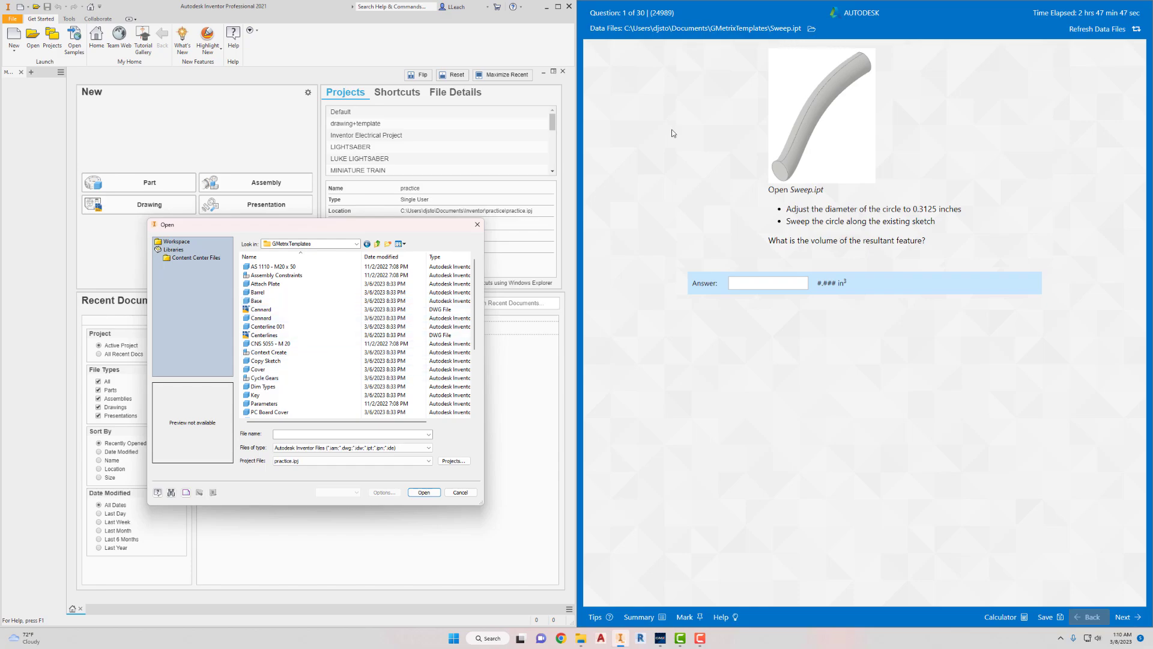
- Open the Sweep part file from the GMetrixTemplates folder
scroll(305, 351, "down", 5)
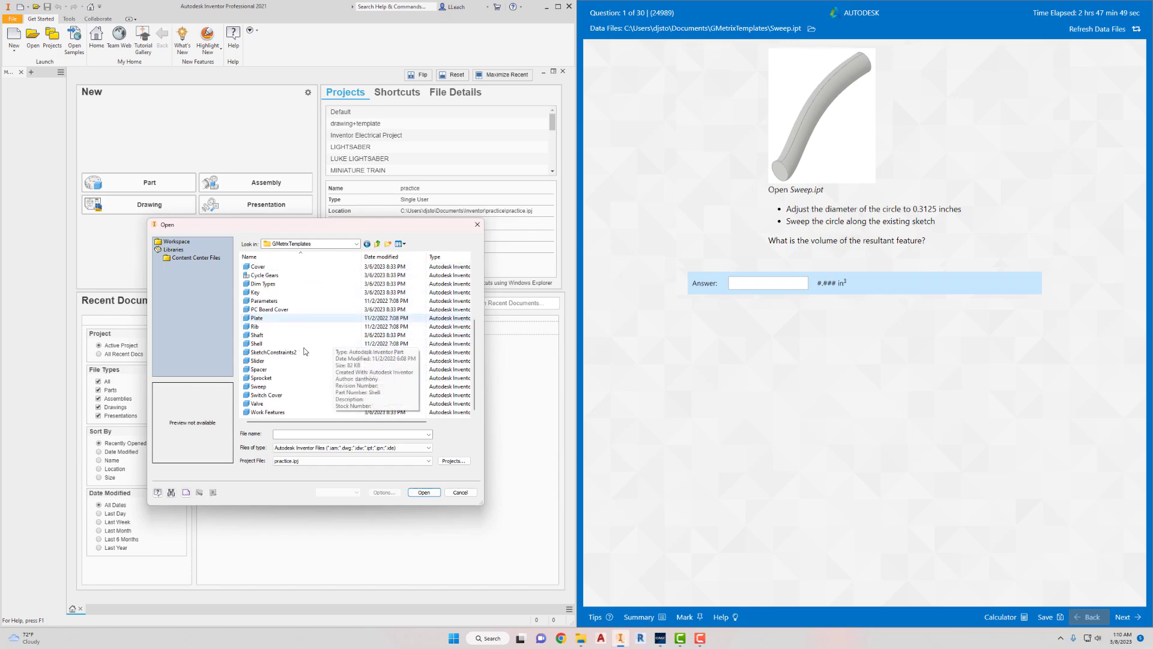
left_click(263, 387)
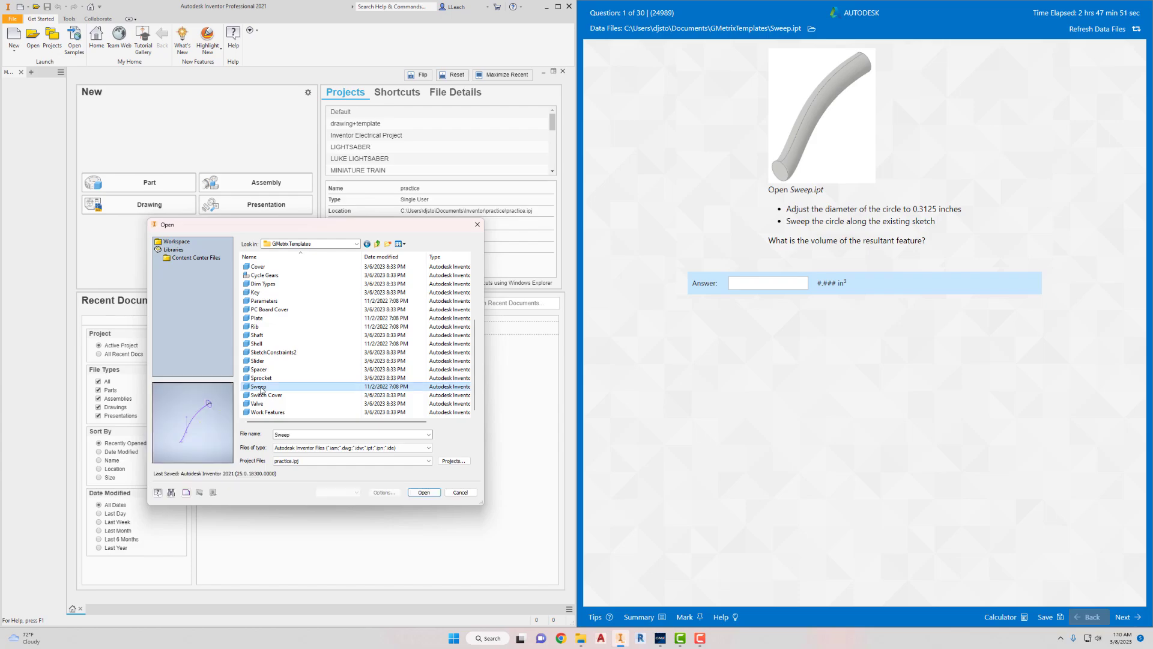
left_click(442, 493)
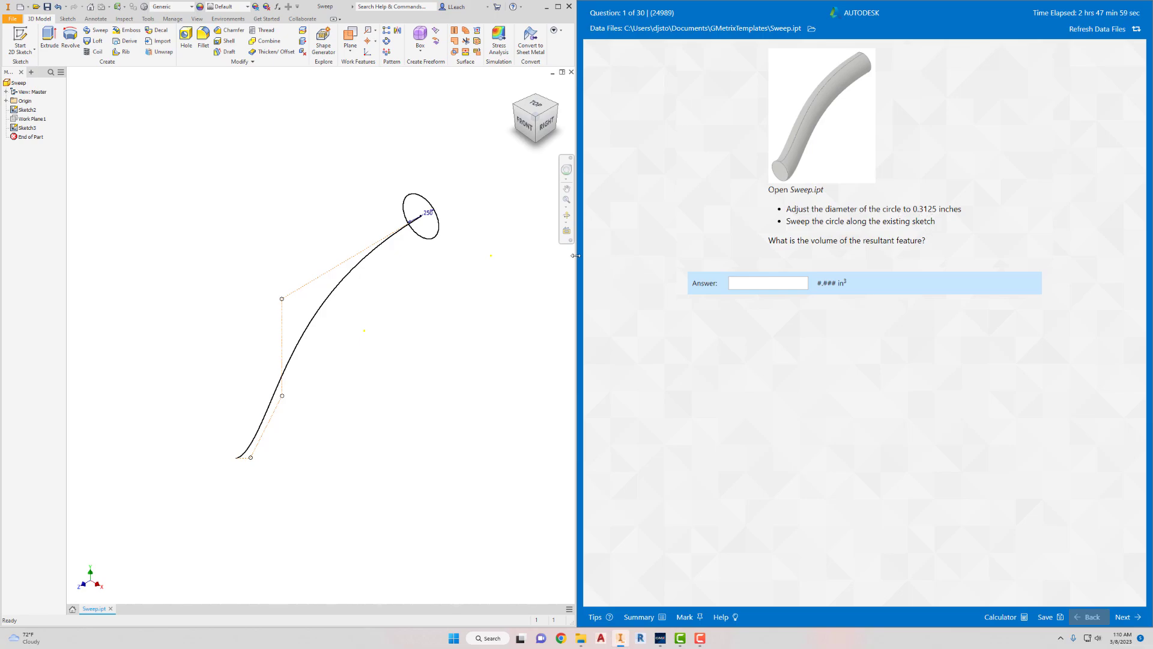
- Set the diameter of the sketched profile circle to 0.3125 inches
double_click(430, 215)
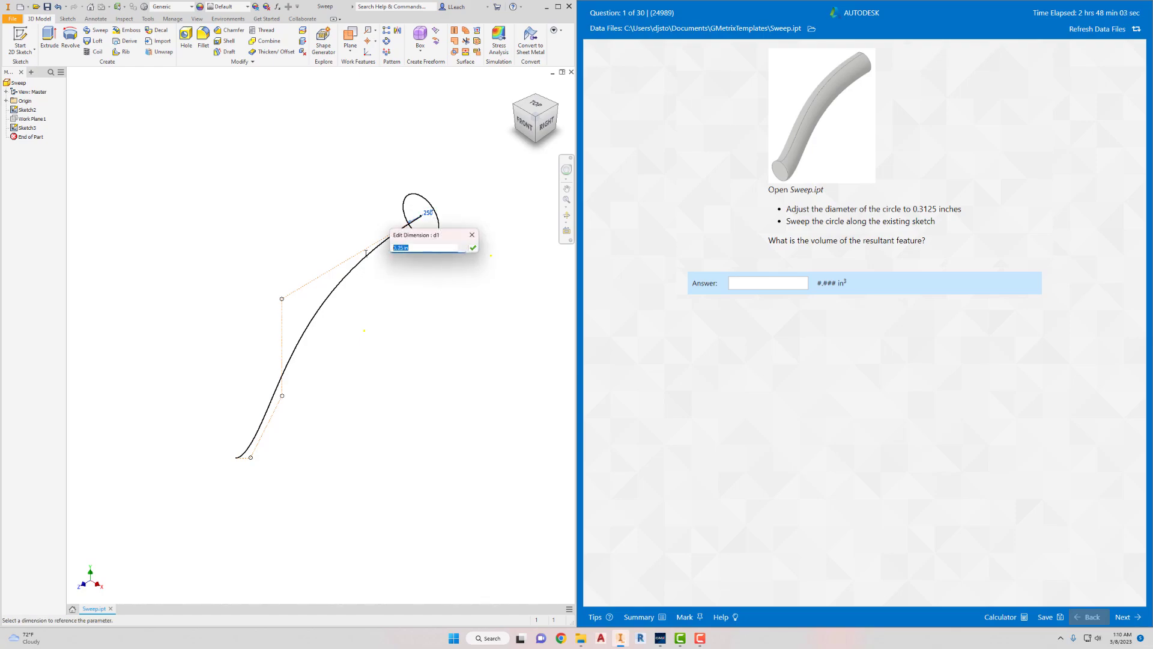
type("0")
left_click(473, 248)
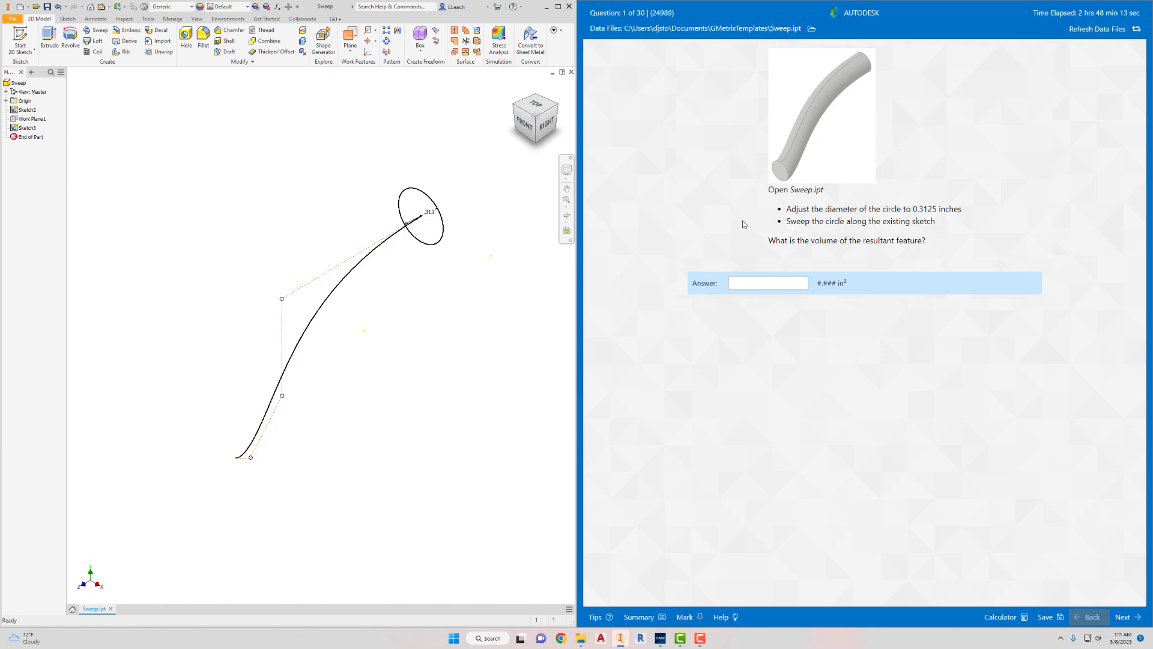
- Sweep the circle profile along the existing curved sketch path, using the Fixed orientation
left_click(95, 30)
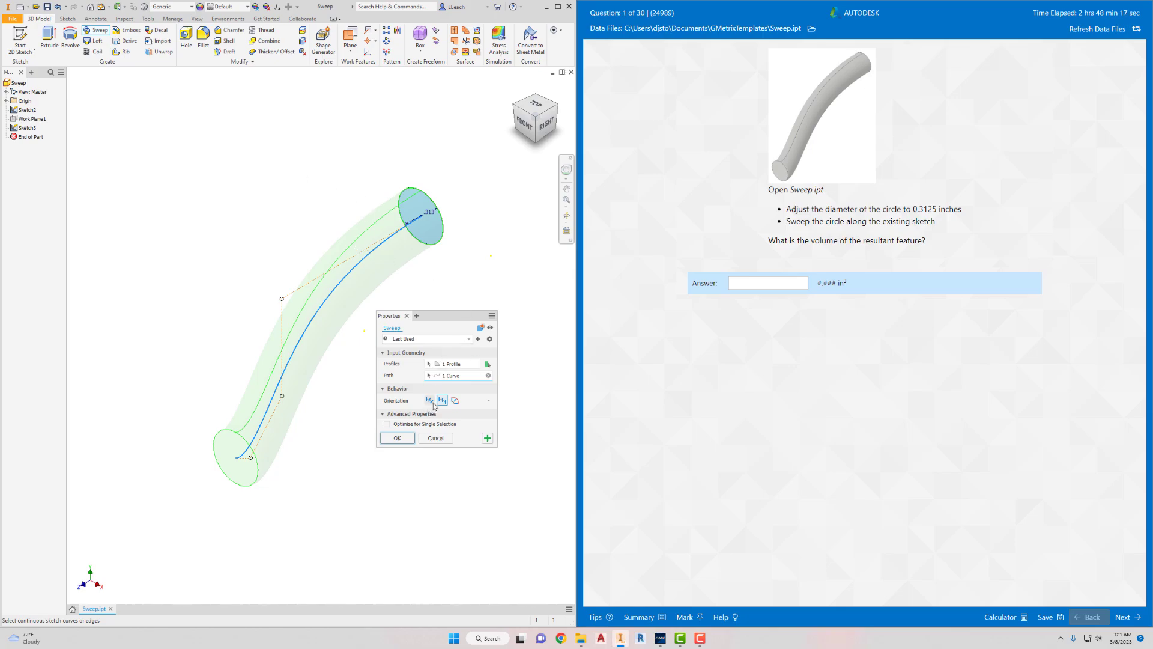
left_click(430, 401)
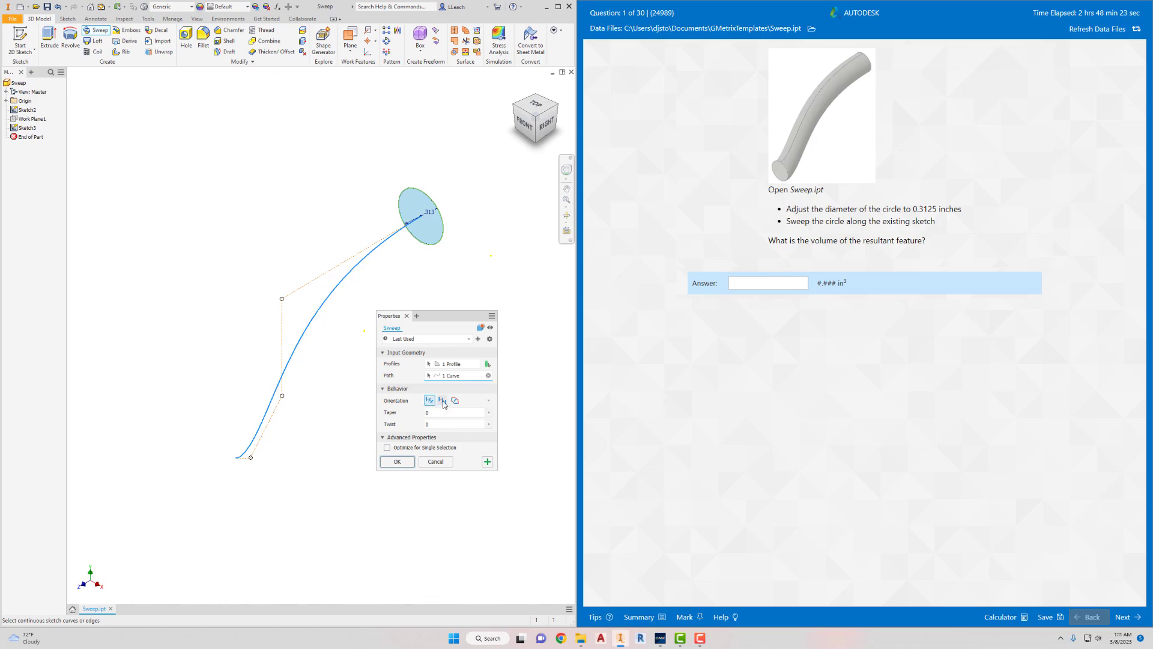
left_click(442, 401)
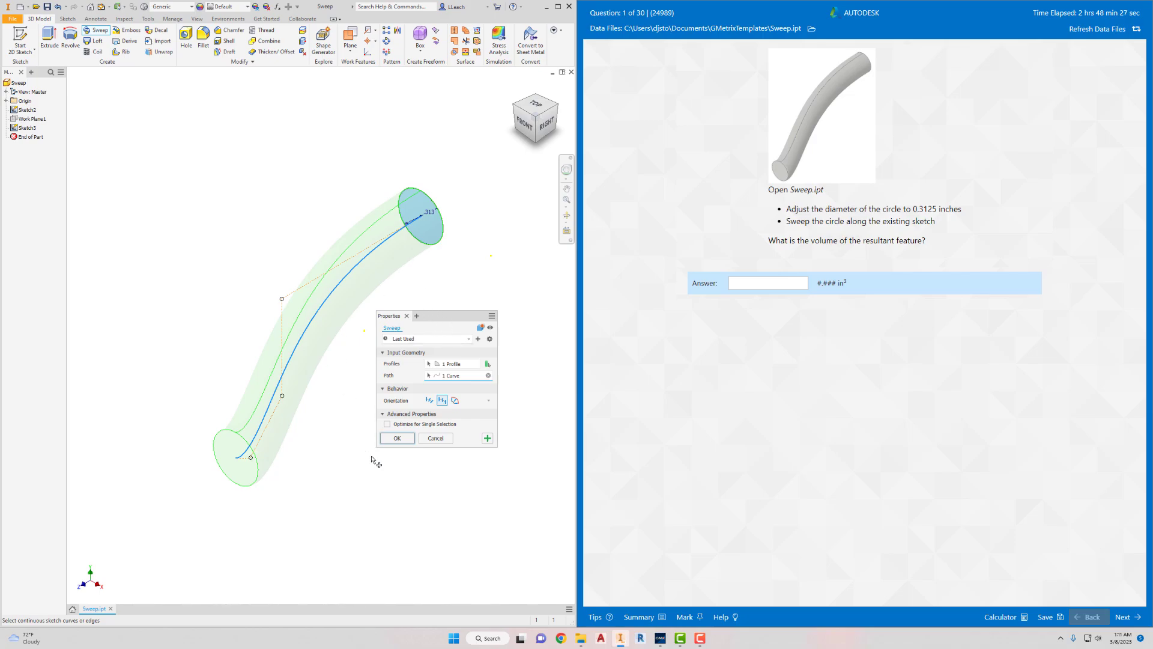
left_click(399, 438)
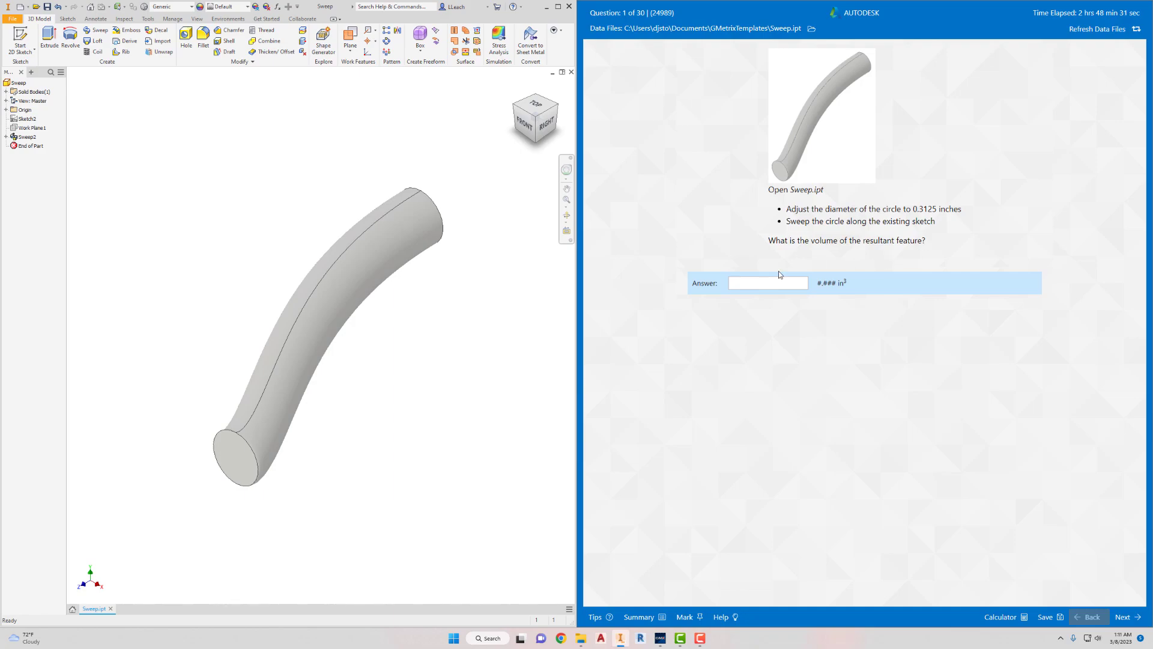
- Update the part's physical iProperties to read its volume, keeping the dialog clear of the exam question
left_click(12, 20)
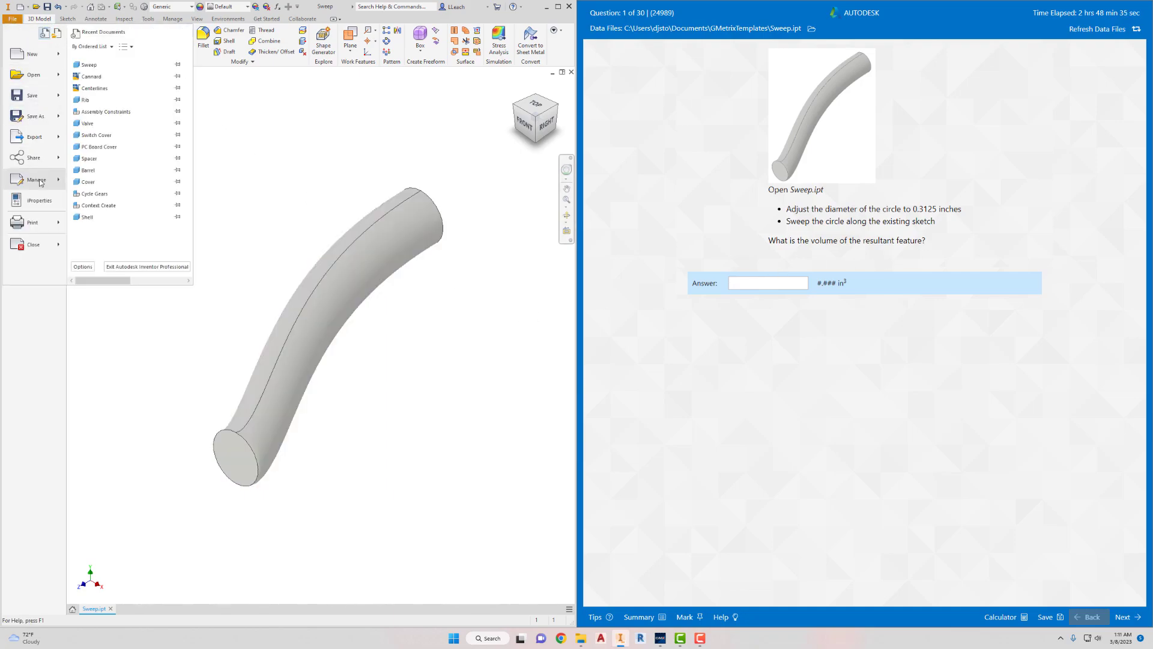
left_click(36, 202)
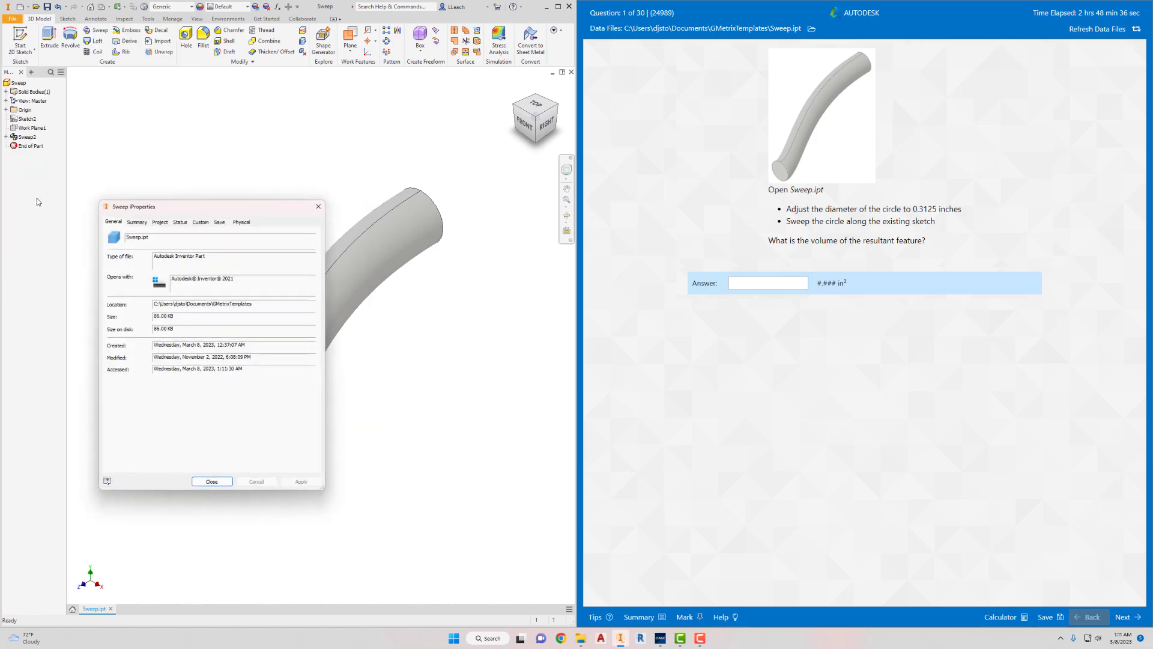
left_click(241, 223)
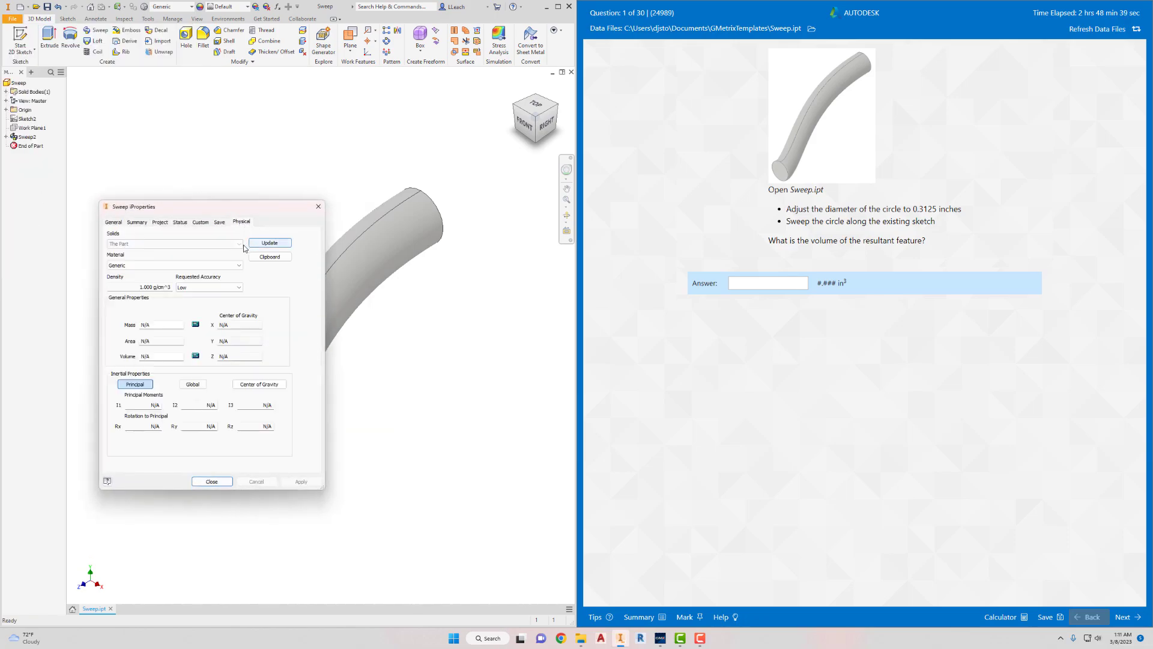
left_click(270, 243)
left_click_drag(274, 207, 515, 254)
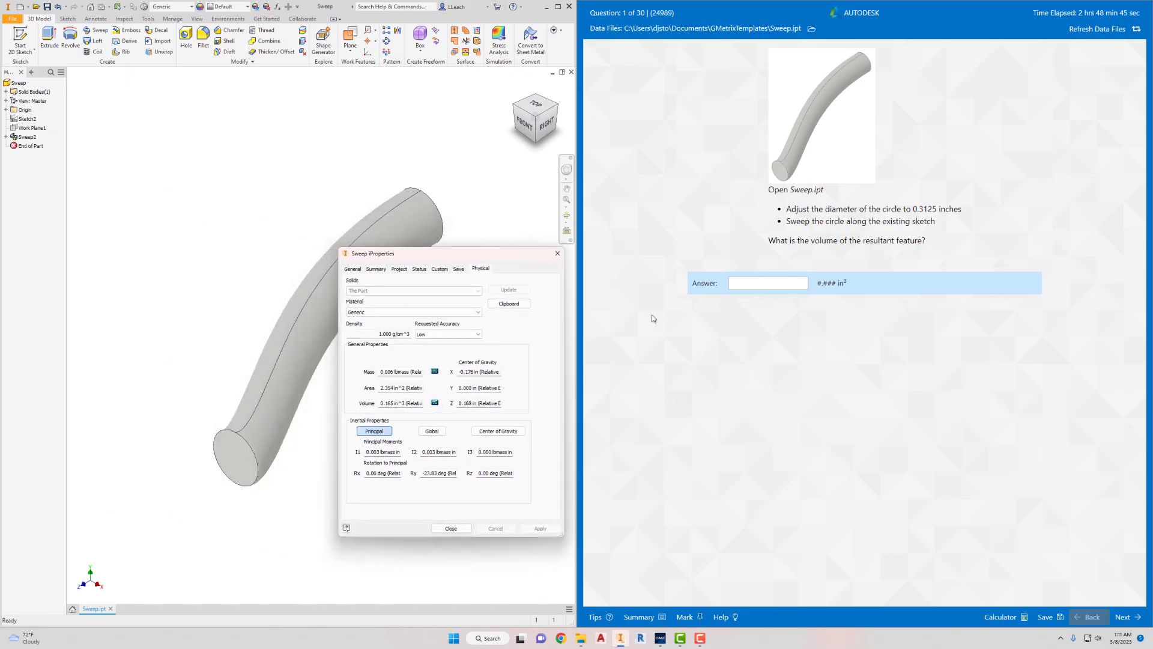
- Answer the volume question with 0.165, submit it for grading and continue to question 2
left_click(739, 284)
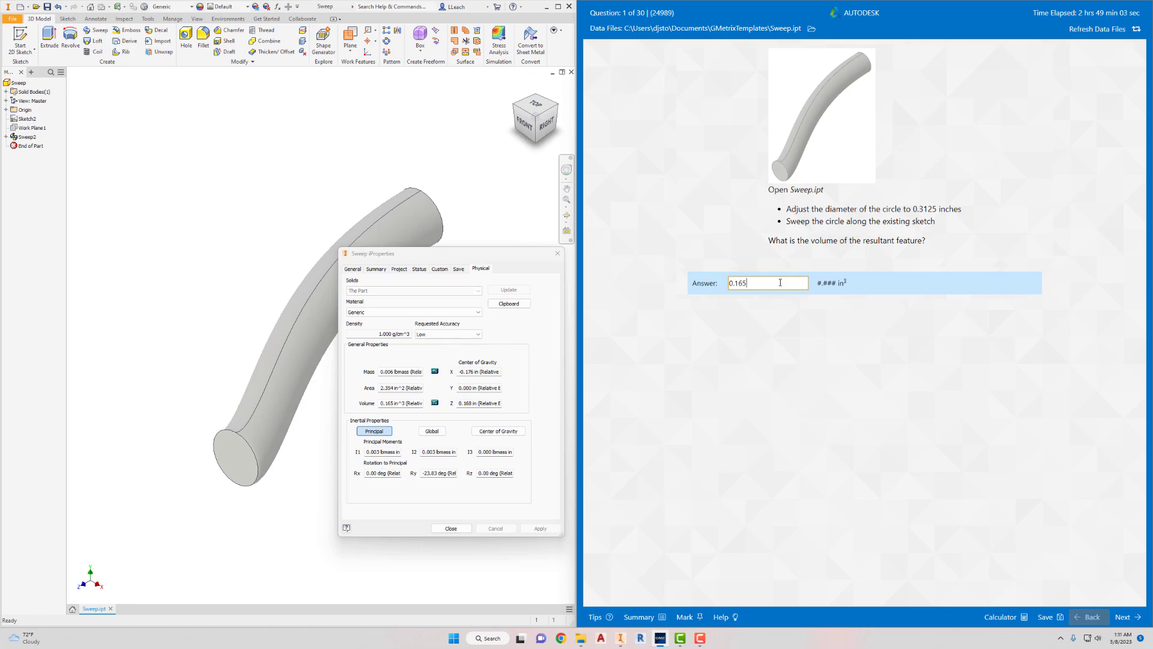
left_click(1121, 617)
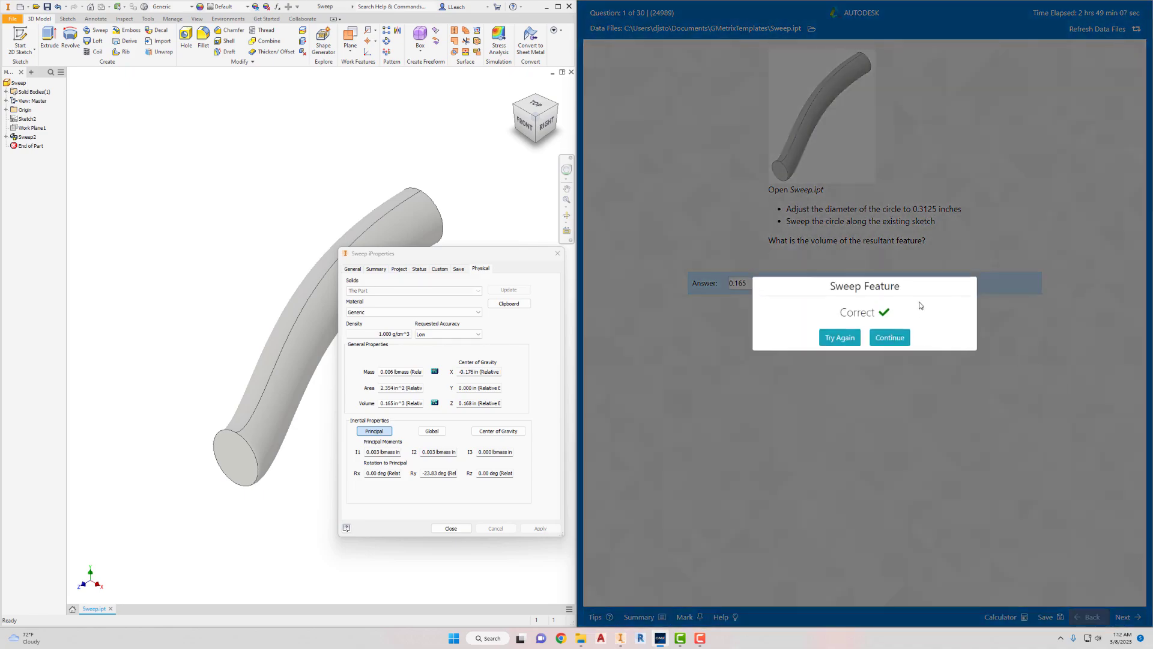
left_click(893, 339)
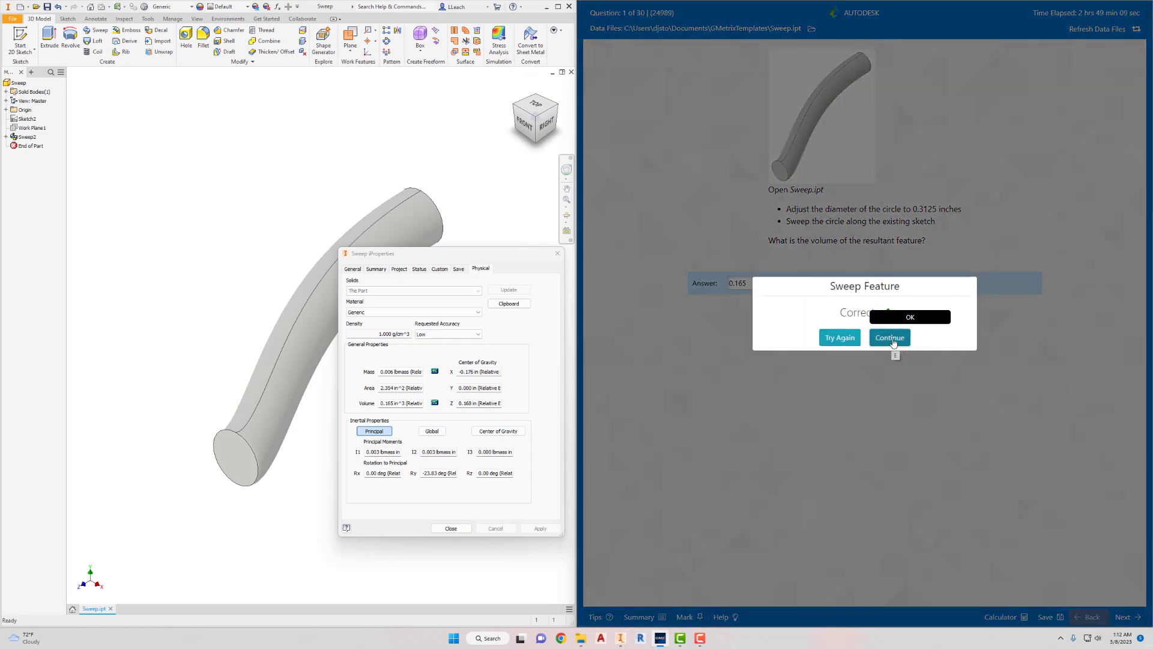
- Close the iProperties dialog and the Sweep part without saving the changes
left_click(558, 253)
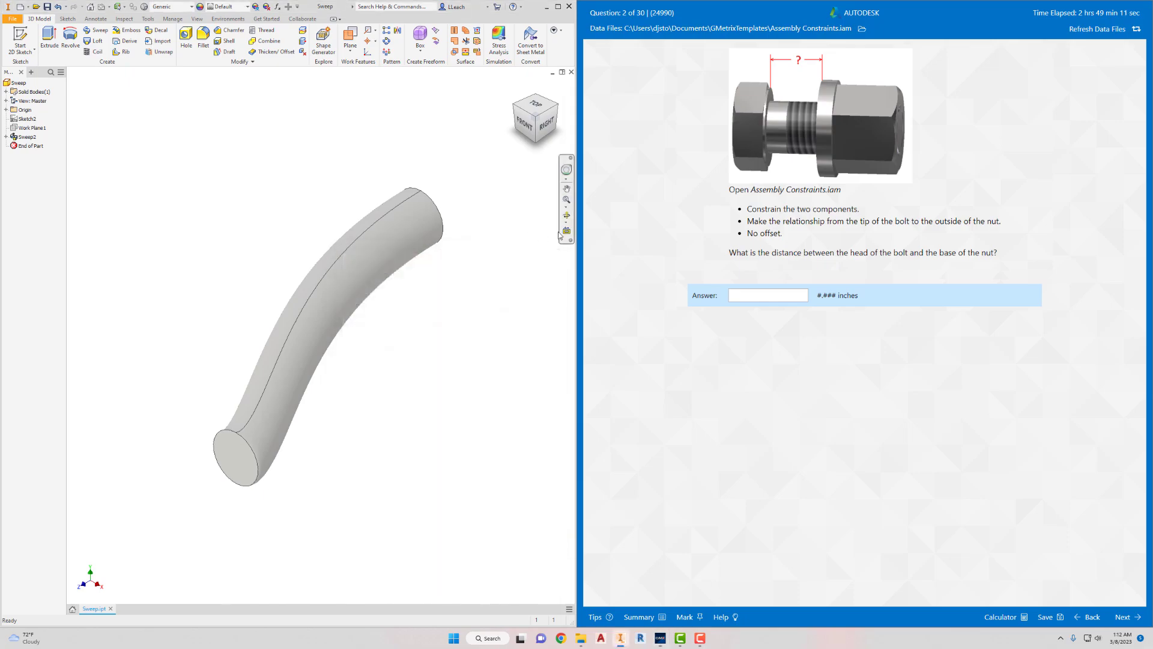
left_click(12, 18)
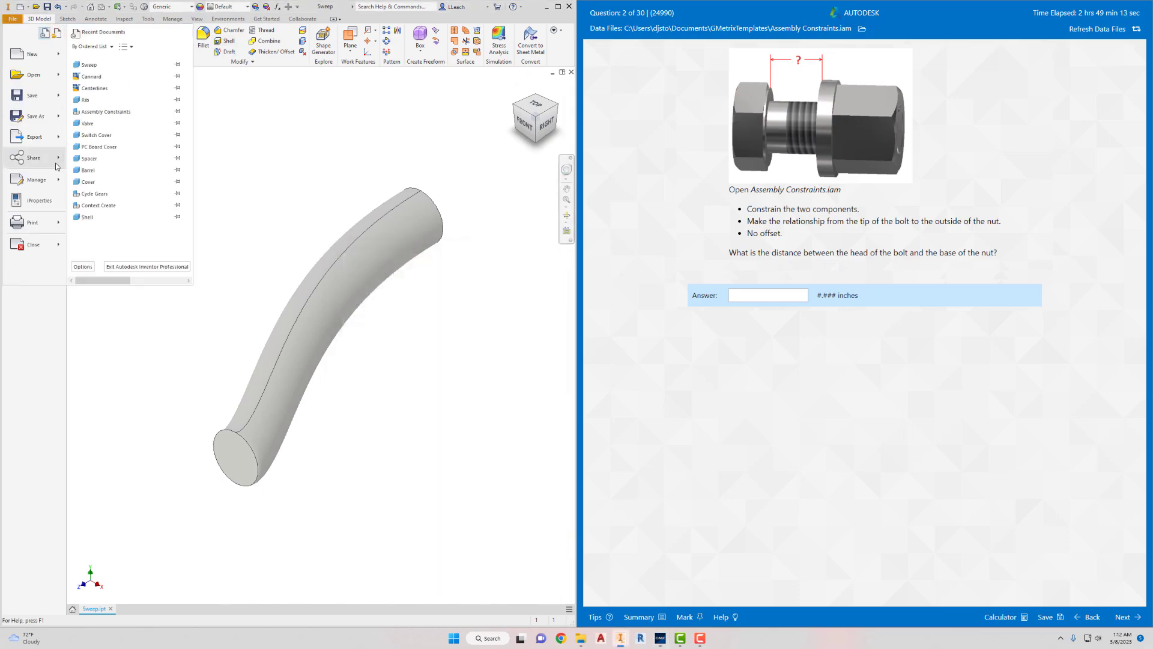
left_click(88, 226)
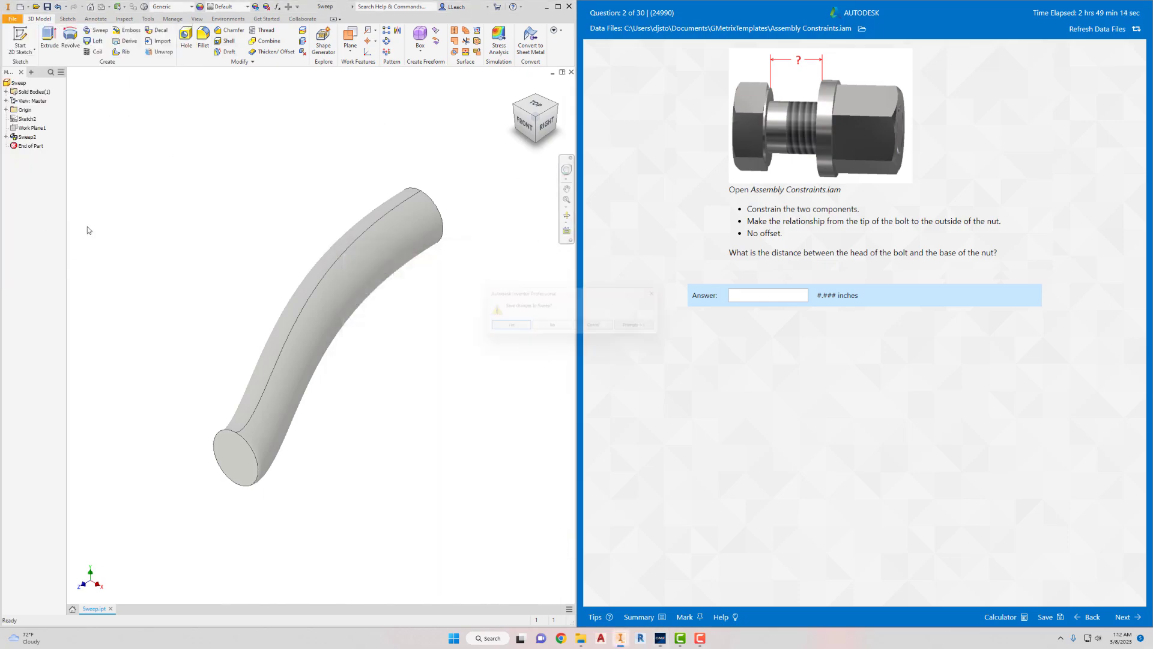
left_click(553, 329)
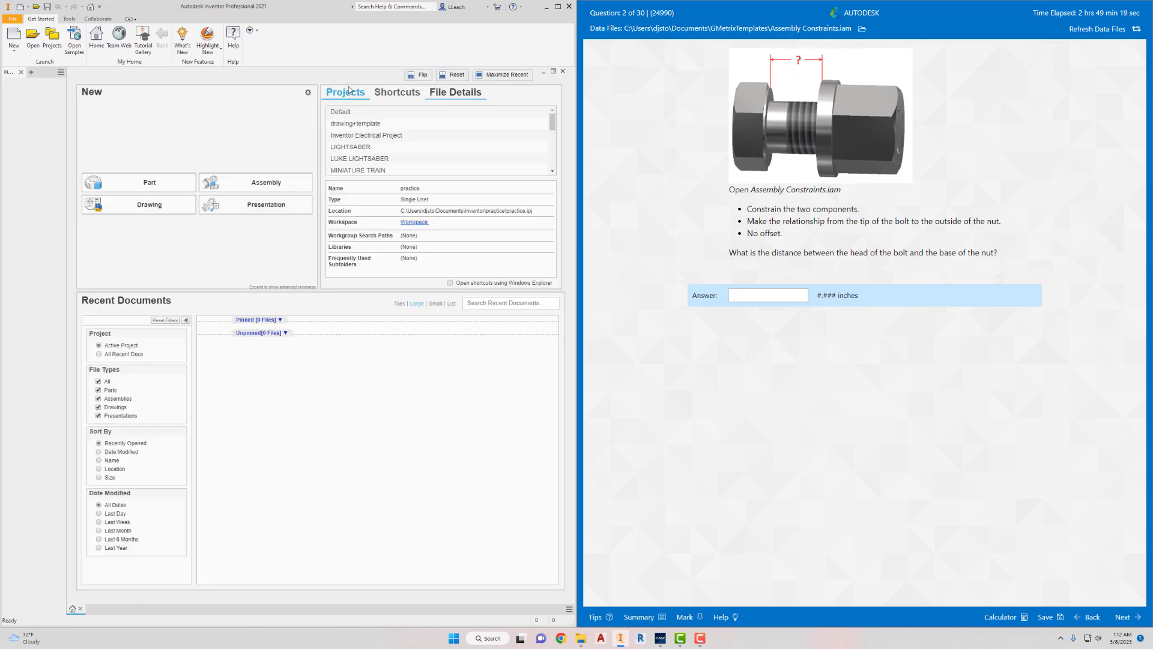
- Open the Assembly Constraints assembly from the GMetrixTemplates folder with both the bolt and the nut in view
left_click(32, 37)
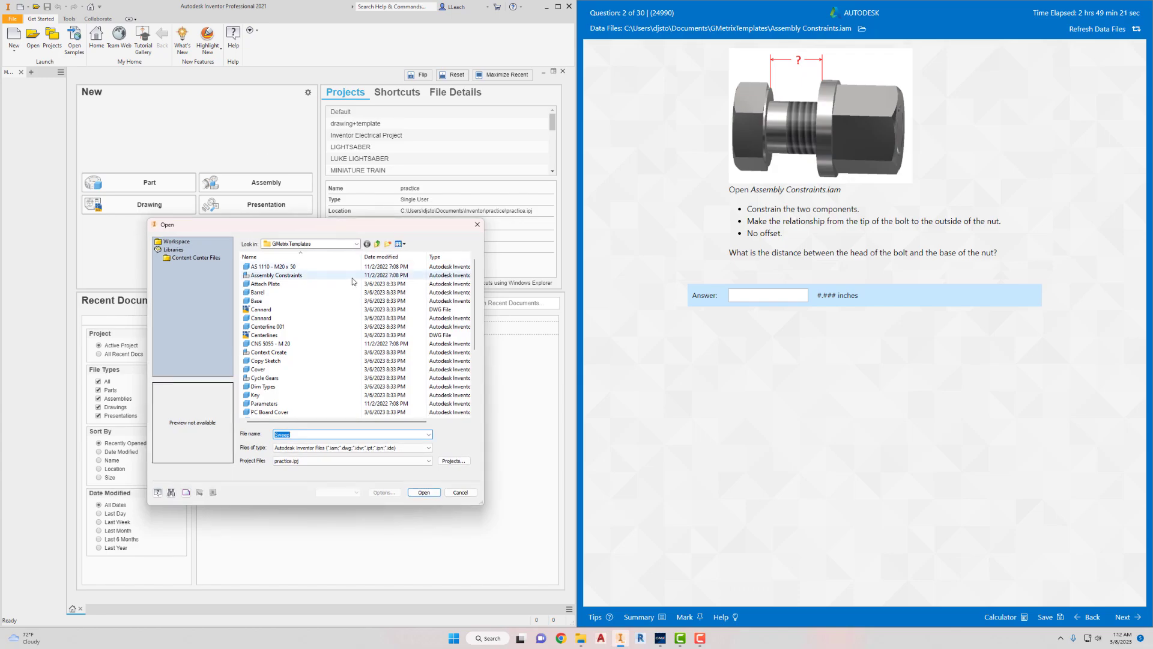
left_click(290, 275)
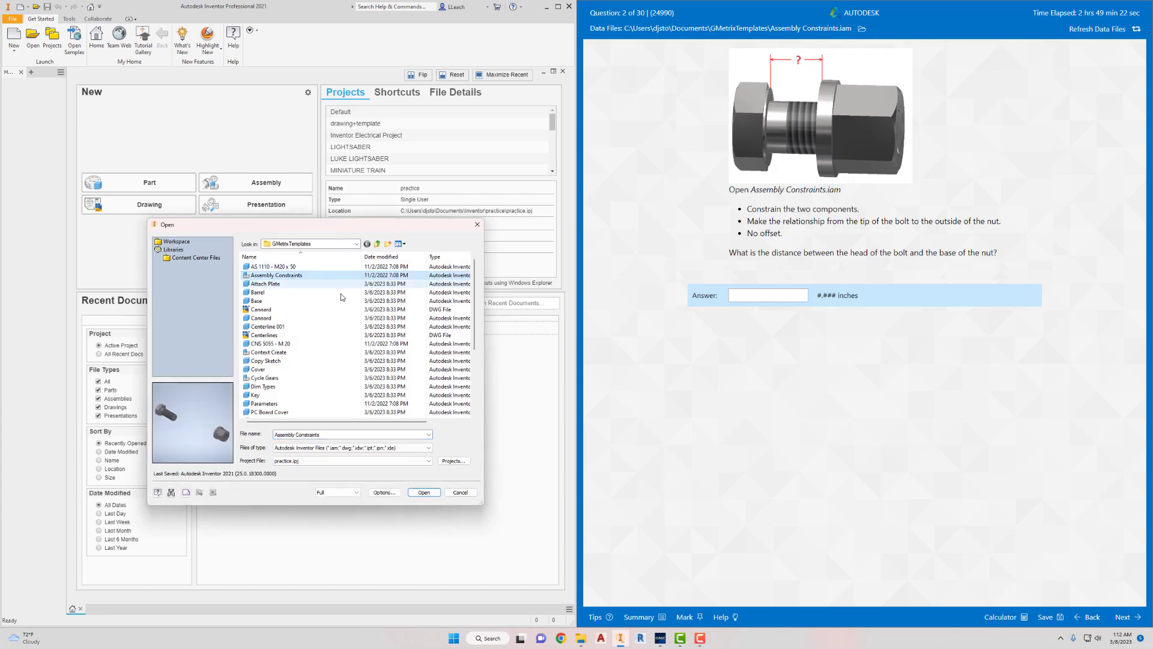
left_click(424, 492)
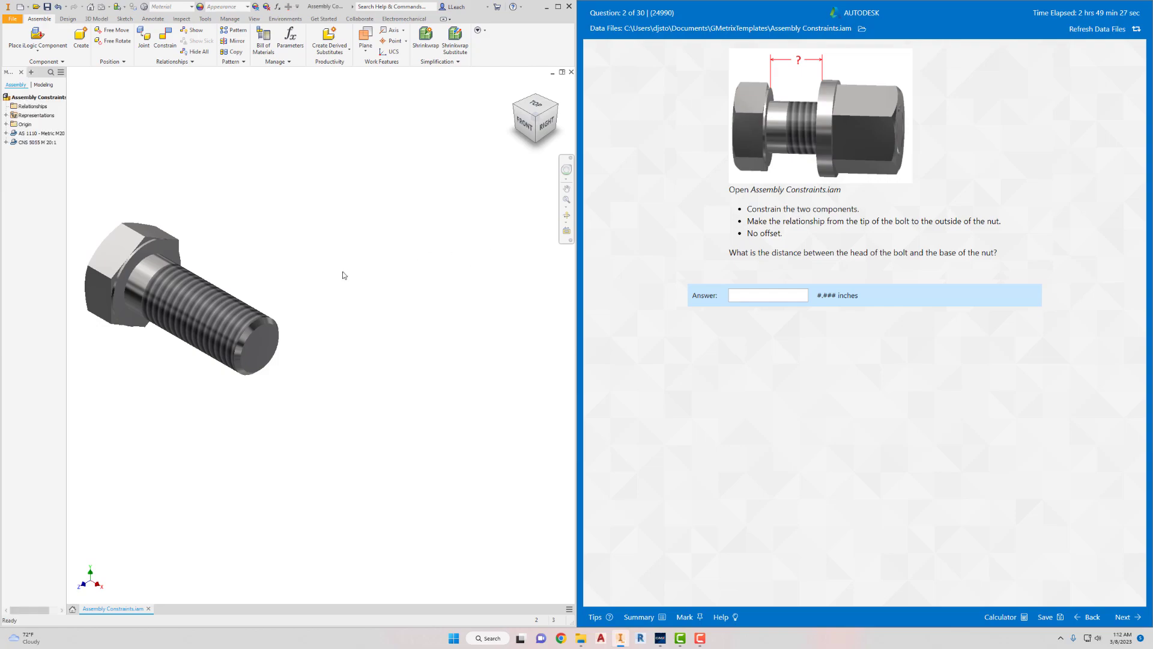
scroll(344, 275, "down", 2)
middle_click_drag(373, 268, 351, 237)
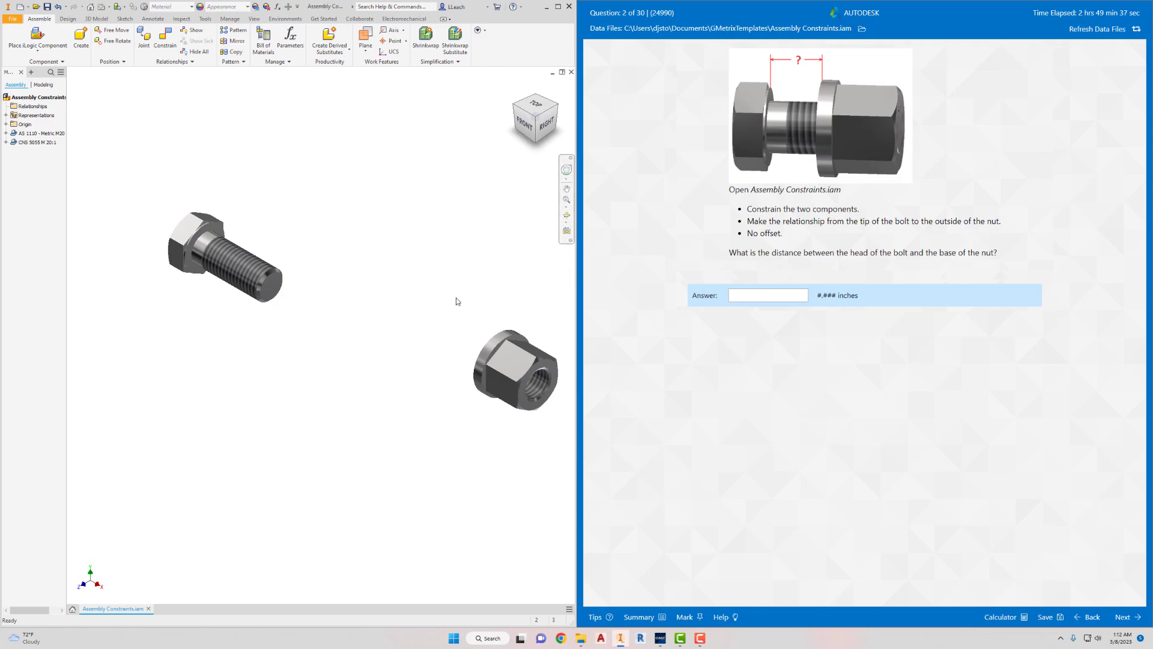
middle_click_drag(429, 299, 407, 299)
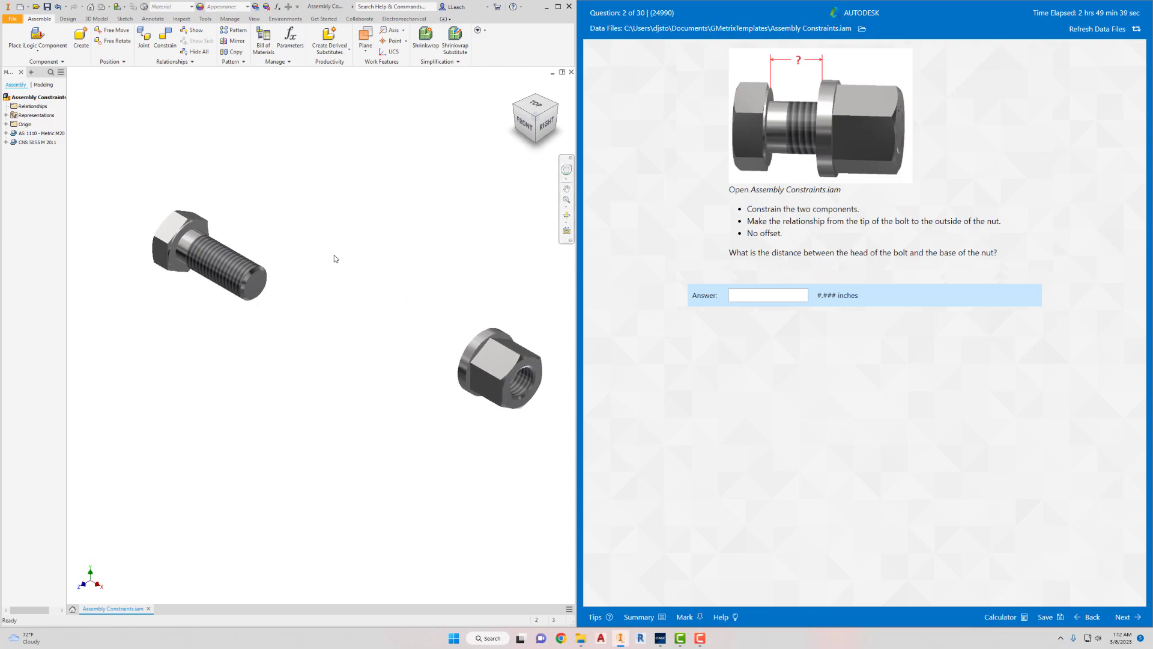
- Apply an Insert constraint with the Aligned solution between the bolt's tip edge and the nut's outer hole edge, with no offset
left_click(166, 41)
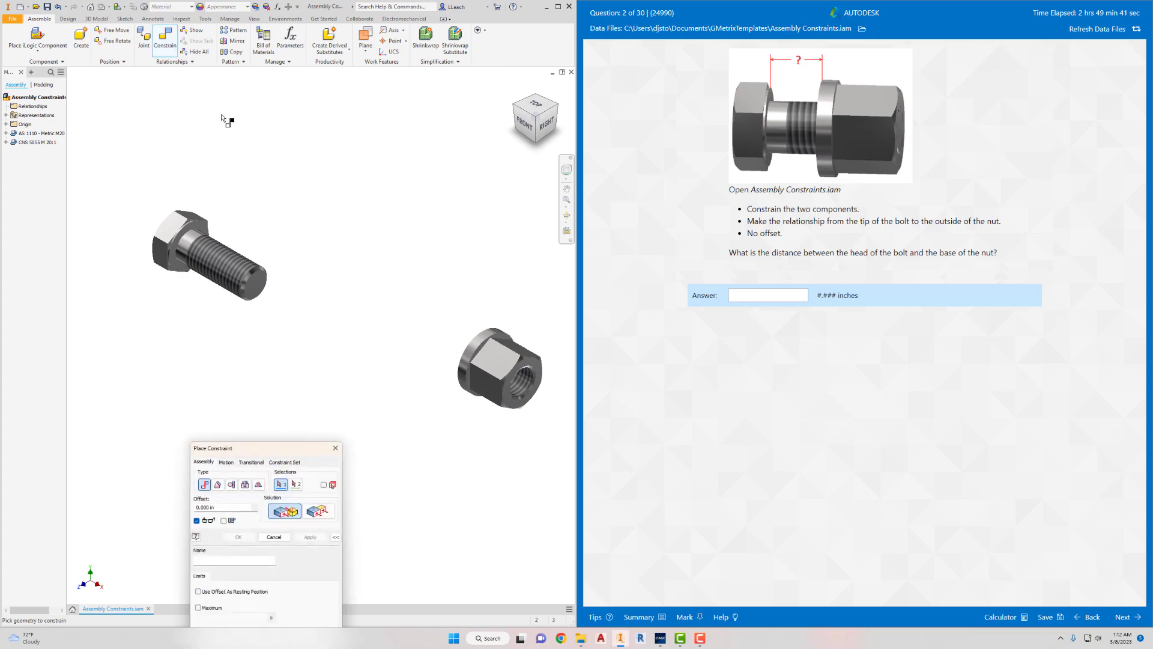
left_click_drag(286, 449, 243, 368)
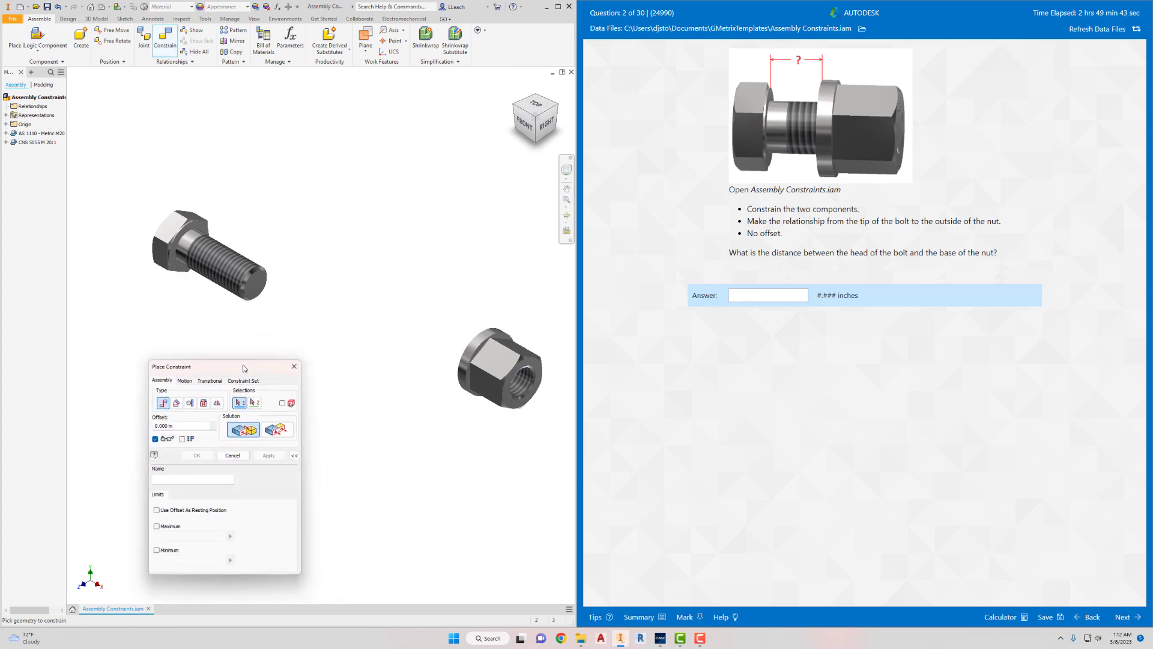
left_click(202, 404)
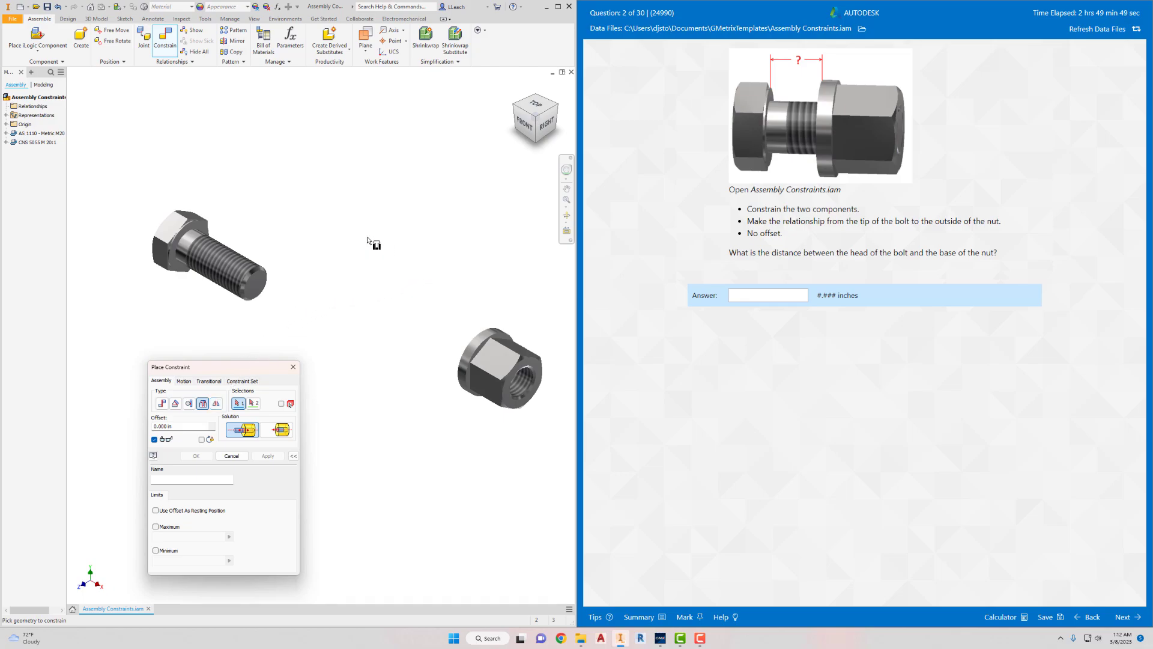
left_click(265, 276)
left_click(536, 376)
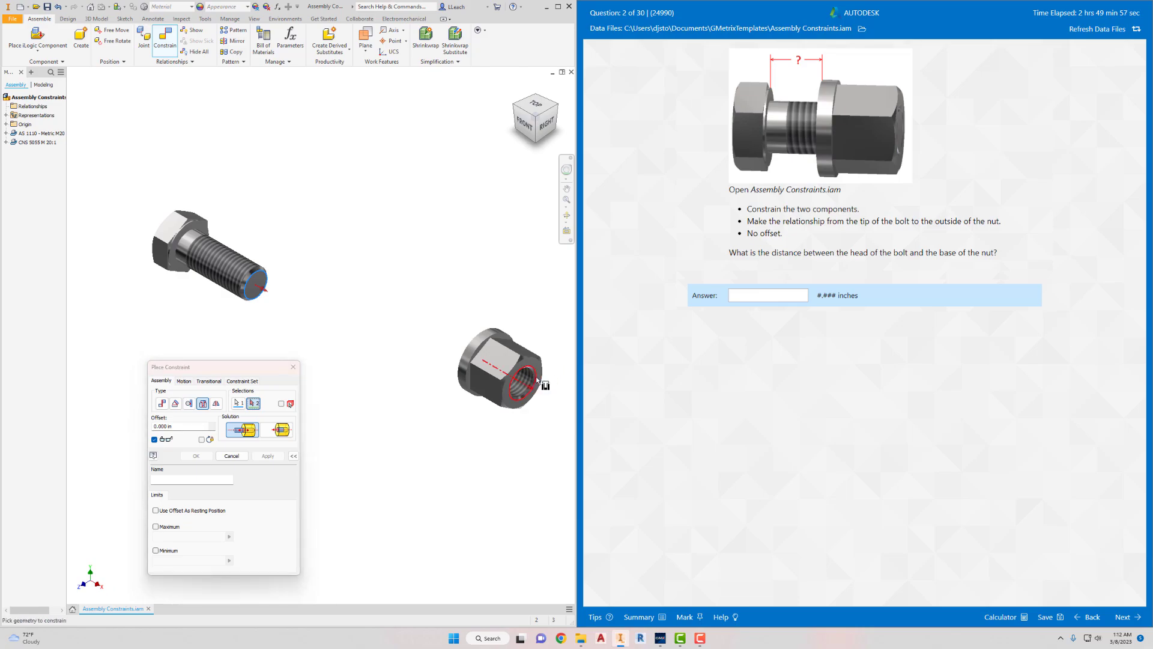
left_click(266, 434)
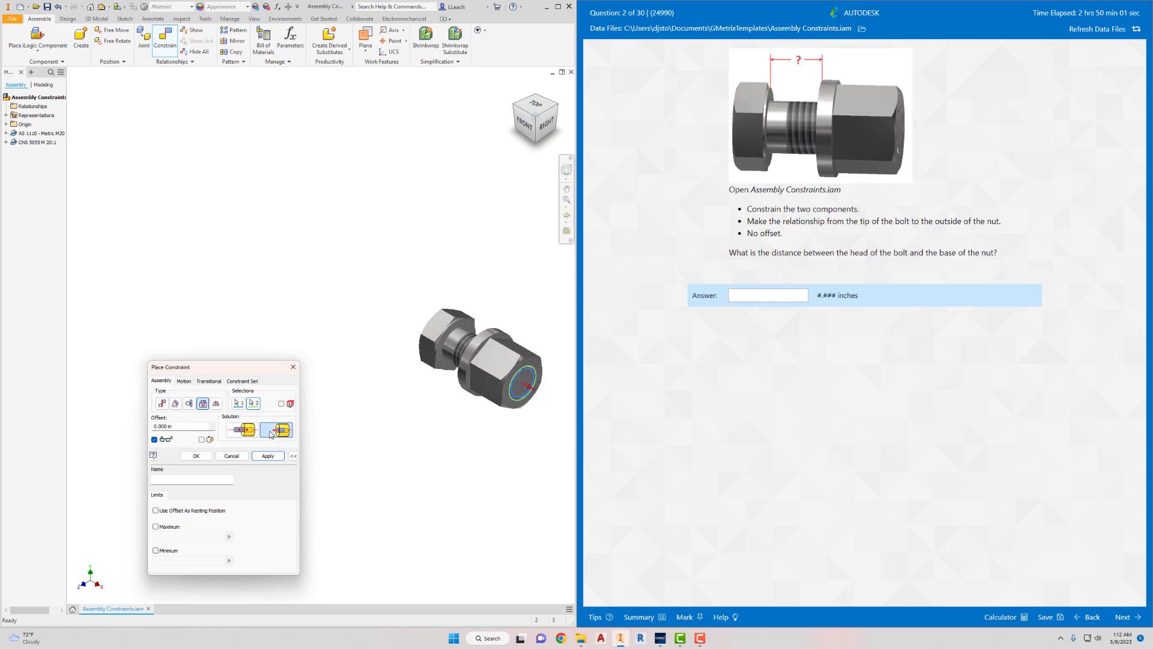
left_click_drag(276, 371, 268, 224)
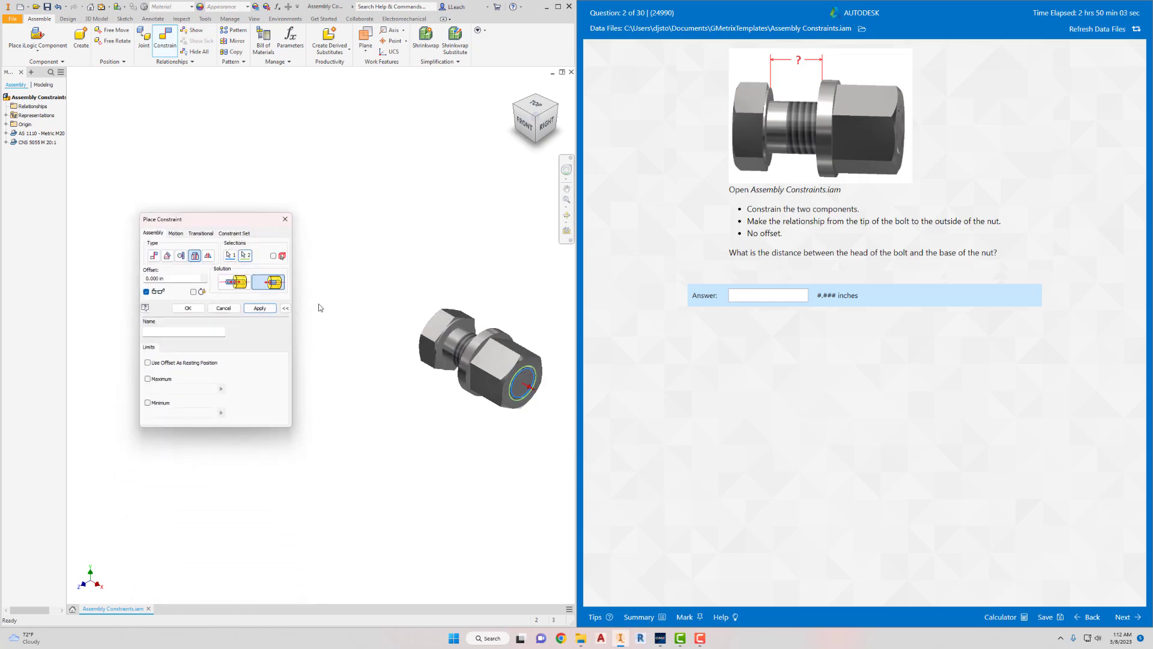
left_click(261, 308)
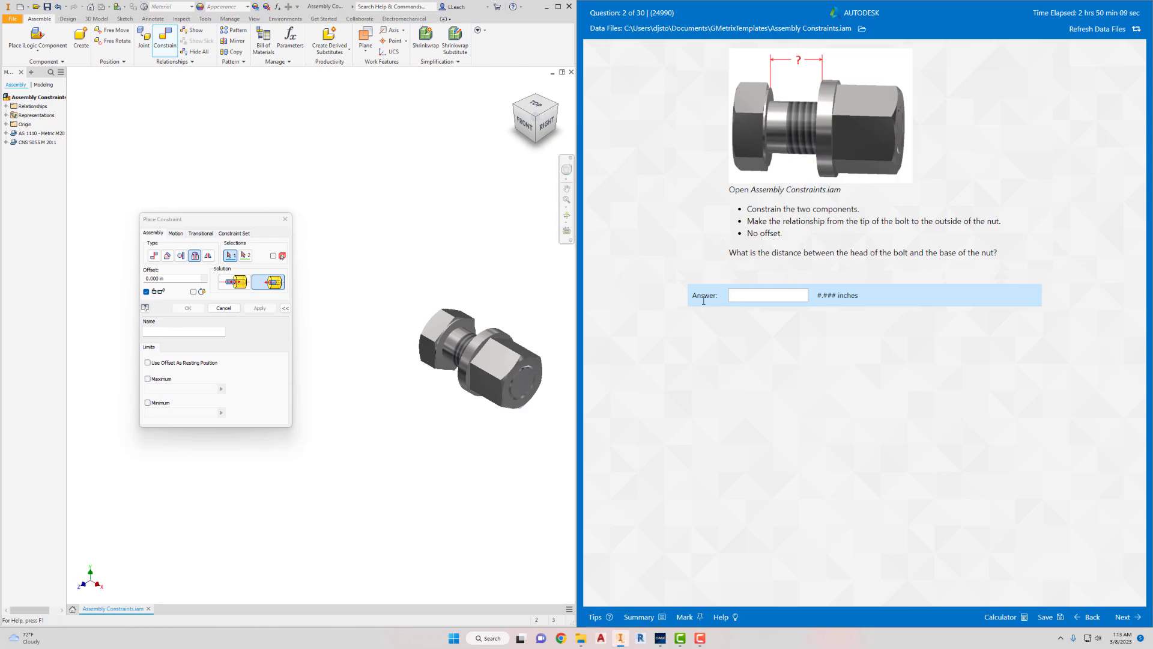
- End constraint placement and, in the front view, measure the distance between the bolt head's underside edge and the nut's base edge
scroll(507, 368, "down", 4)
scroll(507, 367, "up", 5)
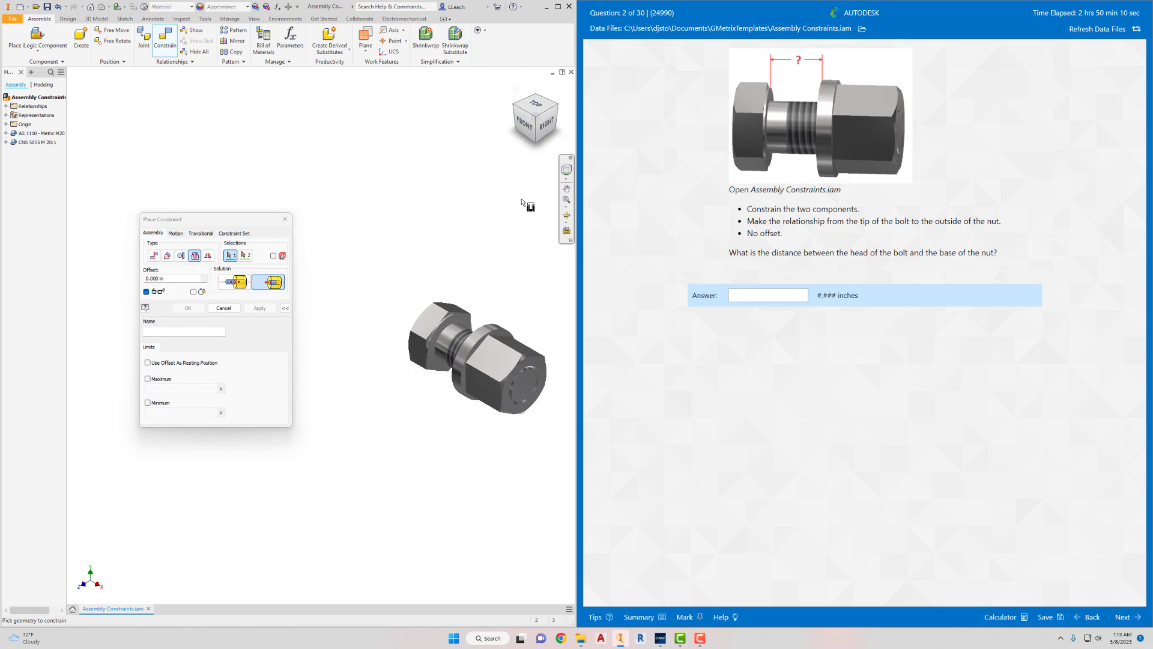
left_click(527, 129)
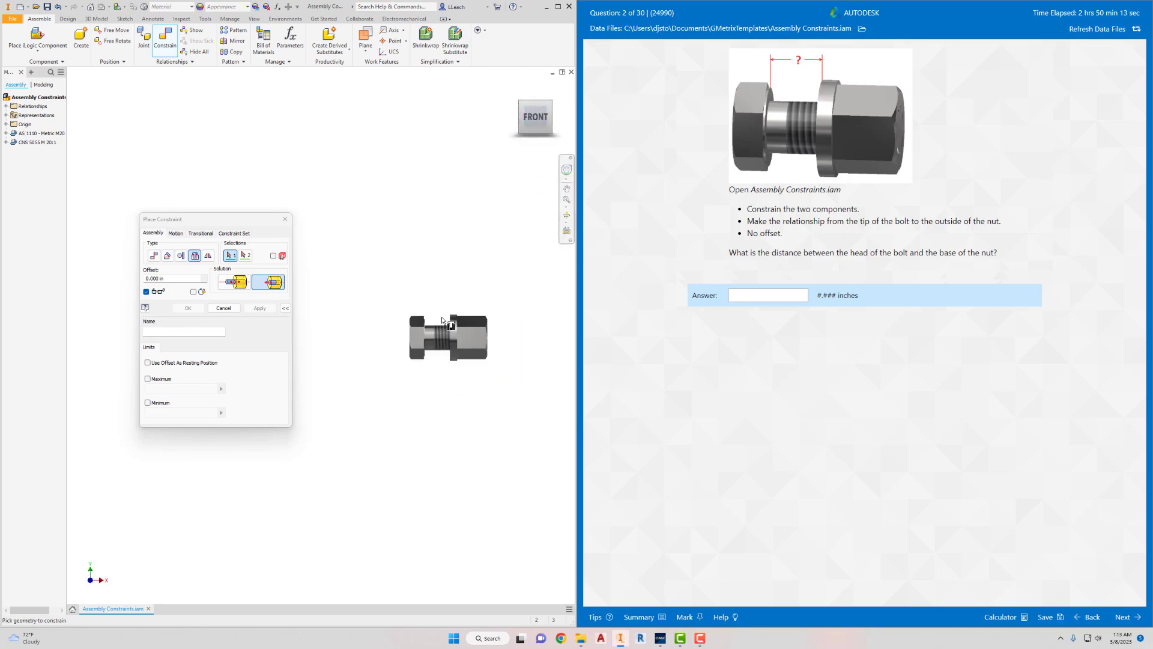
left_click(284, 218)
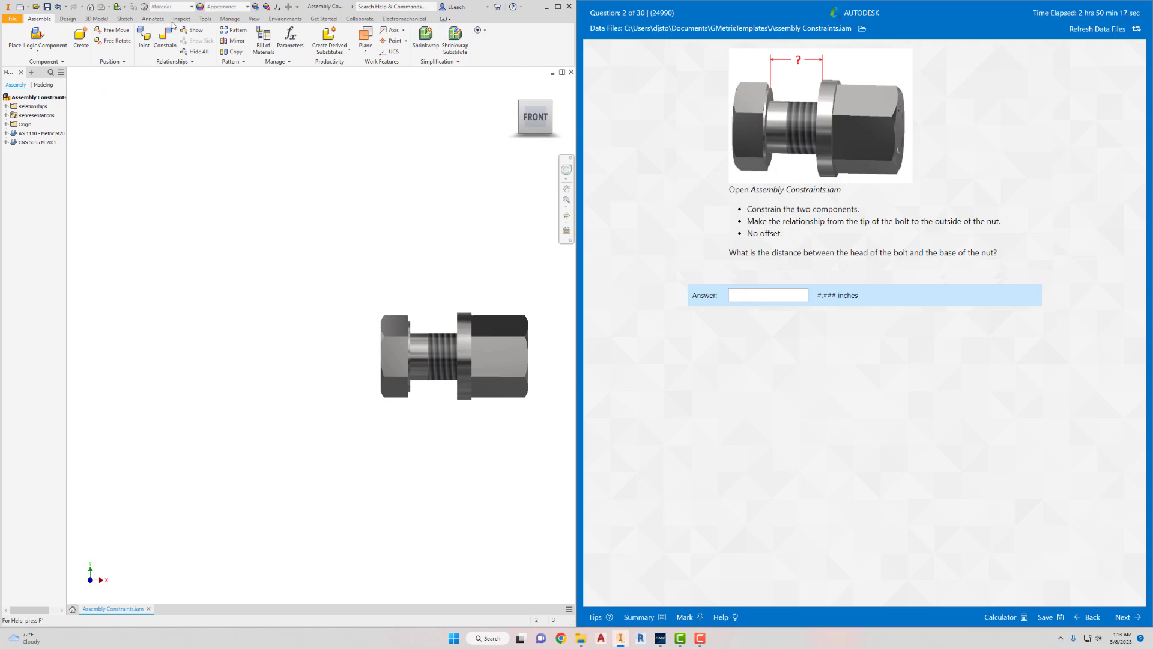
left_click(205, 20)
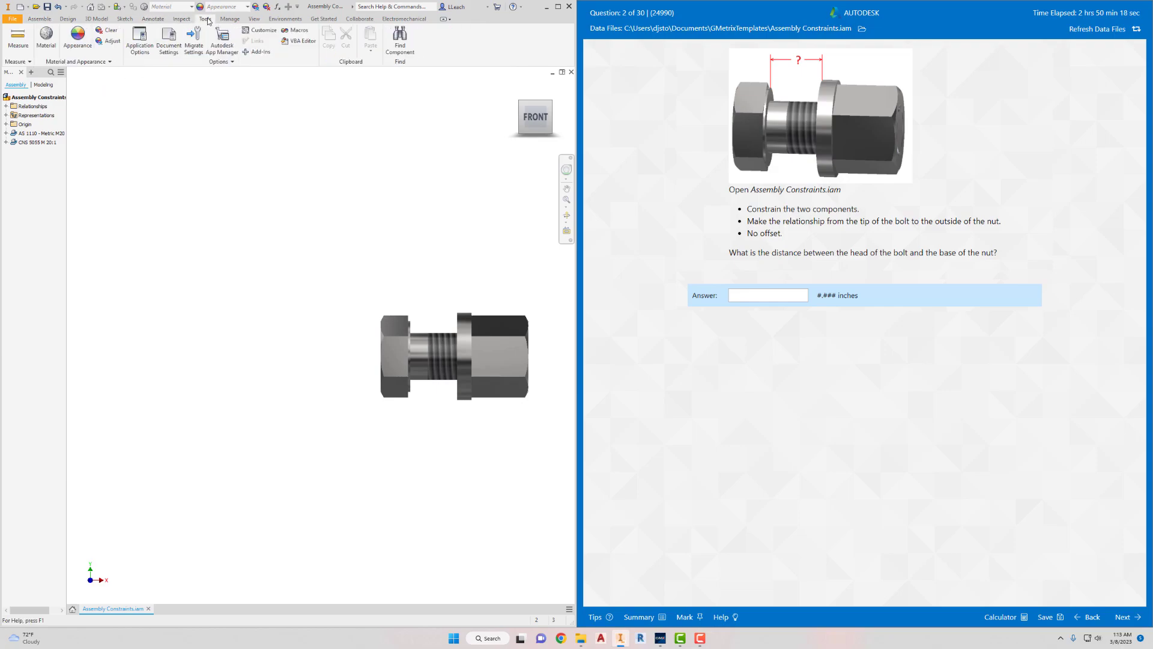
left_click(18, 36)
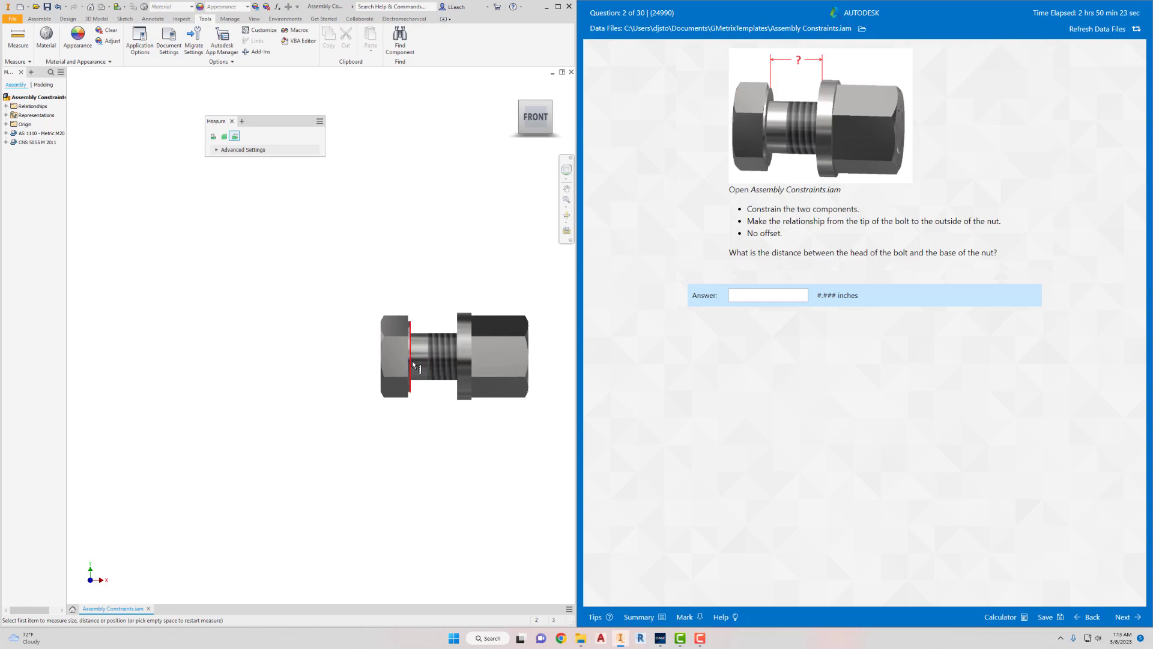
left_click(412, 360)
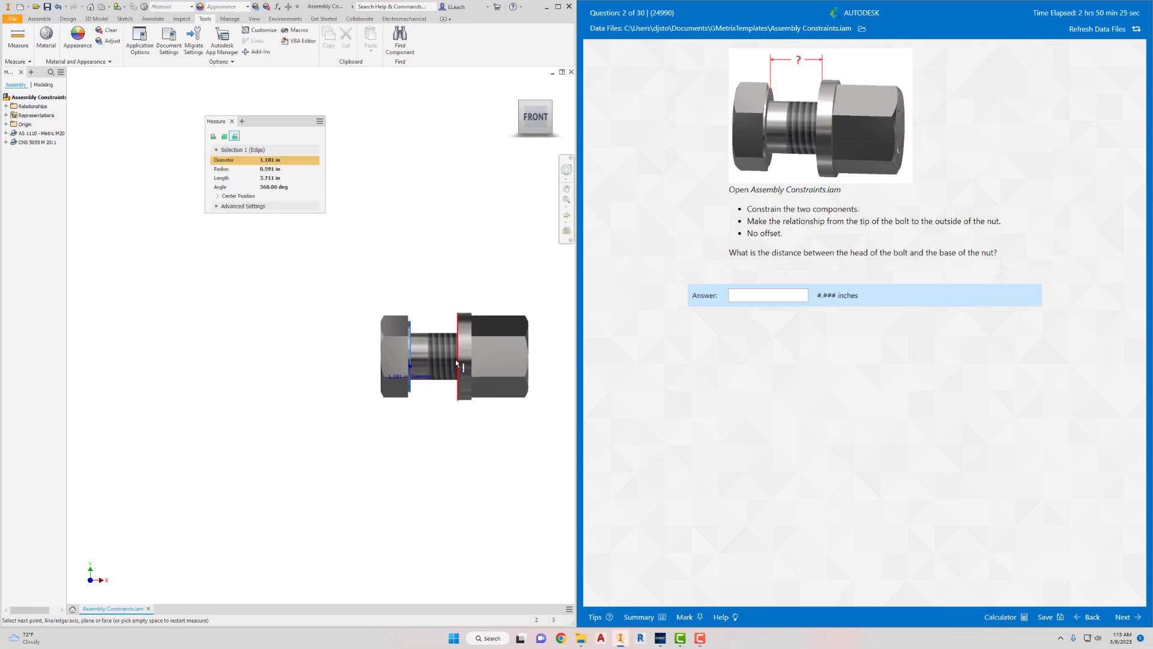
left_click(455, 359)
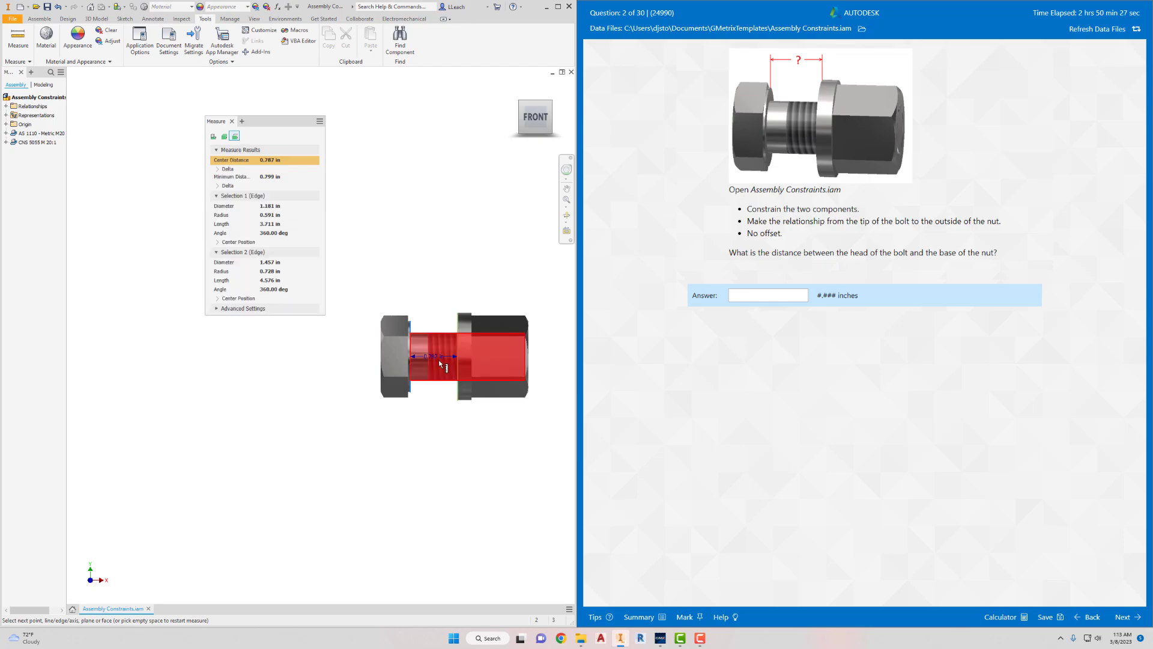
- Answer the bolt-and-nut distance question with 0.787, submit it for grading and continue to question 3
left_click(766, 294)
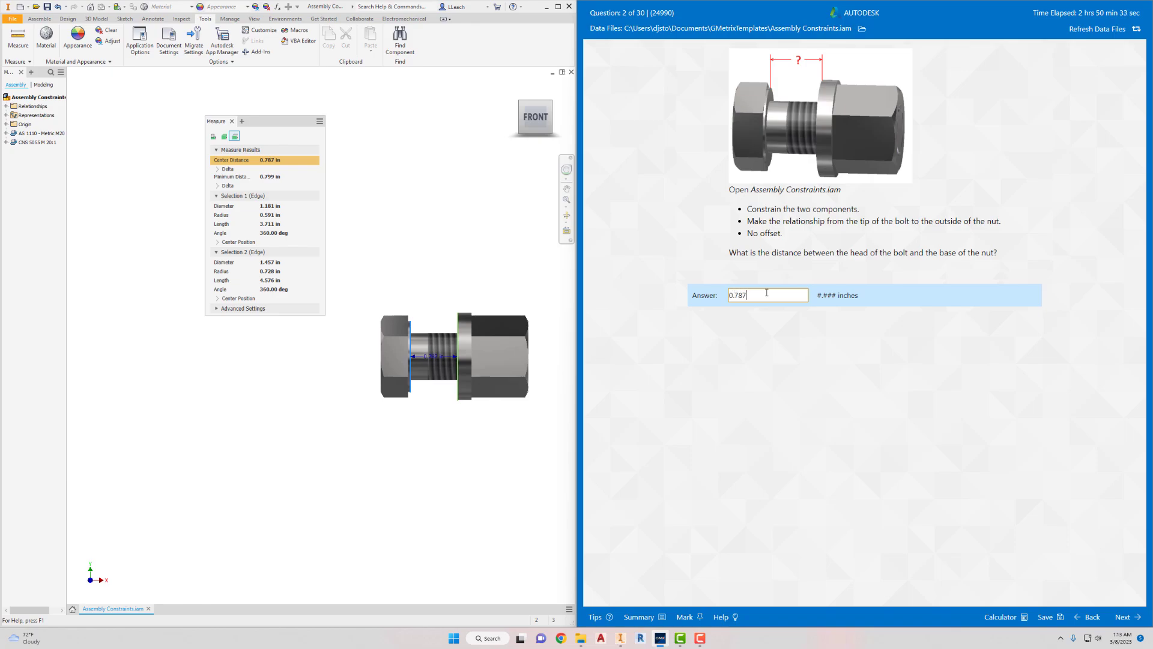
left_click(1122, 617)
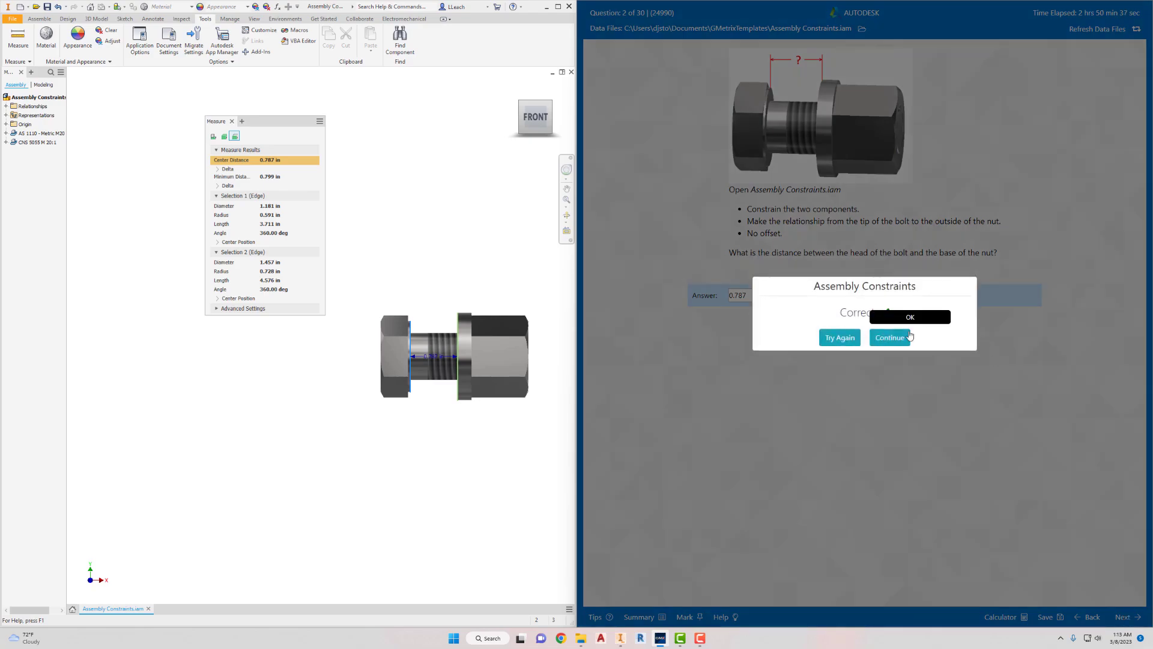
left_click(897, 340)
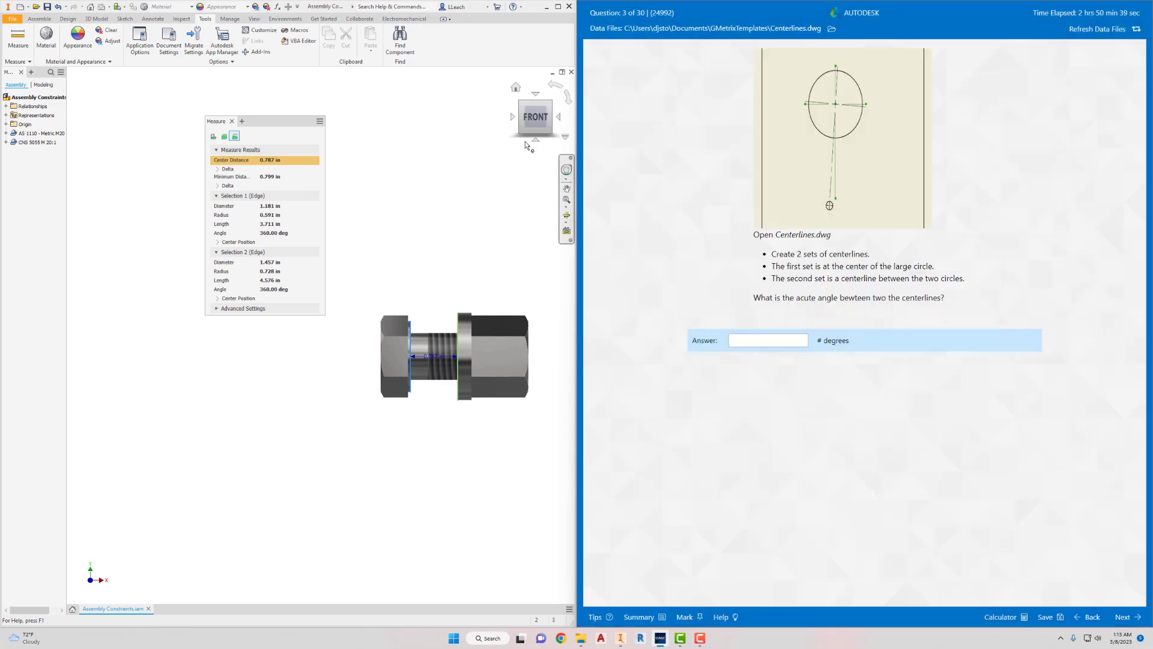
- End the measurement and close the Assembly Constraints assembly without saving the changes
left_click(231, 122)
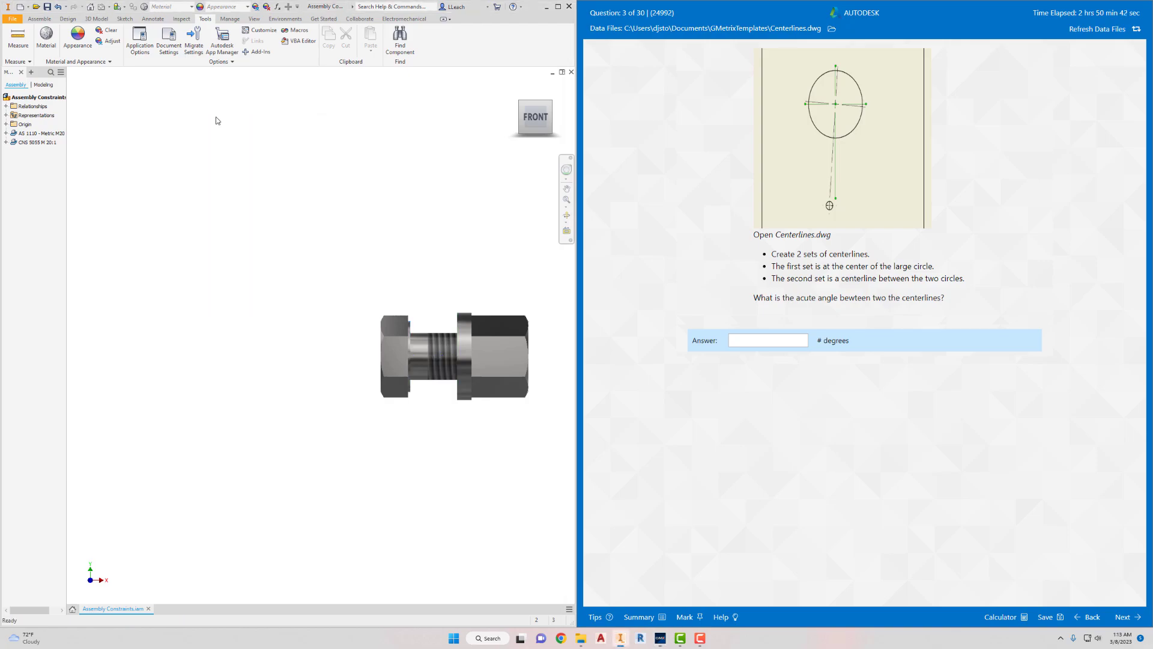
left_click(12, 18)
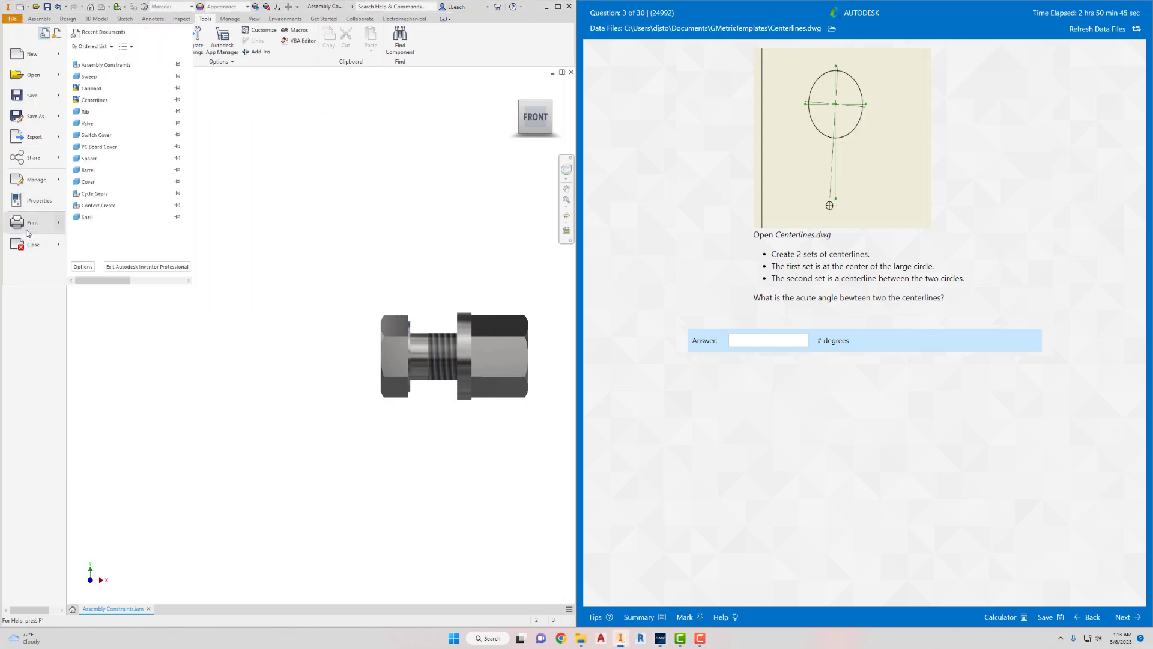
left_click(37, 251)
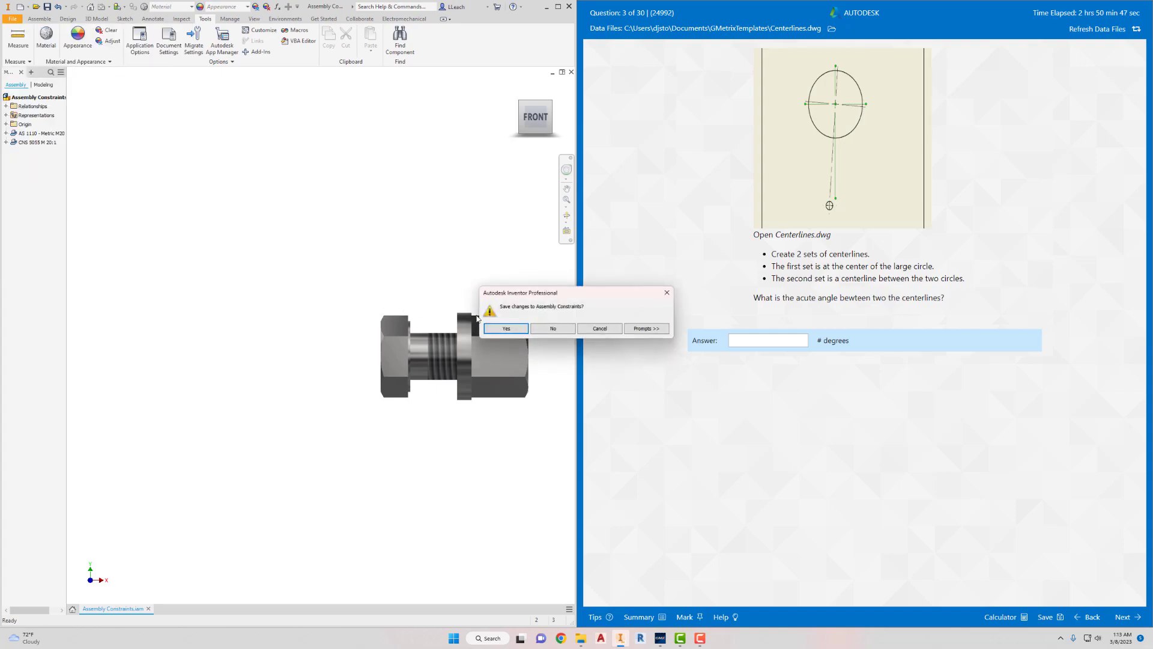
left_click(554, 329)
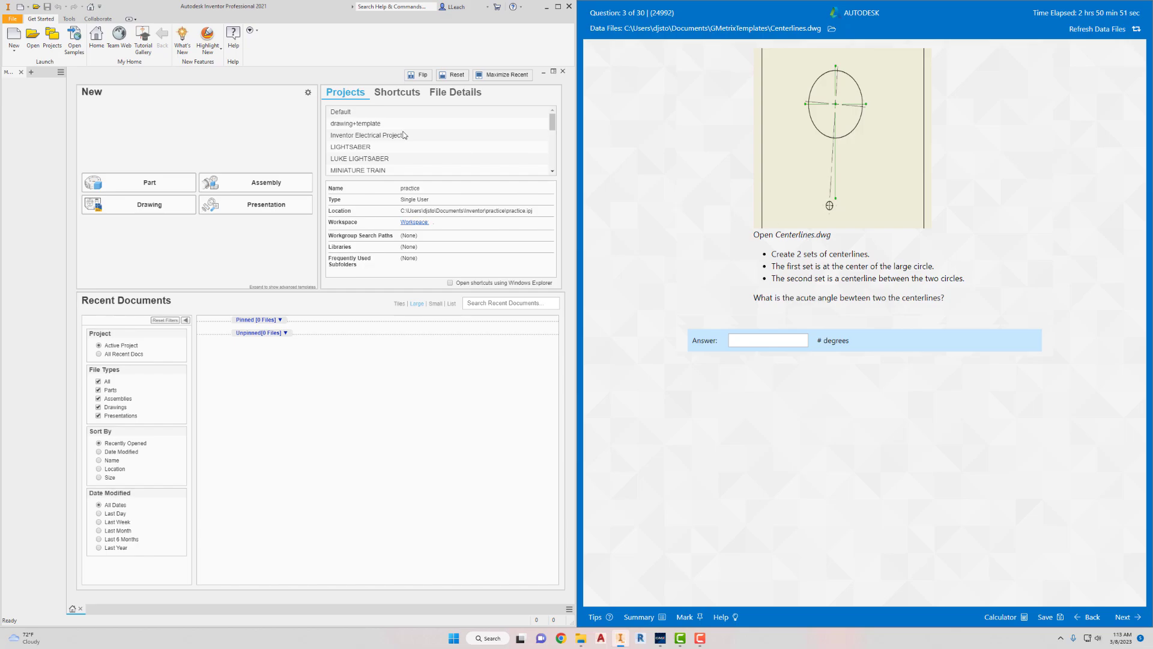
- Open the Centerlines drawing (DWG) from the GMetrixTemplates folder
left_click(39, 46)
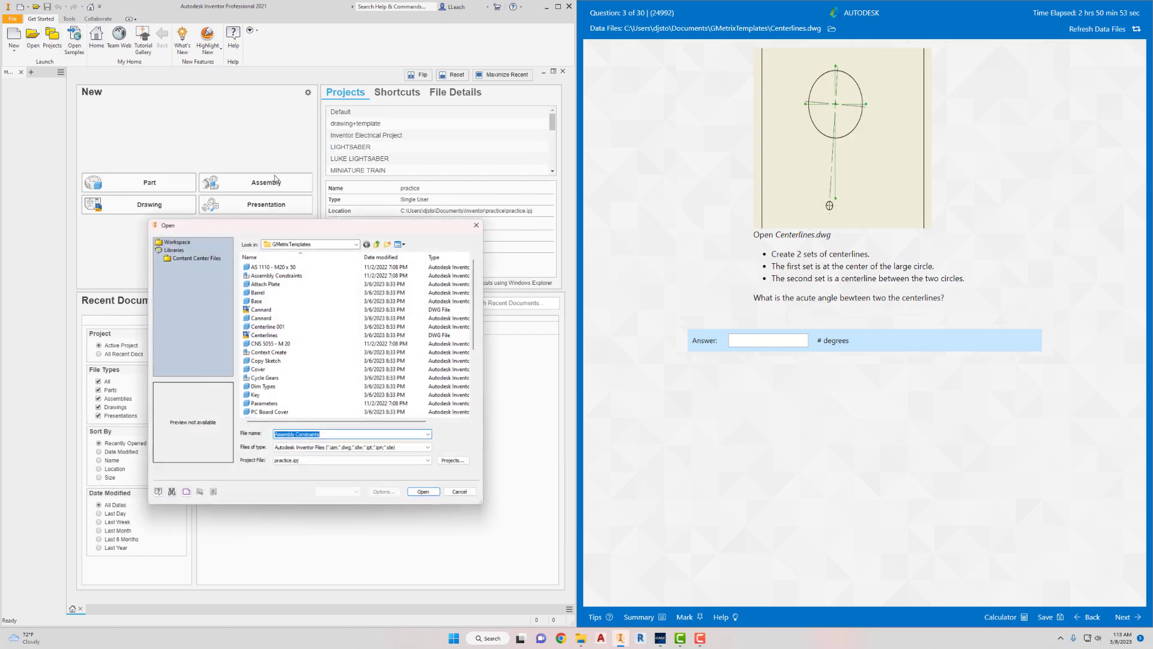
left_click(269, 334)
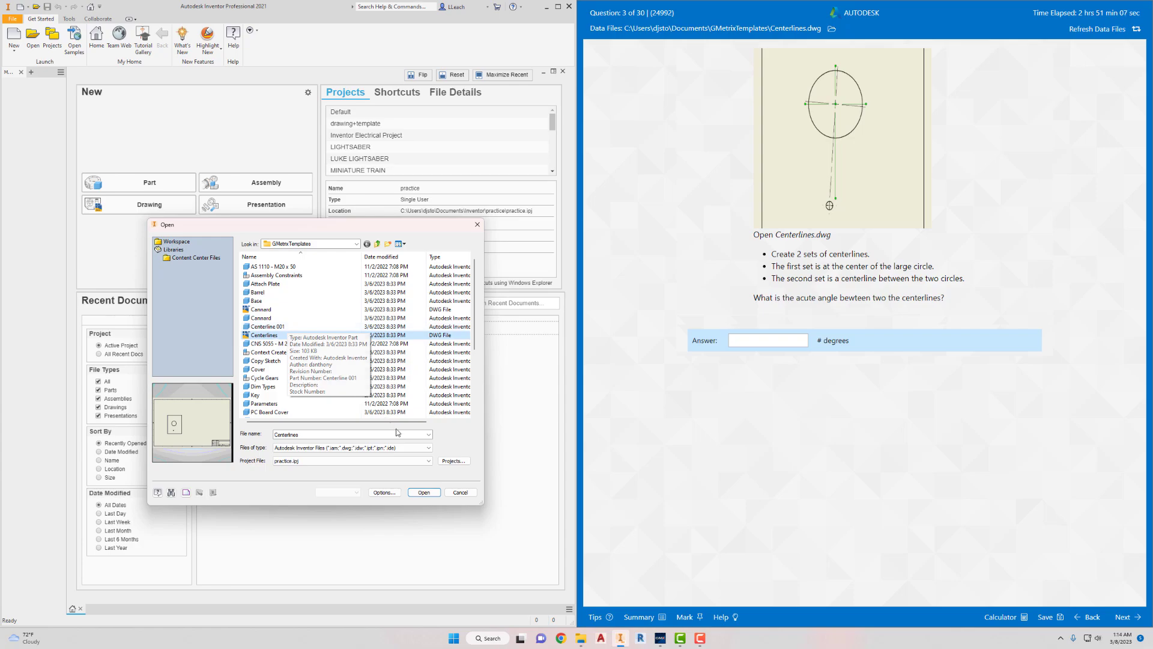
left_click(424, 492)
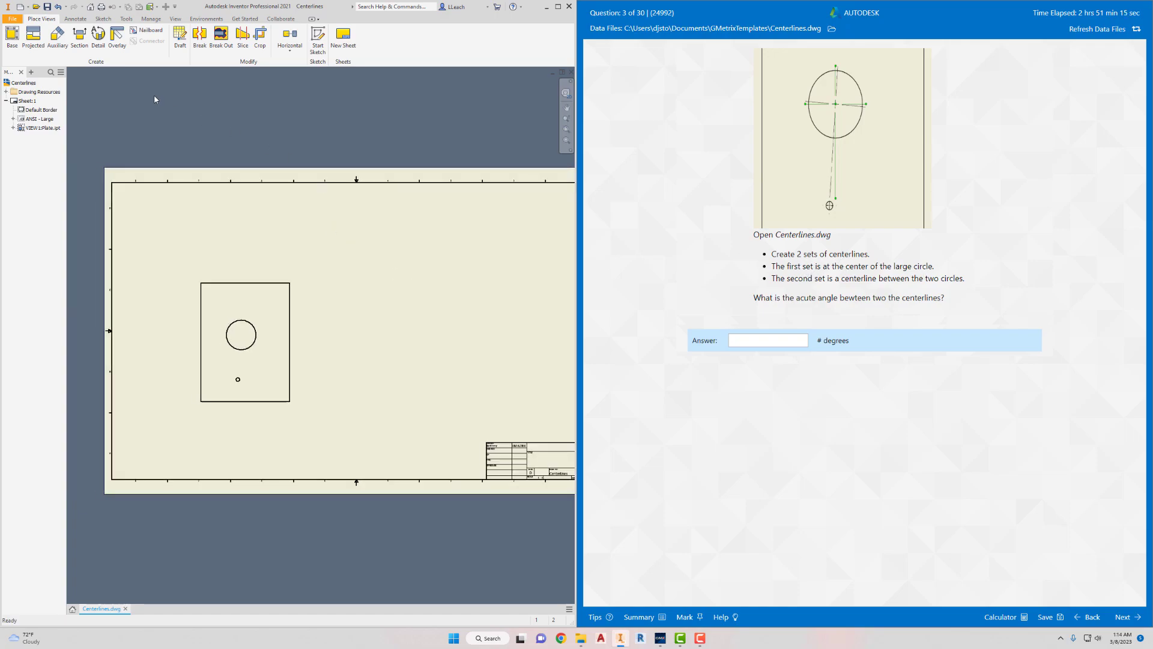
- Add a center mark to the large circle in the plate view and finish the Center Mark command
left_click(75, 19)
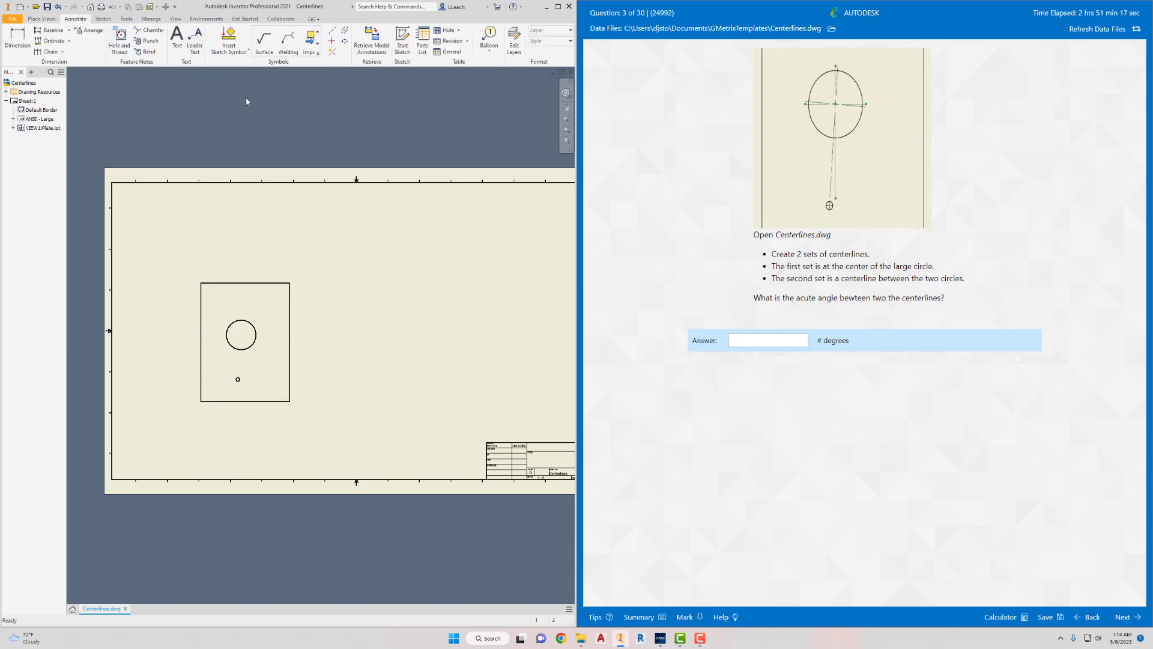
left_click(332, 41)
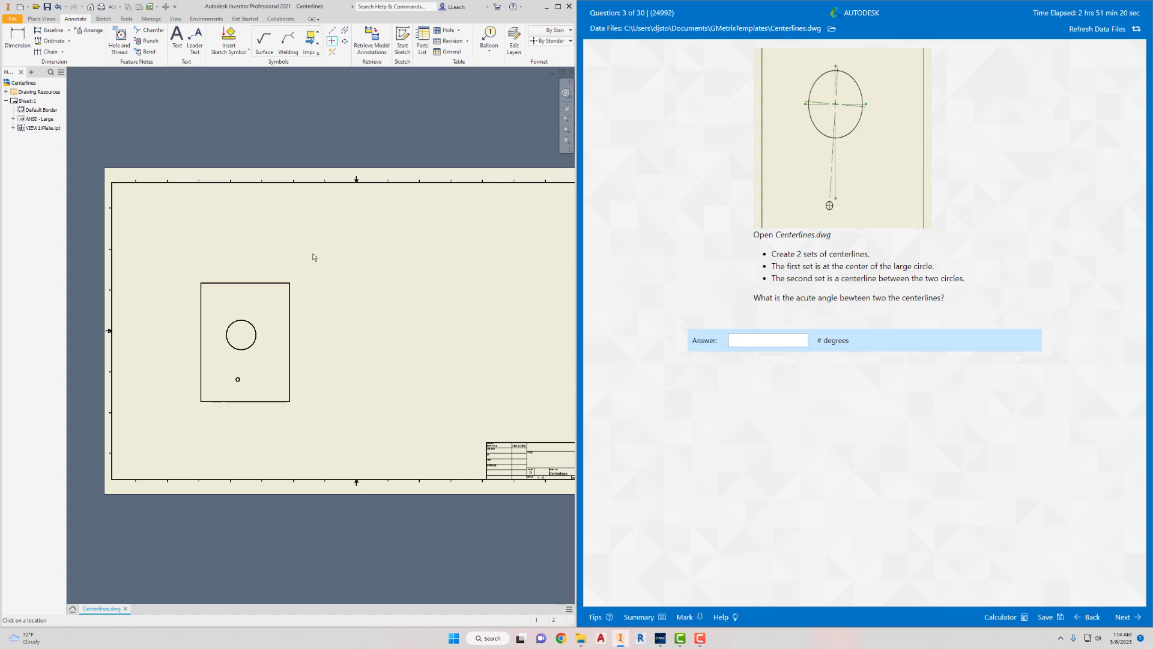
left_click(254, 326)
scroll(245, 355, "down", 1)
scroll(245, 354, "up", 4)
right_click(297, 356)
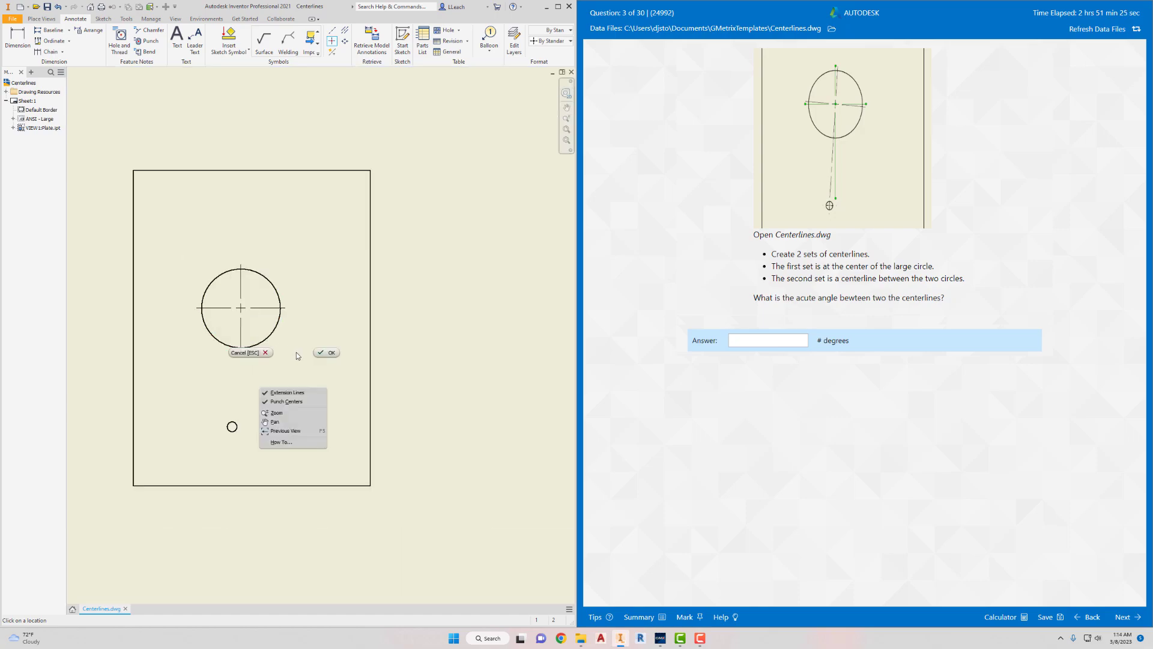
left_click(329, 353)
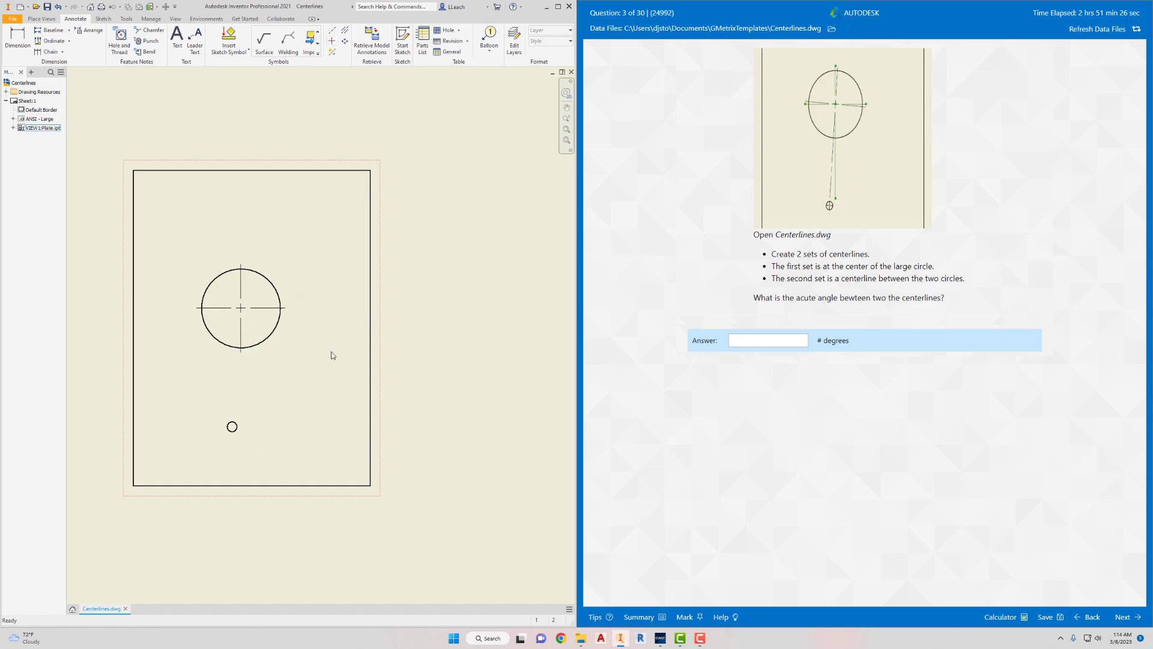
- Extend the lower end of the large circle's vertical center mark line down past the small circle, and deselect it
left_click(242, 347)
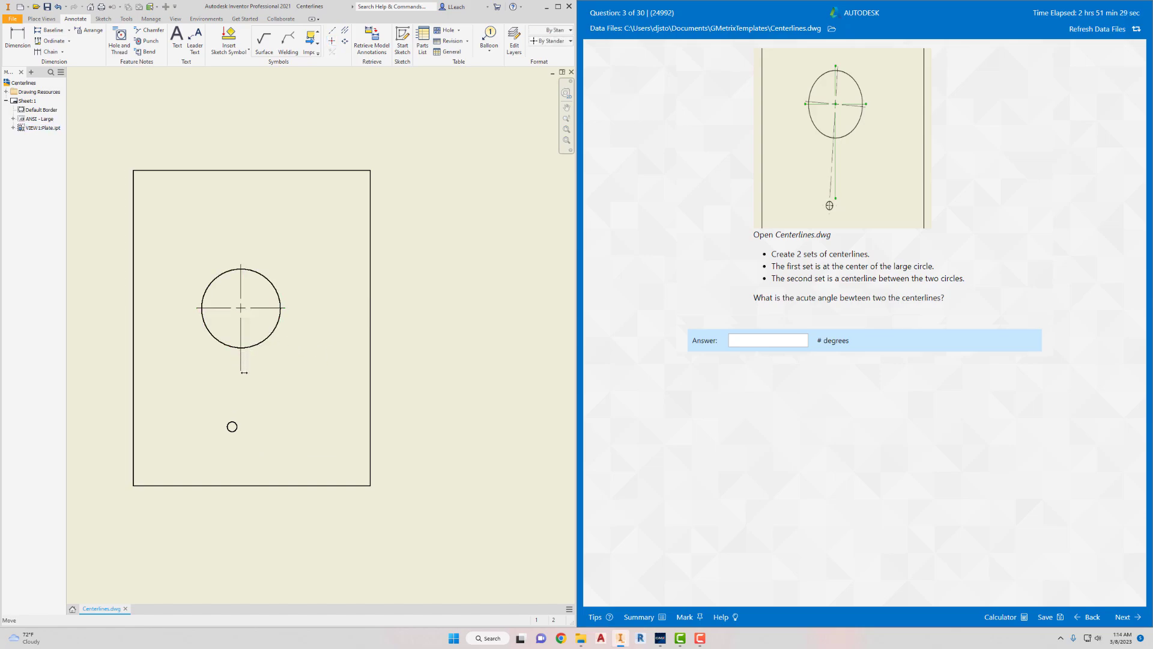
left_click_drag(252, 456, 253, 455)
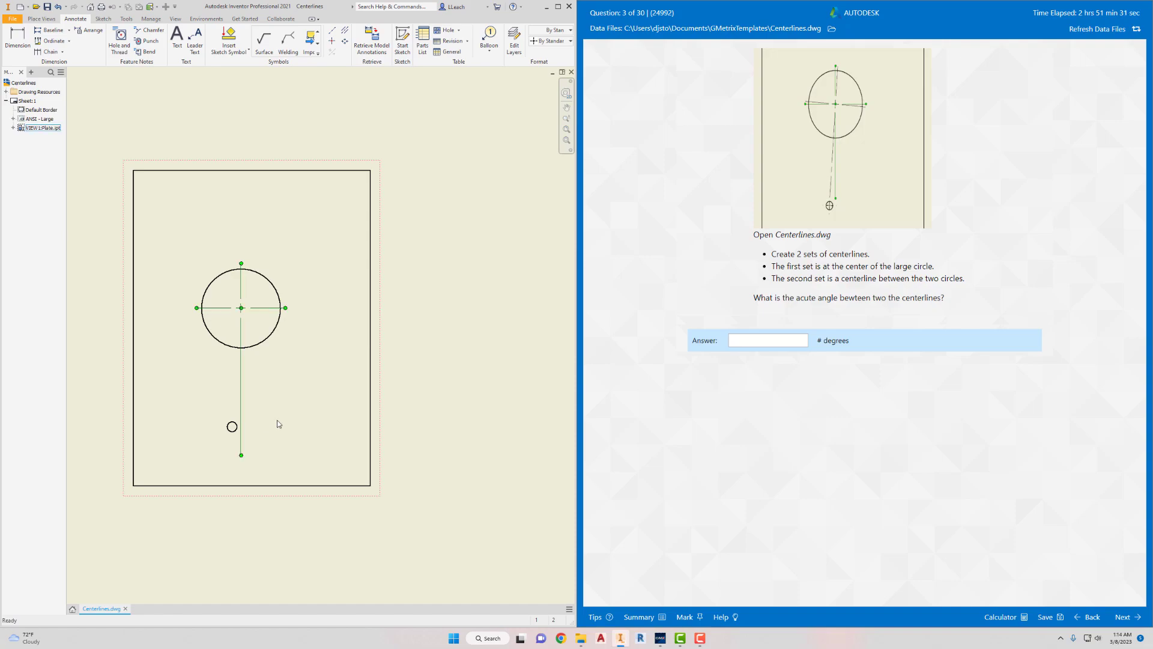
right_click(277, 421)
left_click(441, 369)
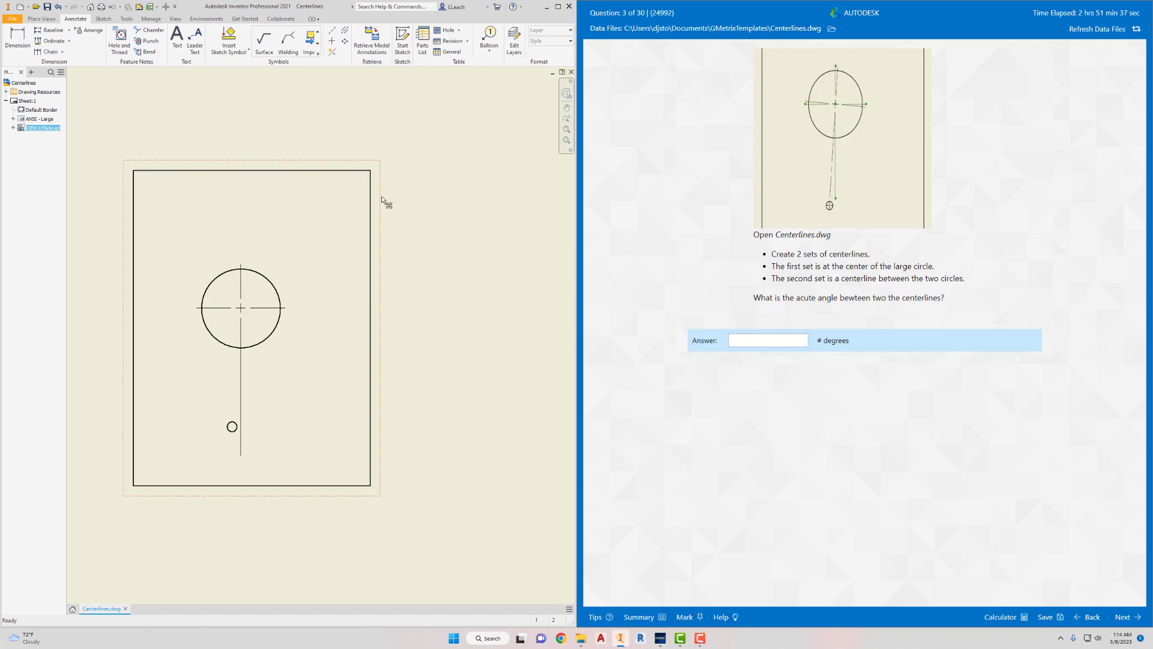
- Create a centerline from the large circle to the small circle below it
left_click(333, 35)
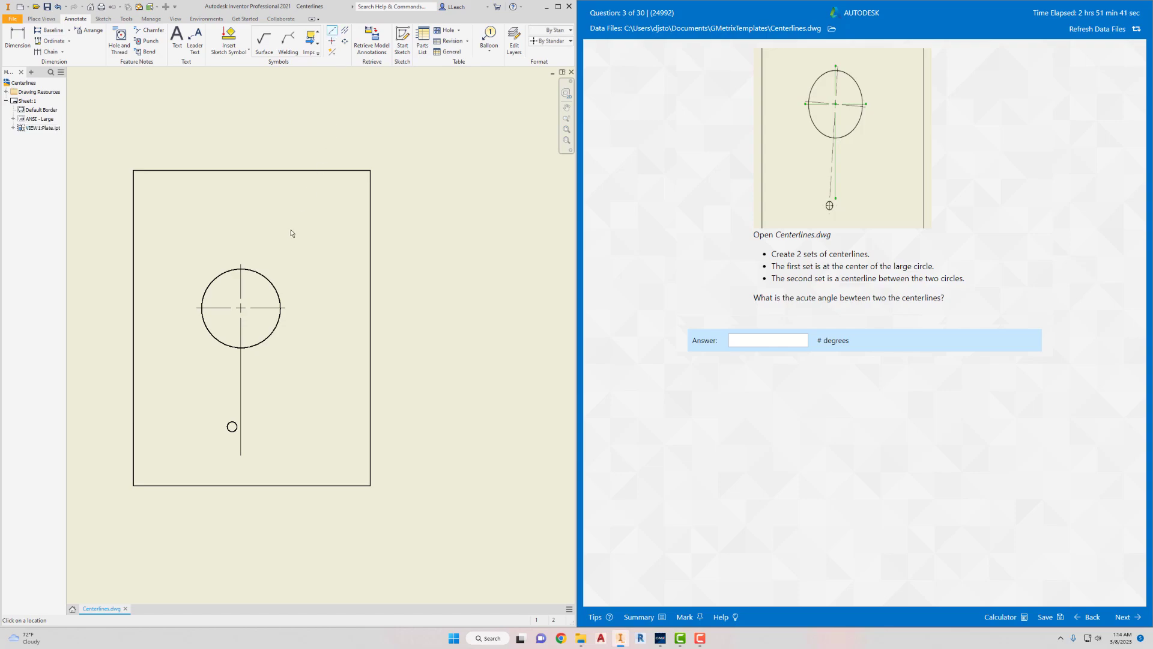
left_click(271, 283)
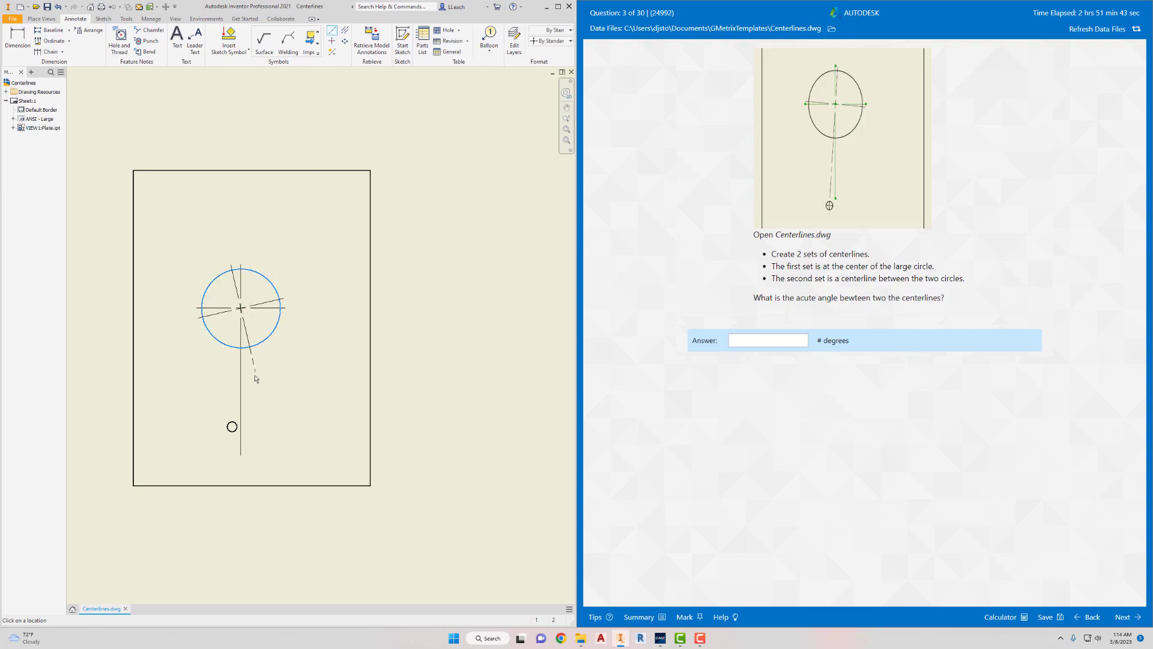
left_click(232, 427)
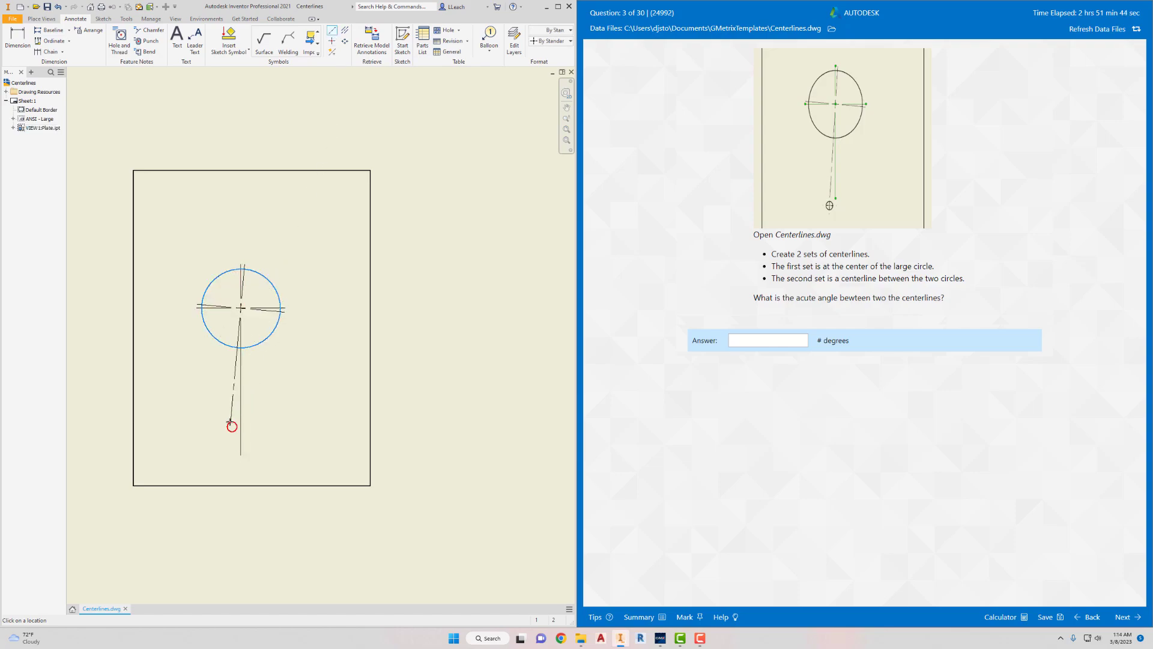
right_click(280, 401)
left_click(312, 396)
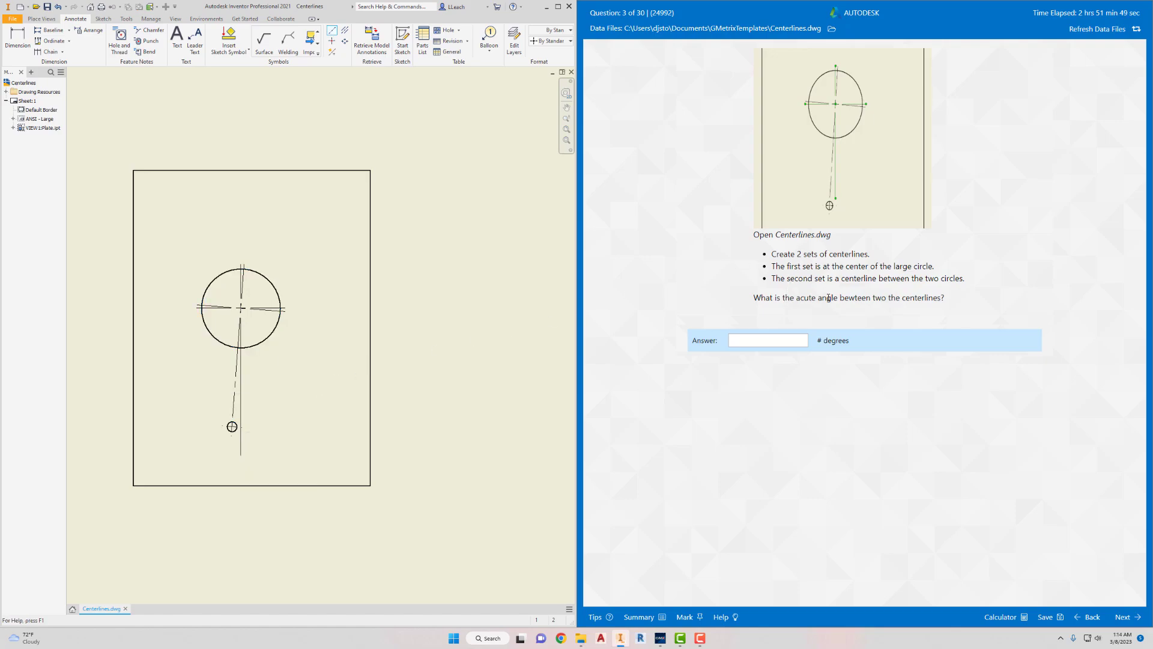
- Place an angular dimension between the large circle's vertical center mark line and the centerline running to the small circle
scroll(232, 417, "up", 2)
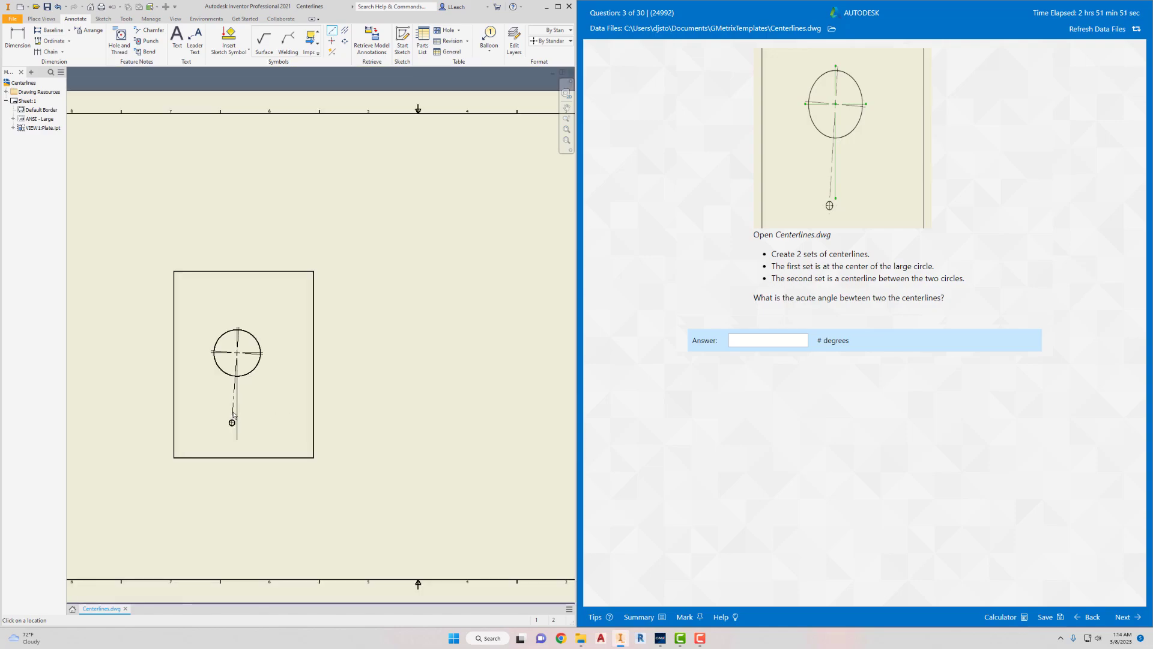
scroll(233, 416, "down", 7)
middle_click_drag(237, 415, 279, 346)
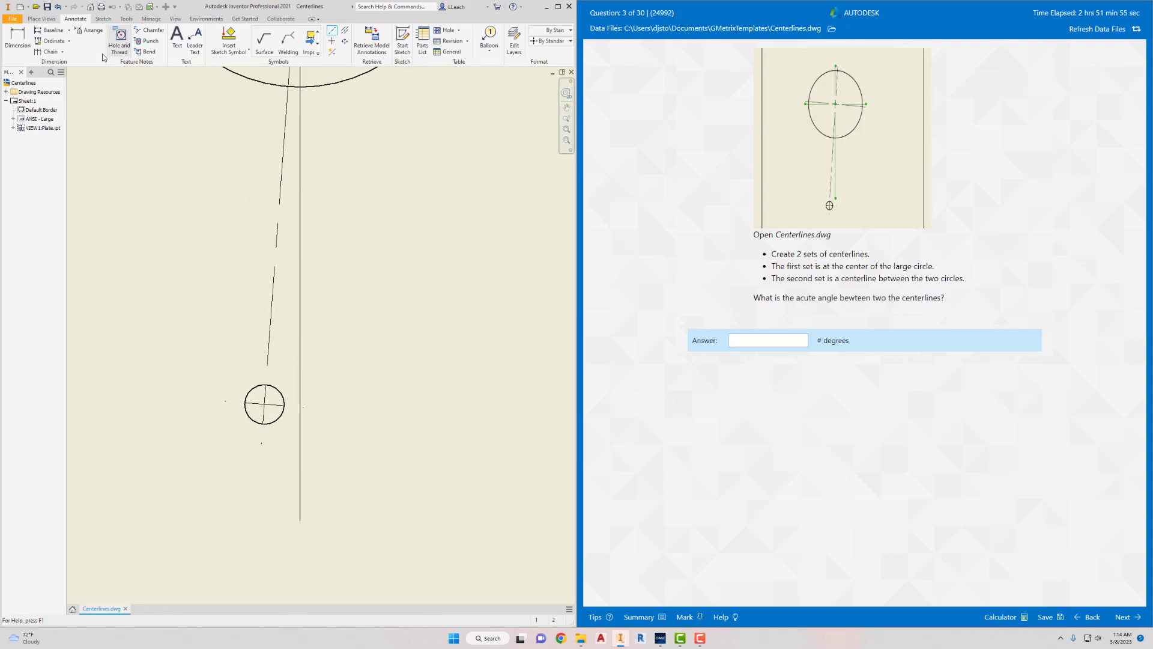
left_click(16, 39)
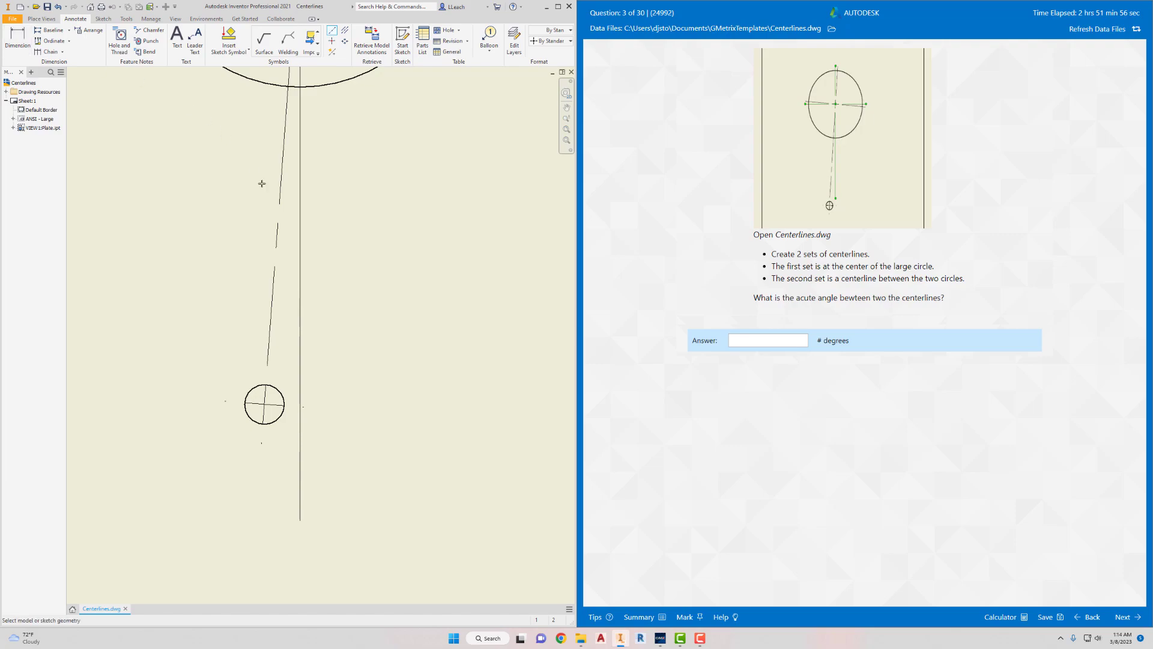
left_click(272, 322)
left_click(300, 329)
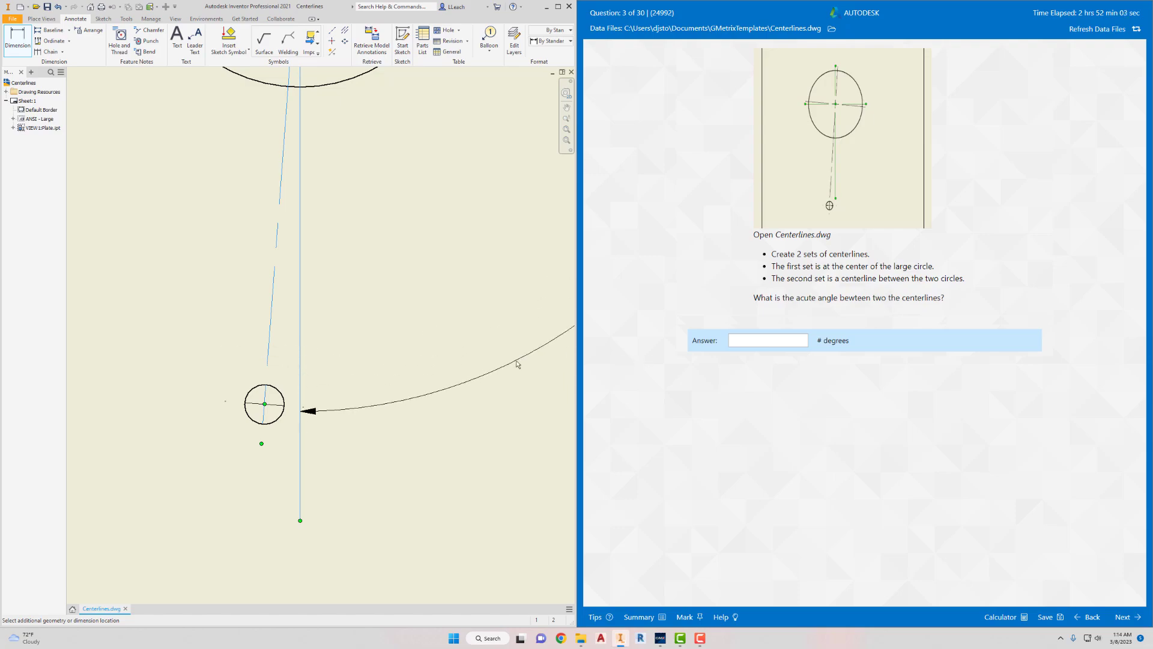
left_click(292, 344)
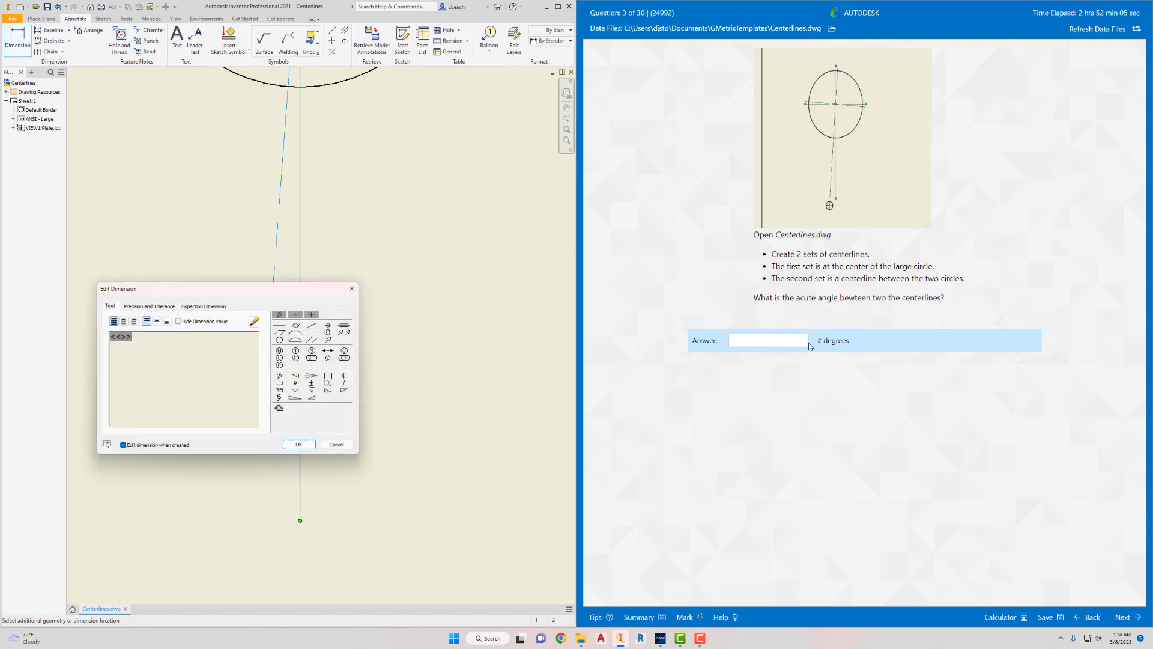
- Answer question 3 with 4 degrees, grade it, and continue to question 4
left_click(788, 340)
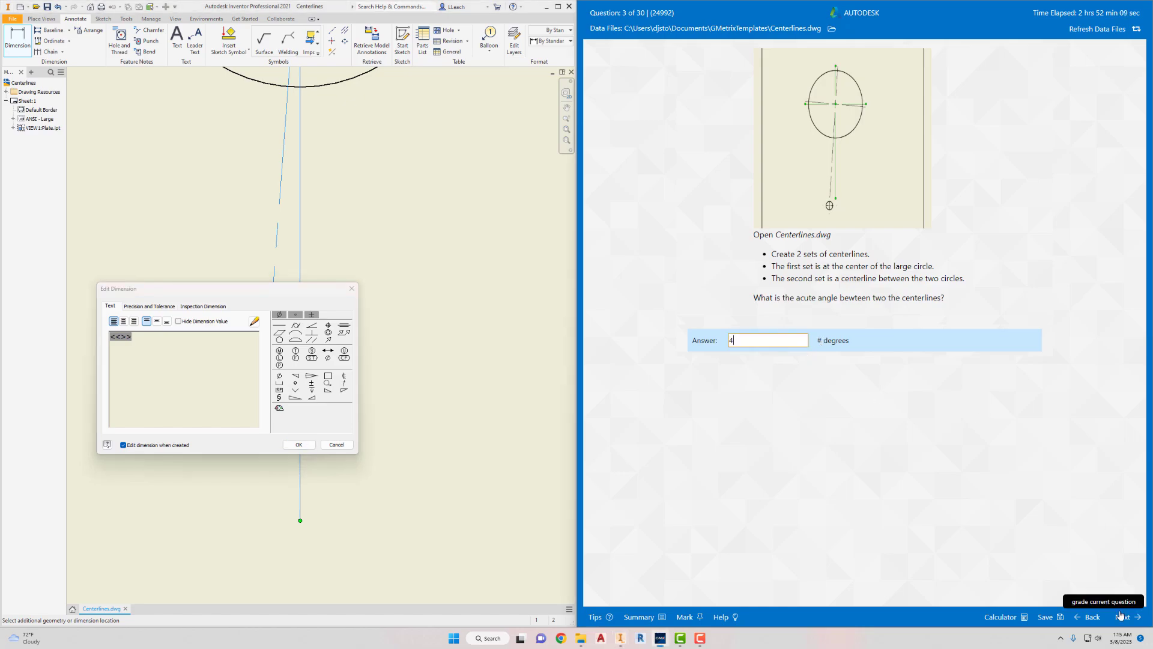
left_click(1138, 582)
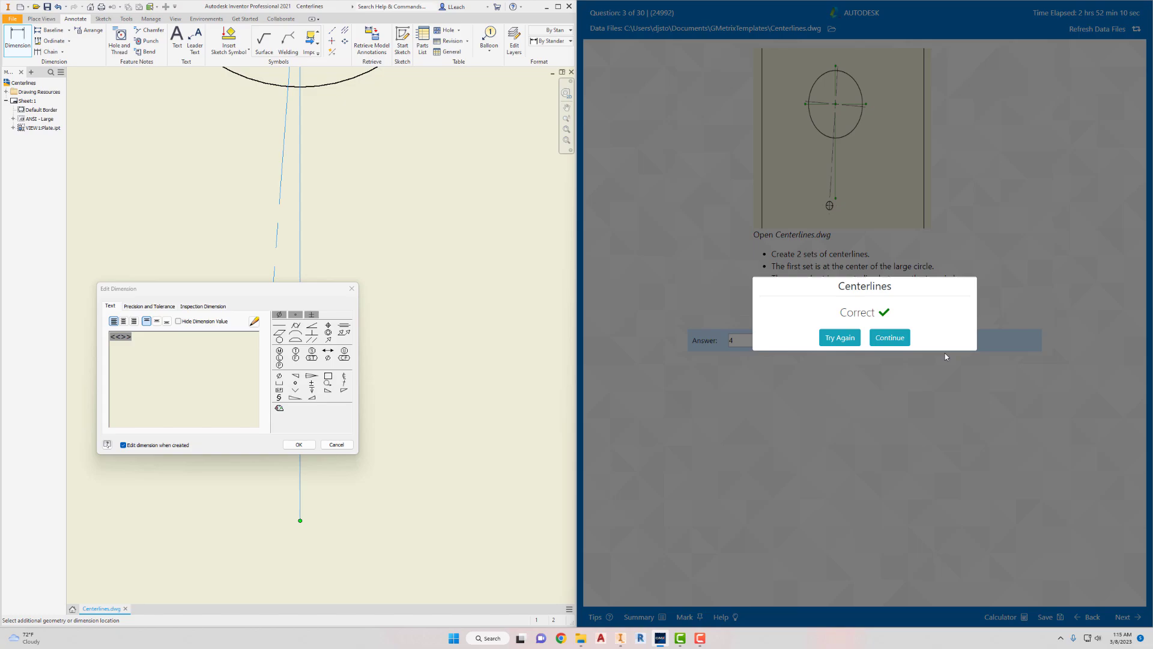
left_click(889, 337)
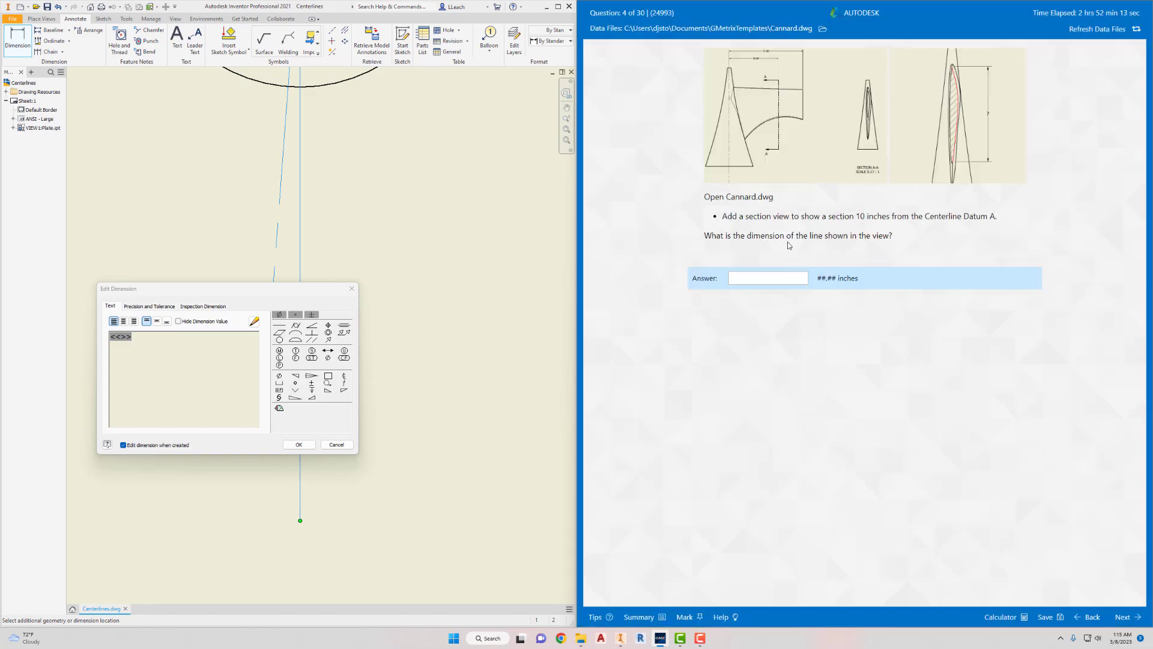
- Dismiss the dimension editing dialog and close the Centerlines drawing without saving changes
left_click(352, 288)
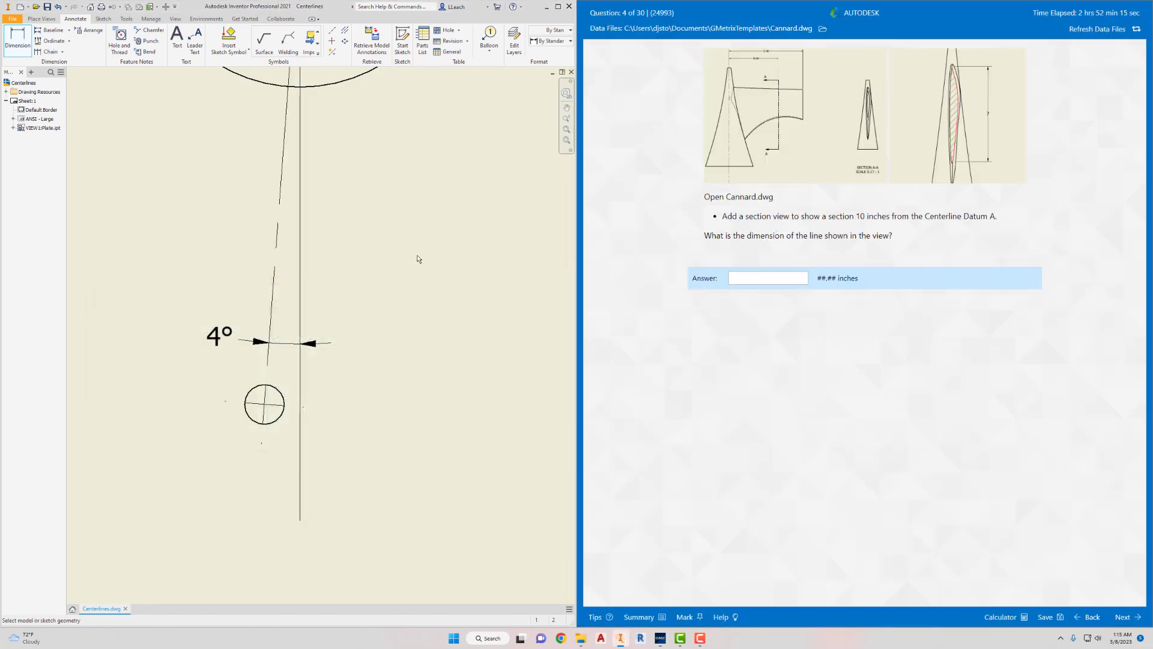
scroll(417, 224, "up", 3)
scroll(416, 224, "up", 3)
middle_click_drag(420, 204, 379, 301)
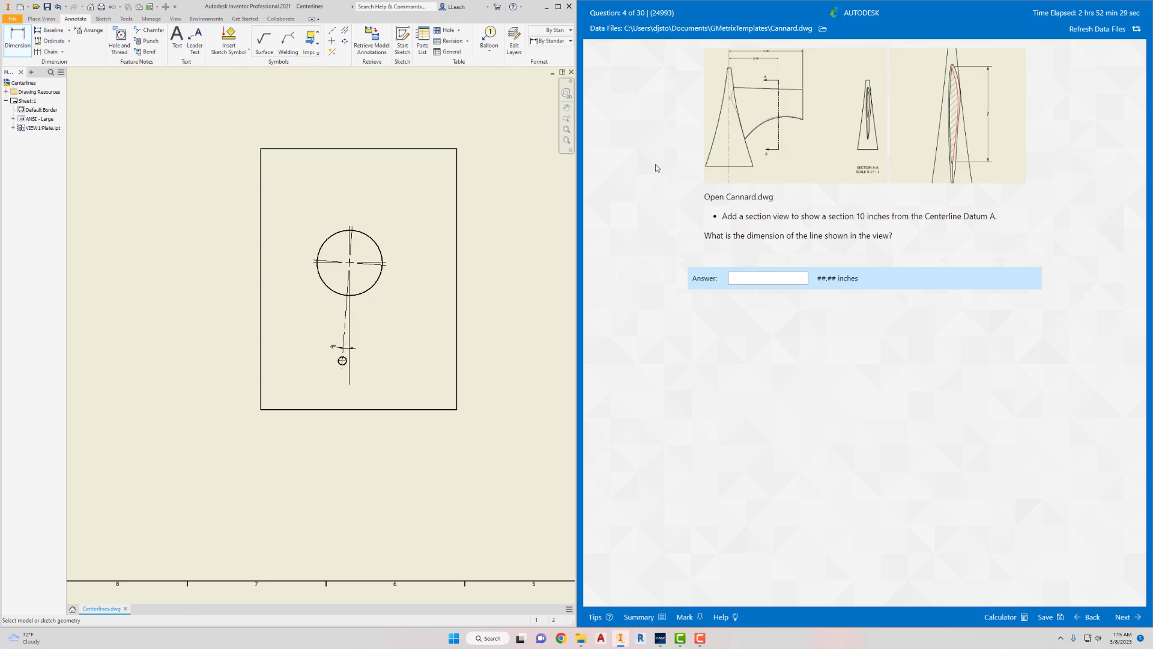
left_click(12, 19)
left_click(33, 245)
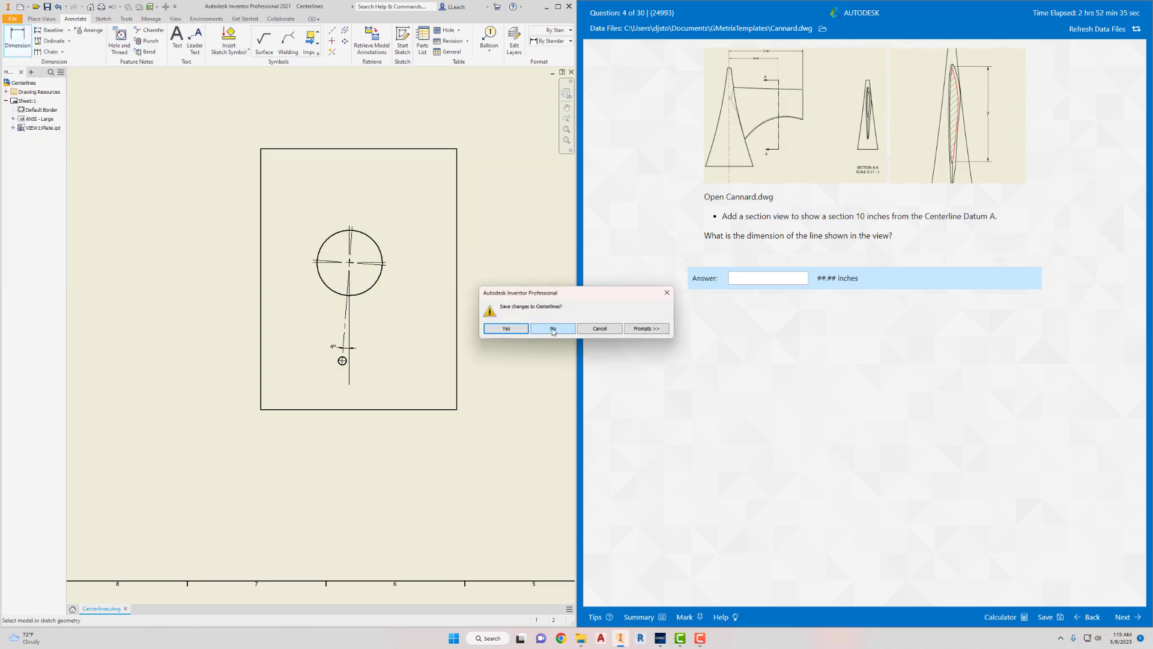
left_click(553, 329)
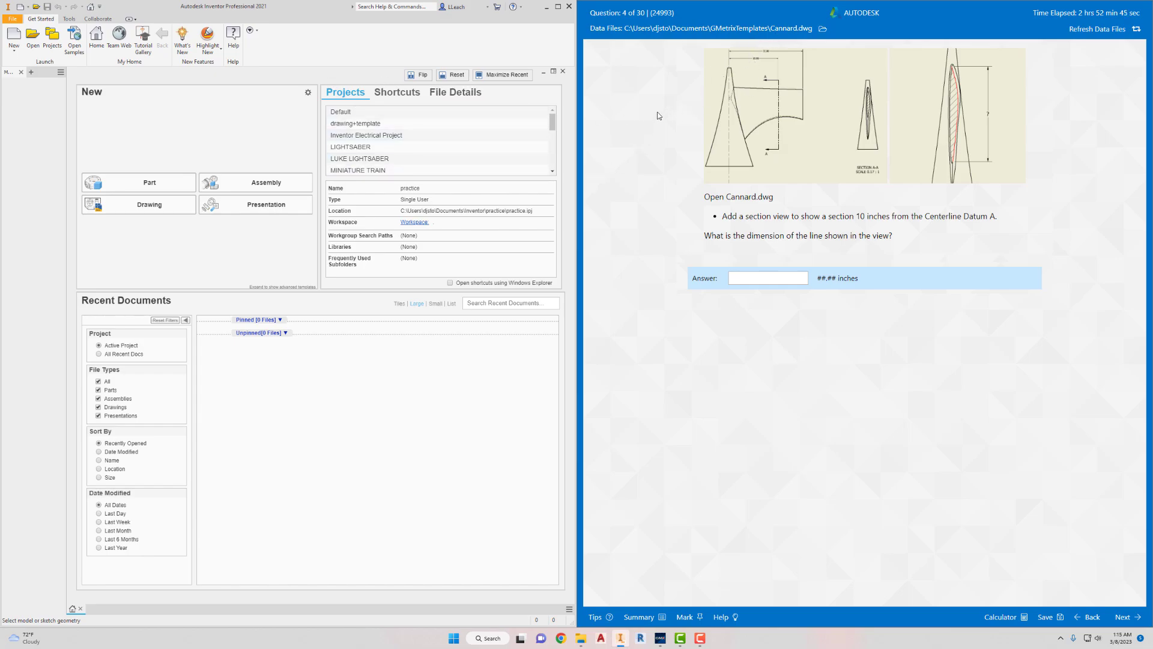
- Open the Cannard drawing (DWG) from the GMetrixTemplates folder
left_click(33, 38)
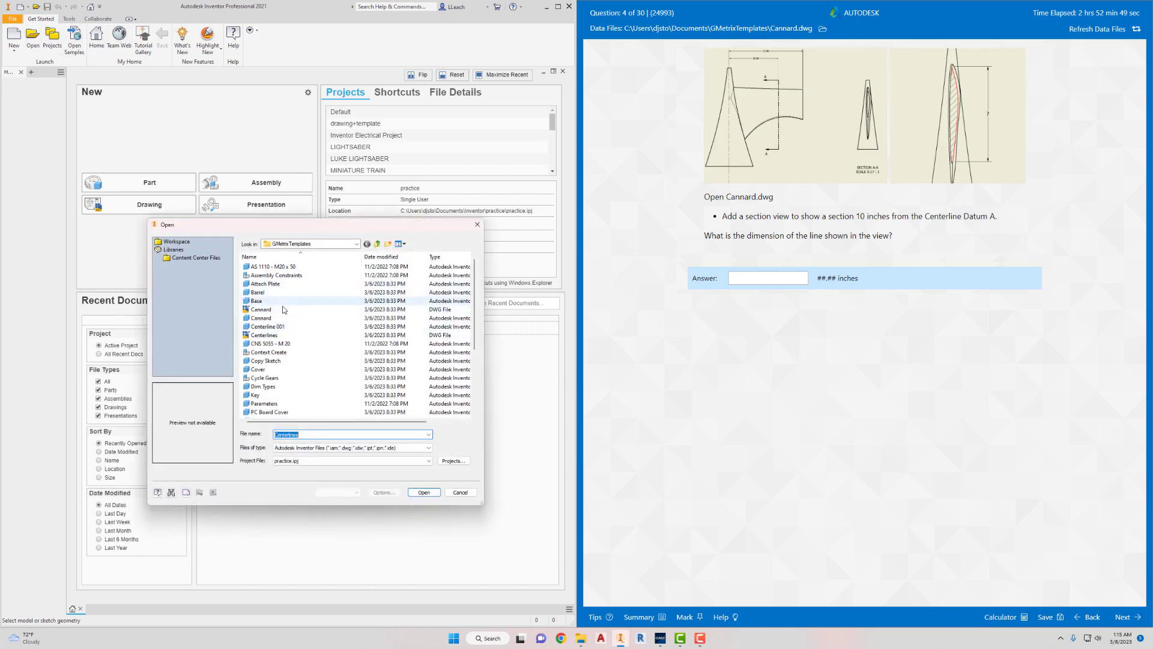
left_click(265, 310)
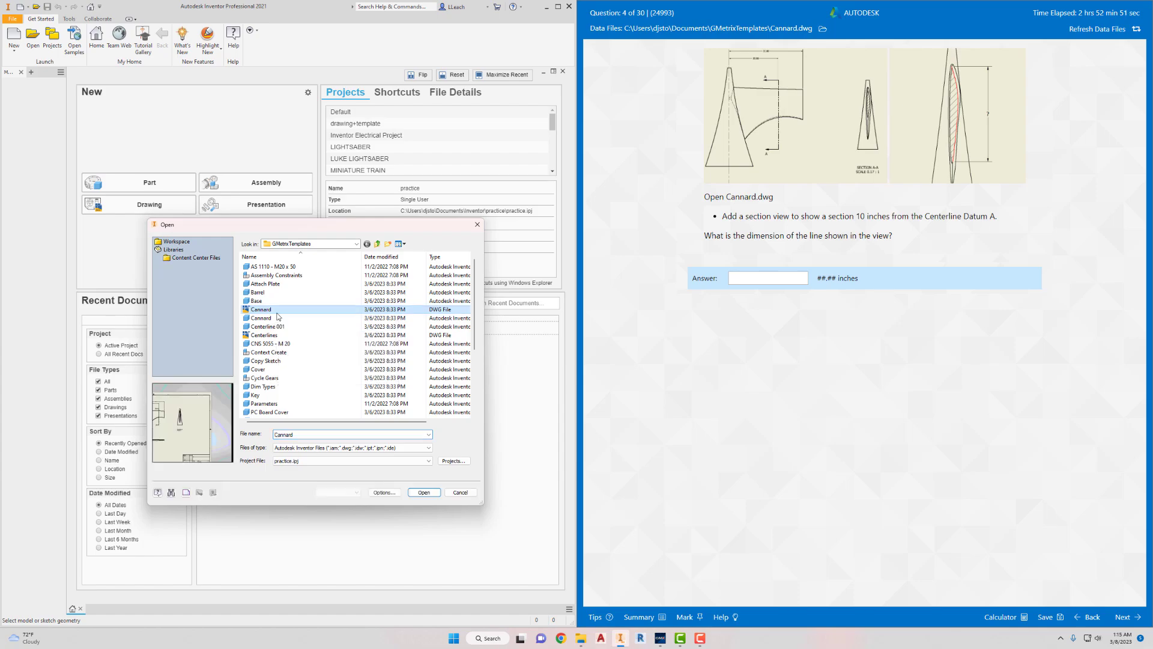
left_click(426, 495)
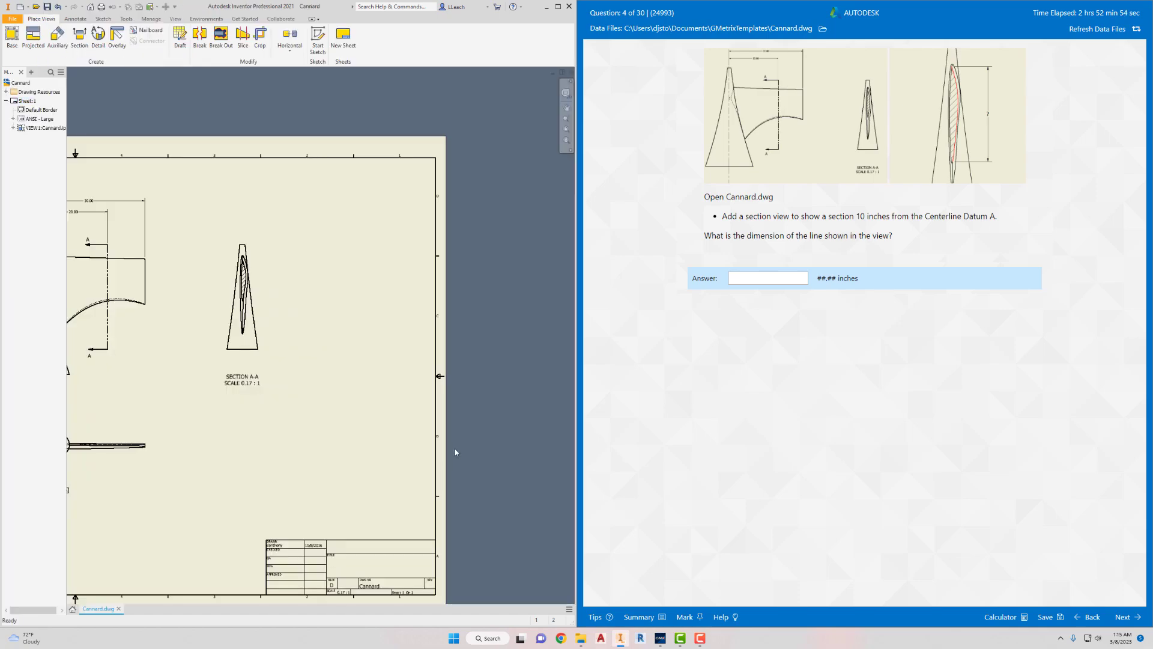
- Start a sketch attached to the upper view that carries the A-A section line
mouse_move(307, 317)
middle_mouse_down()
mouse_move(453, 290)
mouse_move(330, 315)
mouse_move(321, 328)
middle_mouse_up()
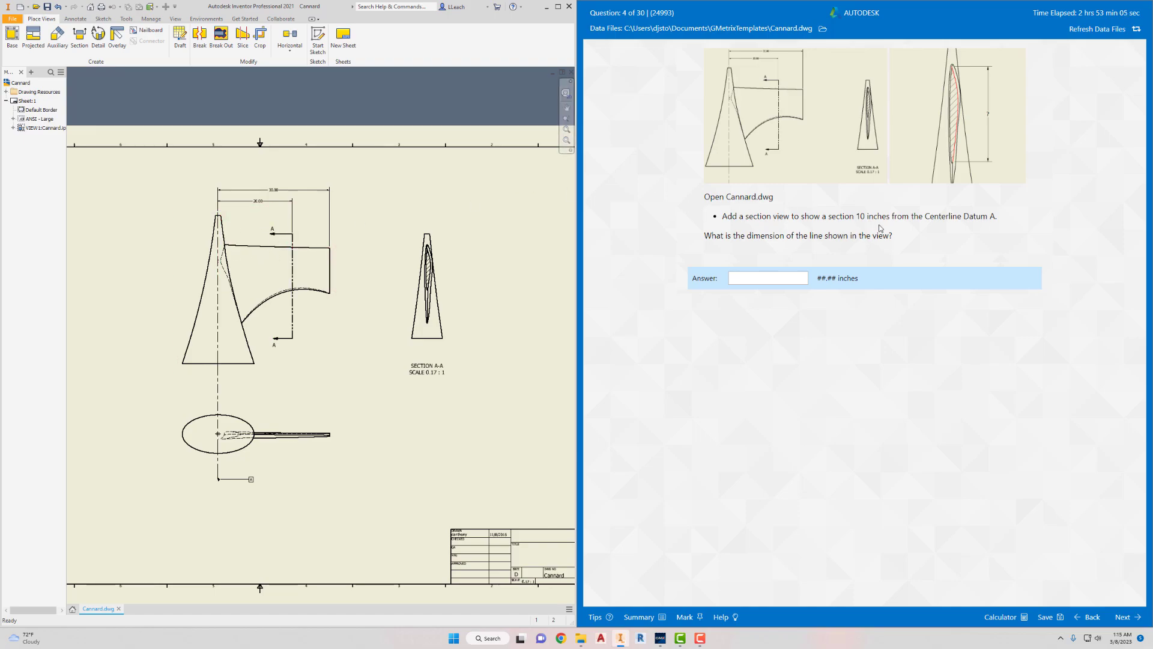
middle_click_drag(312, 289, 310, 296)
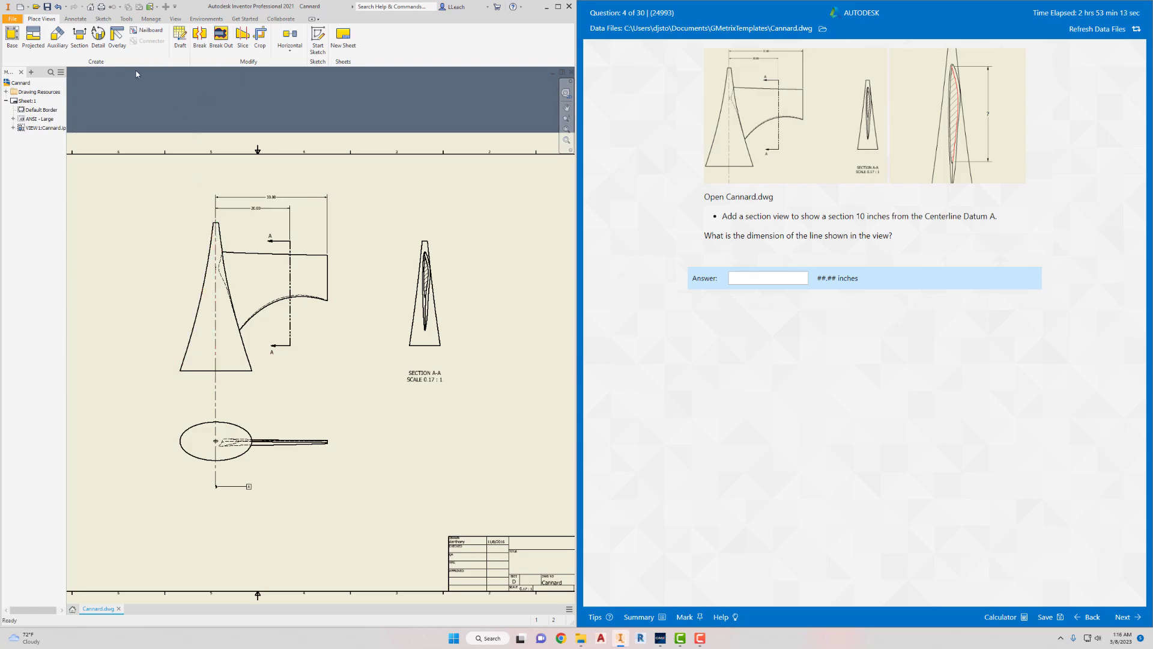
left_click(318, 38)
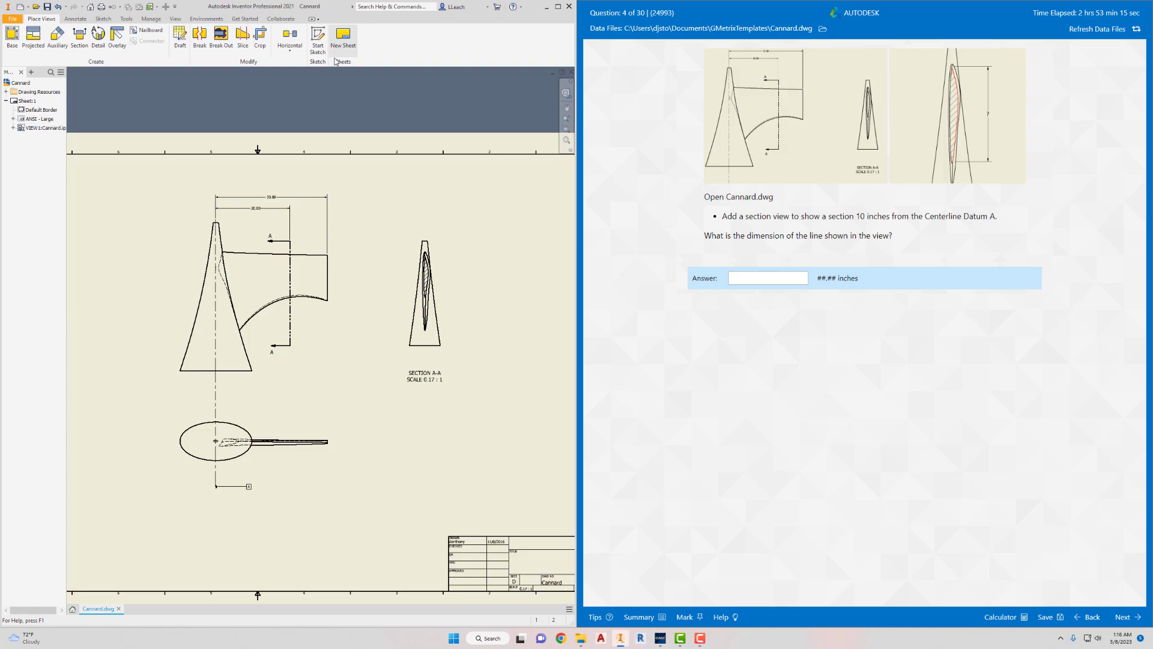
left_click(260, 284)
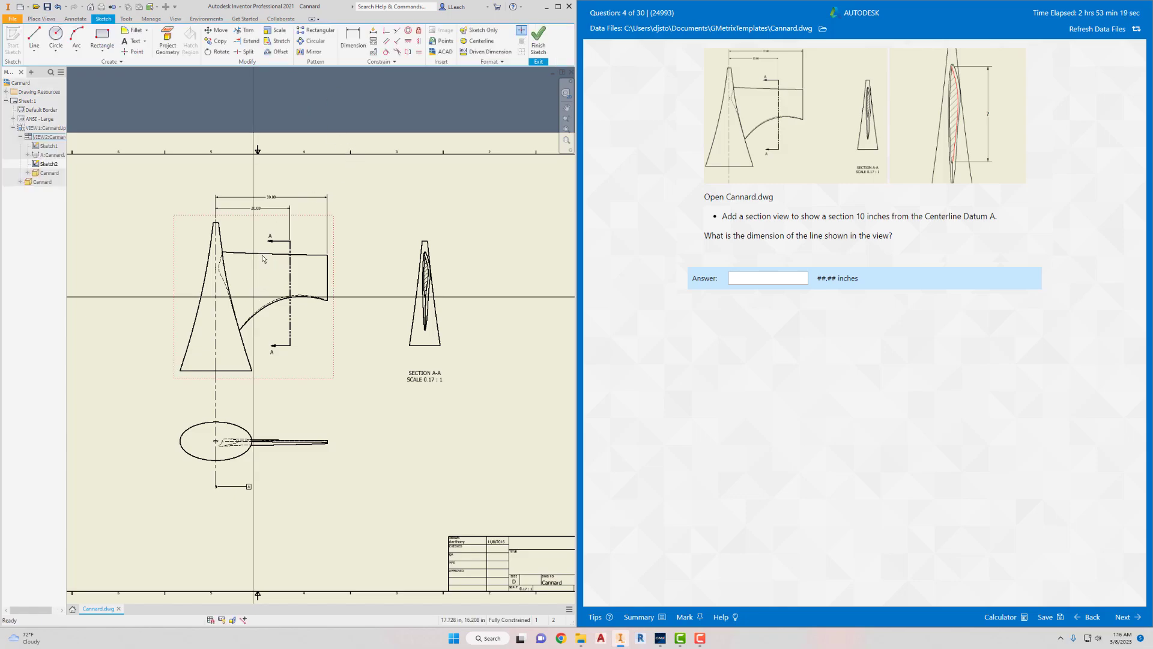
- Sketch a vertical line about 58 in long on Centerline Datum A, from above the part to below its base
left_click(34, 38)
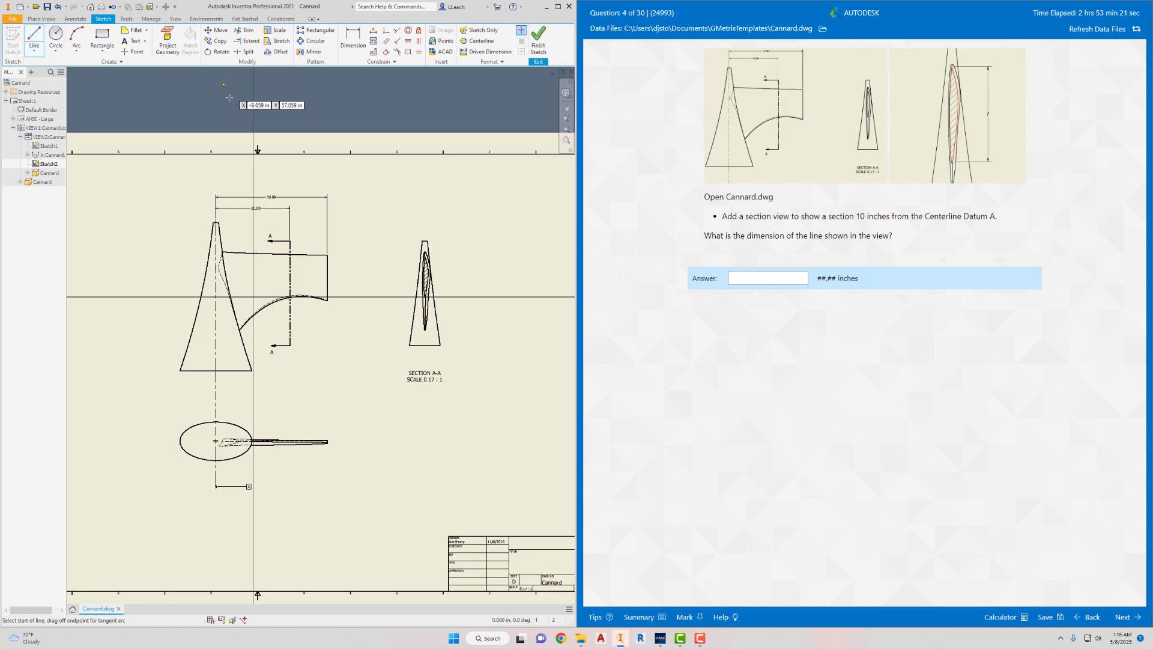
scroll(210, 213, "up", 2)
scroll(210, 212, "down", 5)
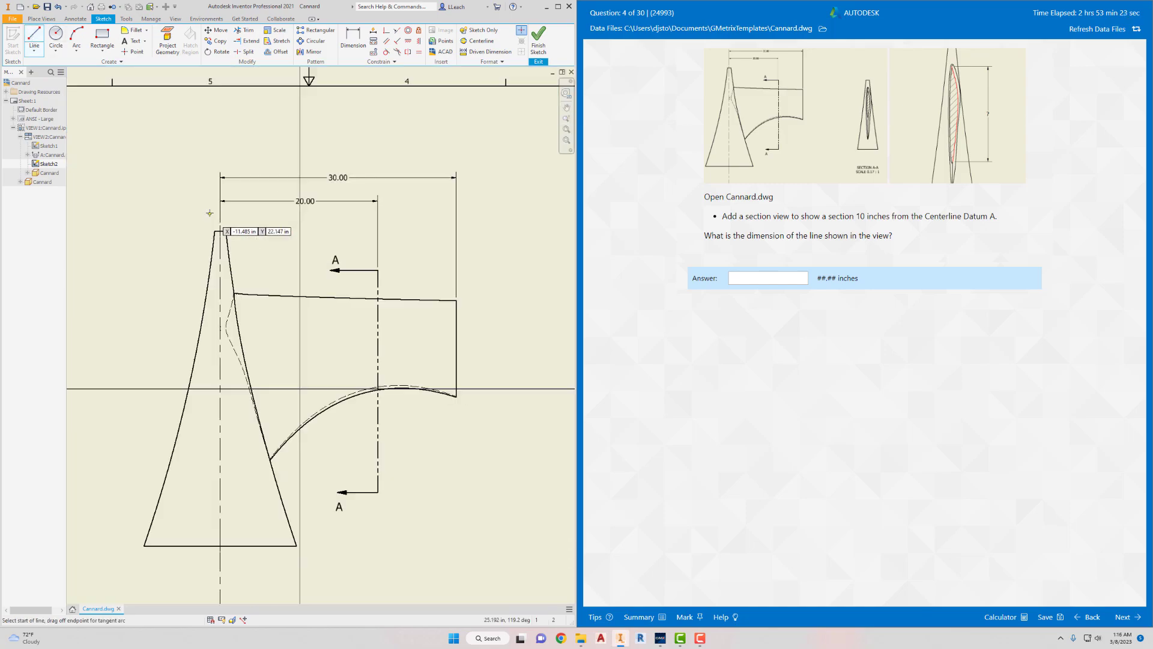
middle_click_drag(209, 212, 237, 195)
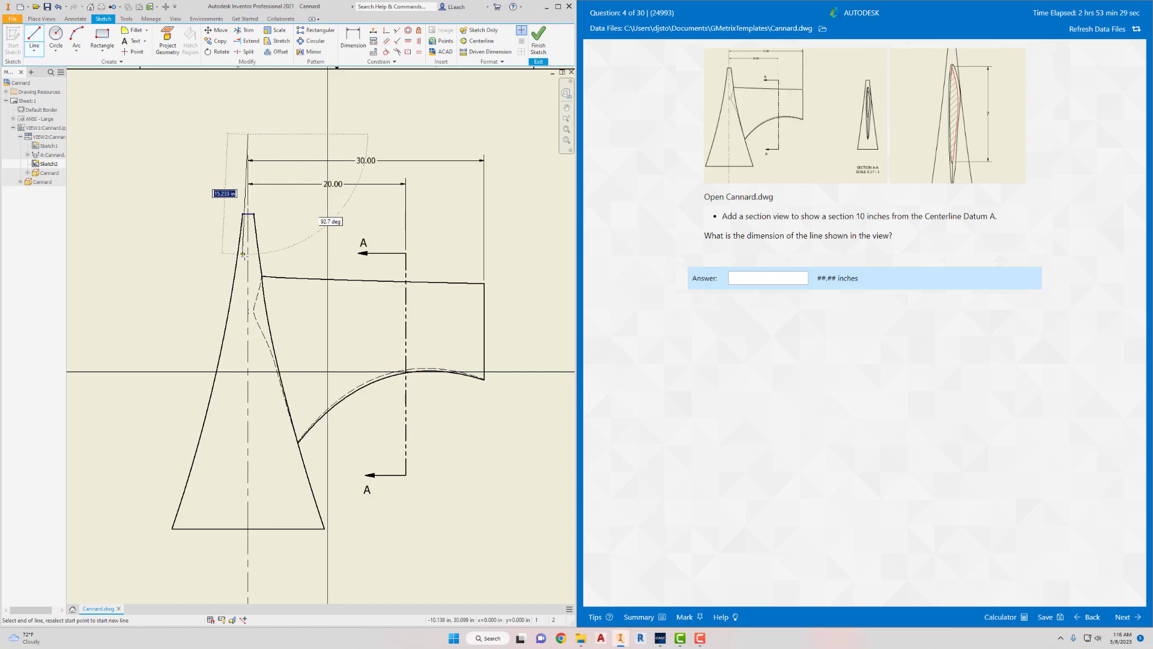
middle_click_drag(246, 258, 271, 128)
middle_click_drag(267, 358, 268, 266)
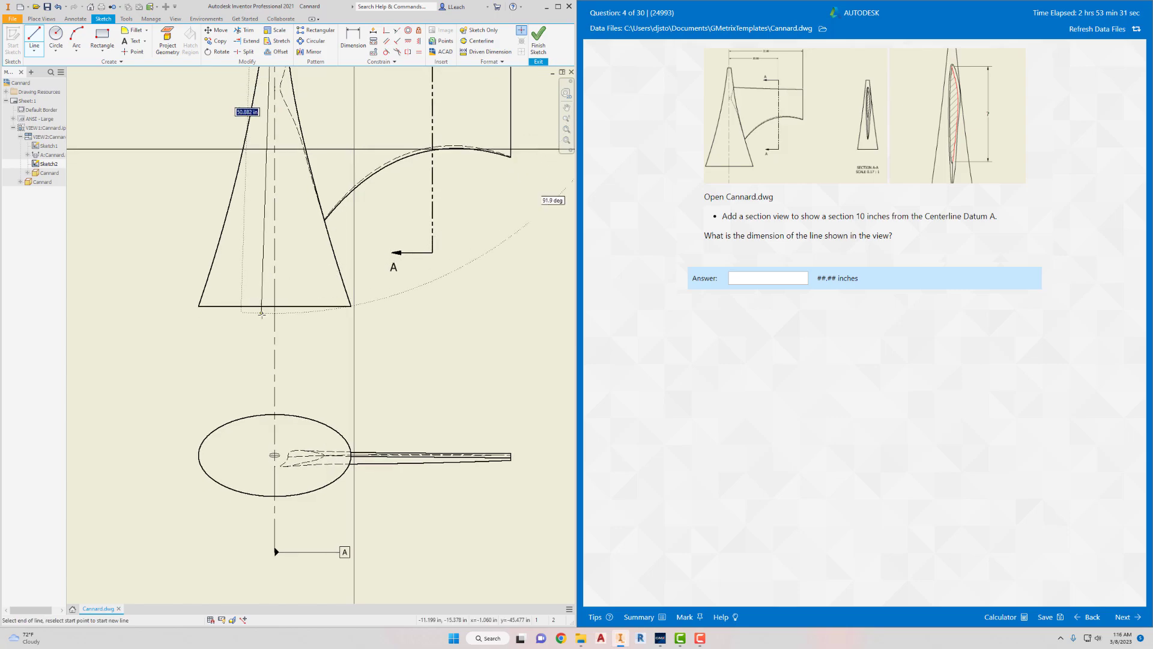
left_click(275, 368)
right_click(306, 333)
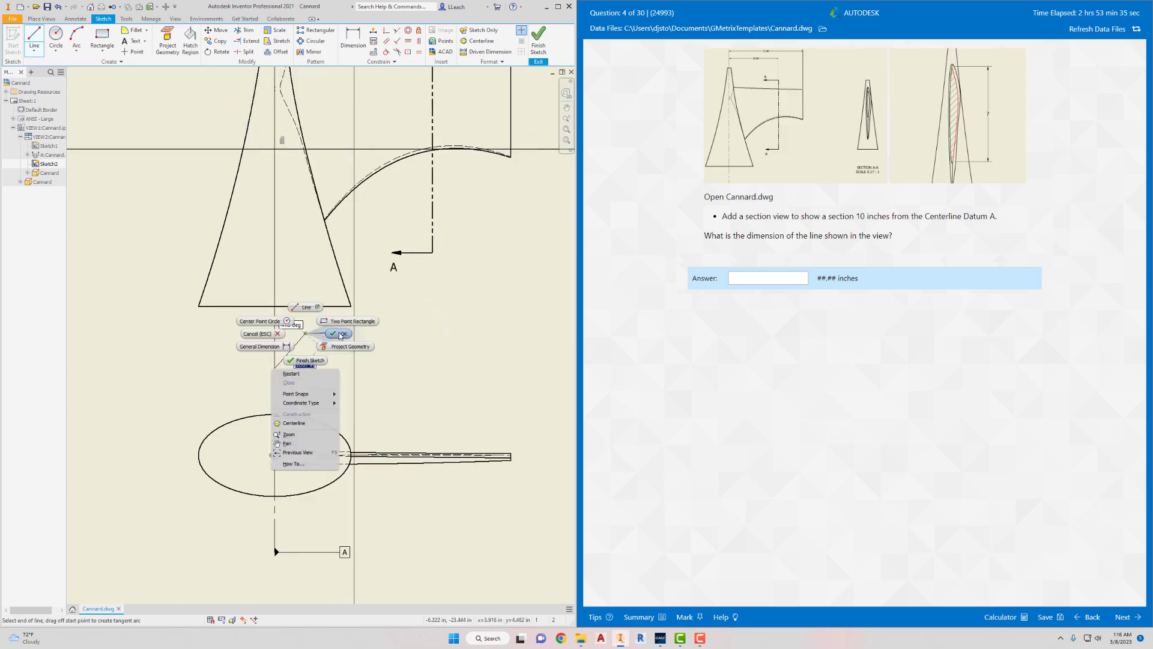
left_click(340, 335)
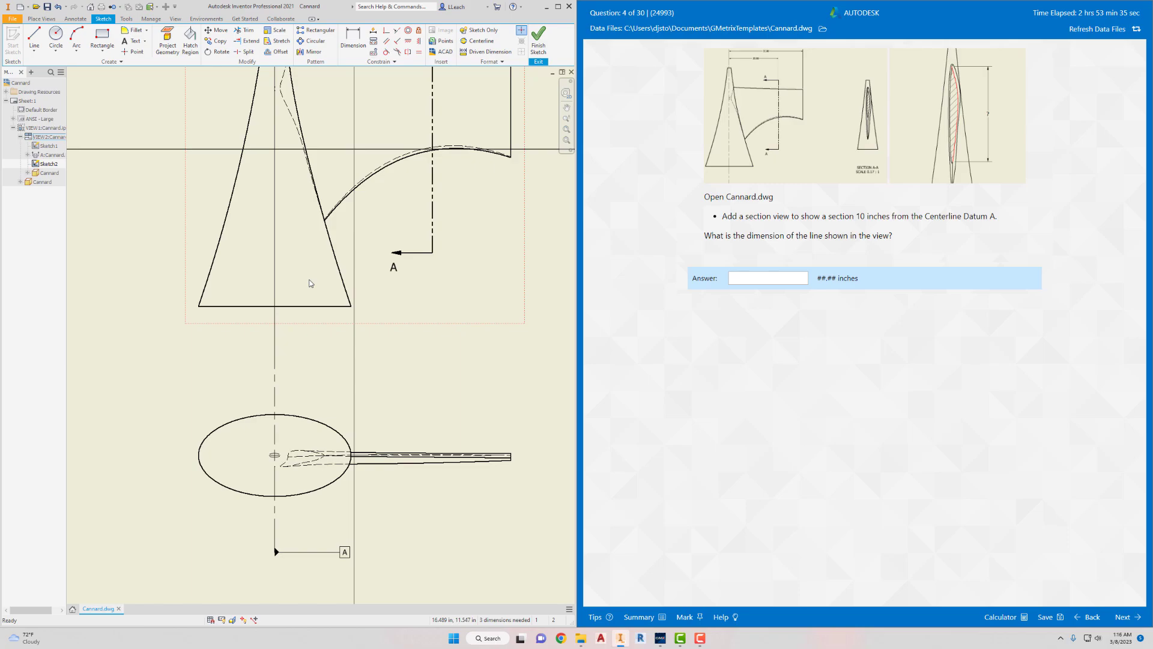
- Offset the vertical sketch line 10 in toward the wing side and finish the Offset command
left_click(277, 52)
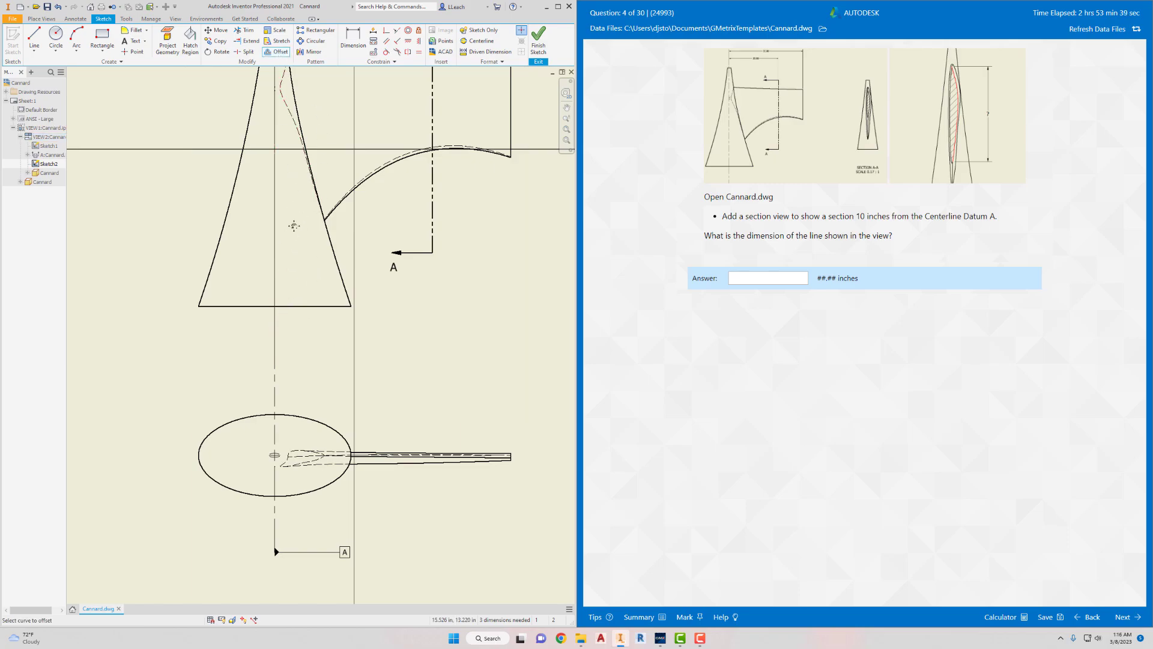
middle_click_drag(294, 226, 297, 408)
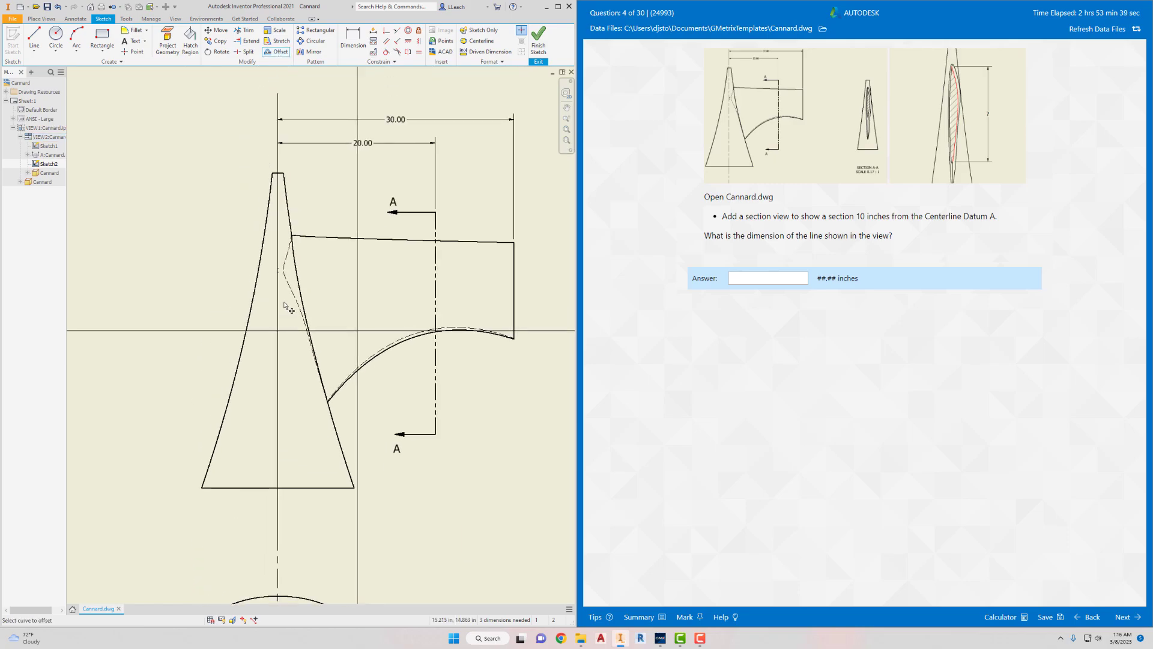
left_click(278, 108)
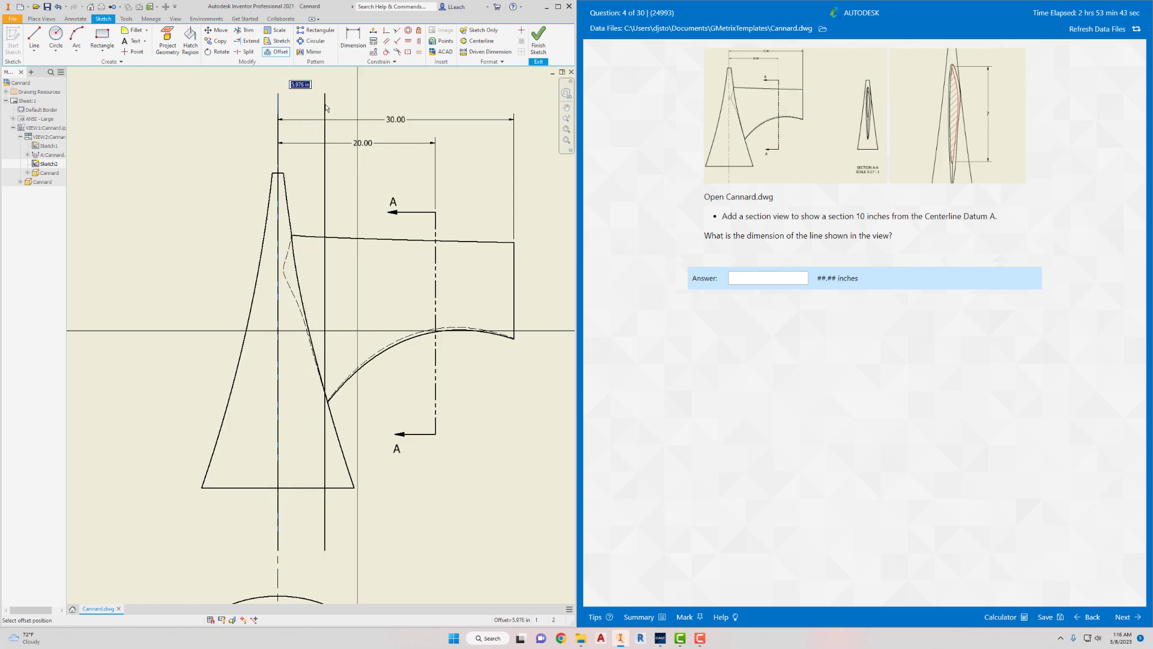
type("10")
key("Return")
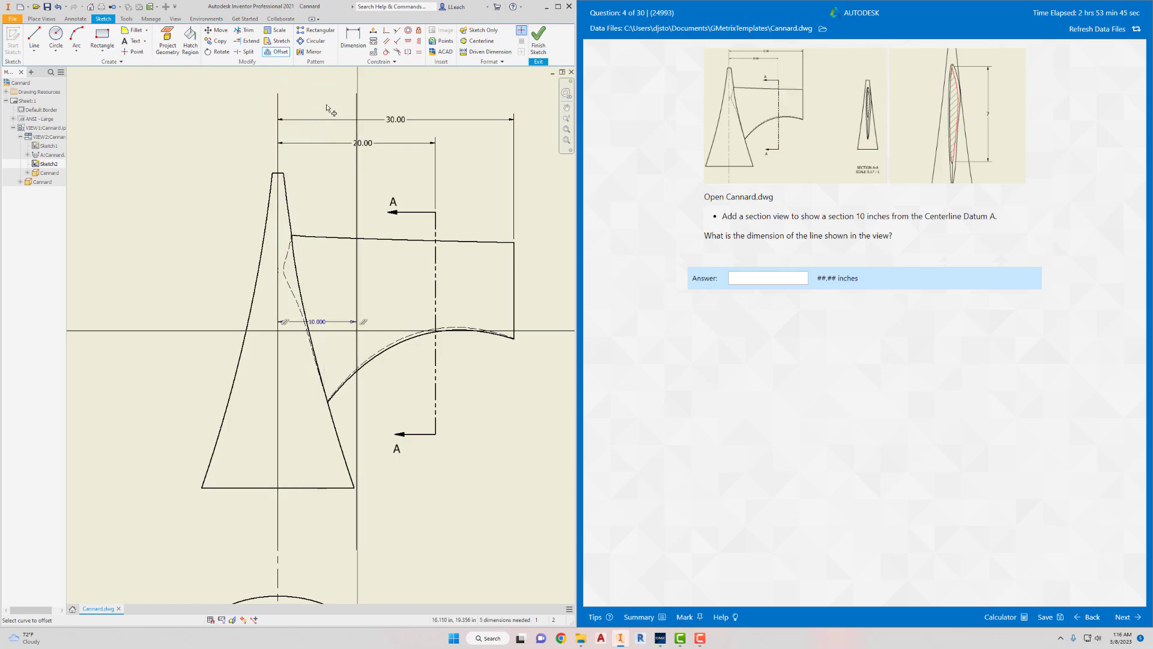
key("Escape")
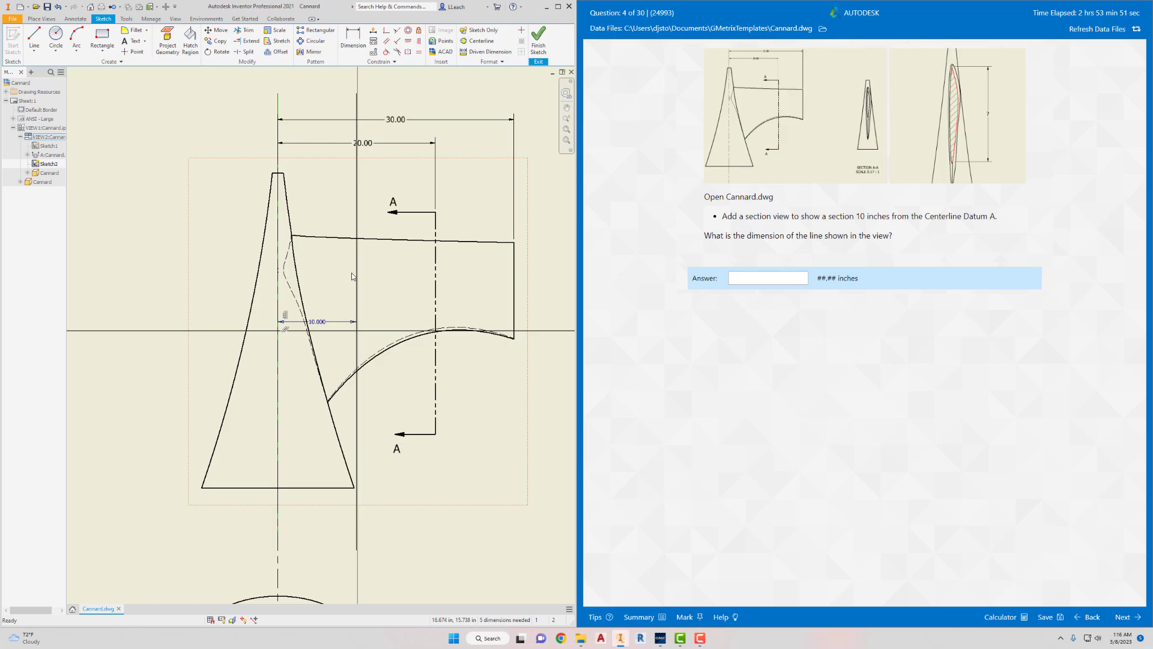
- Delete the original sketch line lying on the datum centerline, keeping the offset line, and finish the sketch
key("Delete")
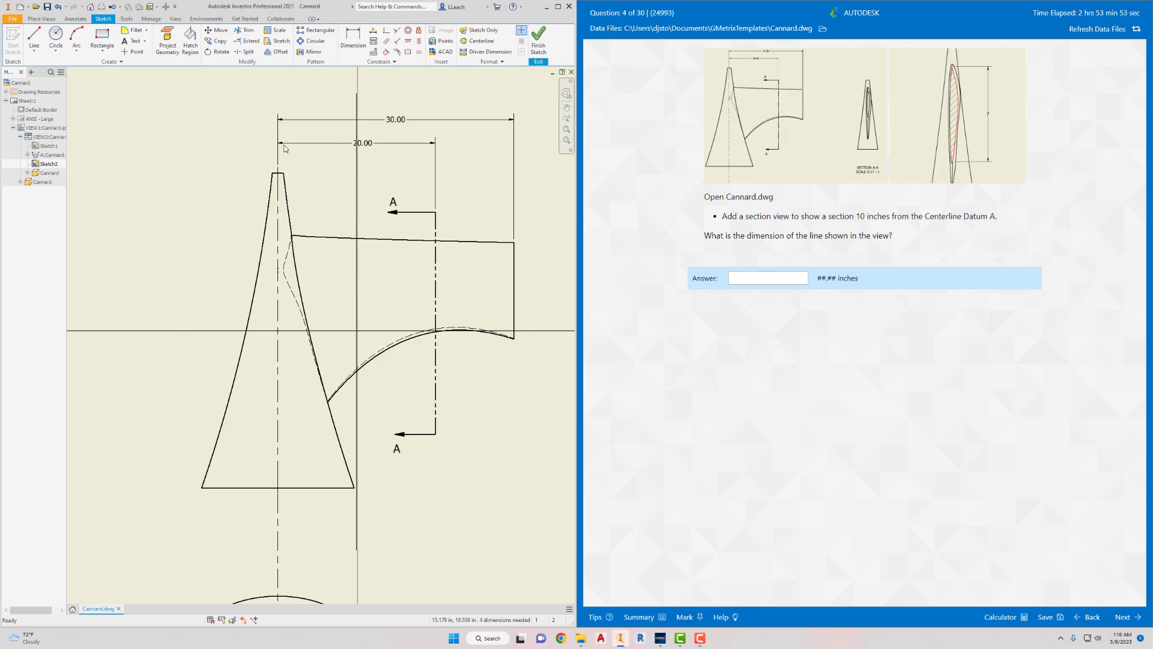
scroll(286, 153, "up", 2)
scroll(301, 202, "down", 4)
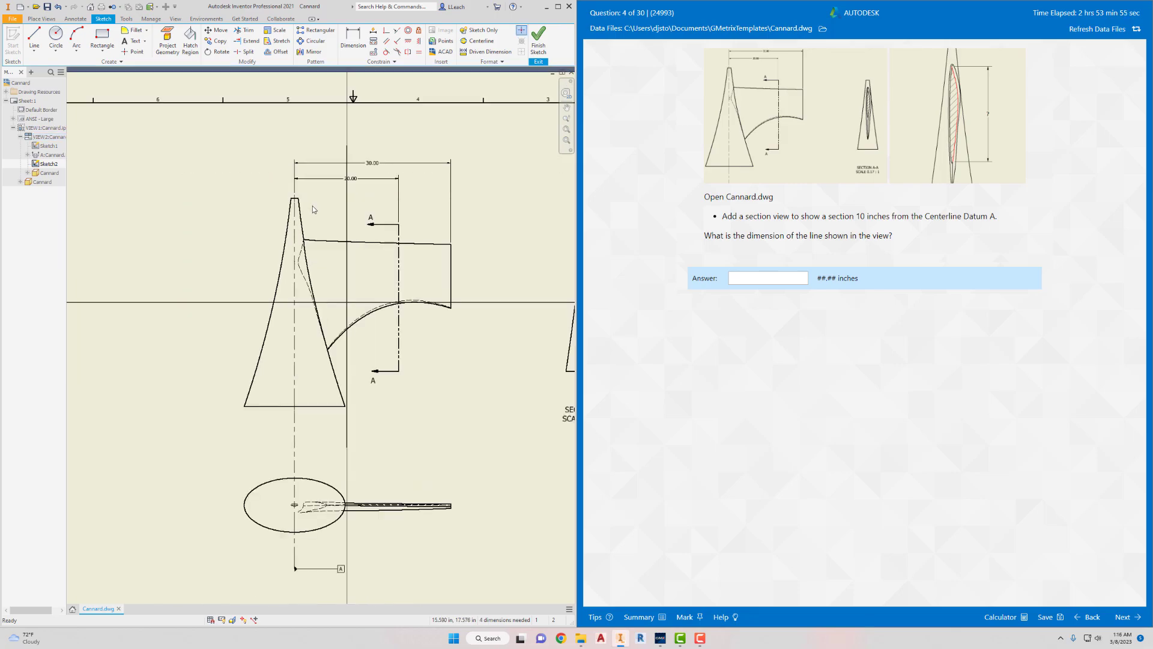
middle_click_drag(313, 209, 322, 264)
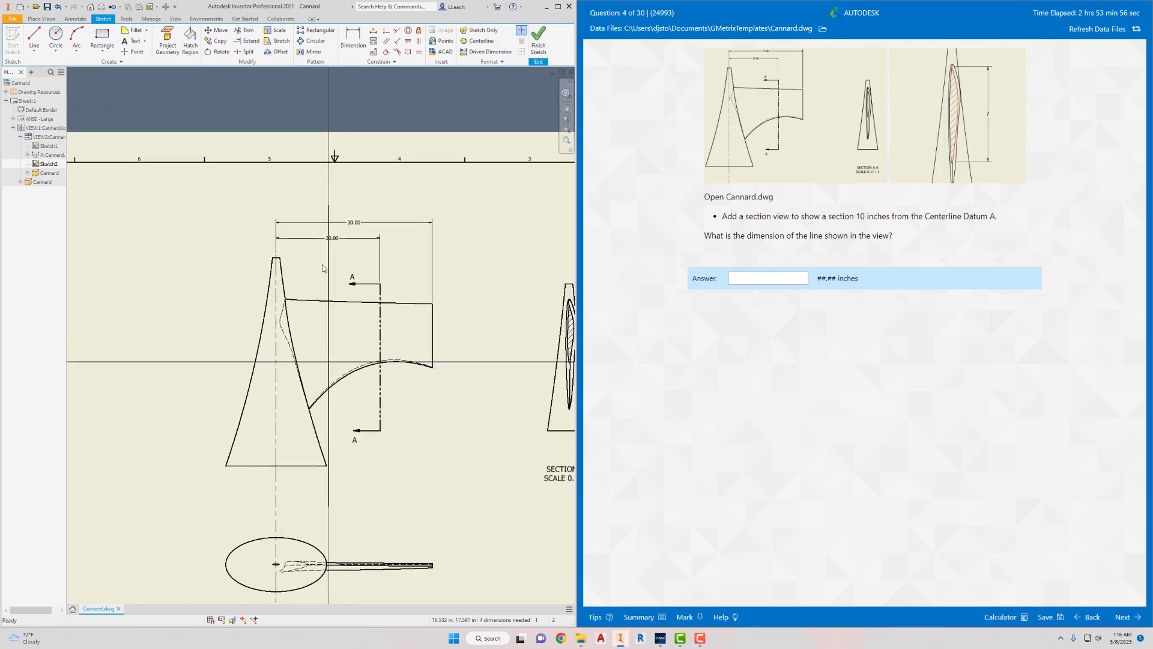
left_click(538, 47)
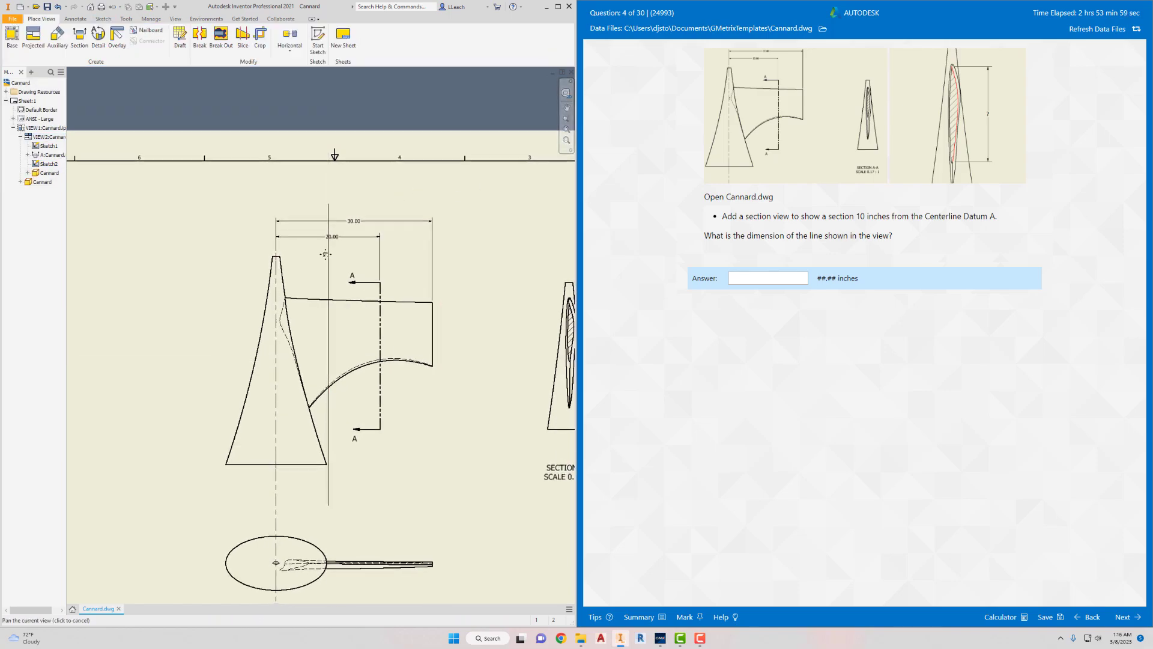
- Create a section view from the offset sketch line 10 in from Centerline Datum A and place it beyond Section A-A
middle_click_drag(326, 256, 317, 223)
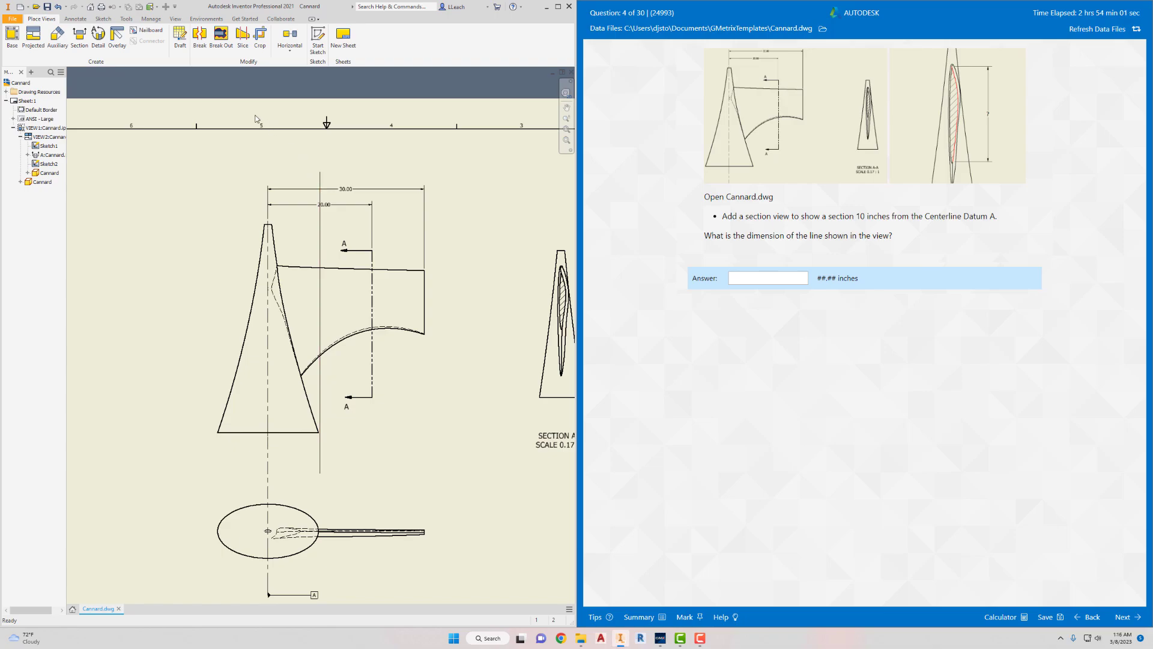
left_click(80, 42)
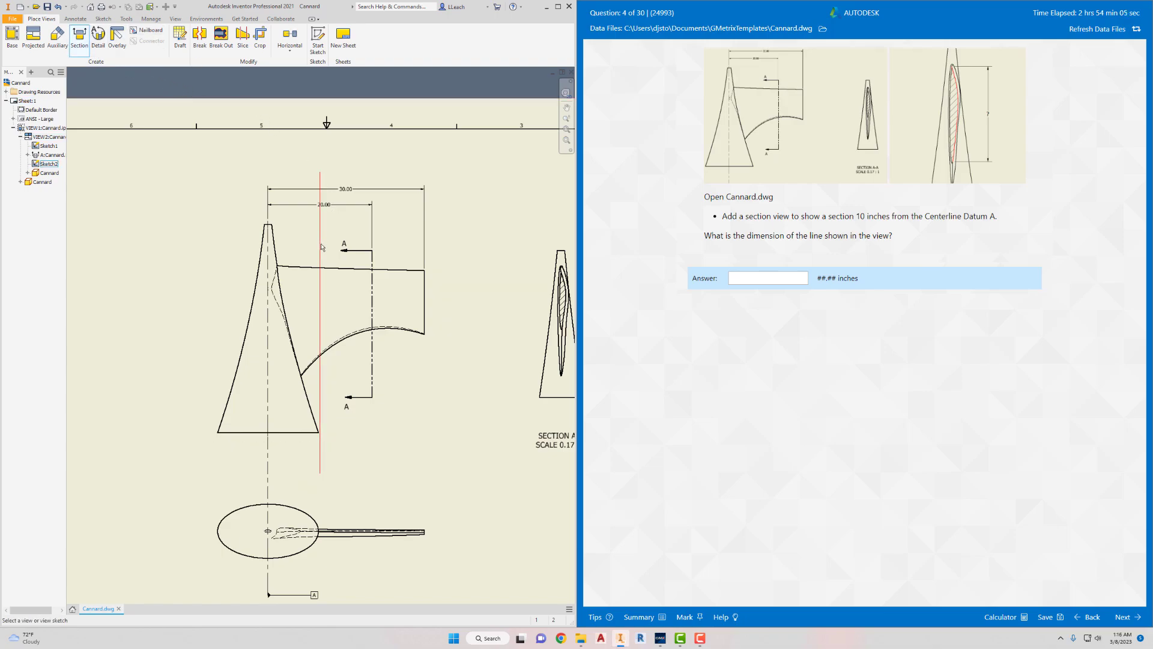
left_click(321, 263)
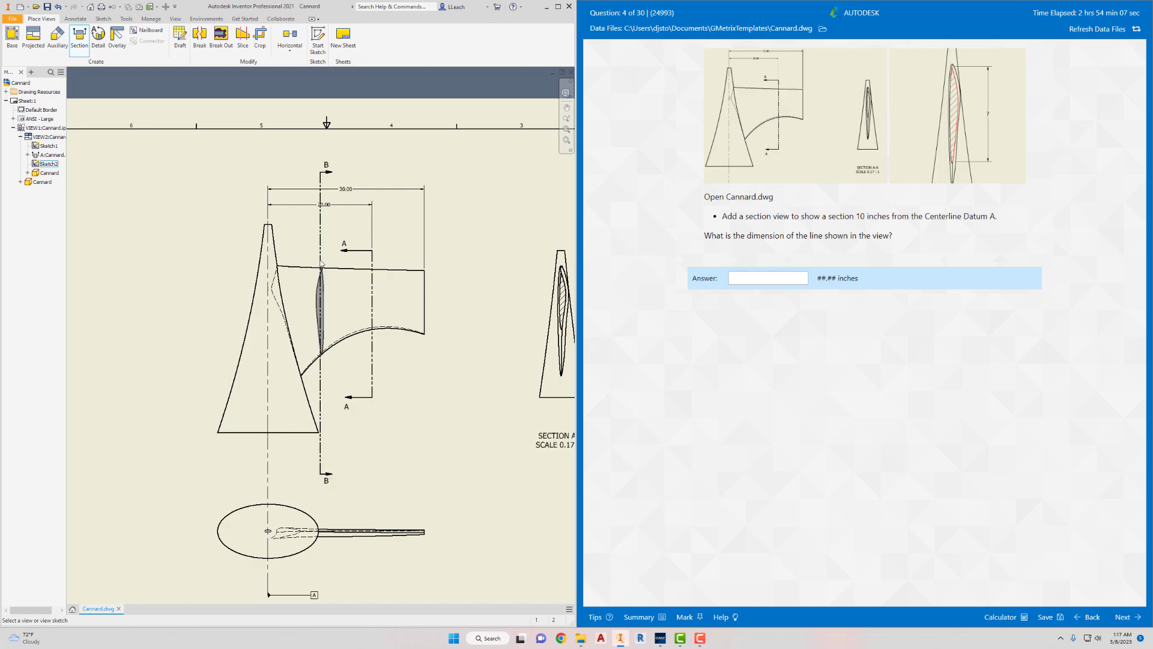
middle_click_drag(394, 300, 277, 287)
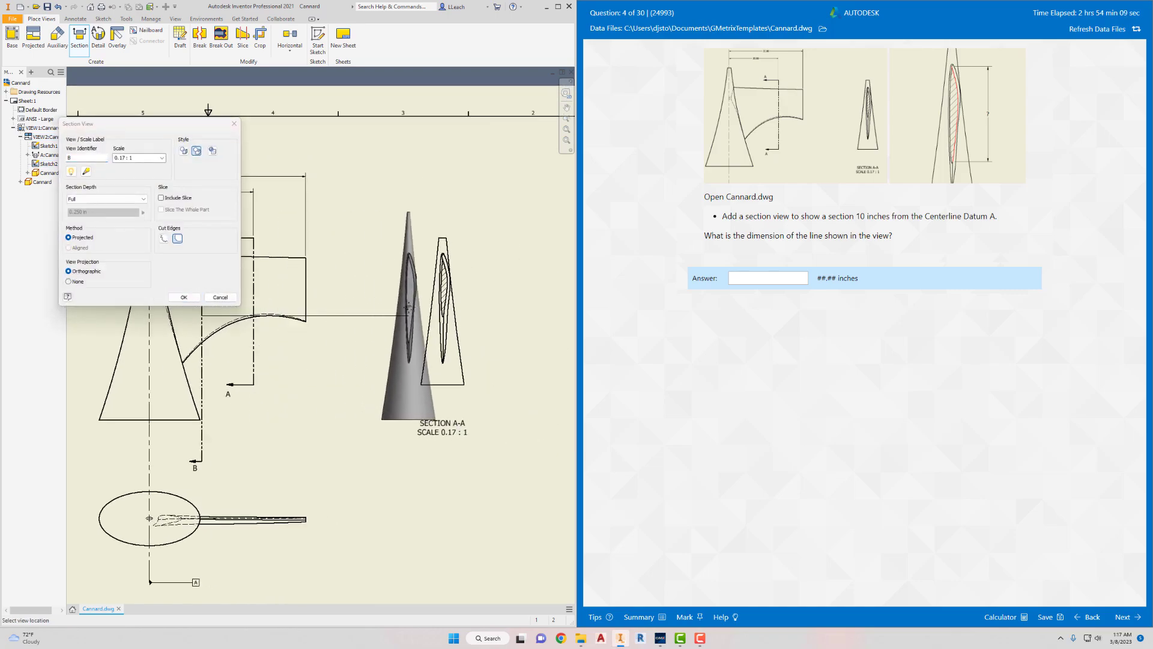
middle_click_drag(413, 306, 338, 307)
left_click(469, 335)
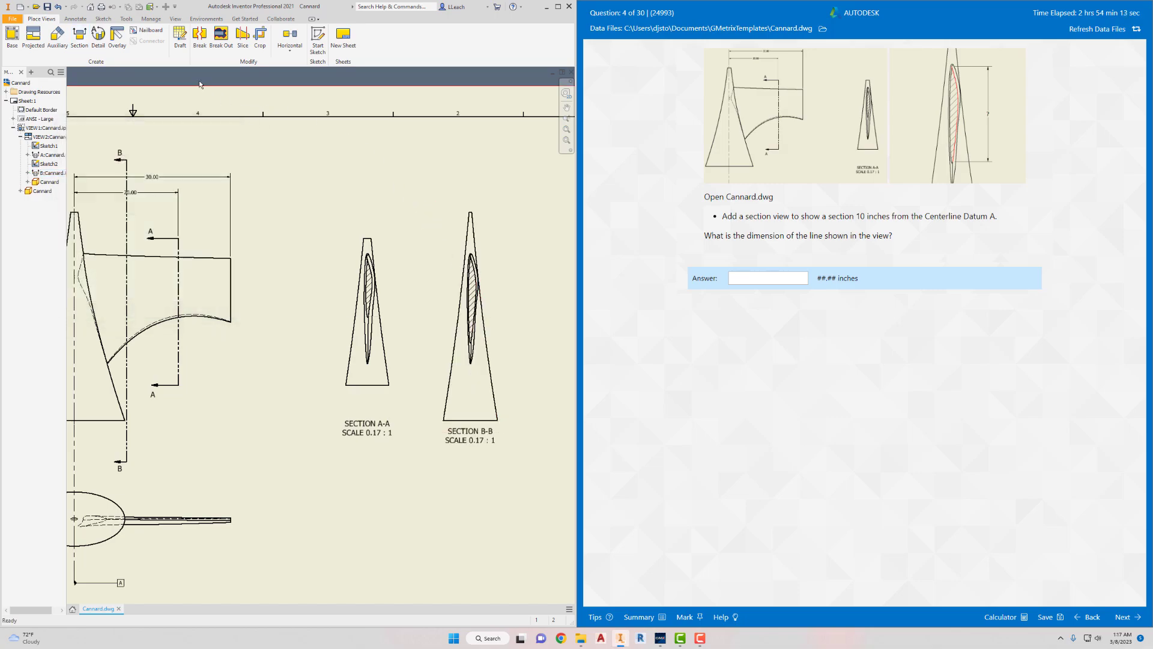
- Add a vertical dimension in Section B-B between the upper and lower end points of the hatched area's curved edge, beside the view
left_click(75, 19)
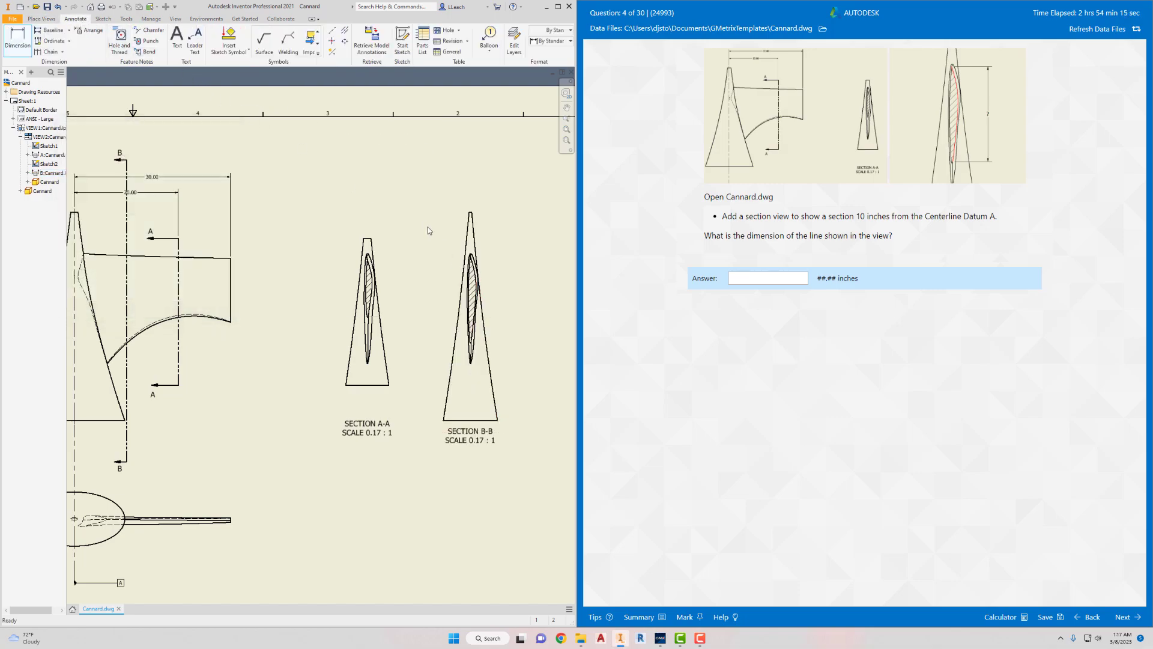
key("Escape")
scroll(468, 256, "down", 5)
scroll(466, 252, "up", 8)
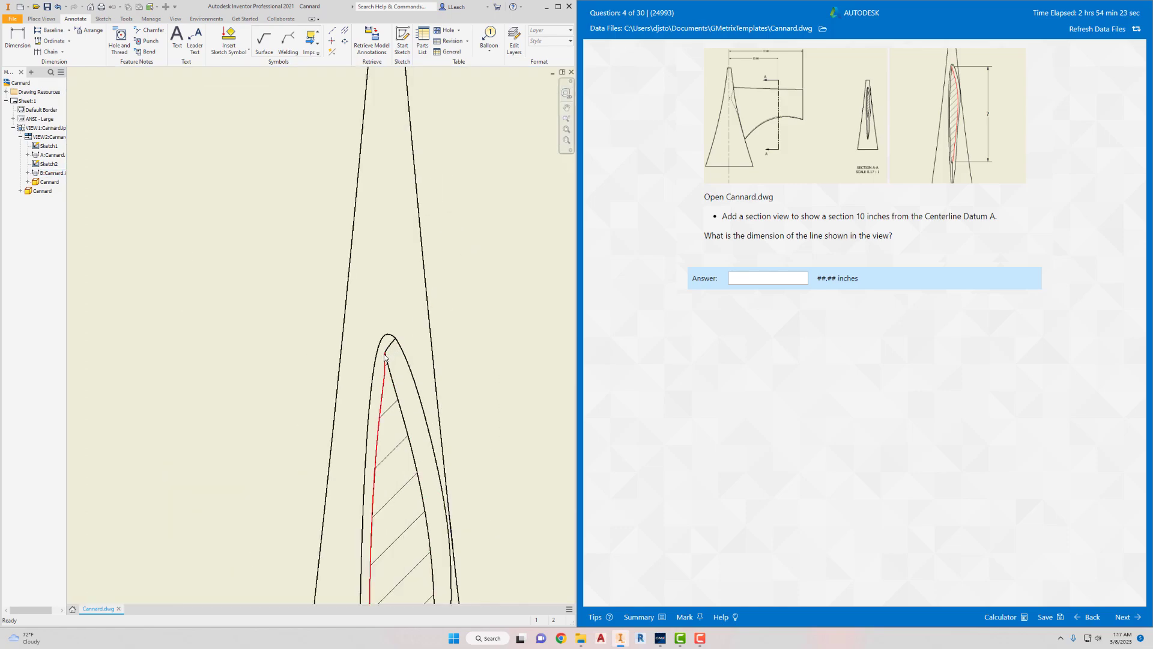
left_click(18, 39)
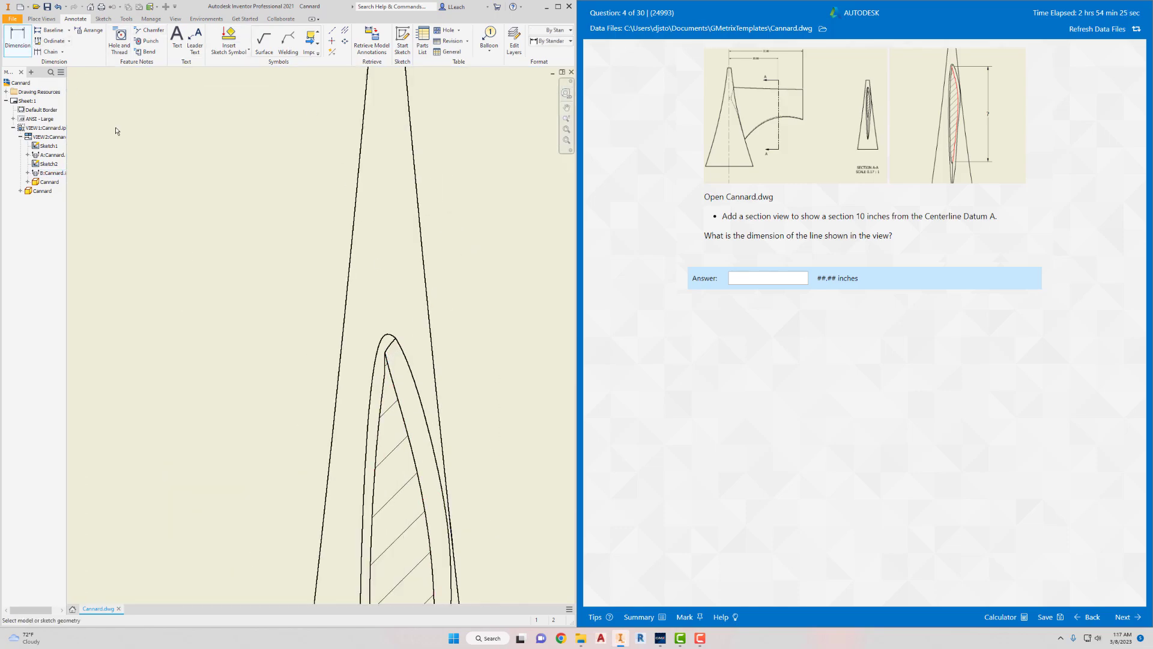
left_click(385, 354)
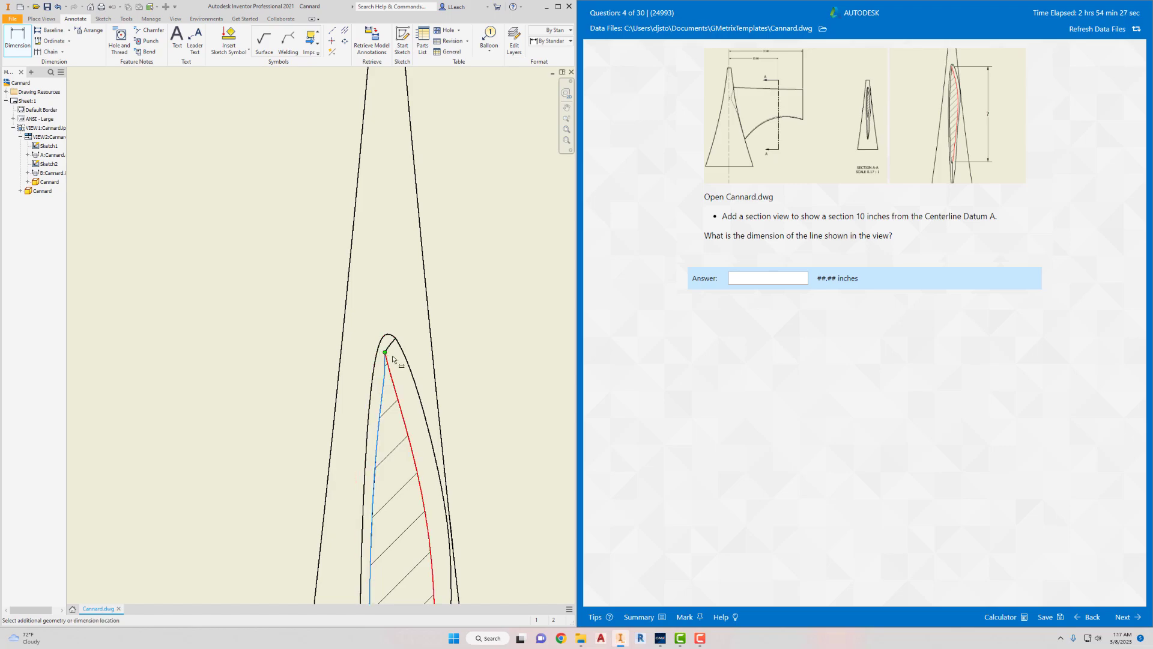
scroll(419, 356, "up", 2)
scroll(441, 421, "down", 4)
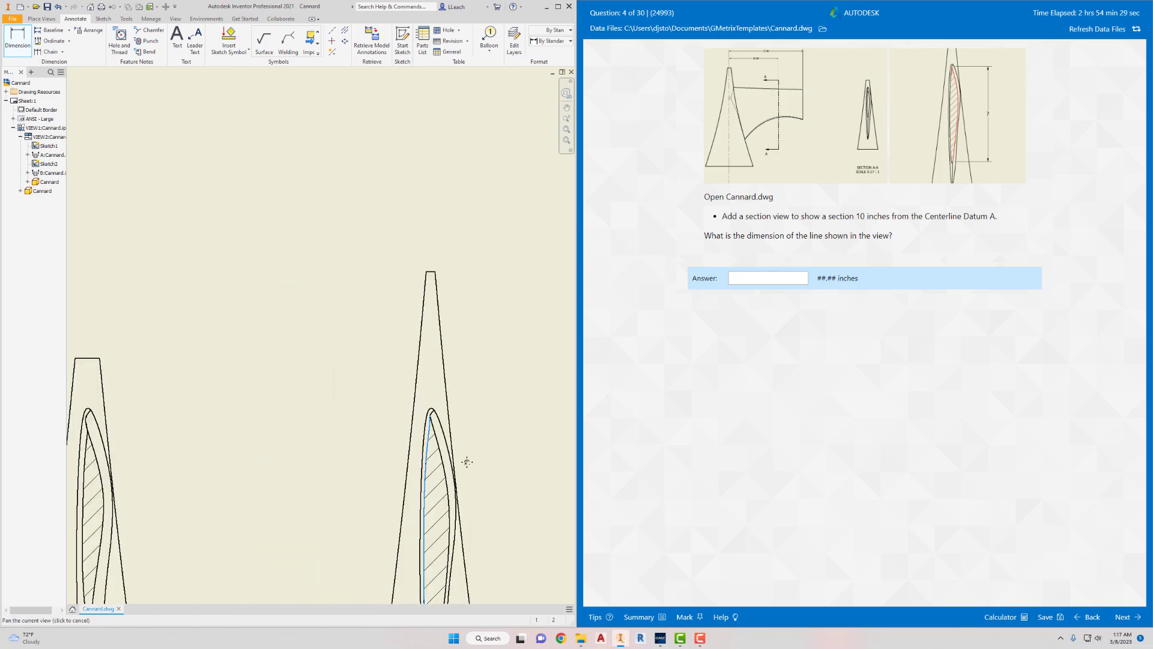
scroll(443, 412, "down", 3)
scroll(445, 423, "up", 6)
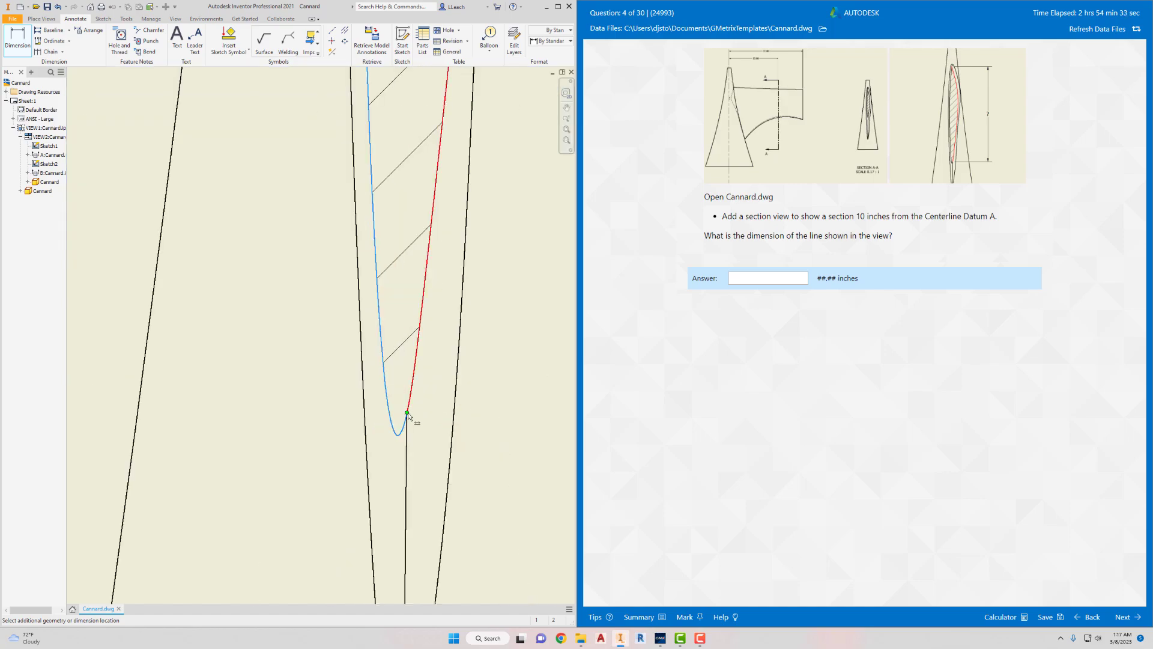
scroll(492, 385, "down", 4)
scroll(490, 385, "down", 3)
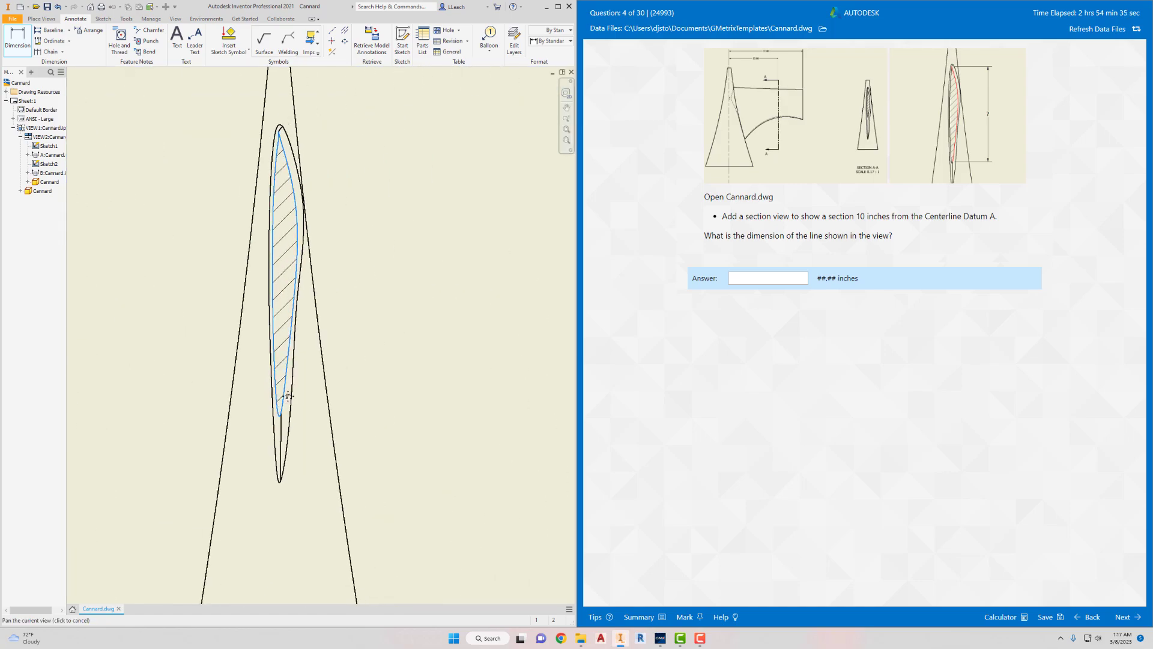
scroll(384, 408, "up", 4)
scroll(402, 406, "down", 2)
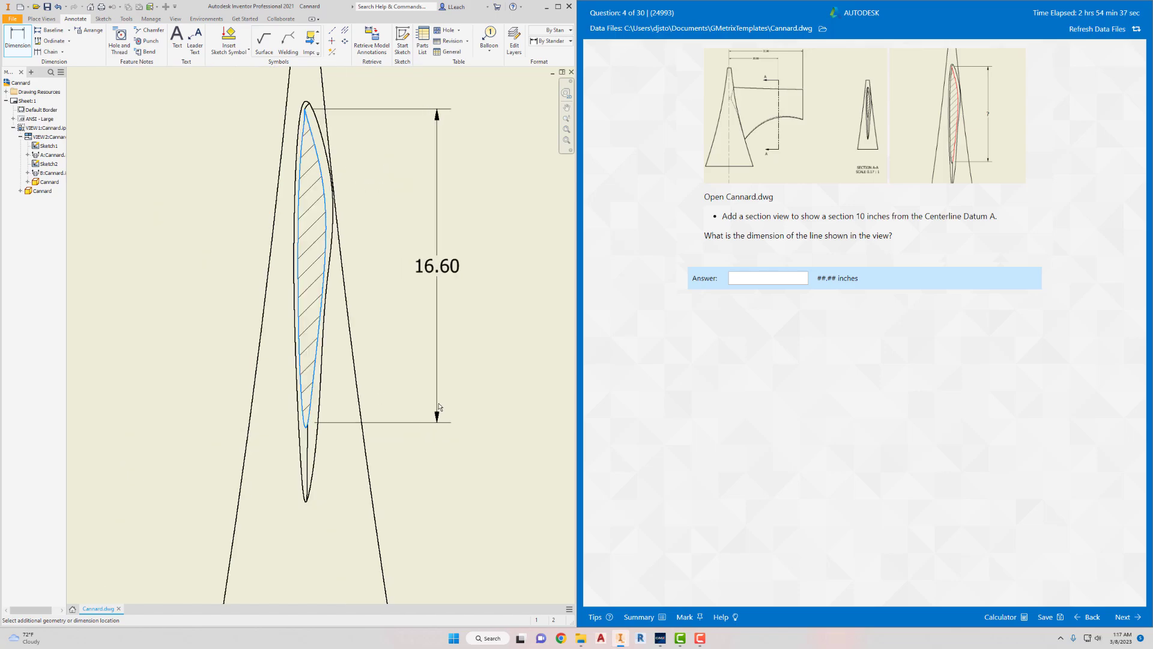
left_click(441, 379)
key("Escape")
- Answer question 4 with 16.60 inches and submit it for grading
left_click(768, 276)
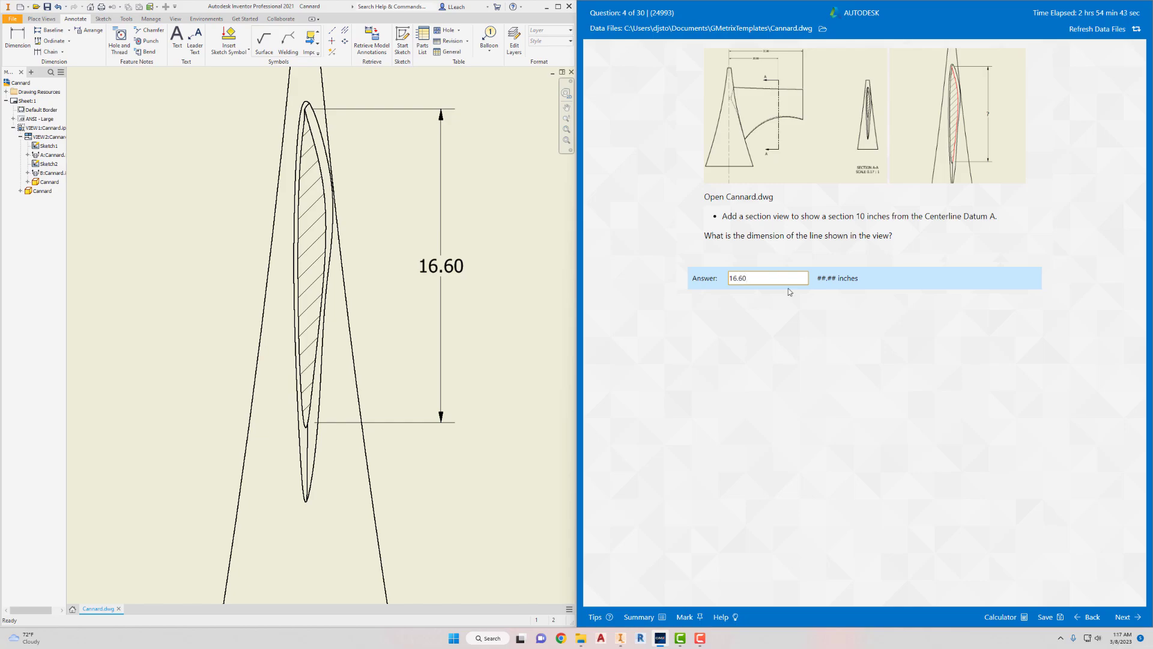
left_click(1122, 617)
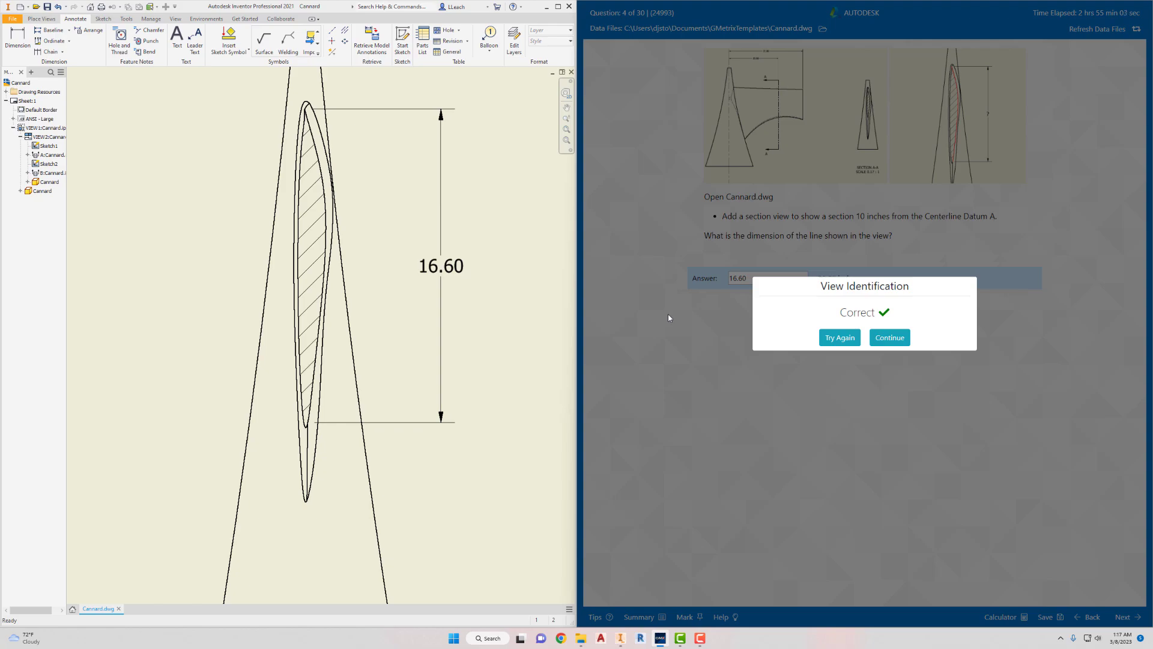
scroll(489, 347, "down", 3)
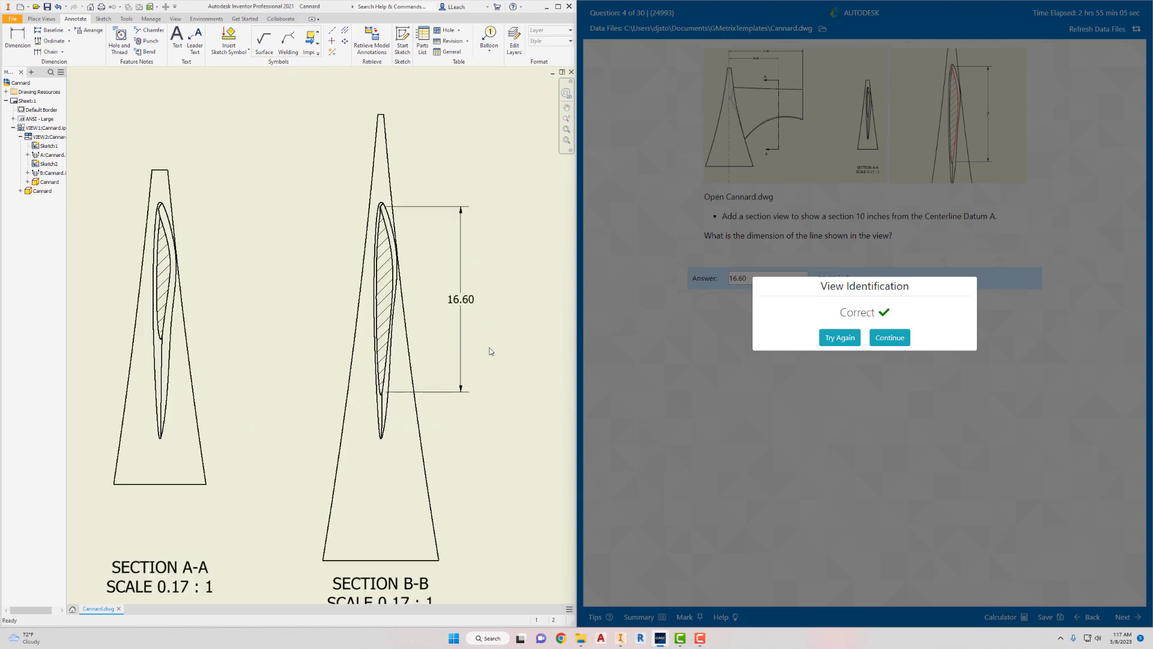
scroll(491, 353, "up", 4)
scroll(485, 351, "down", 4)
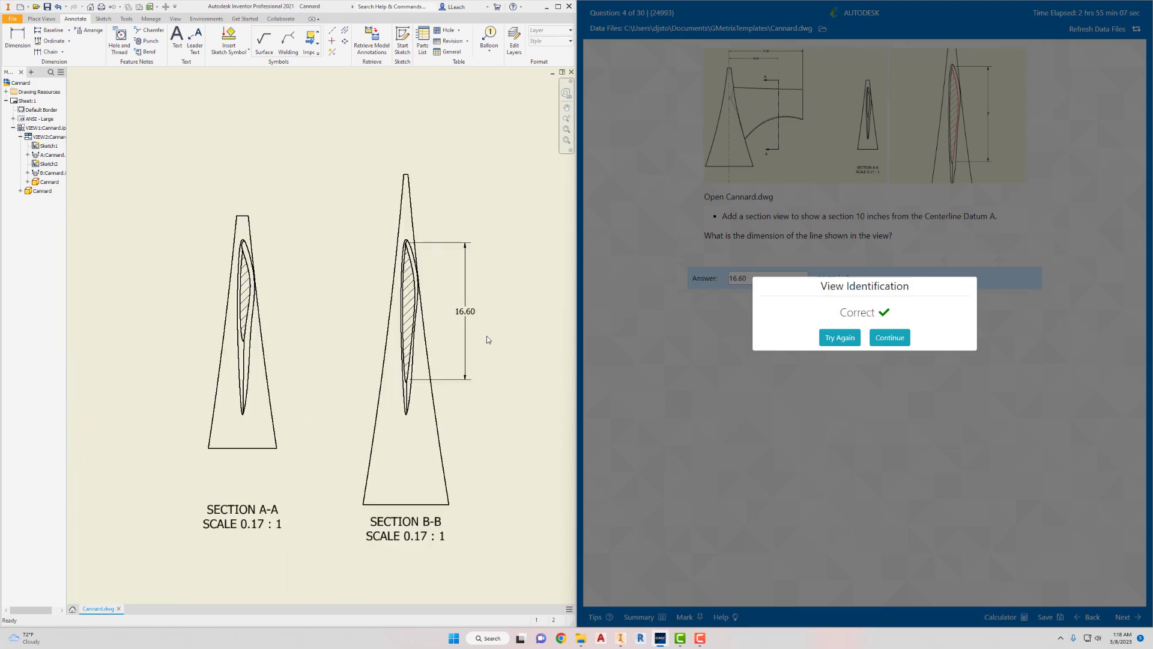
scroll(486, 341, "down", 3)
scroll(463, 337, "down", 3)
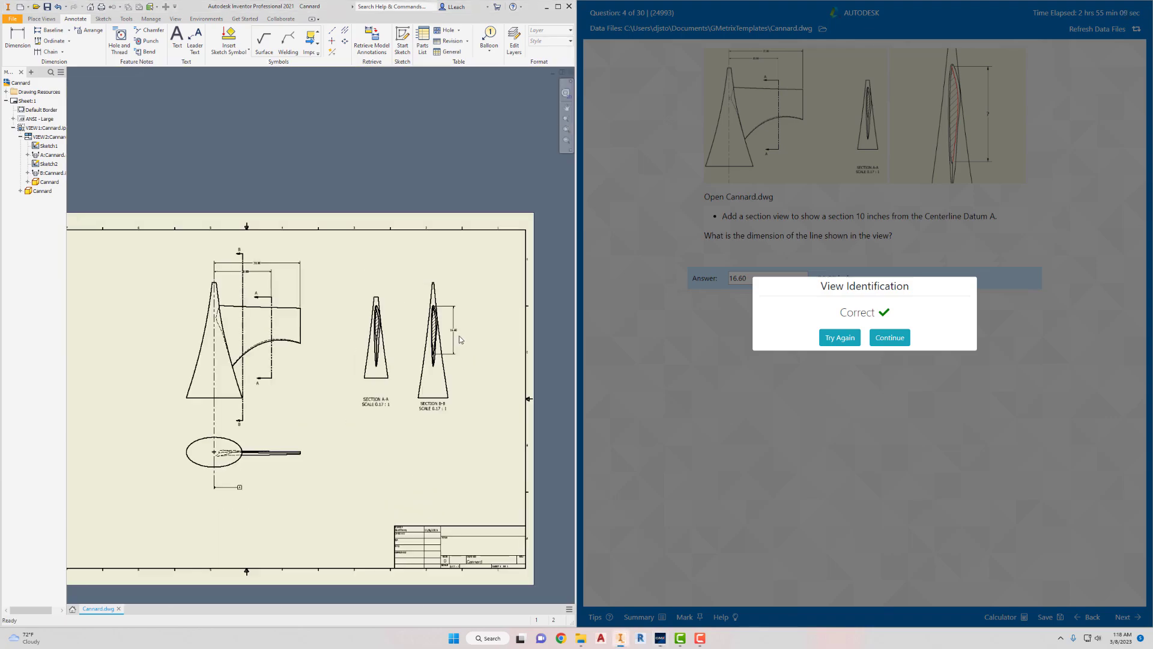
scroll(490, 330, "down", 1)
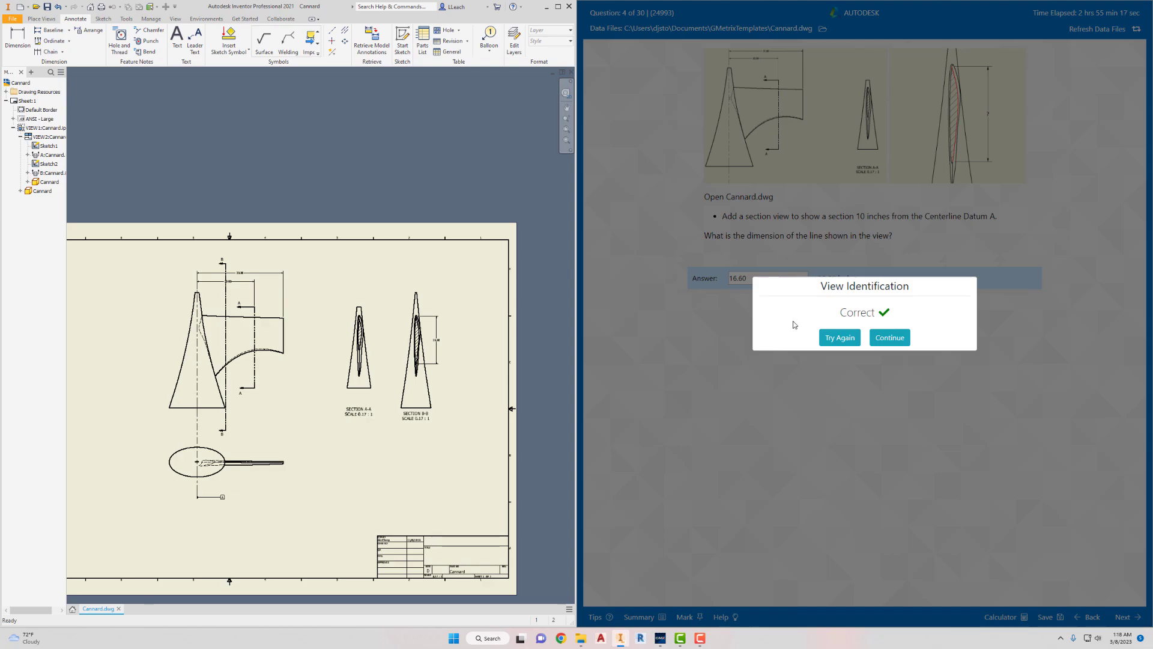
- Continue to question 5 and clear the existing entry from its answer field
left_click(894, 339)
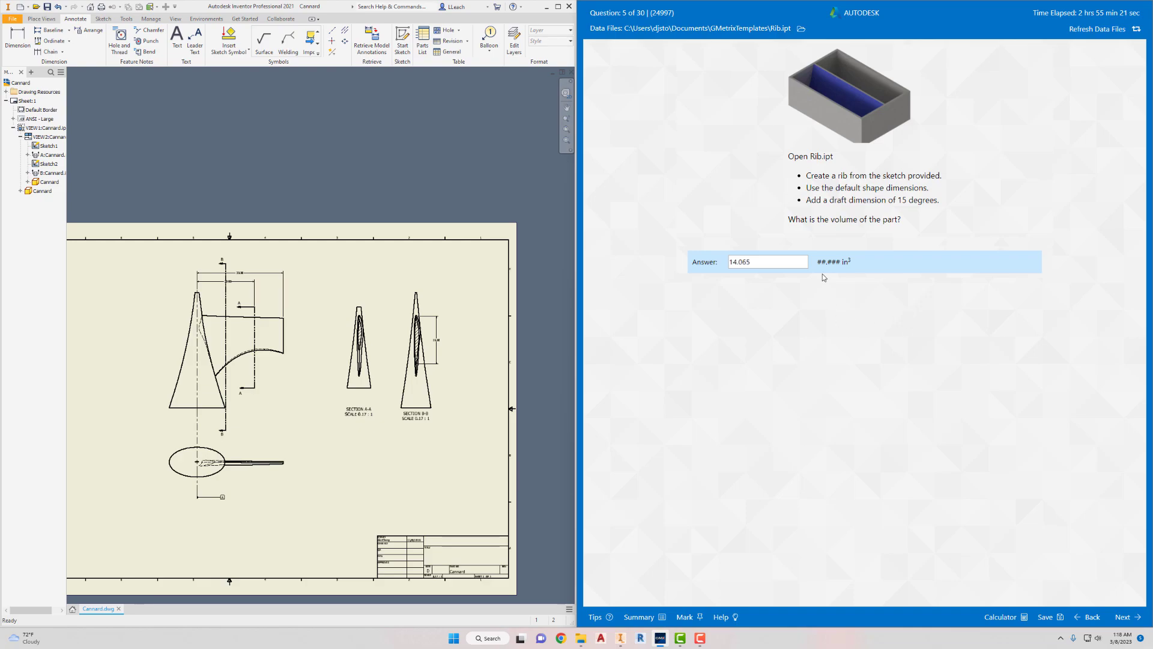
left_click_drag(739, 263, 729, 271)
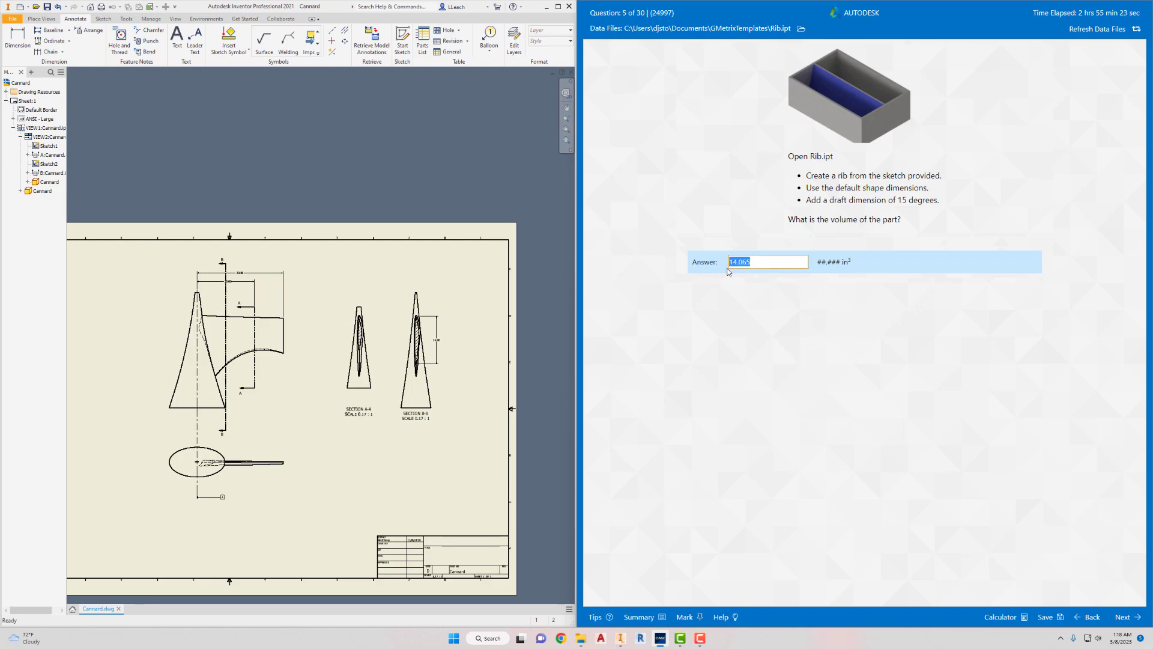
key("BackSpace")
- Close the Cannard drawing and open the Rib part from the GMetrixTemplates folder
left_click(11, 19)
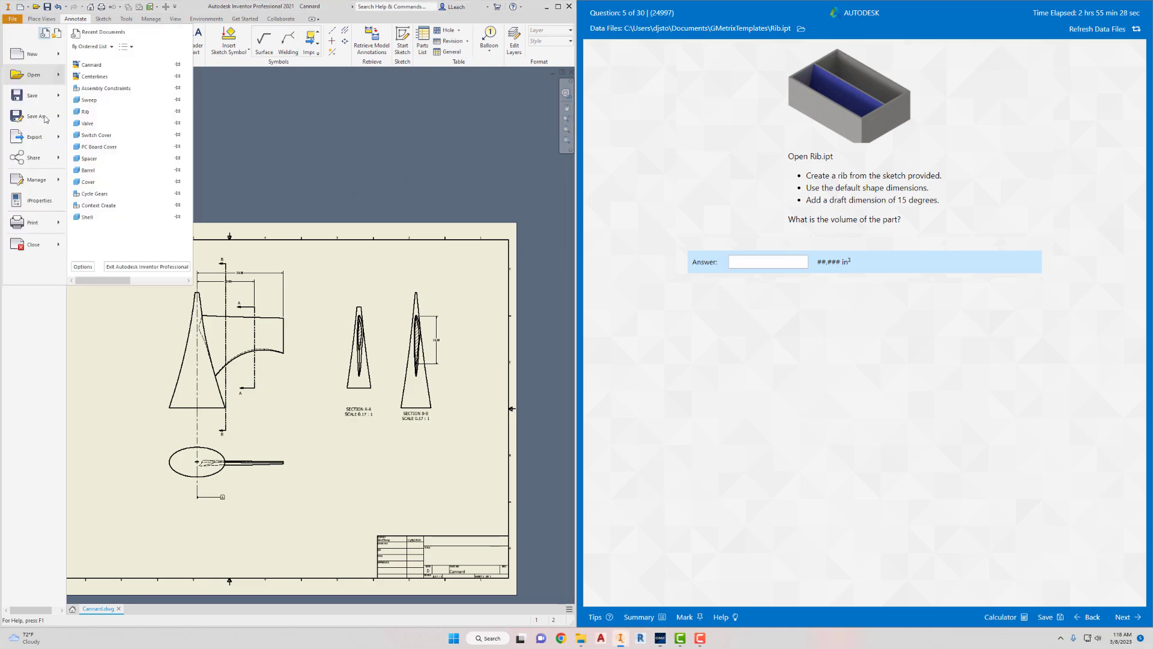
left_click(20, 244)
left_click(550, 328)
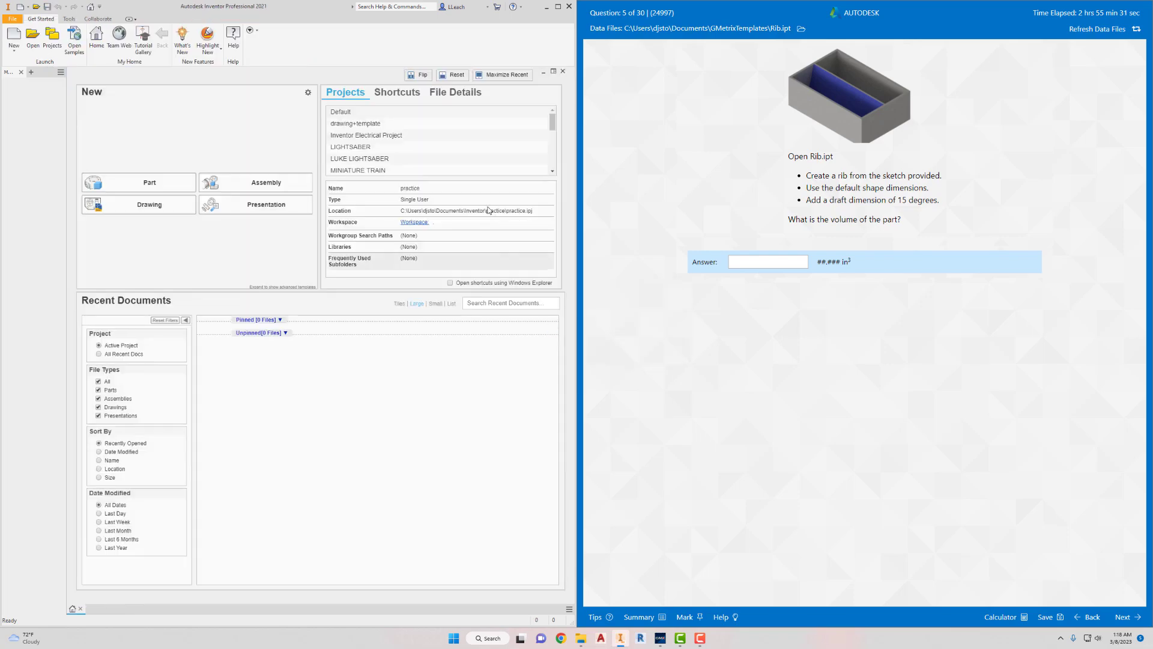
left_click(33, 48)
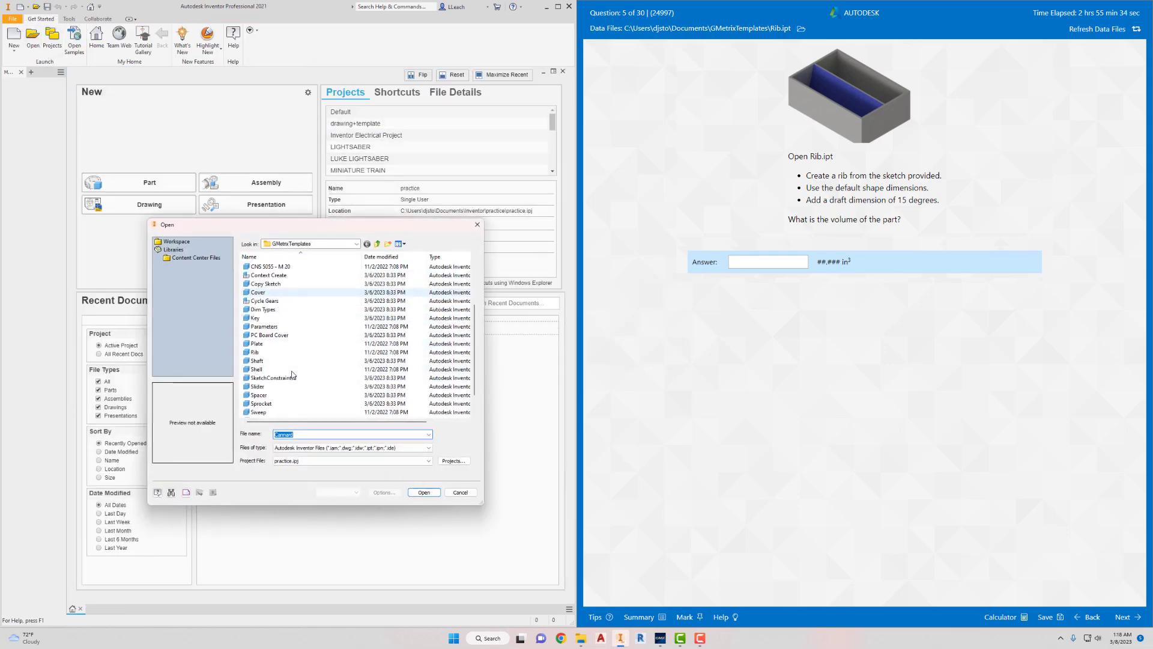
left_click(255, 352)
left_click(424, 493)
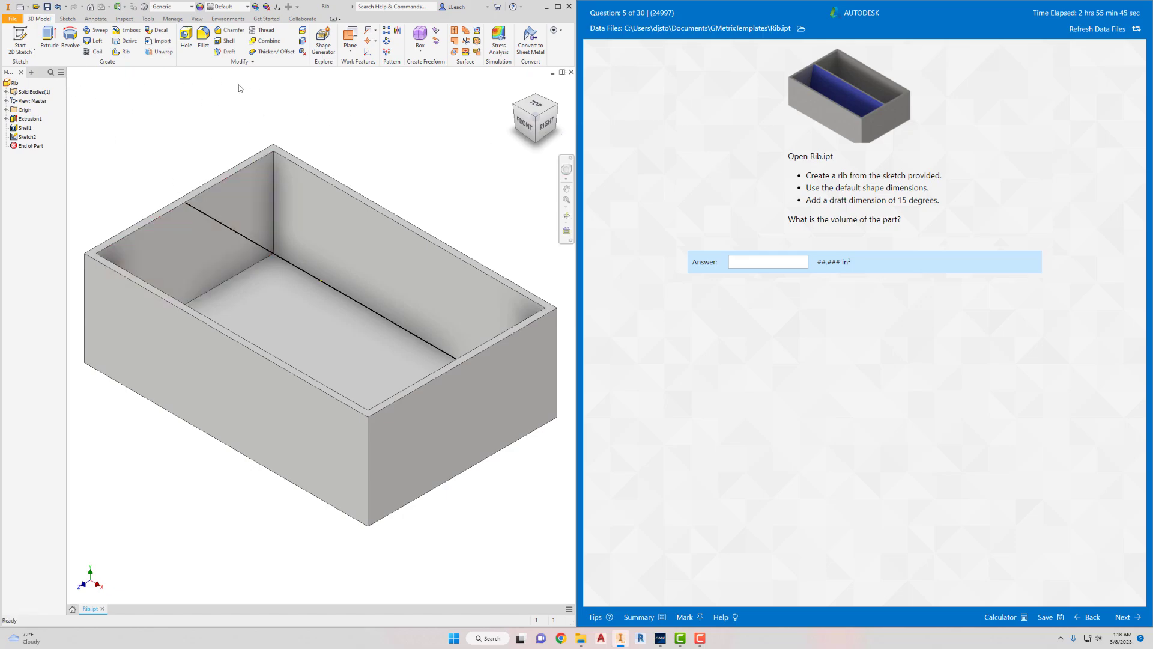
- Create a rib from the provided sketch with default shape settings and a 15-degree draft angle, holding thickness at the top
left_click(125, 52)
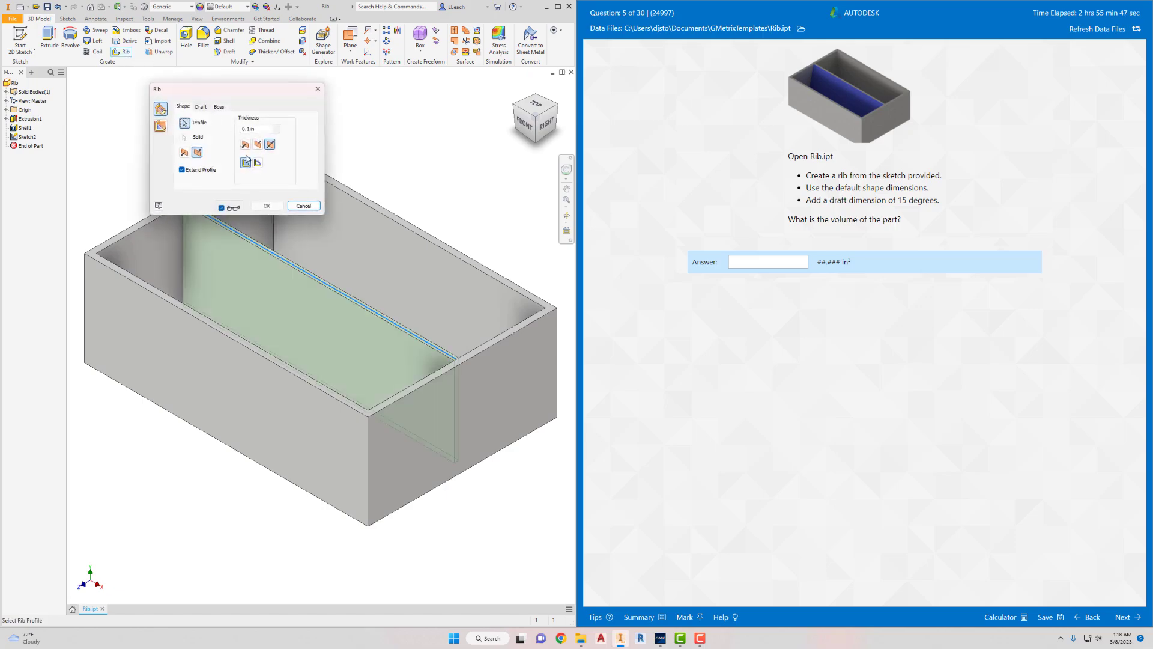
left_click_drag(276, 94, 414, 202)
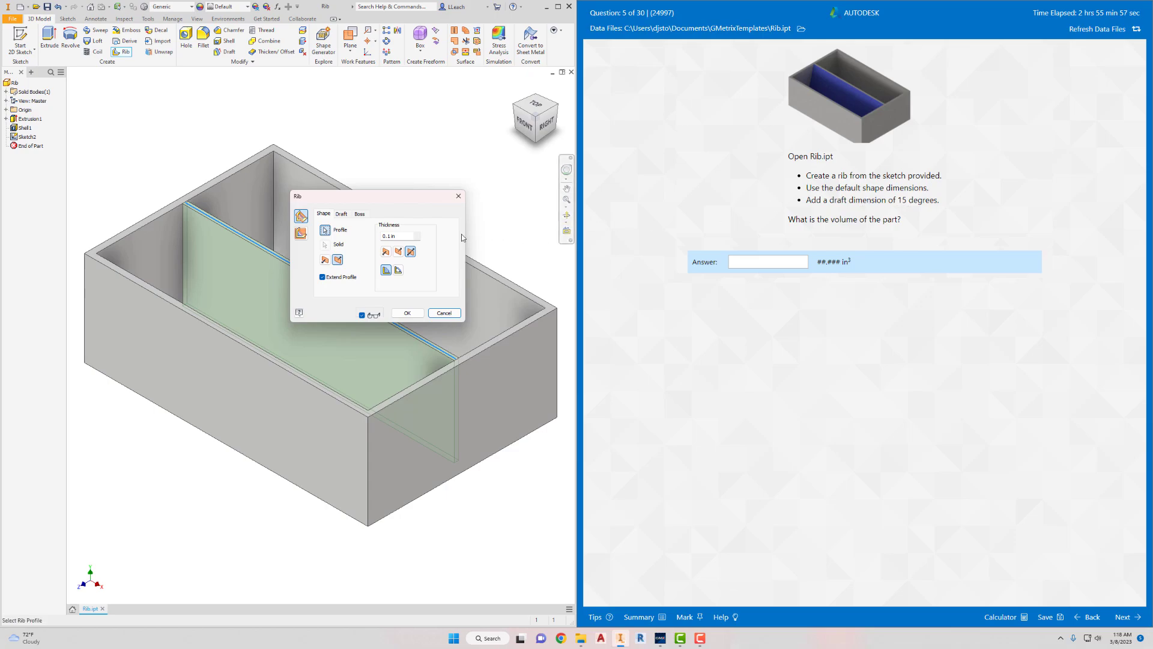
left_click(342, 214)
double_click(332, 287)
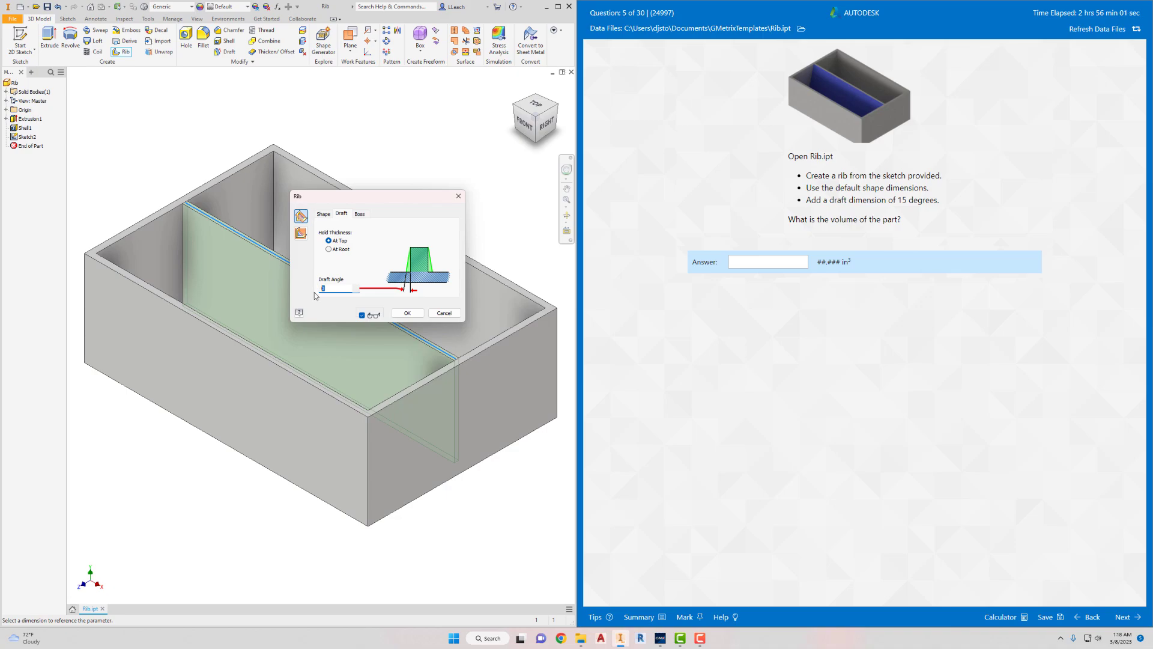
type("15")
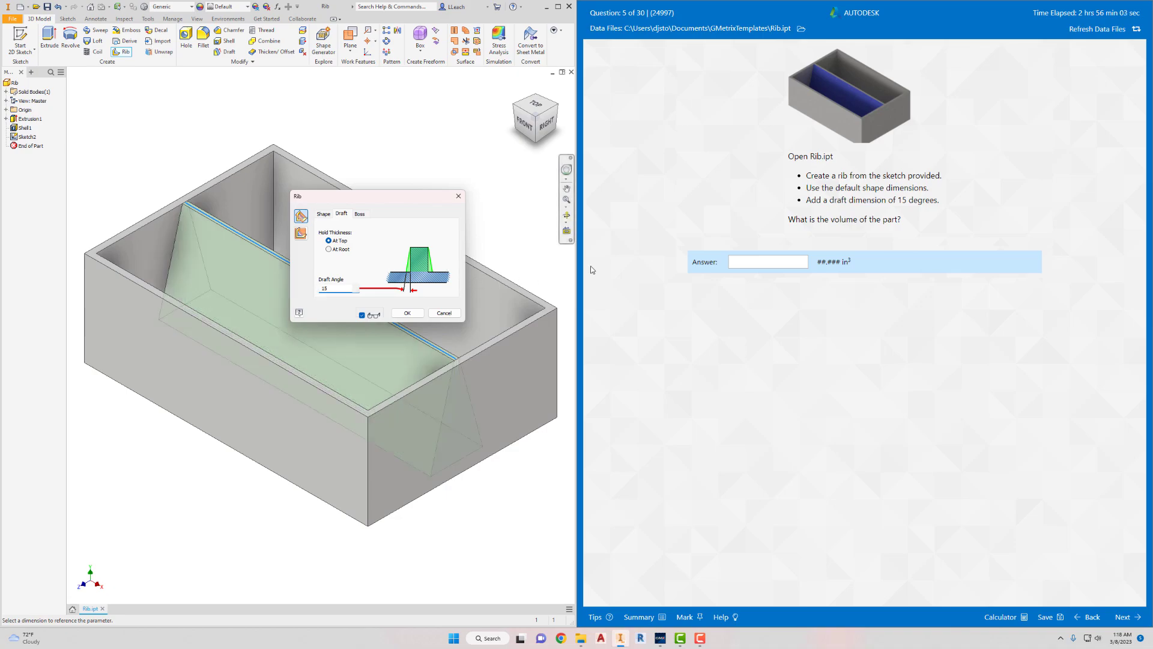
left_click(407, 313)
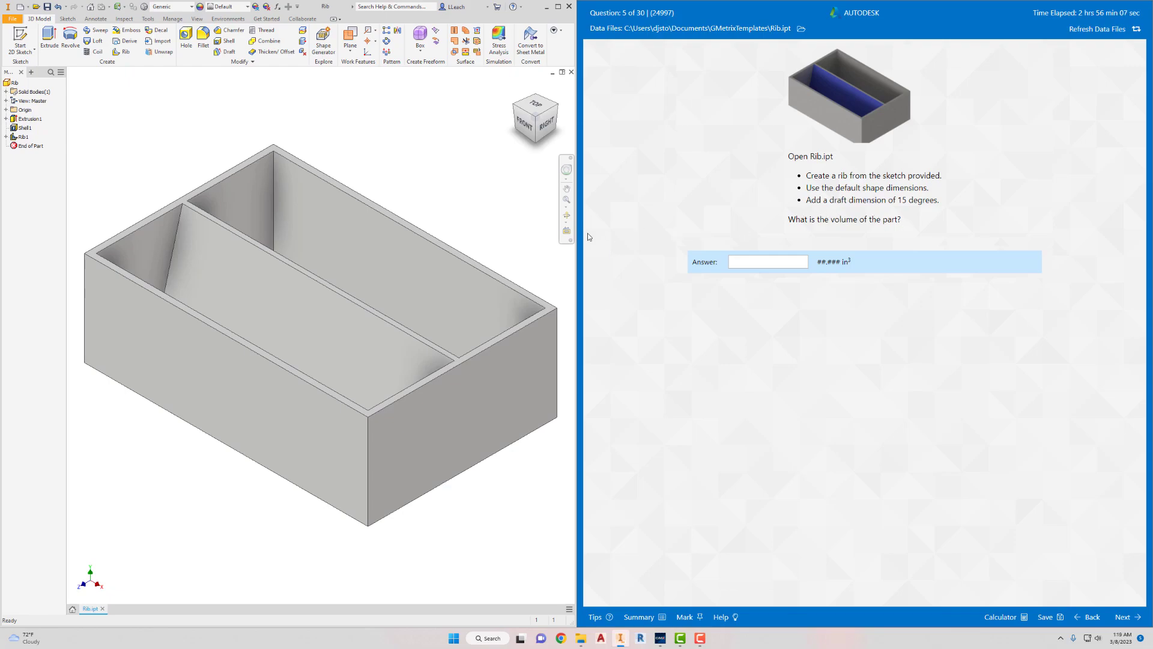
- Update the physical iProperties of the Rib part to calculate its volume
scroll(444, 242, "down", 3)
middle_click_drag(377, 187, 361, 200)
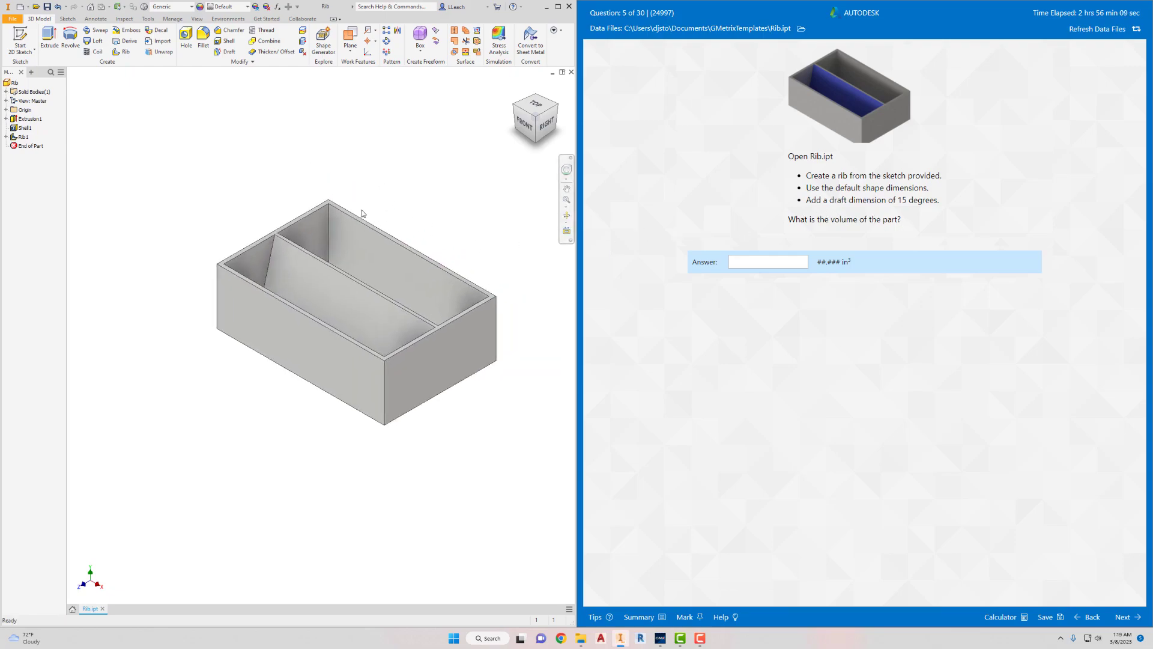
left_click(13, 19)
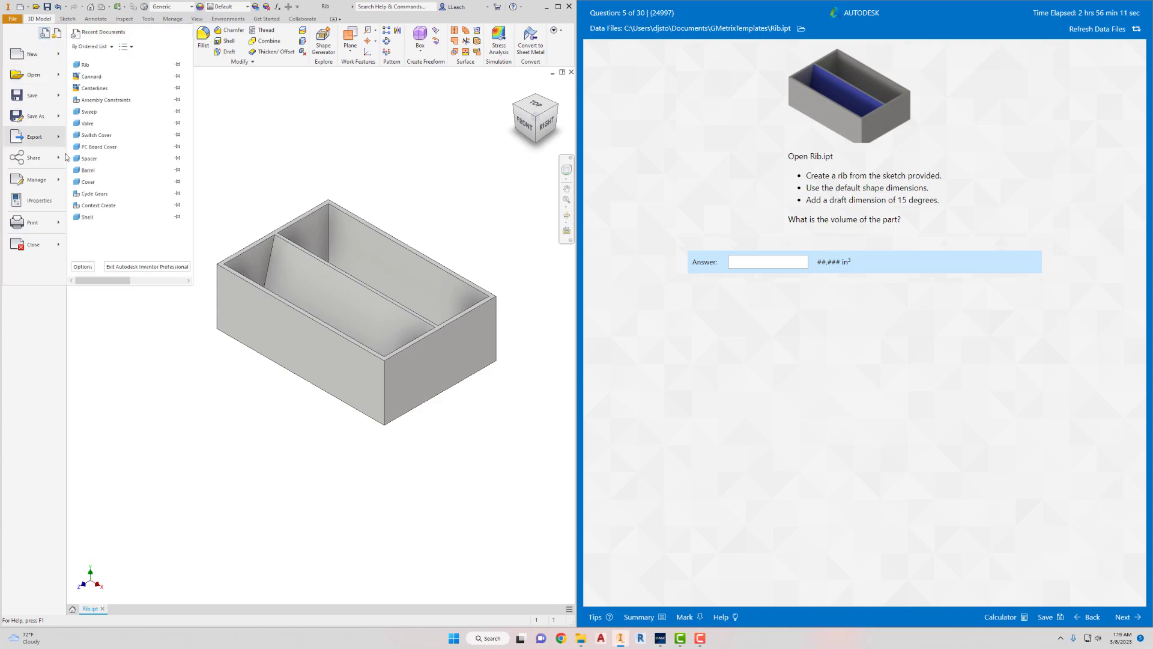
left_click(39, 201)
left_click(480, 269)
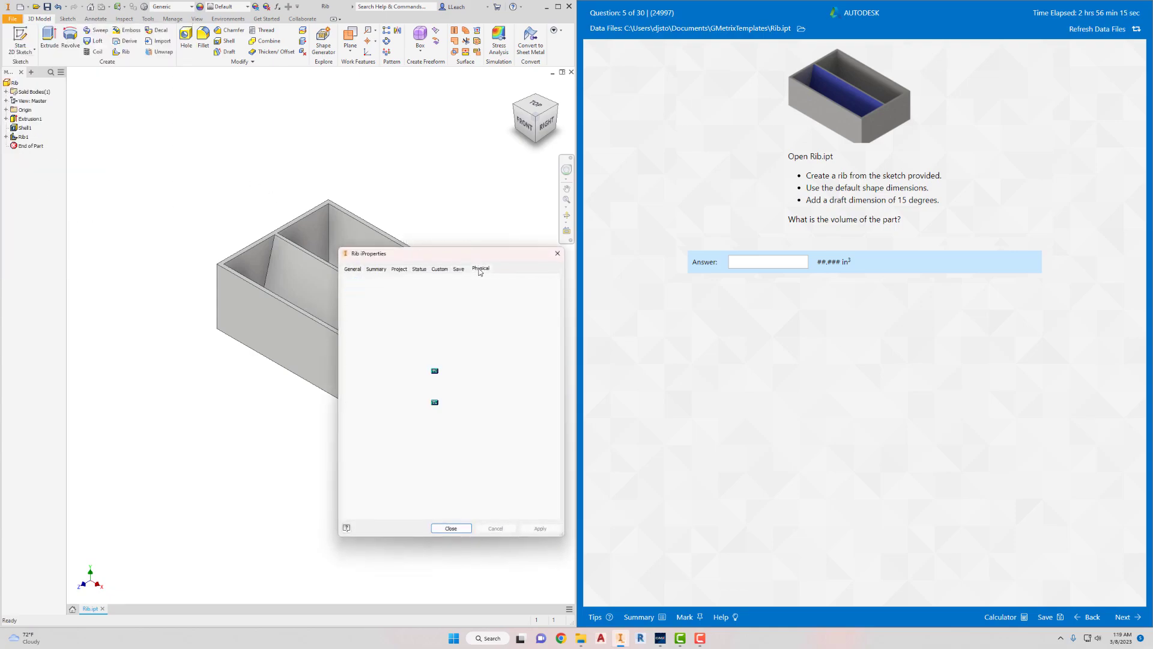
left_click_drag(501, 255, 323, 135)
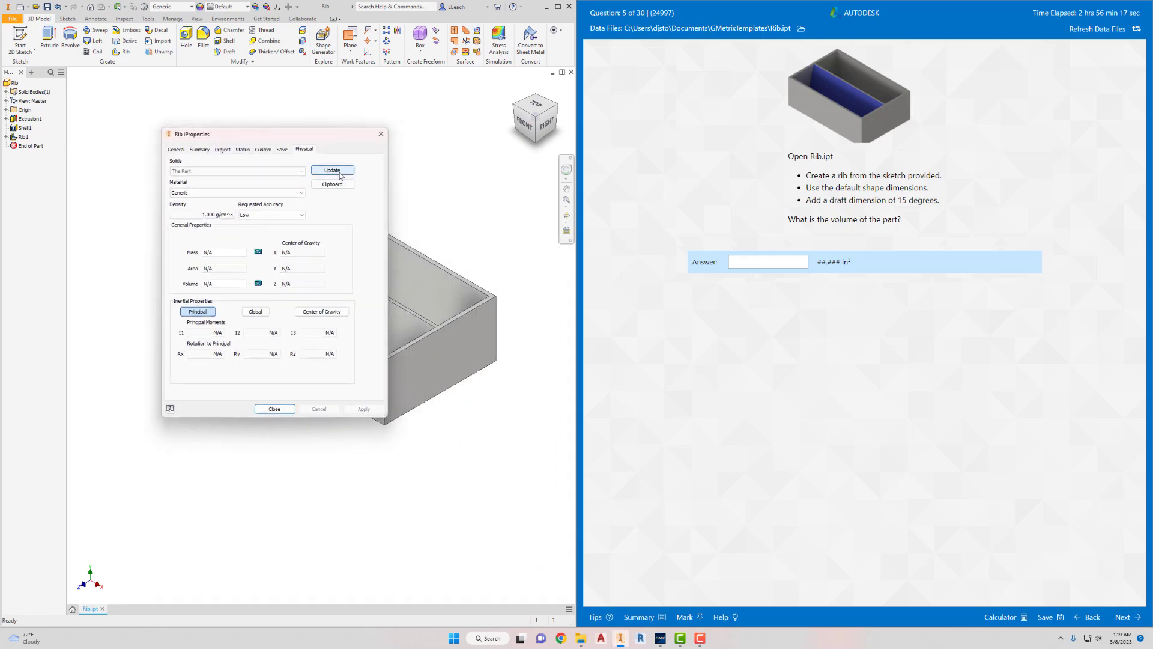
left_click(332, 171)
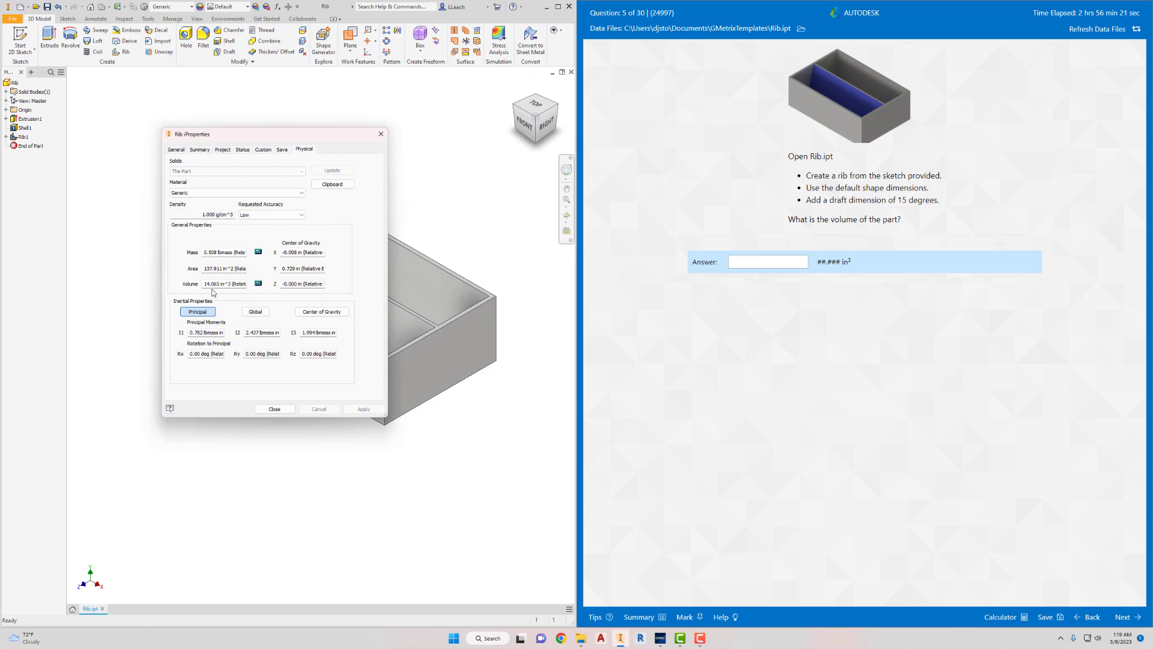
- Enter 14.065 as the volume answer for question 5
left_click(759, 266)
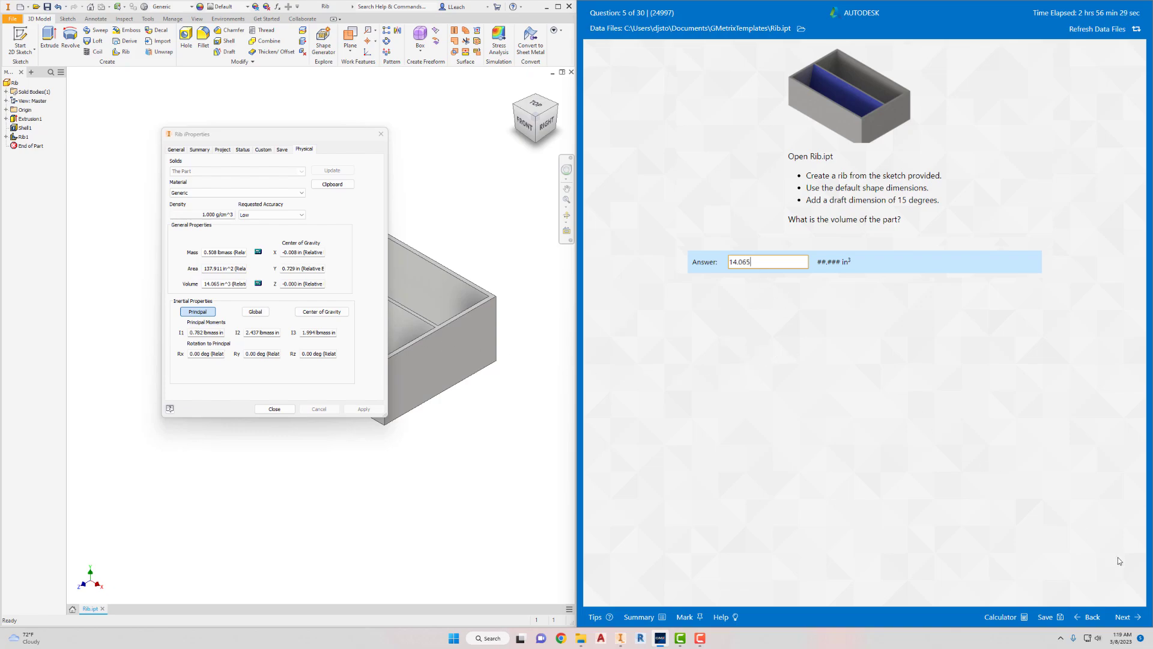
- Submit the question 5 answer, continuing to question 6, and close the Rib iProperties
left_click(1122, 619)
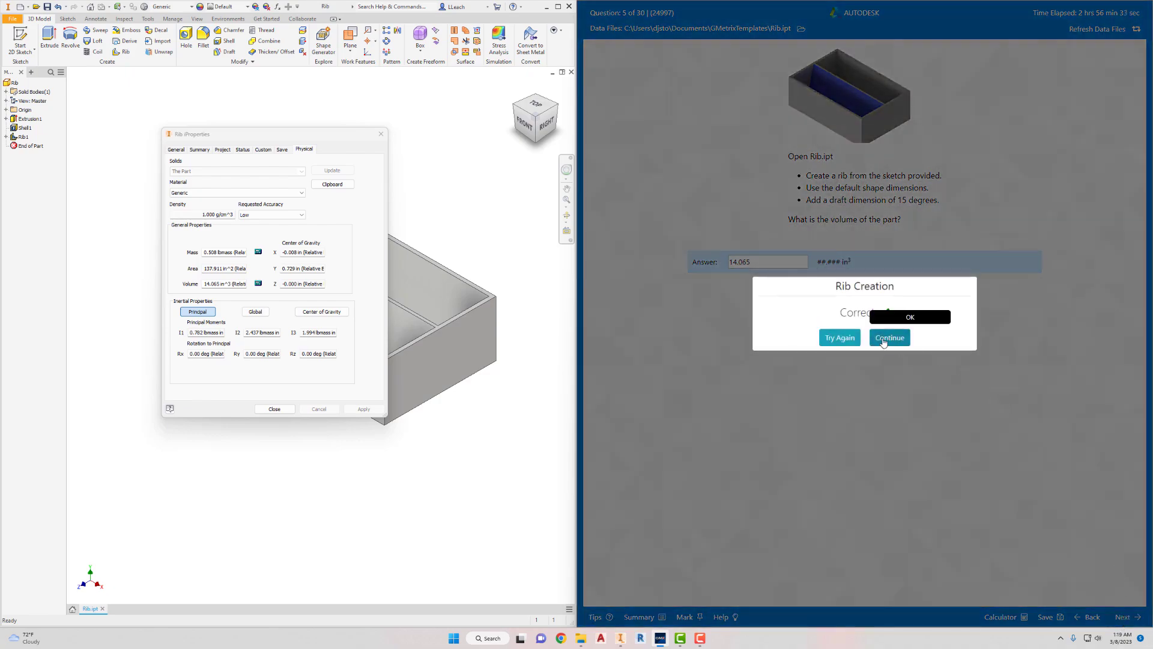
left_click(888, 338)
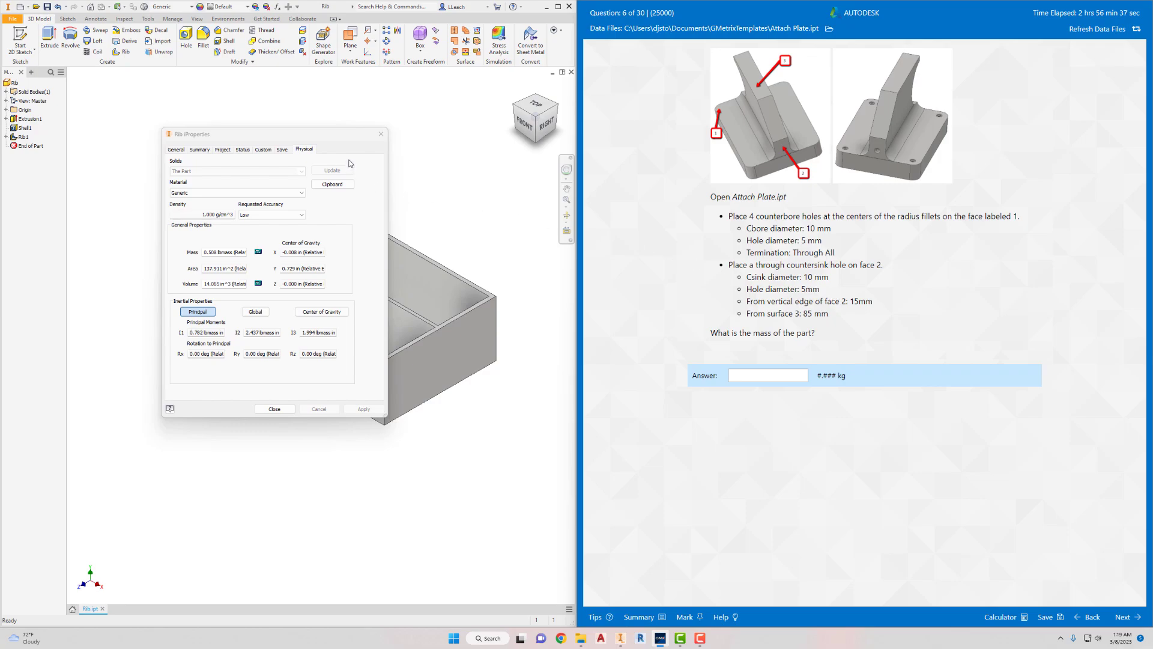
left_click_drag(347, 136, 359, 155)
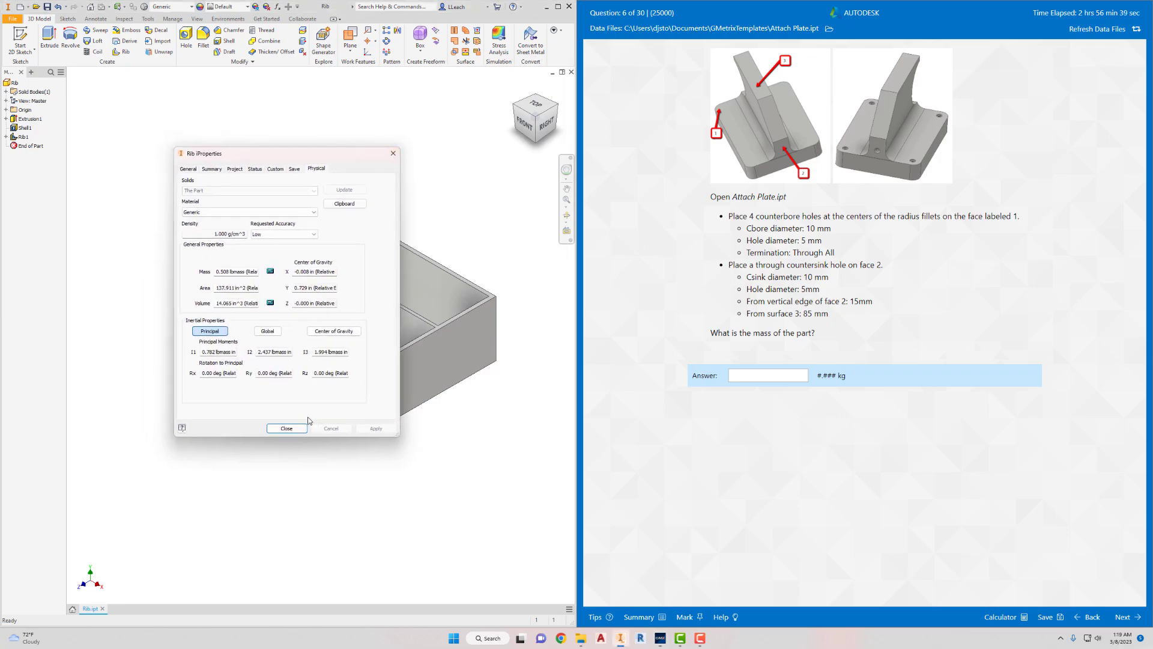
left_click(393, 154)
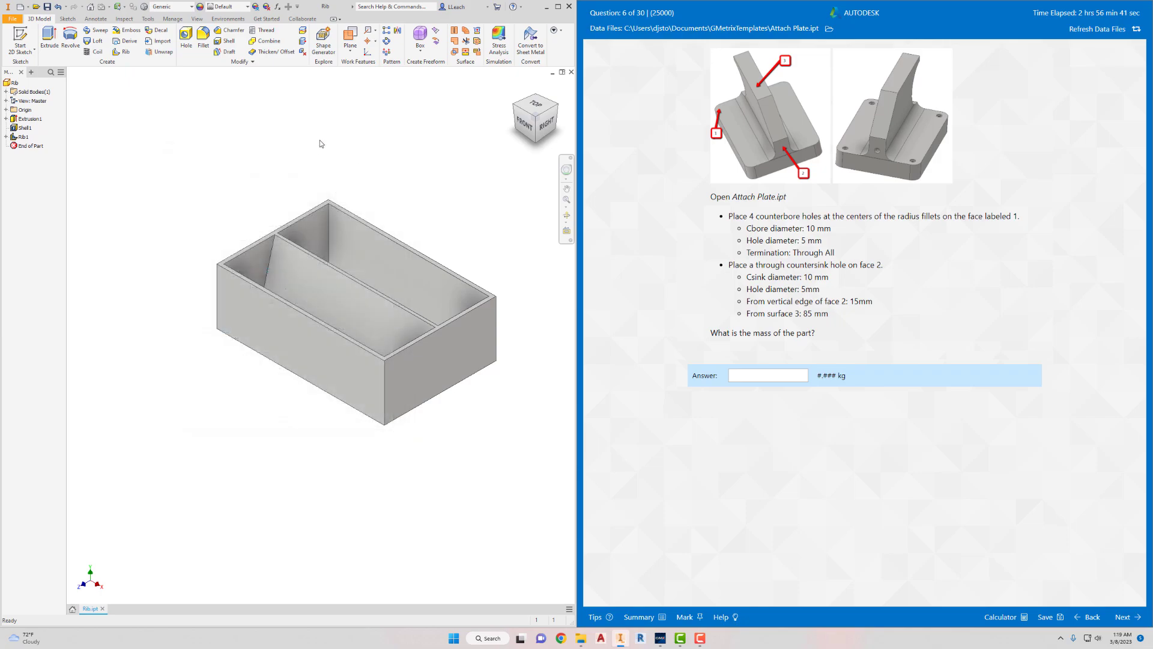
- Close the Rib part without saving and open the Attach Plate part from the GMetrixTemplates folder
middle_click_drag(309, 124, 306, 160)
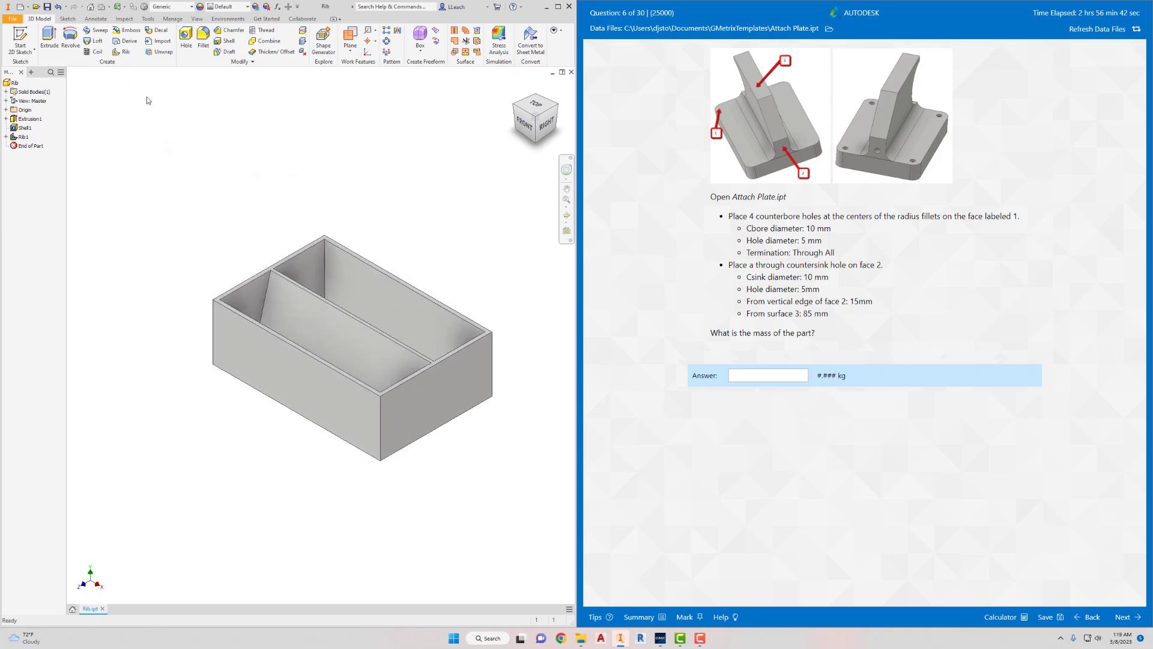
left_click(12, 19)
left_click(40, 242)
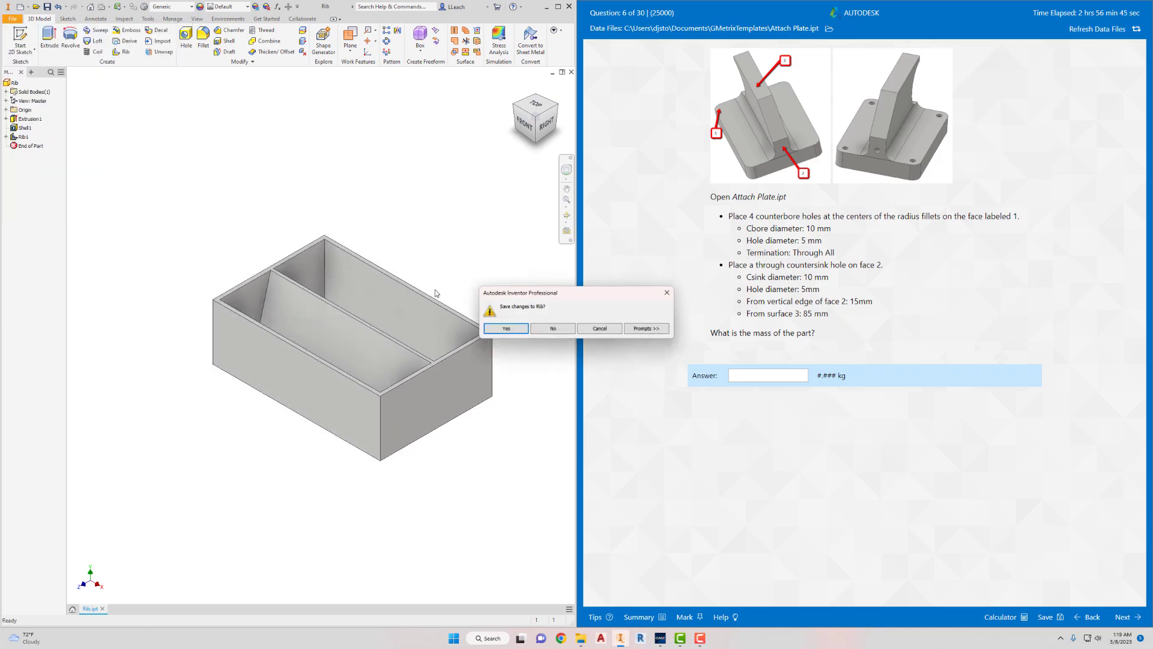
left_click(552, 327)
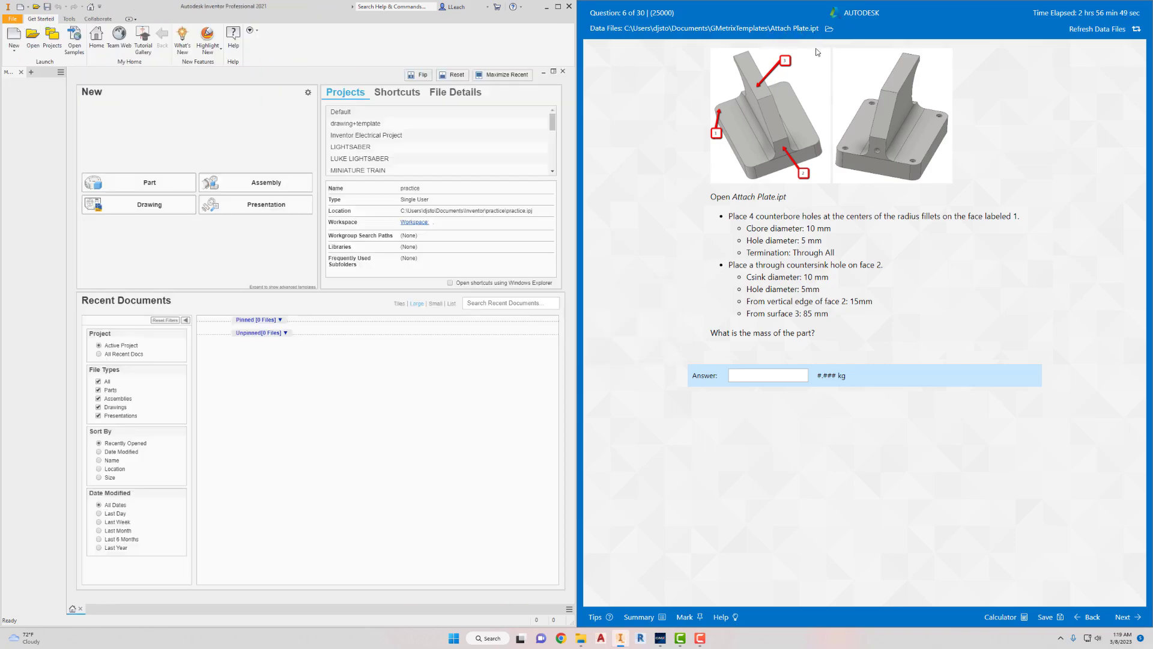
left_click(33, 38)
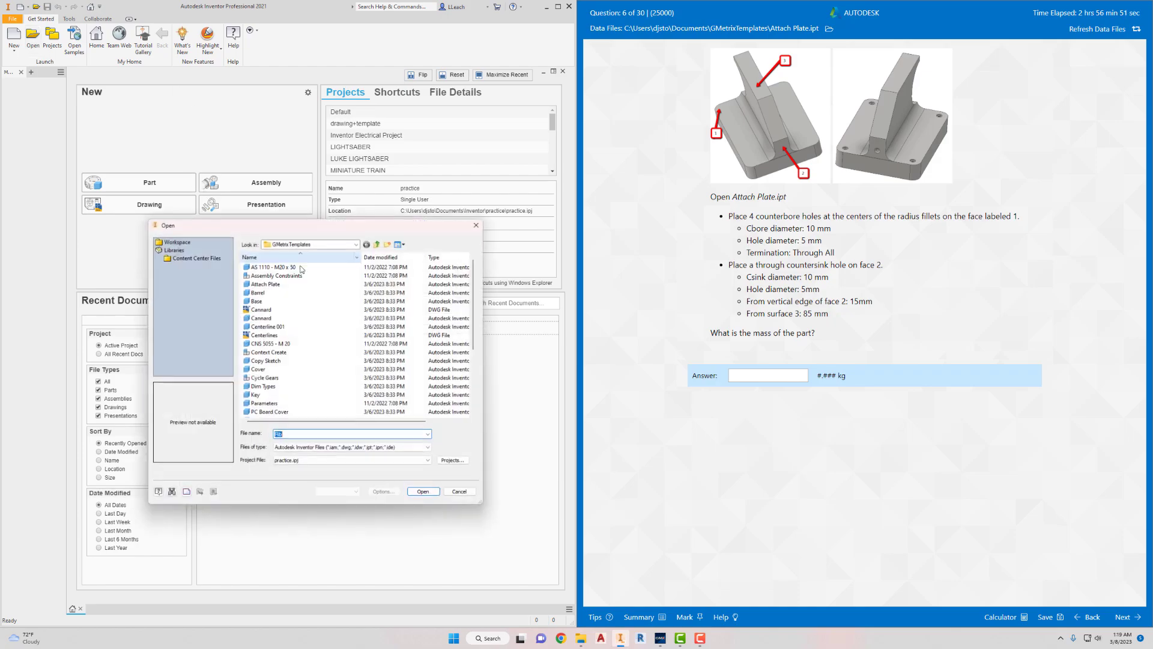
left_click(269, 284)
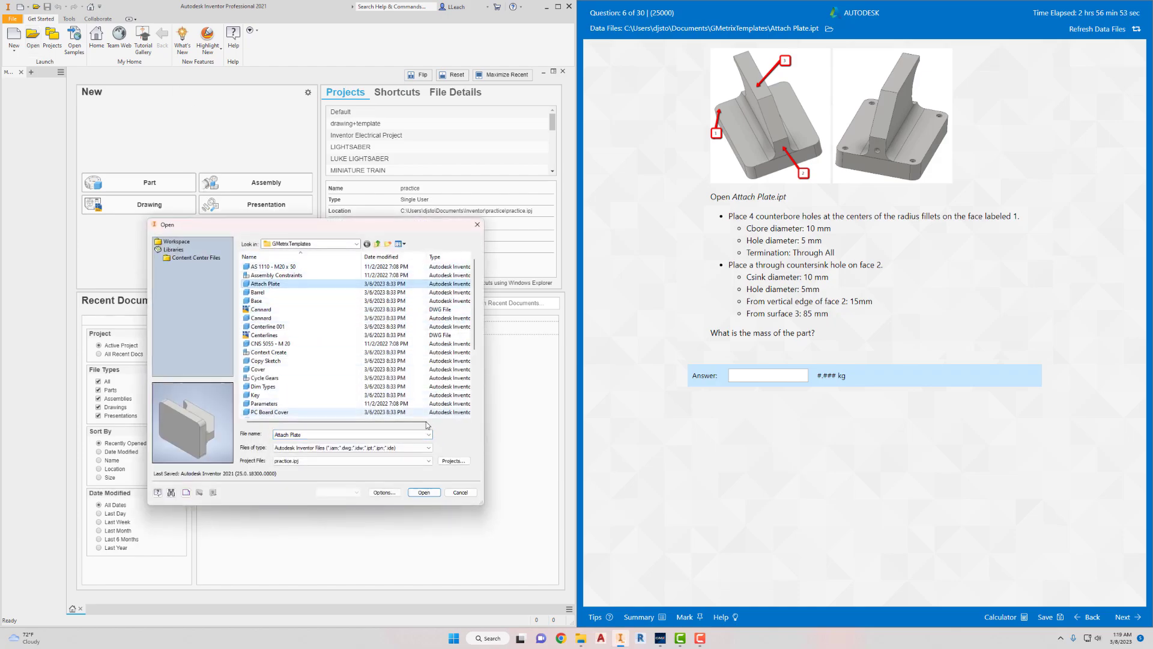
left_click(424, 492)
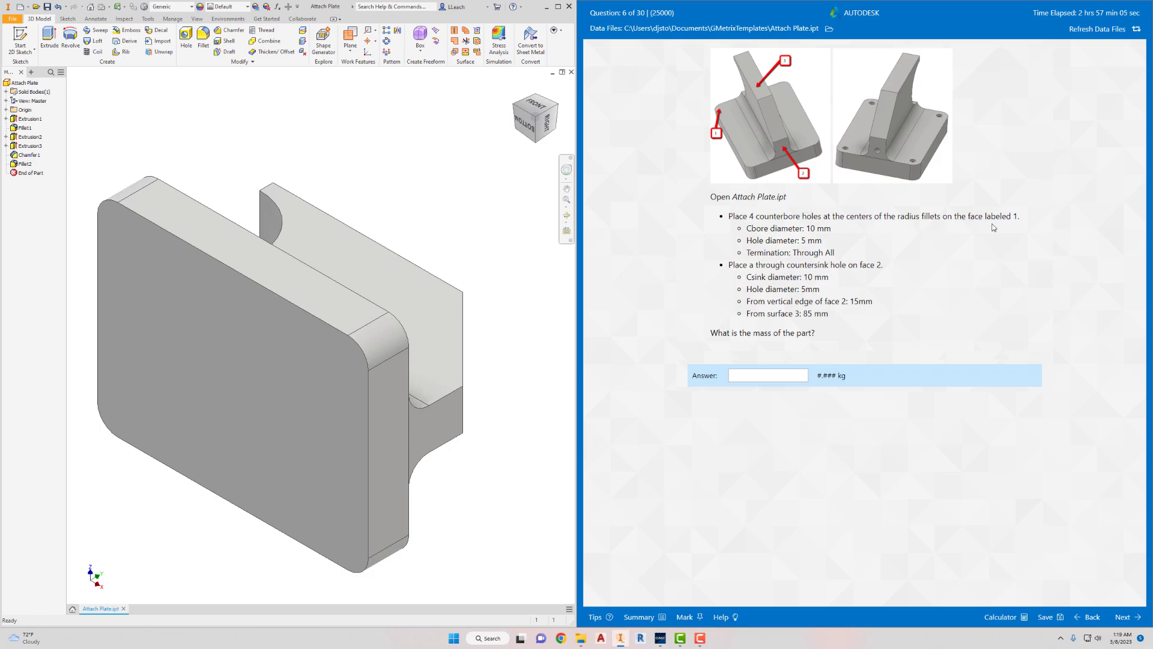
- Set up a counterbore hole with a 10 mm counterbore diameter and a 5 mm hole diameter
left_click(536, 107)
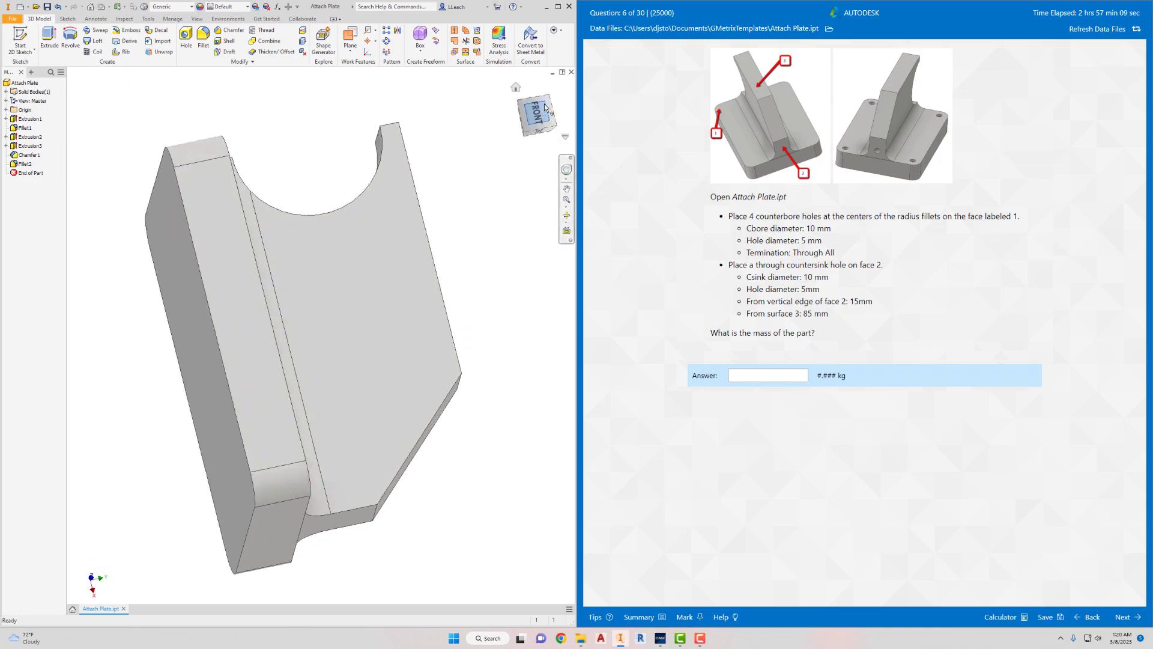
left_click(553, 89)
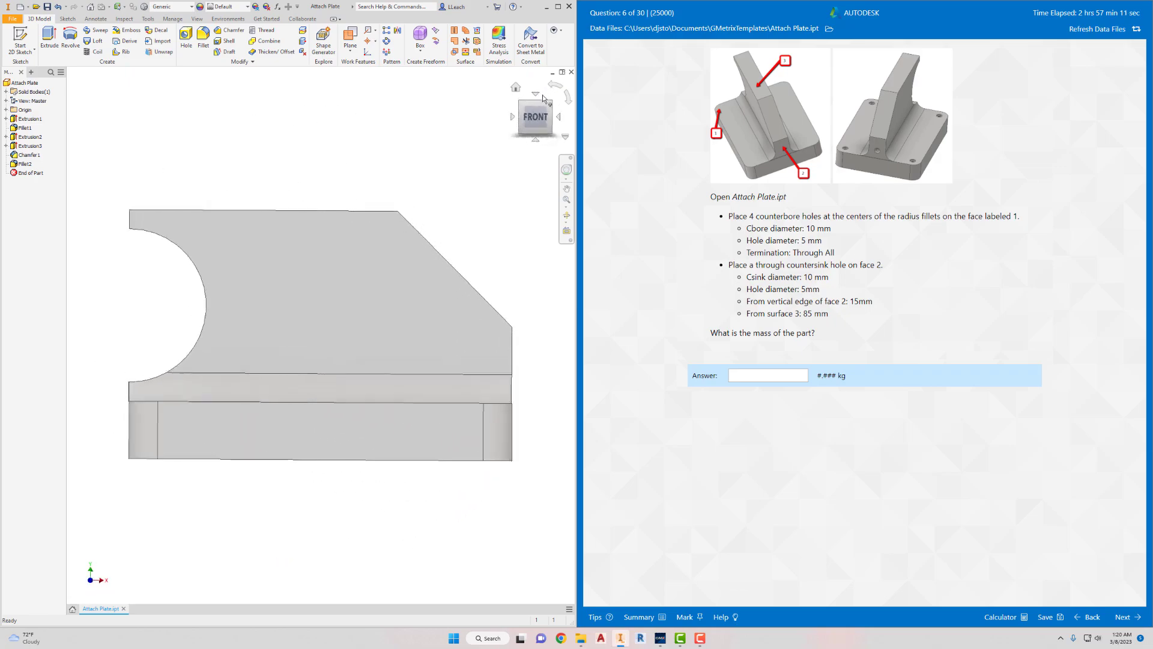
left_click(524, 102)
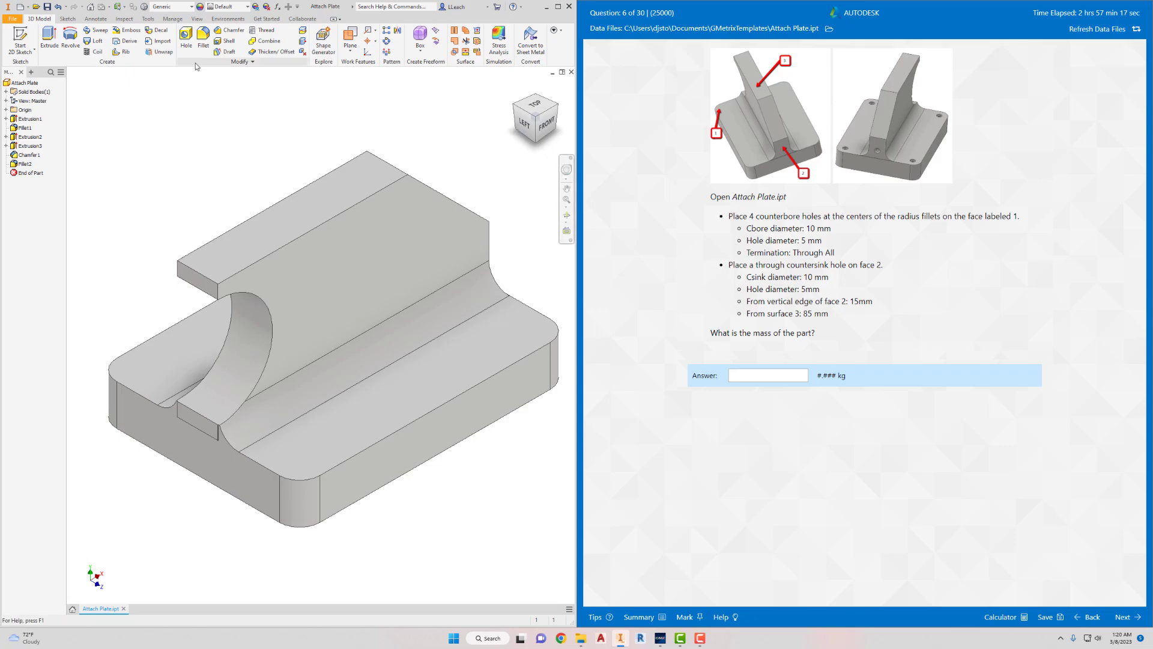
left_click(188, 37)
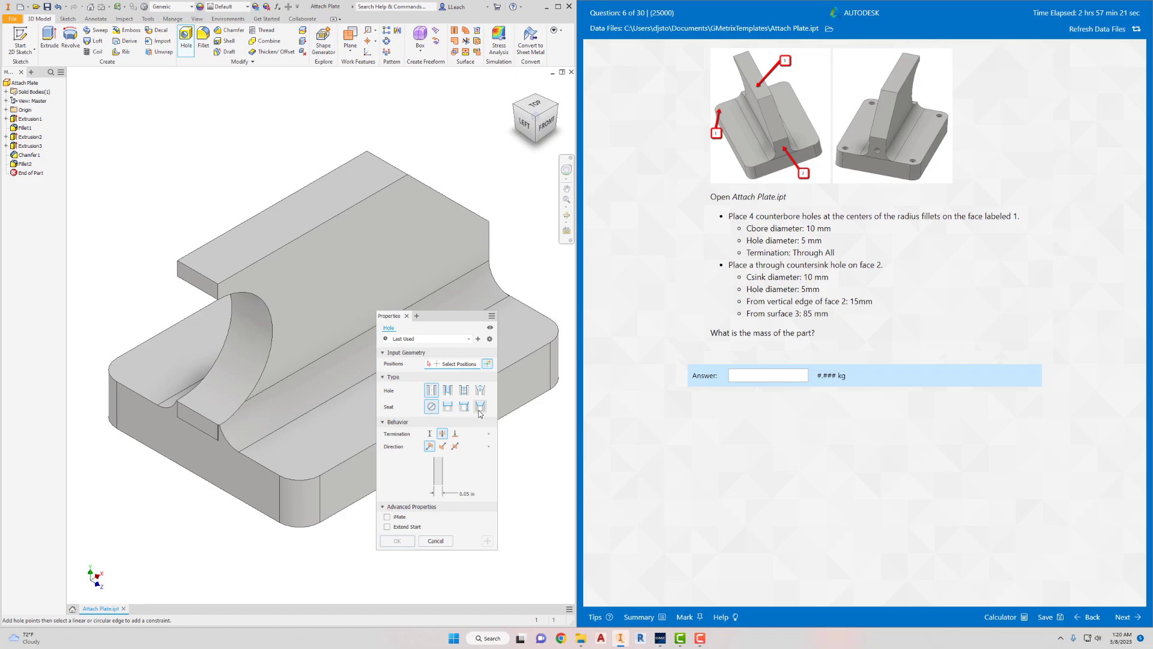
left_click(449, 411)
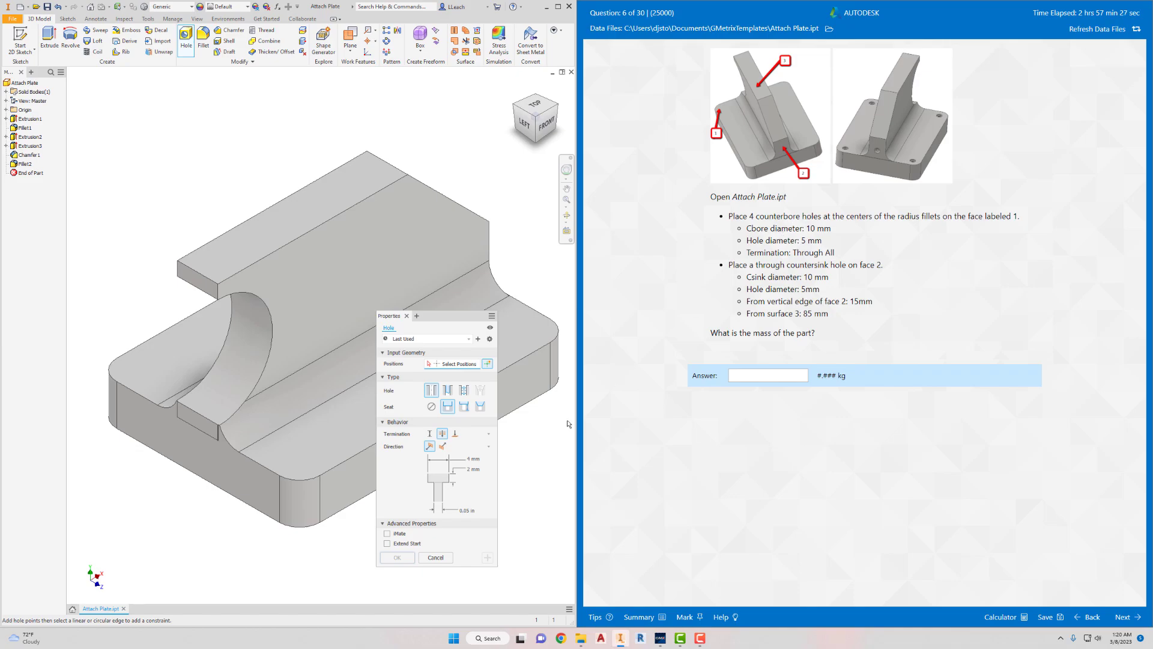
left_click(474, 459)
type("10")
left_click(467, 512)
type("5")
key("Tab")
left_click_drag(475, 317, 608, 346)
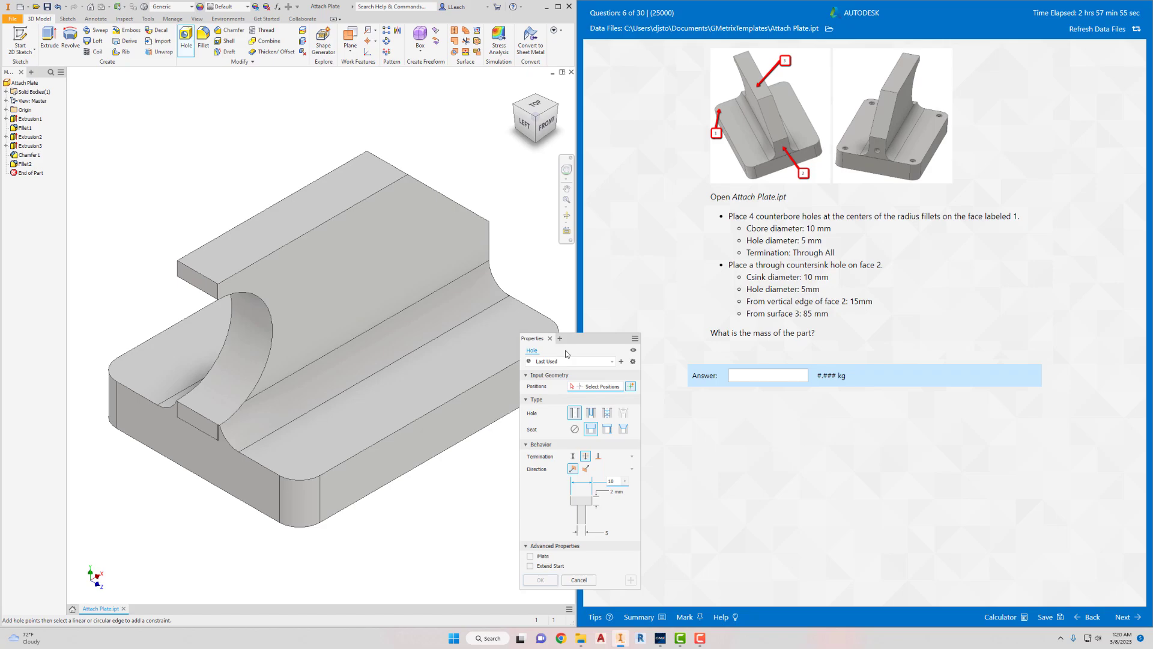
- Place four counterbore holes on the base plate's upper face, each concentric with a corner fillet, and create them
left_click(302, 464)
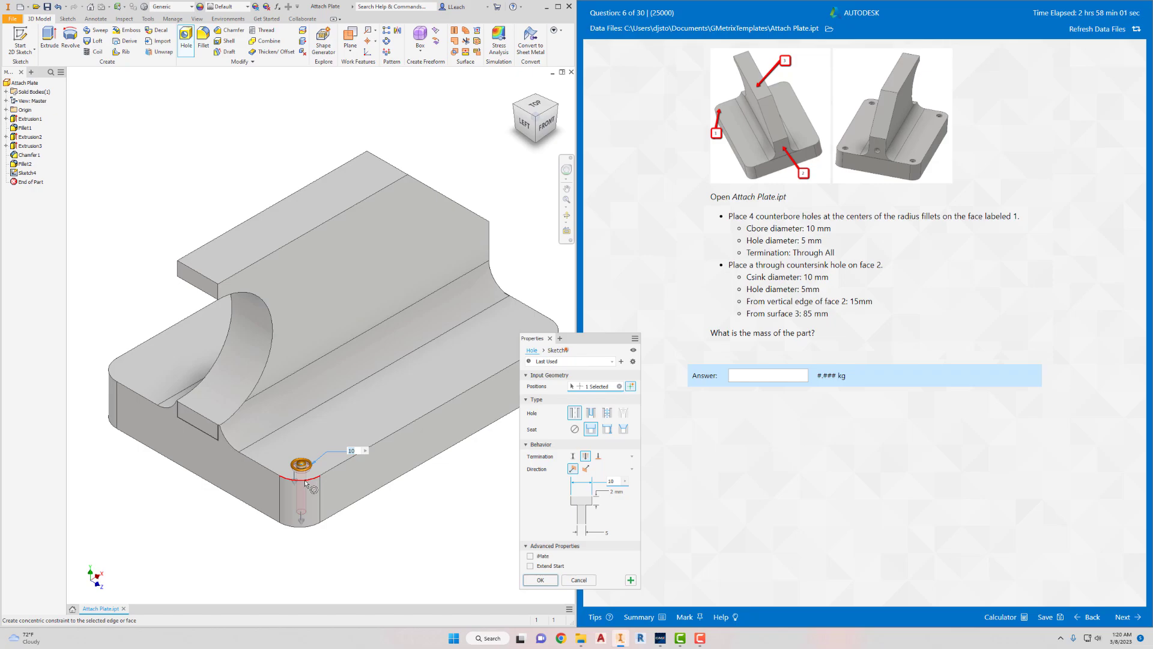
left_click(305, 482)
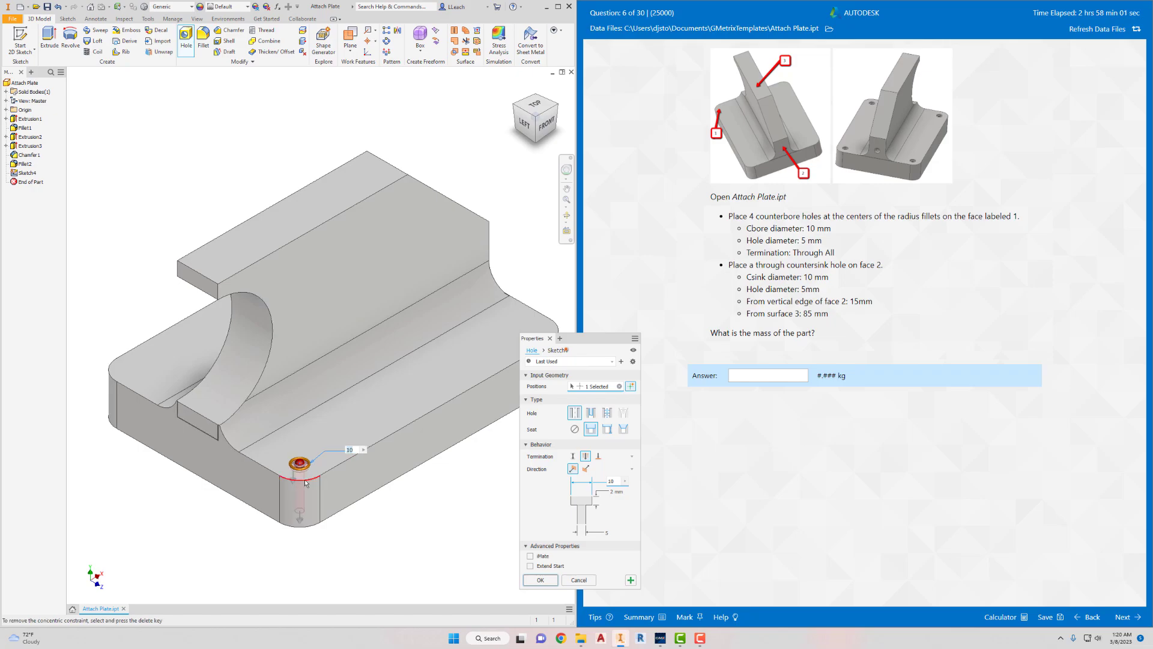
left_click(131, 369)
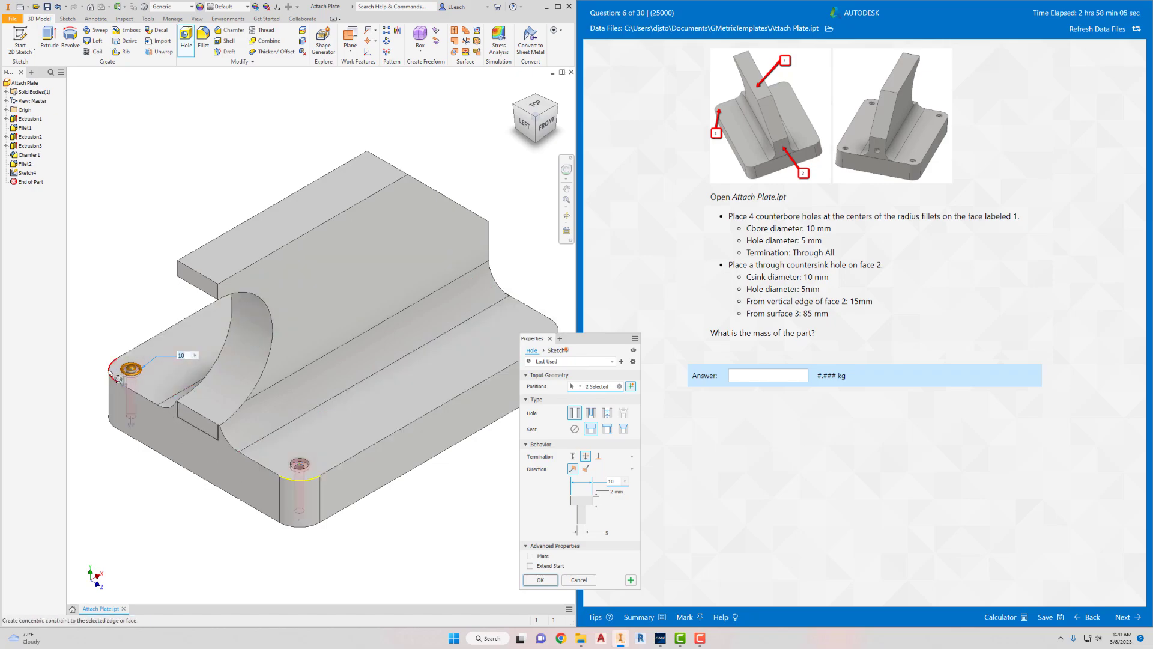
middle_click_drag(495, 324, 405, 325)
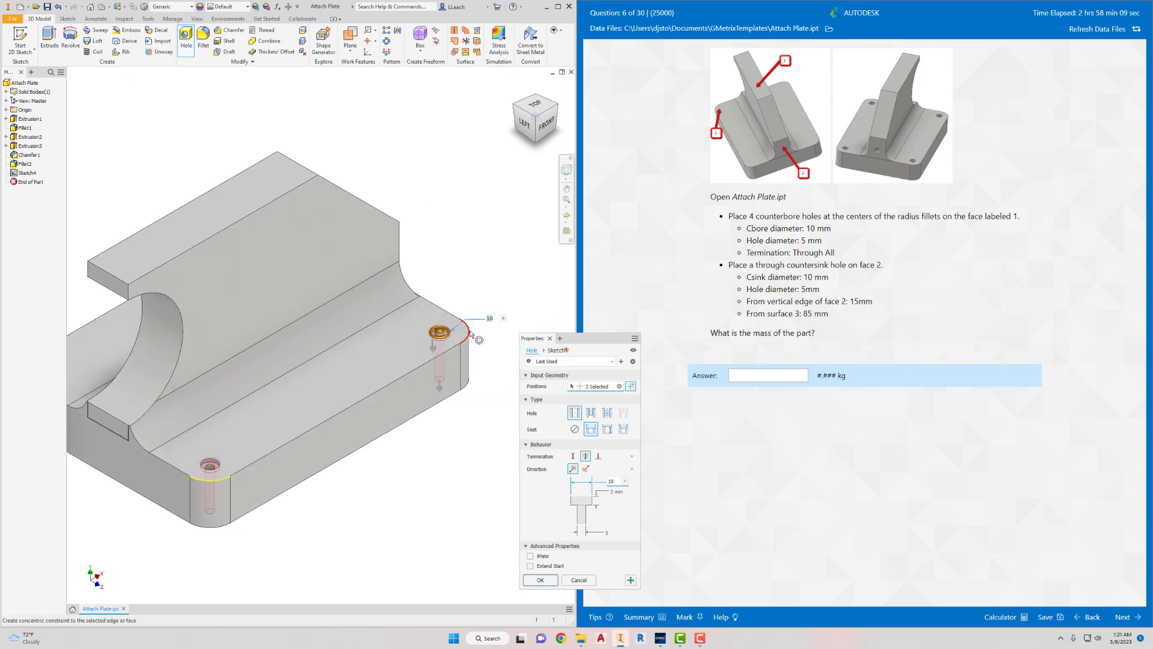
left_click(441, 330)
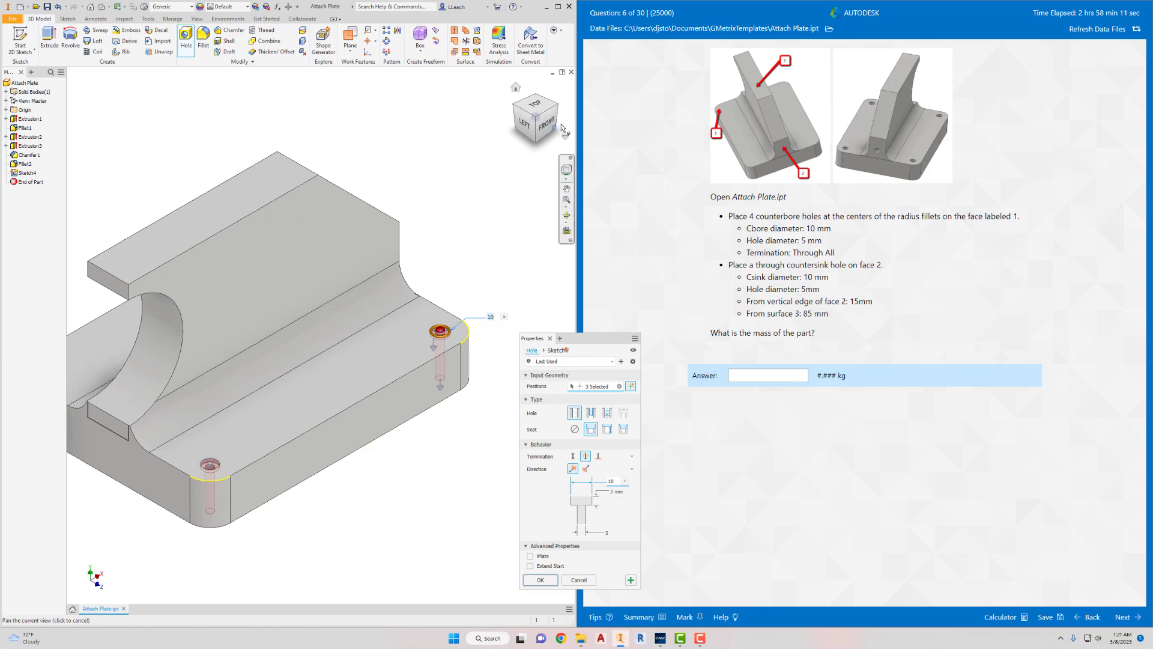
left_click(519, 105)
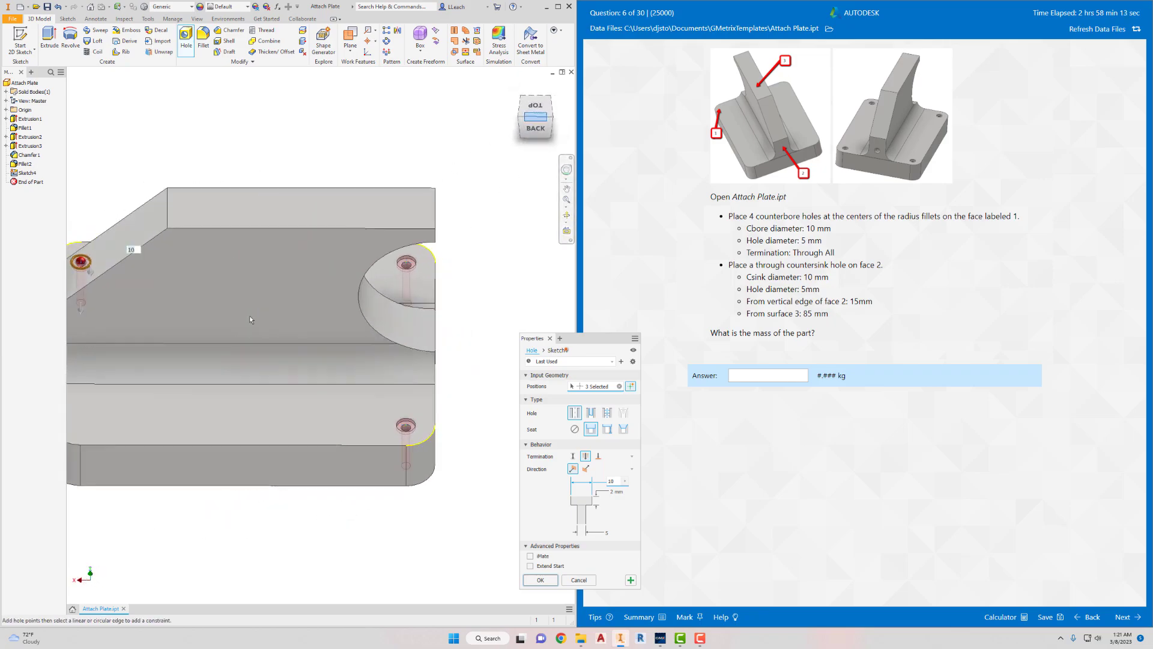
left_click(223, 379)
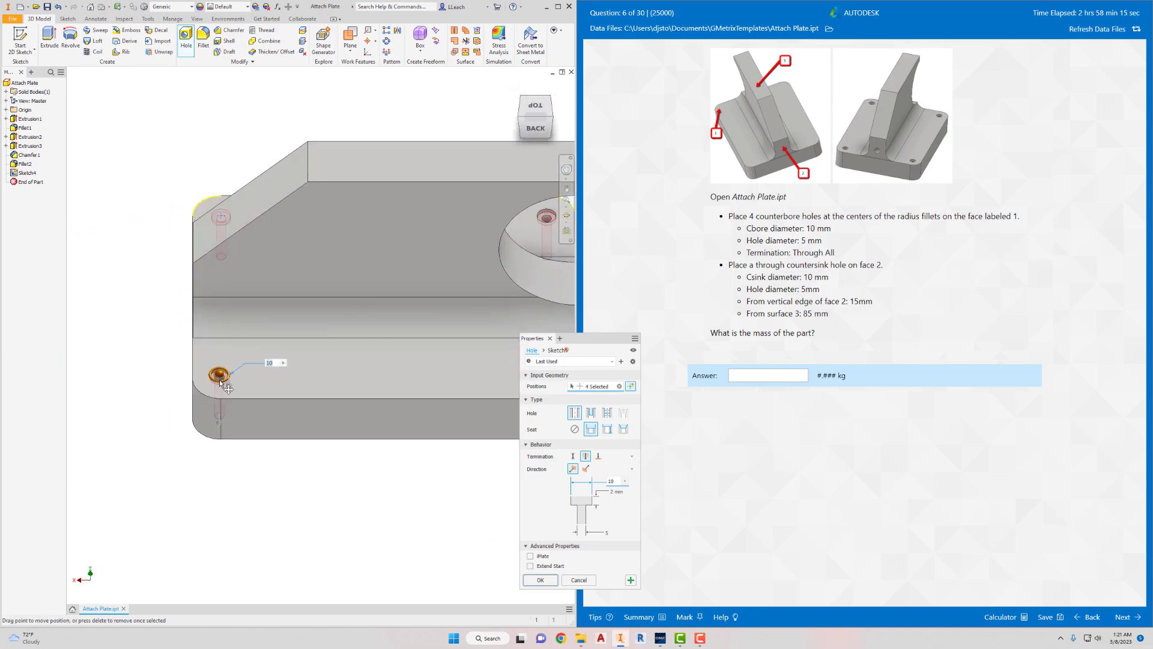
left_click(204, 396)
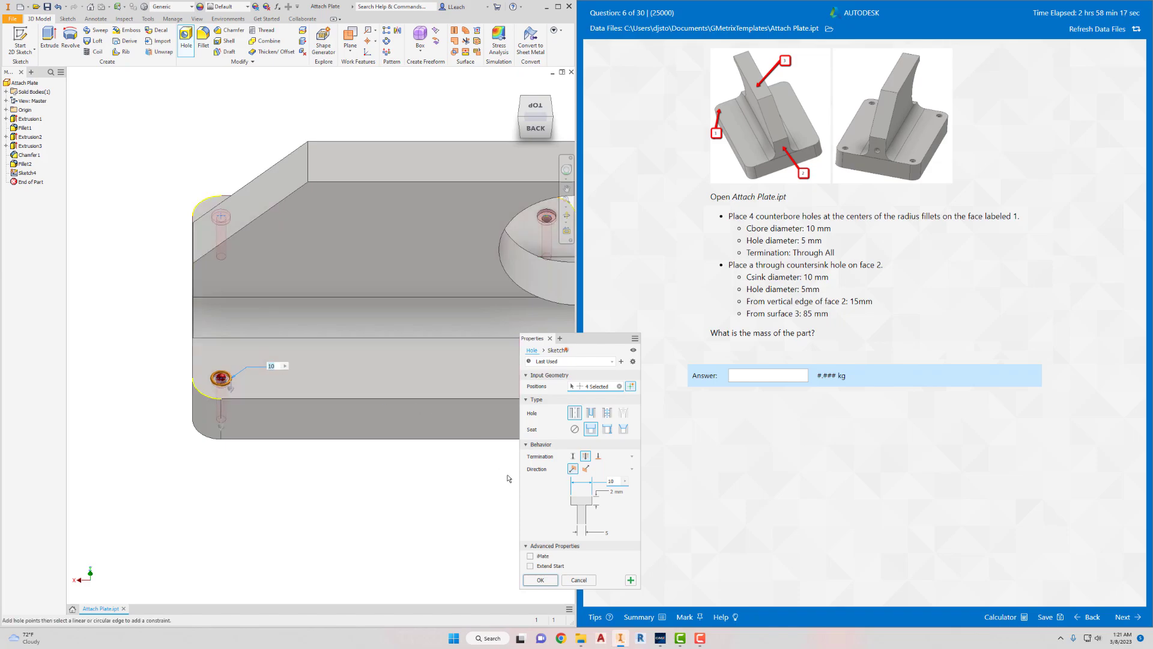
left_click(540, 580)
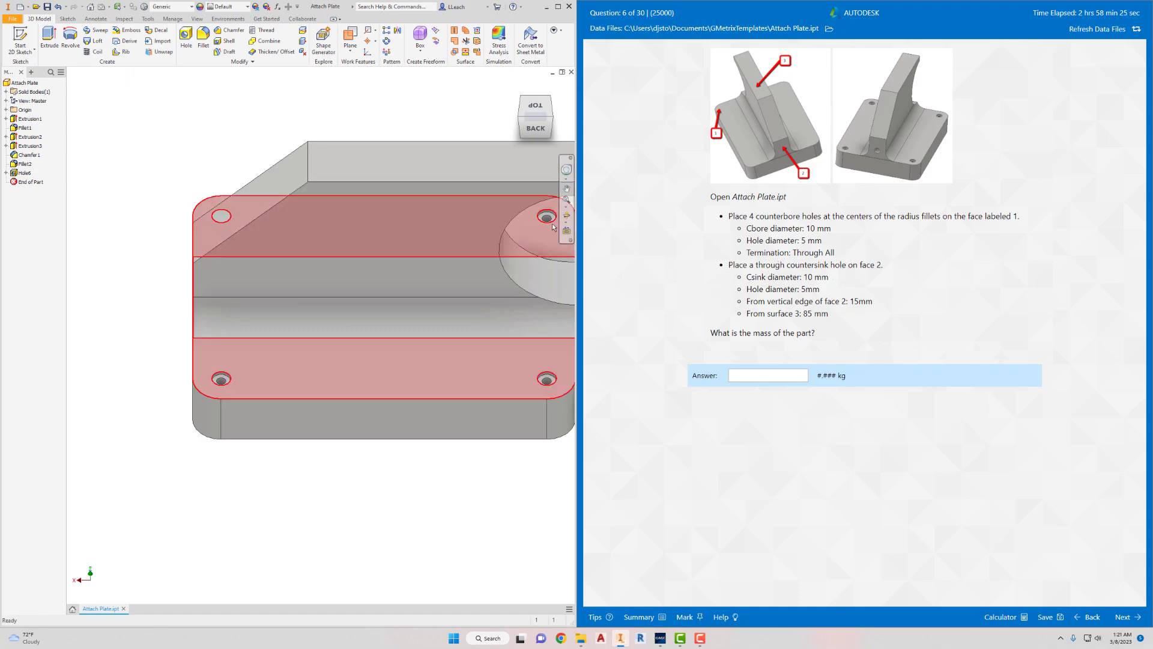
- Set up a new countersink hole with a 10 mm countersink diameter and a 5 mm hole diameter
left_click(520, 113)
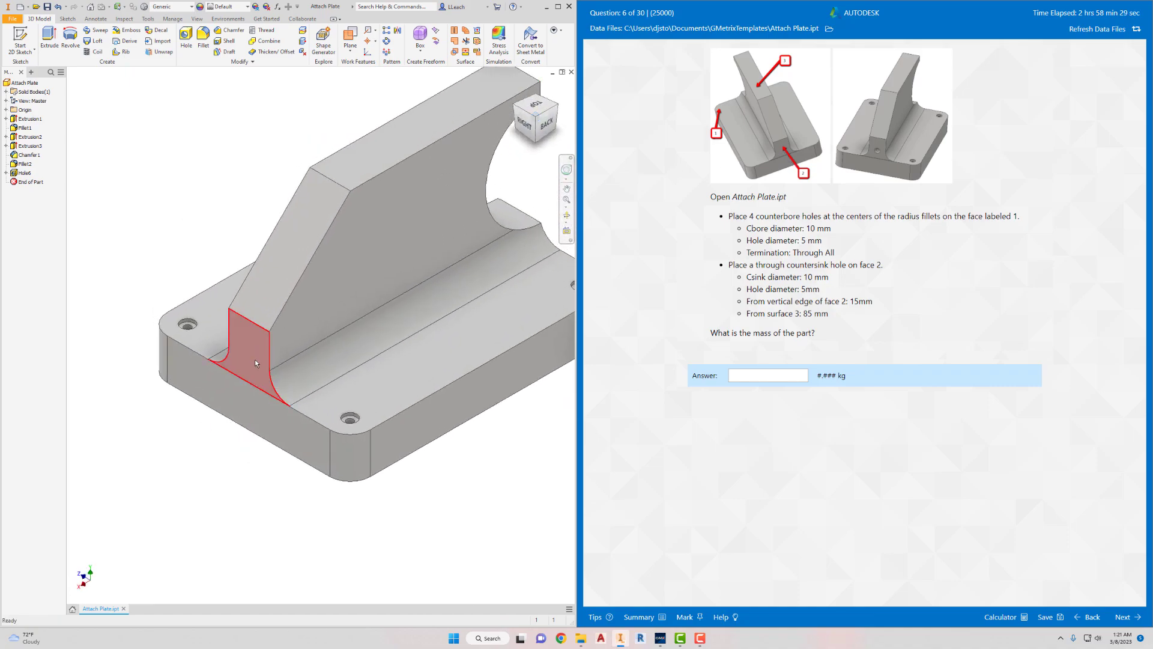
left_click(186, 39)
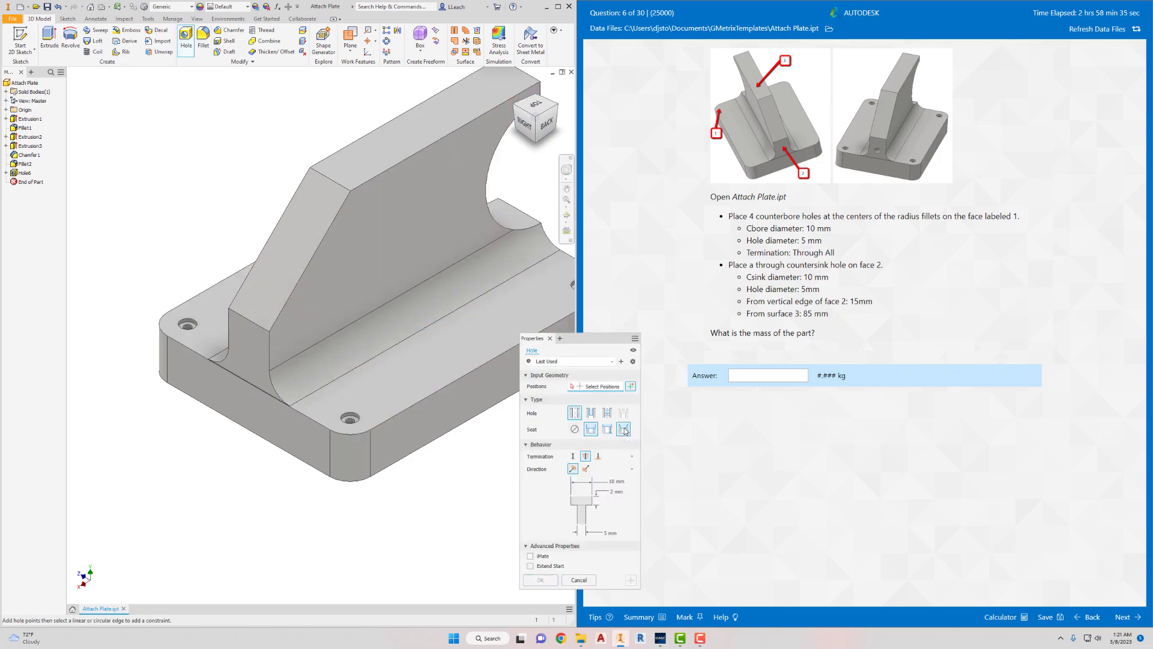
left_click(624, 430)
left_click_drag(608, 345, 617, 343)
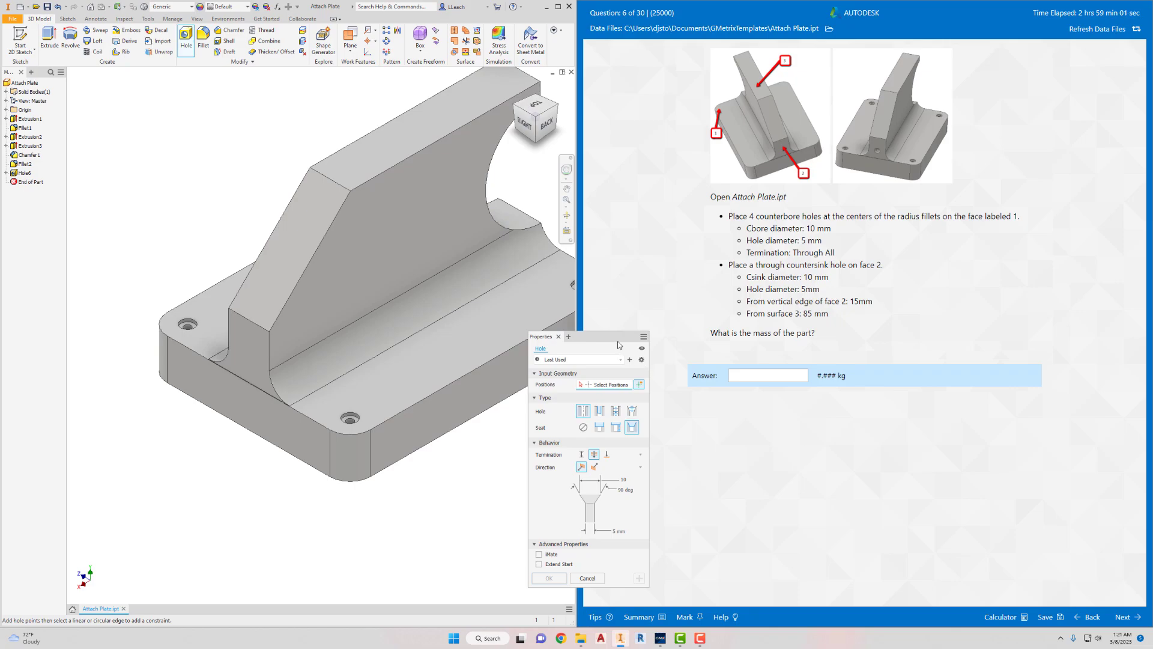
left_click_drag(619, 345, 630, 349)
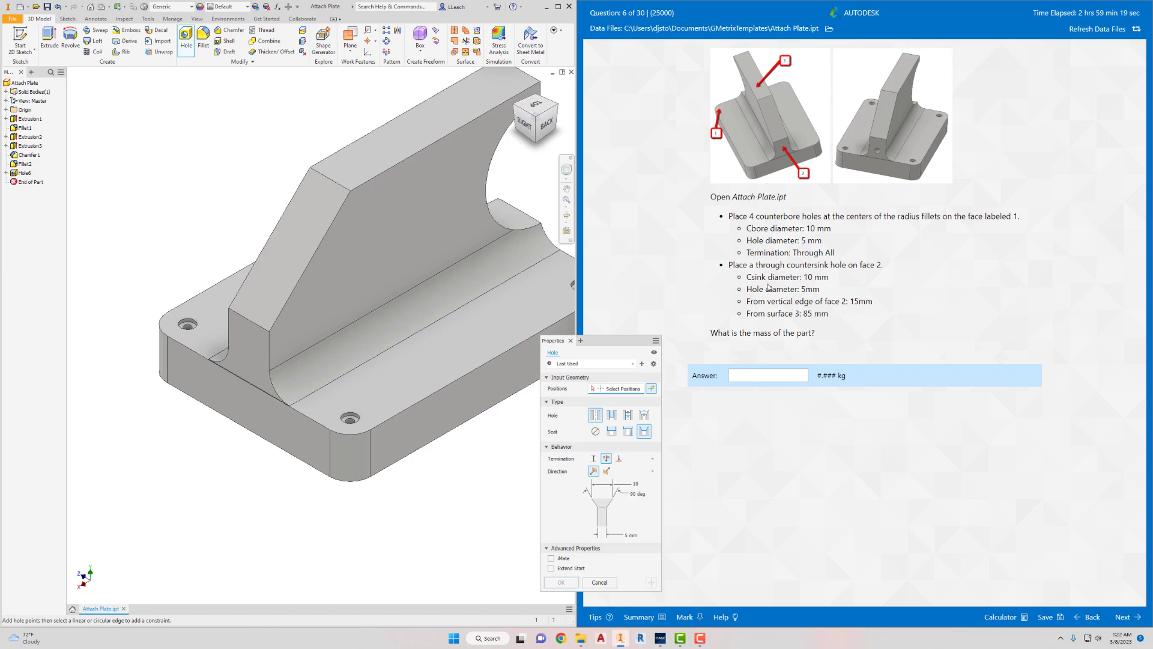
- Place the countersink hole on the web's narrow end face, 15 mm from that face's vertical edge
left_click(252, 359)
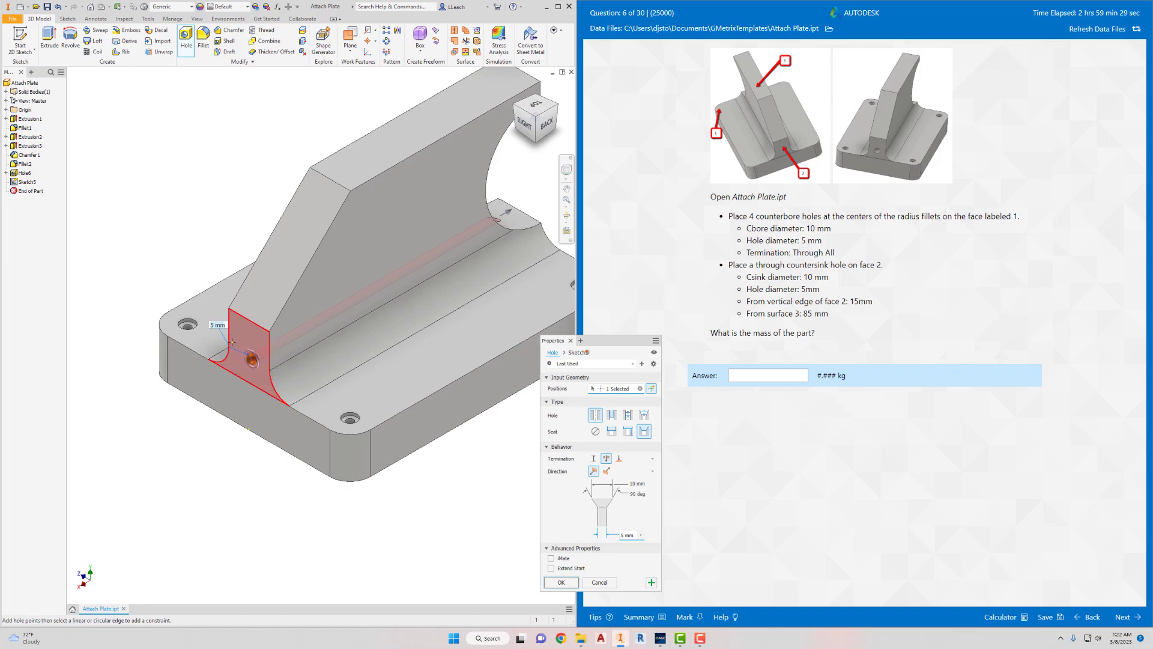
left_click(231, 342)
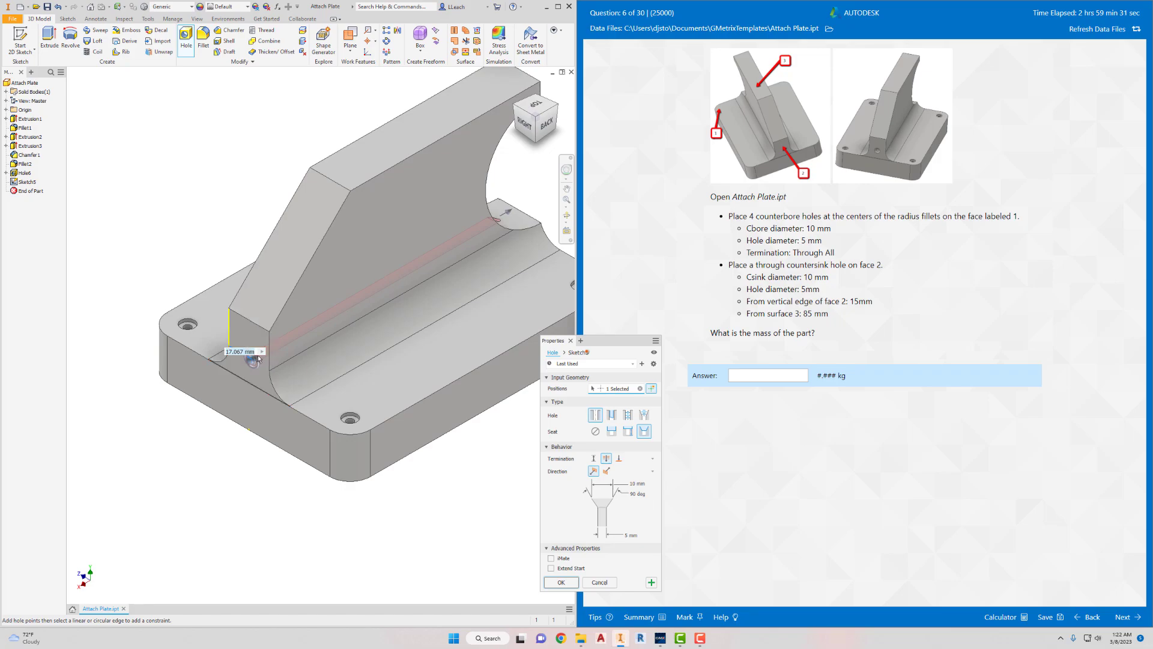
type("1")
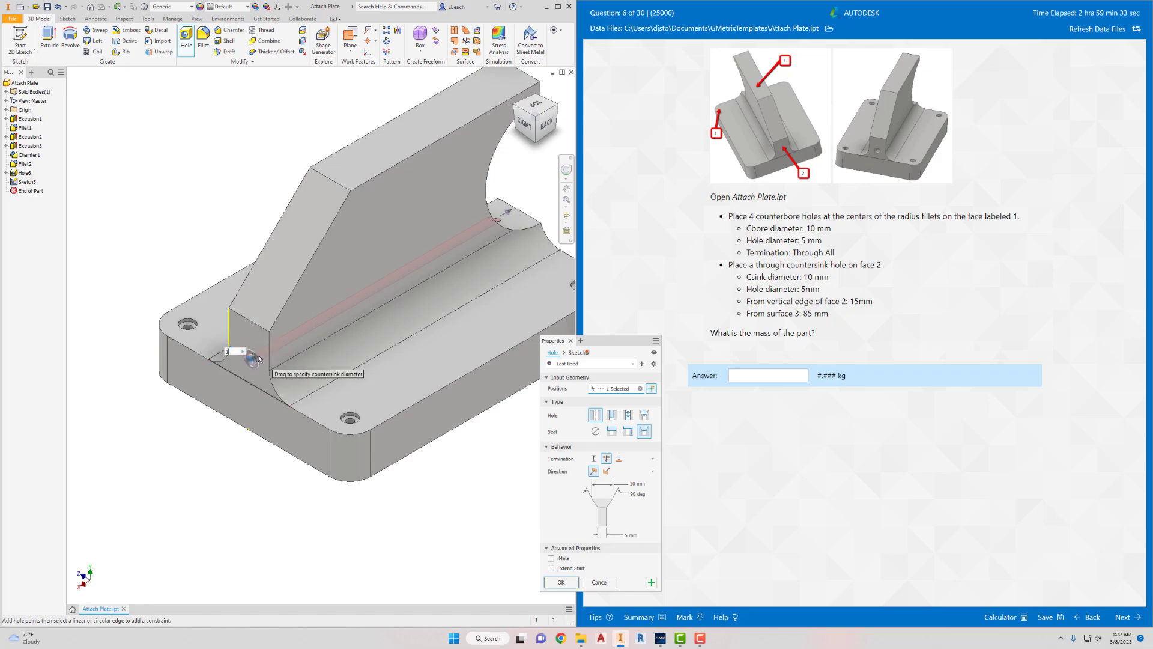
type("5")
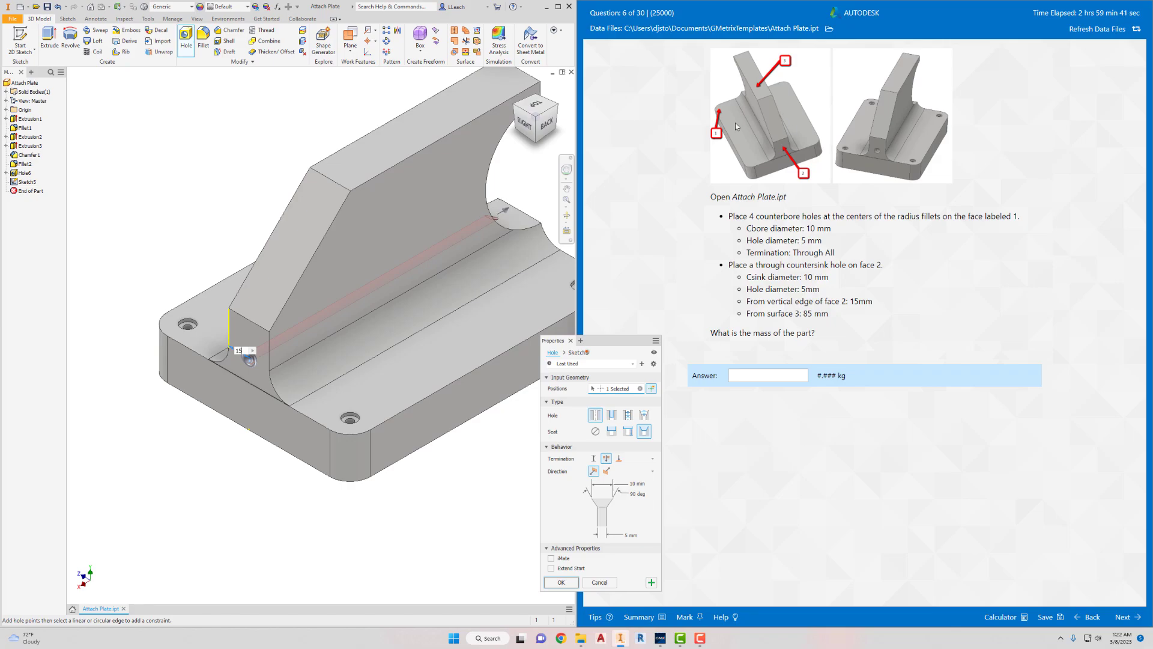
- Dimension the countersink hole 85 mm from the short edge of the web's top surface and create the hole
left_click(328, 182)
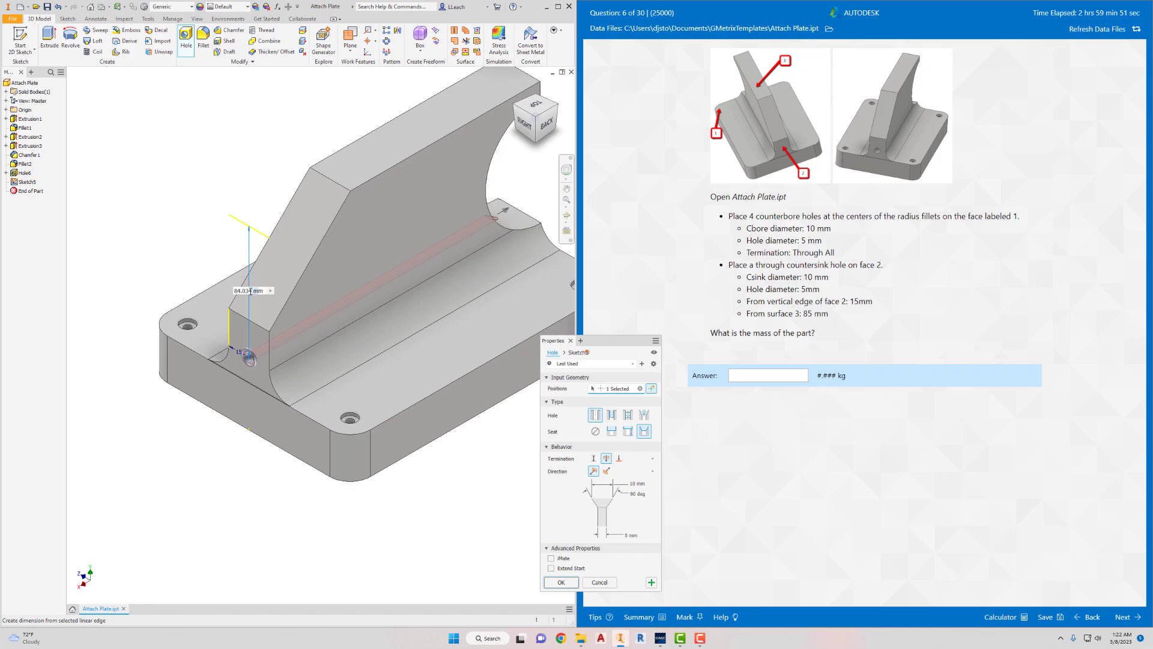
left_click(246, 292)
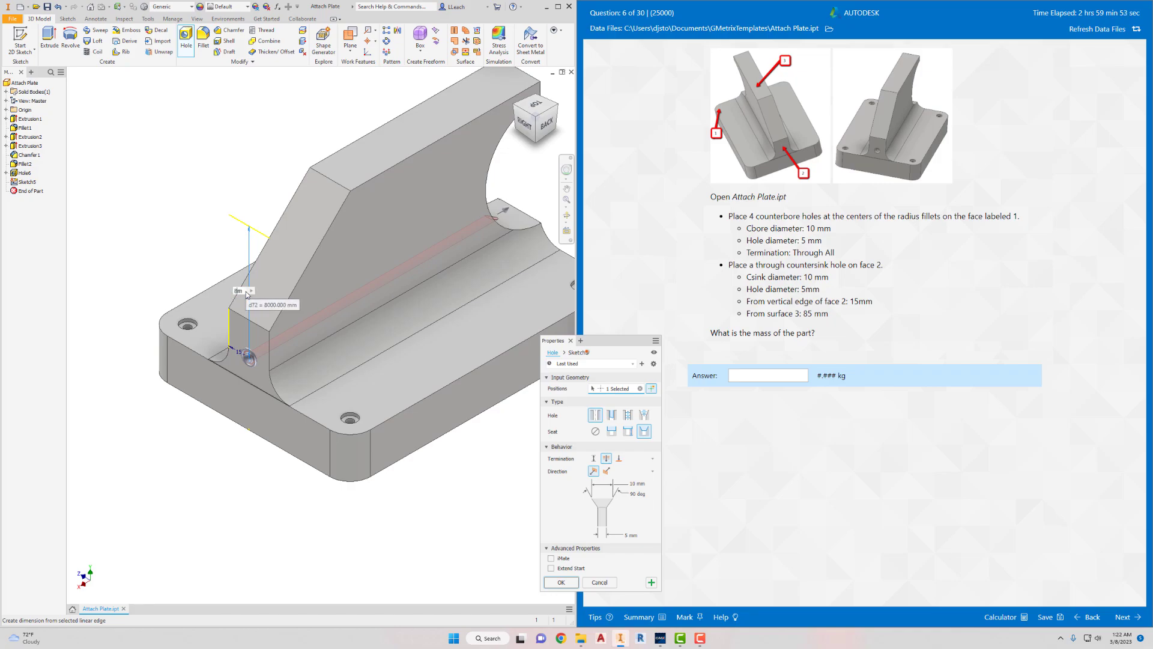
type("85")
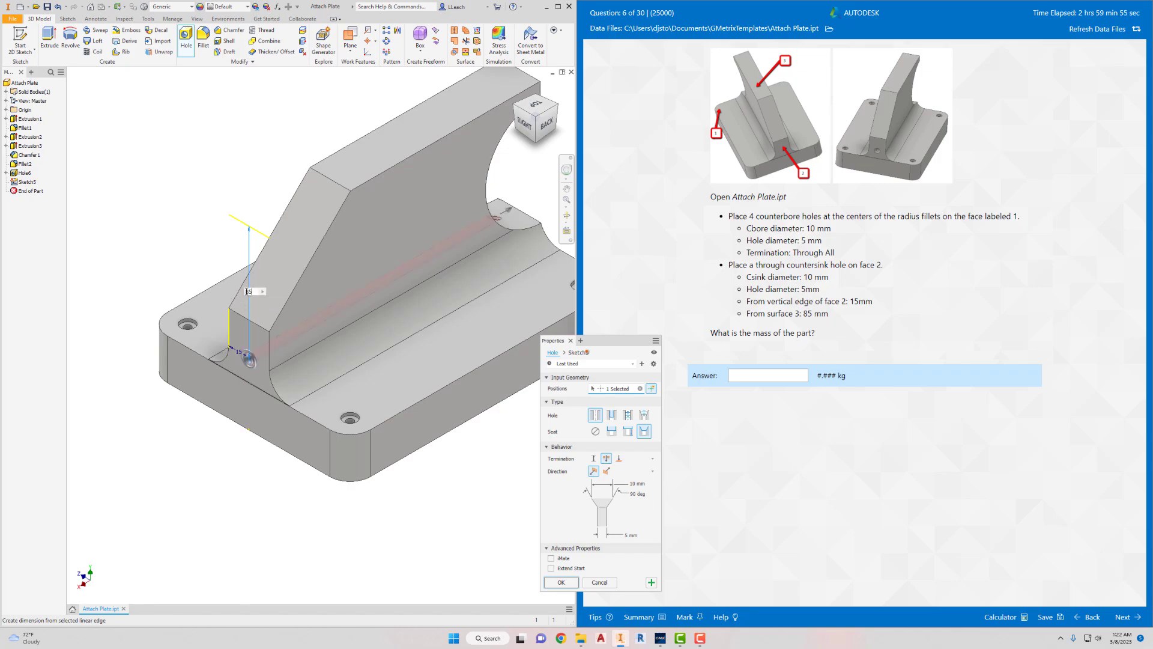
key("Tab")
left_click(561, 582)
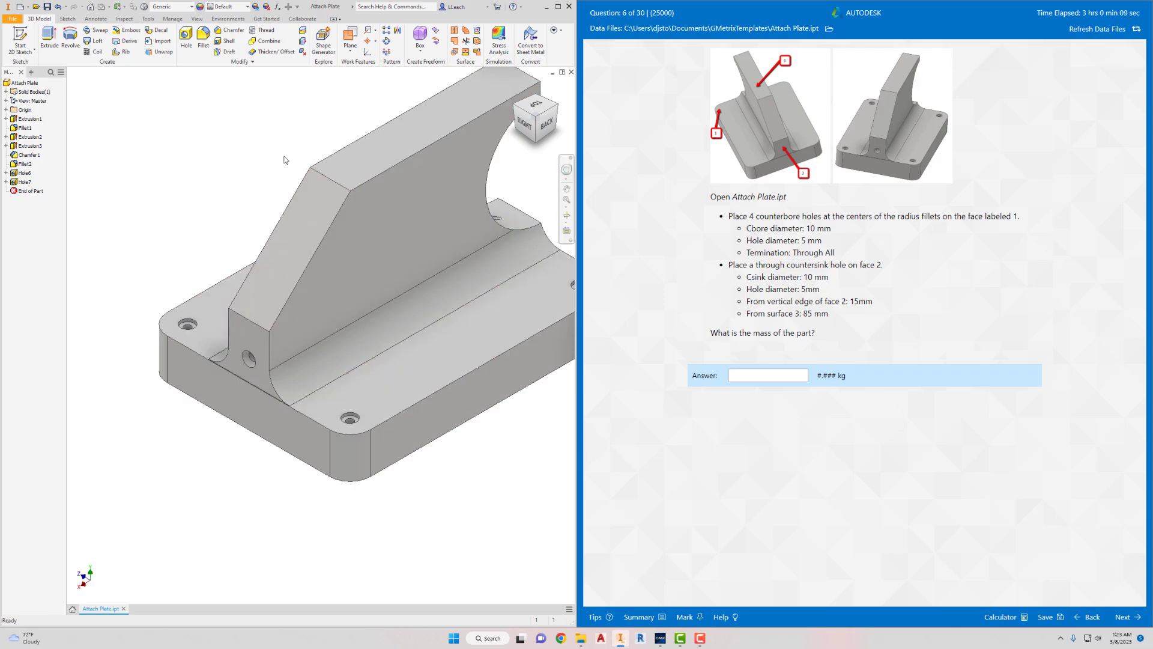
- Calculate the part's mass in its physical iProperties and submit 1.377 kg as the answer to question 6
left_click(12, 18)
left_click(39, 202)
left_click(318, 170)
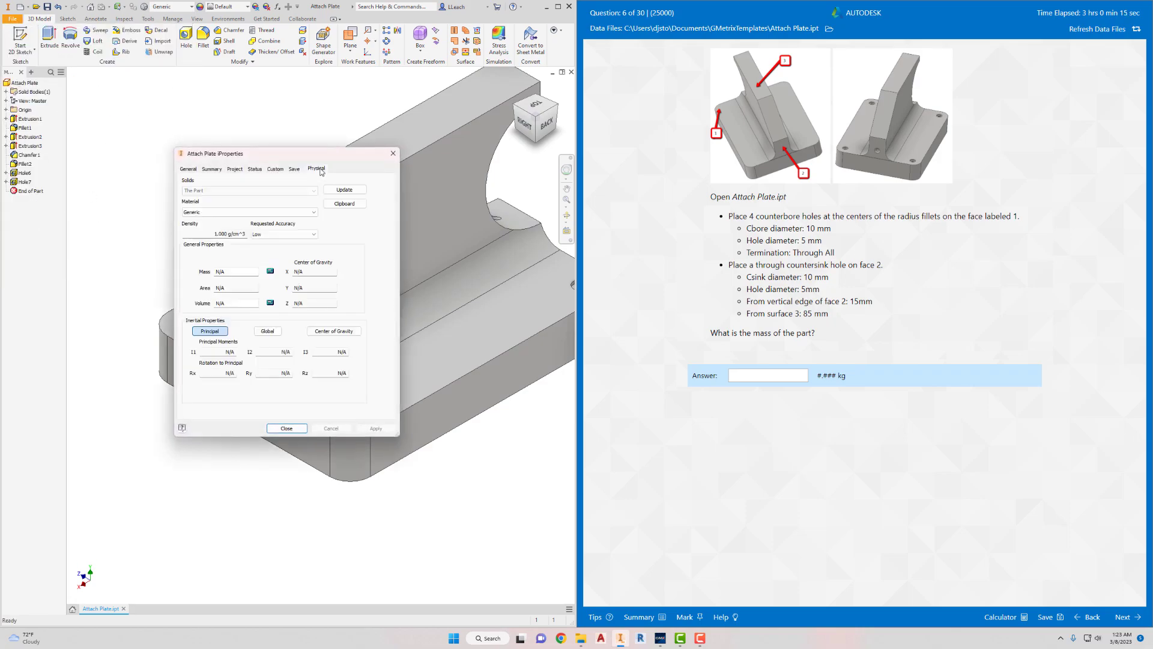
left_click(346, 190)
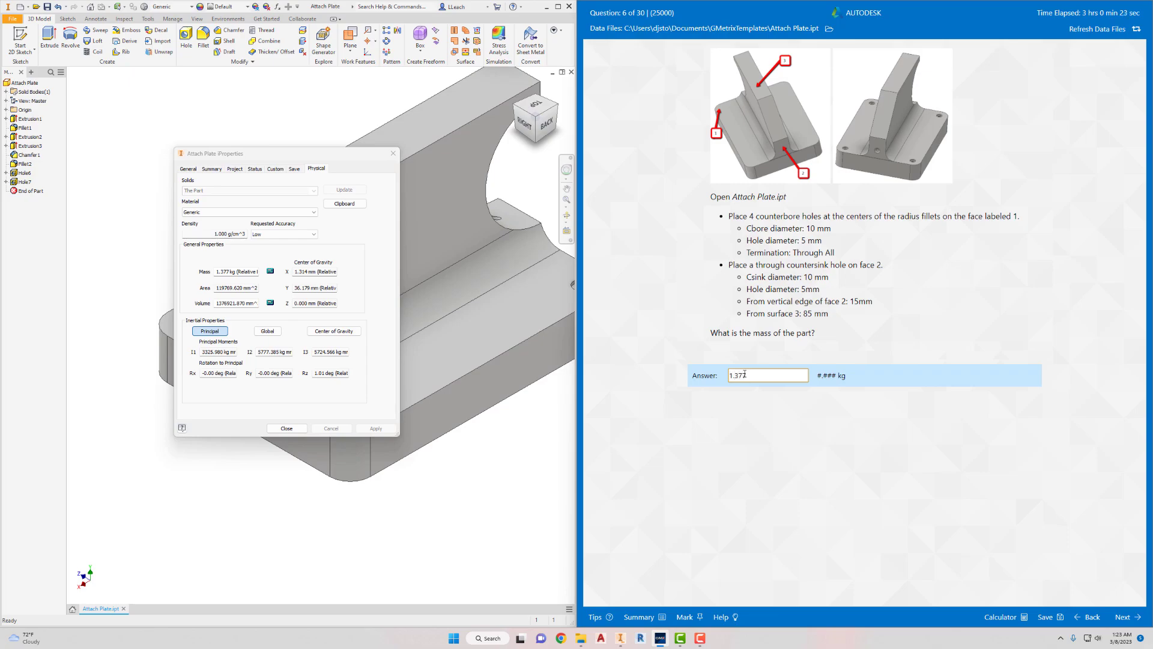
left_click(1121, 615)
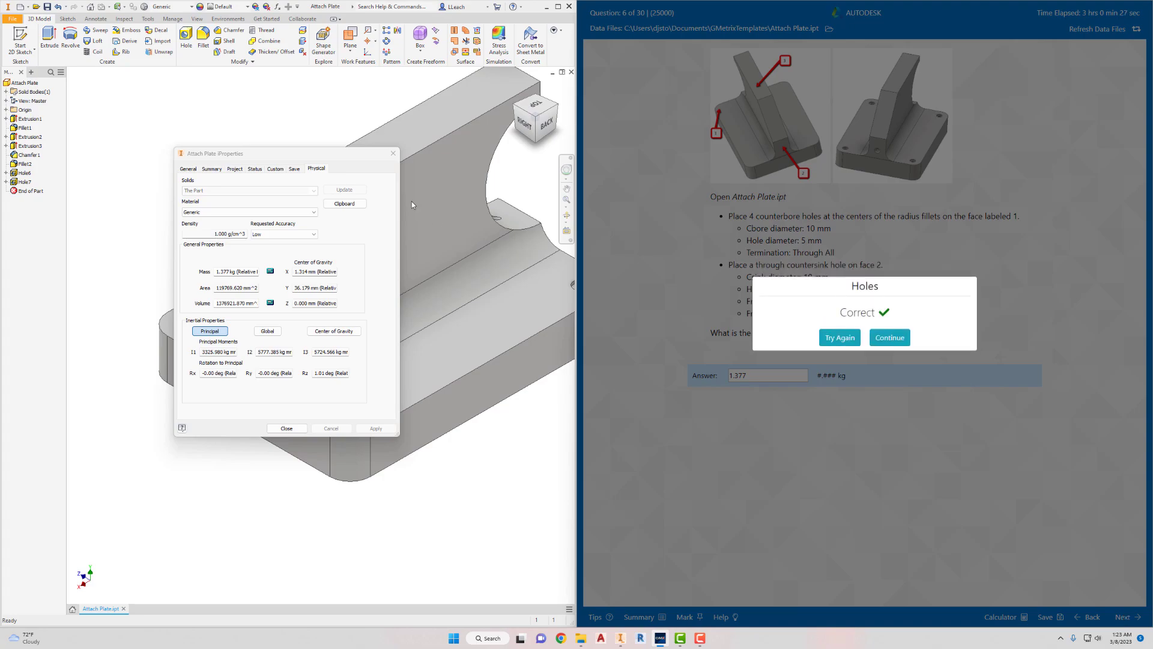
- Close the Attach Plate iProperties and continue to question 7 of the practice exam
left_click_drag(347, 154, 265, 190)
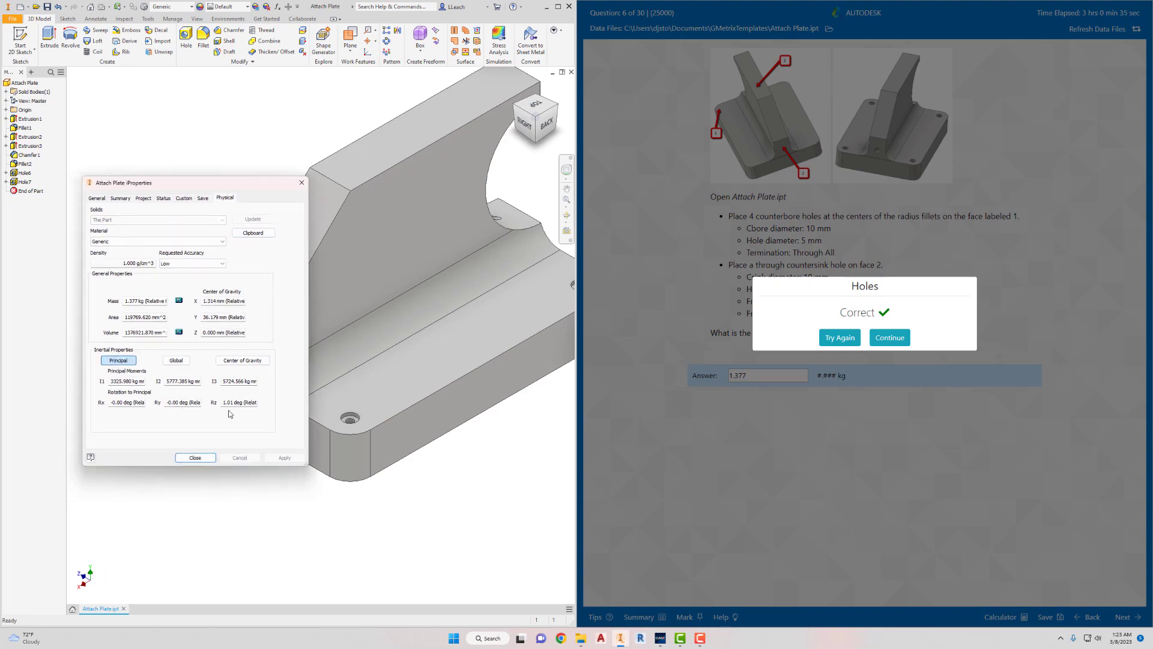
left_click(180, 464)
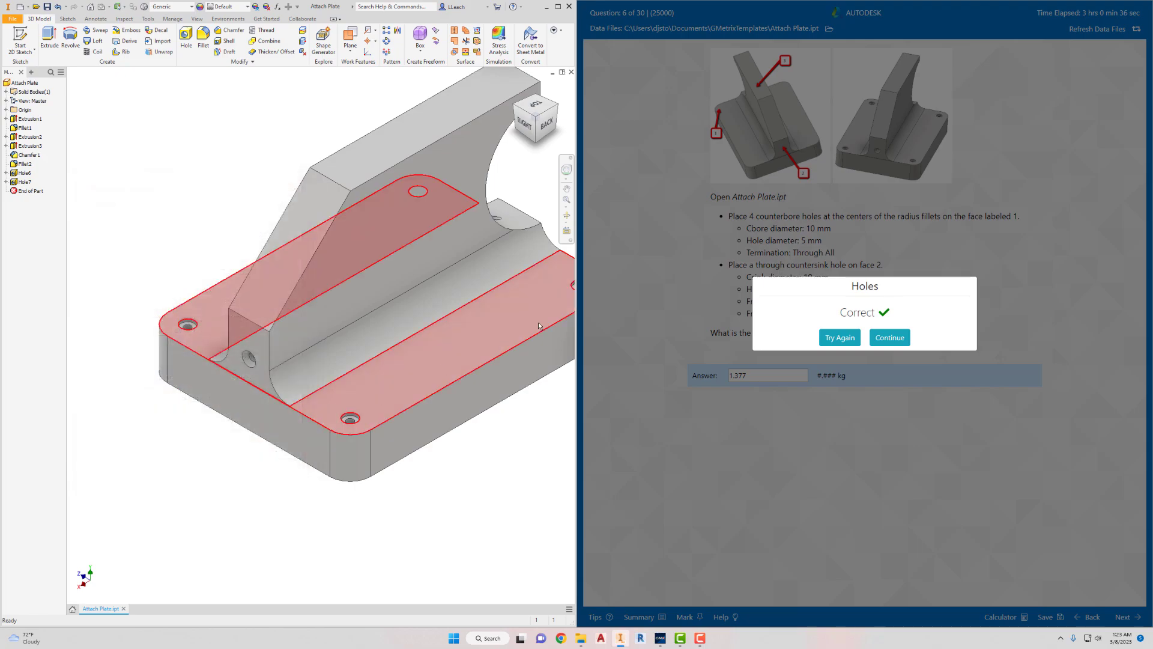
left_click(891, 337)
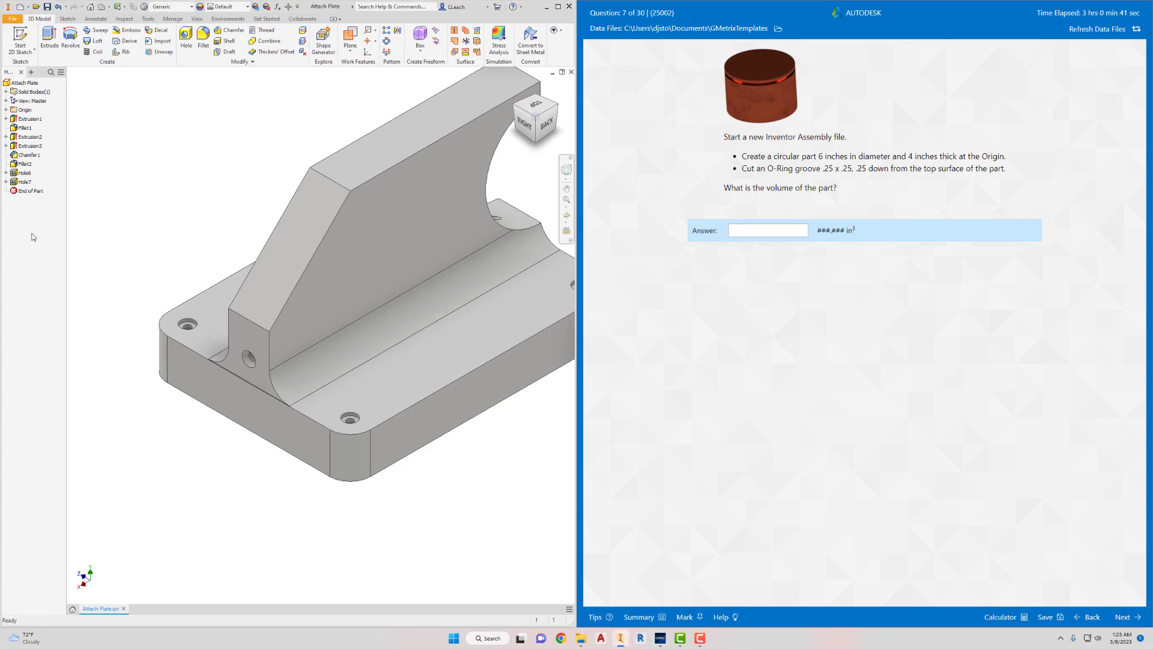
- Close the Attach Plate part without saving its changes
key("alt+f")
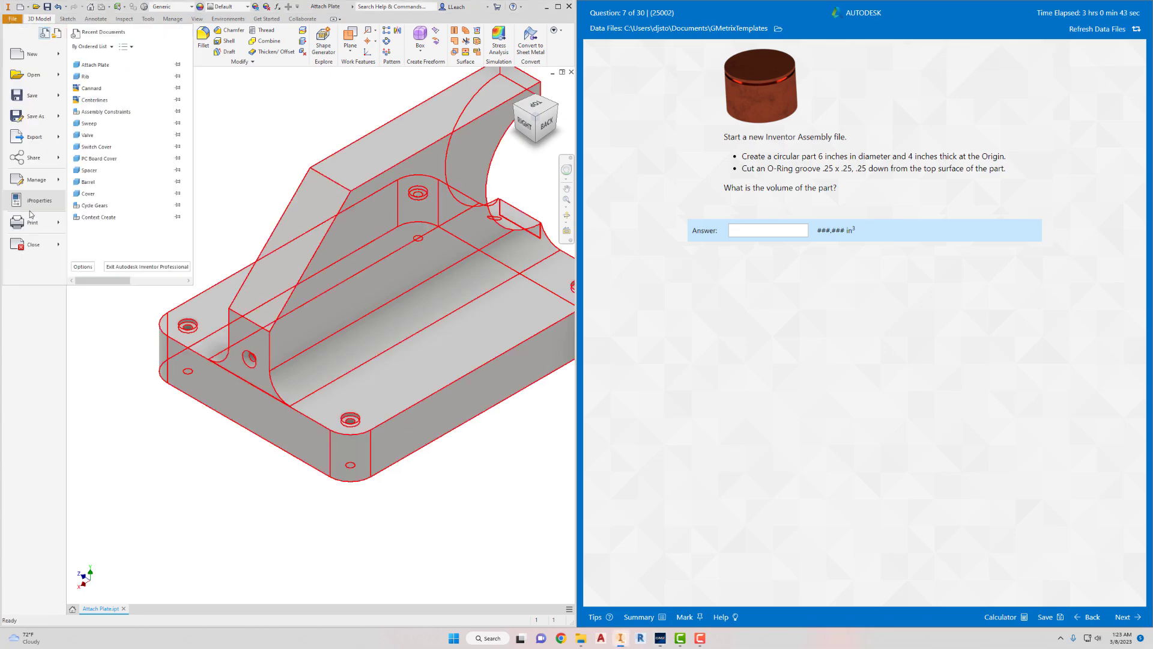
left_click(33, 245)
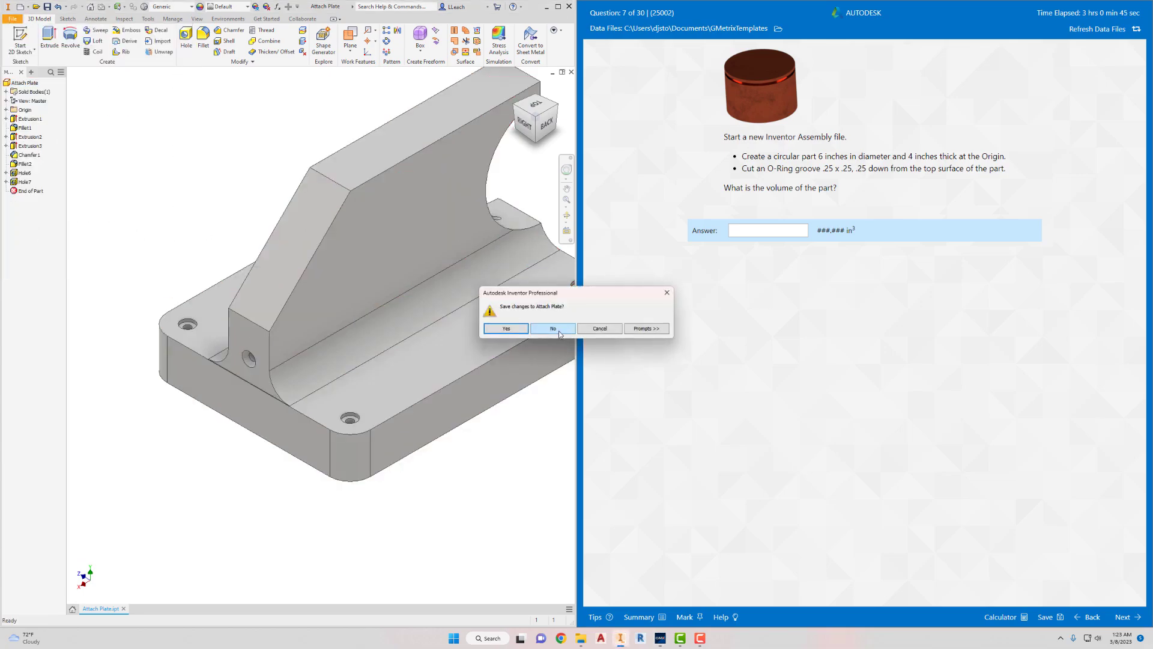
left_click(558, 330)
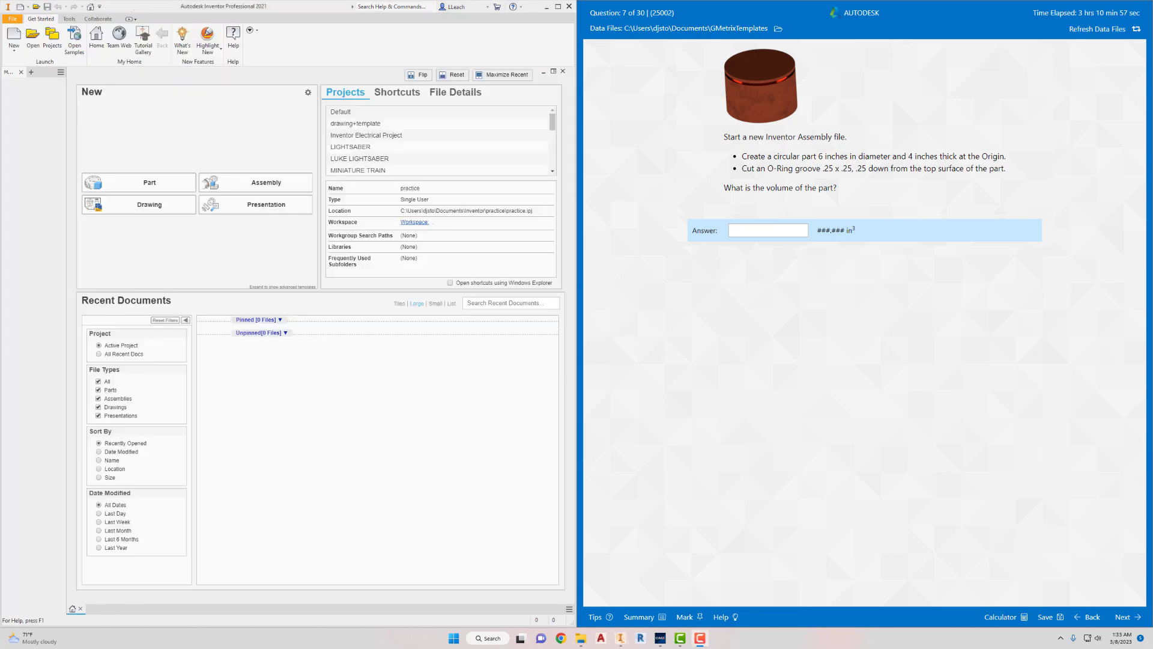
left_click(766, 359)
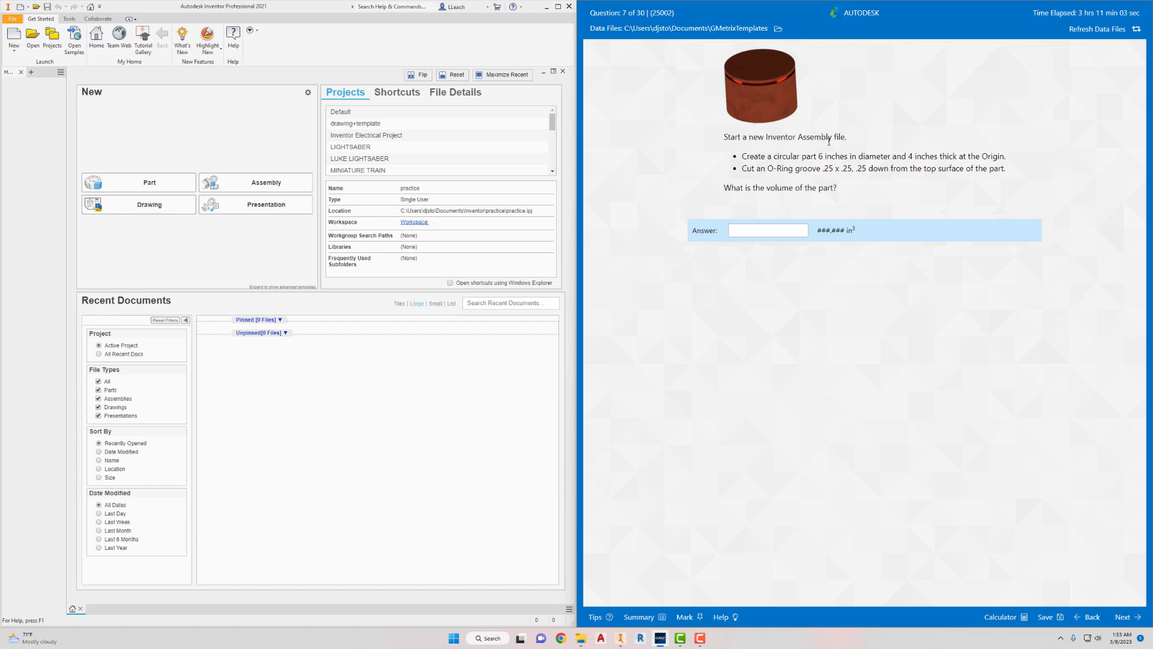
- Create a new assembly file from the Standard.iam template in inches
left_click(14, 51)
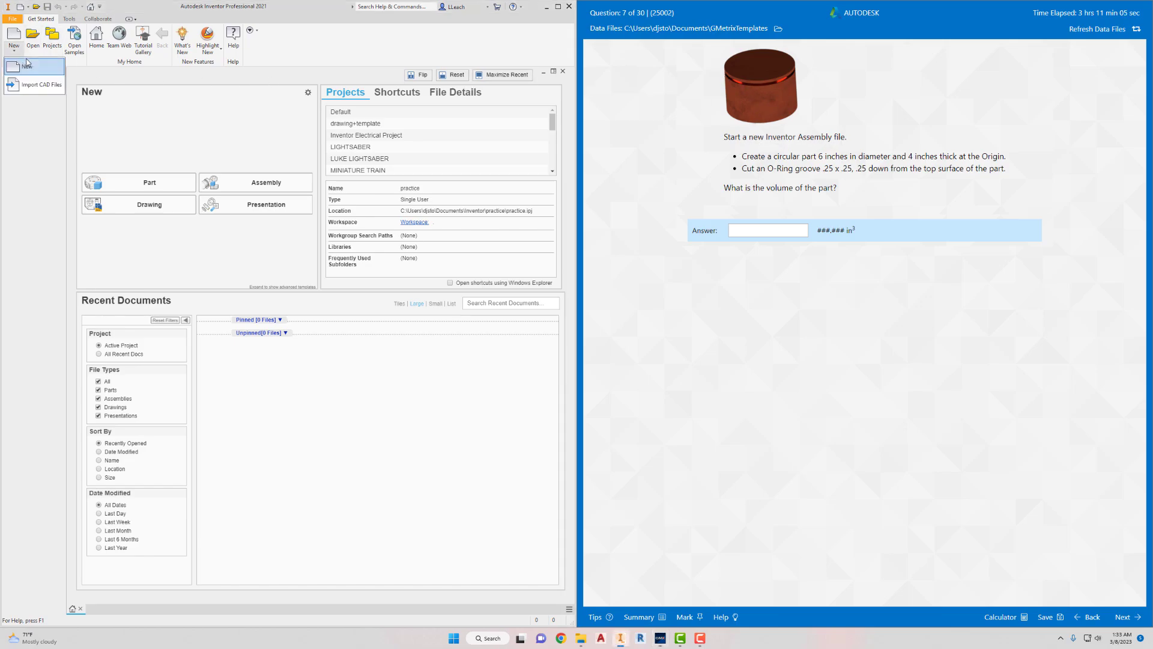
left_click(27, 64)
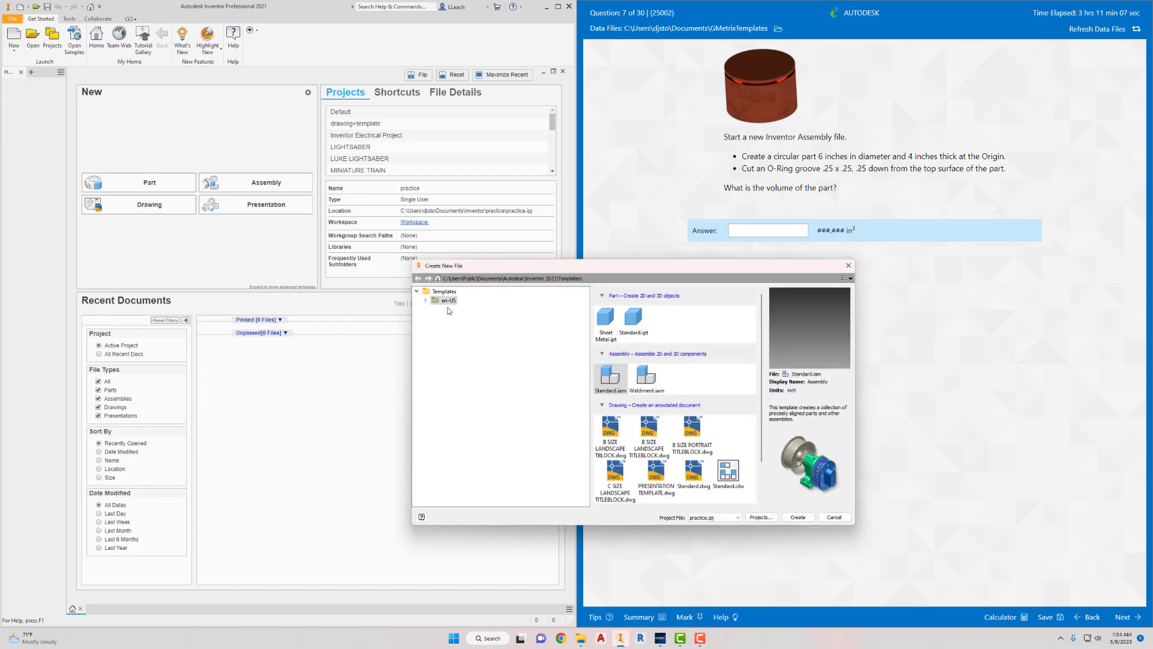
left_click(613, 381)
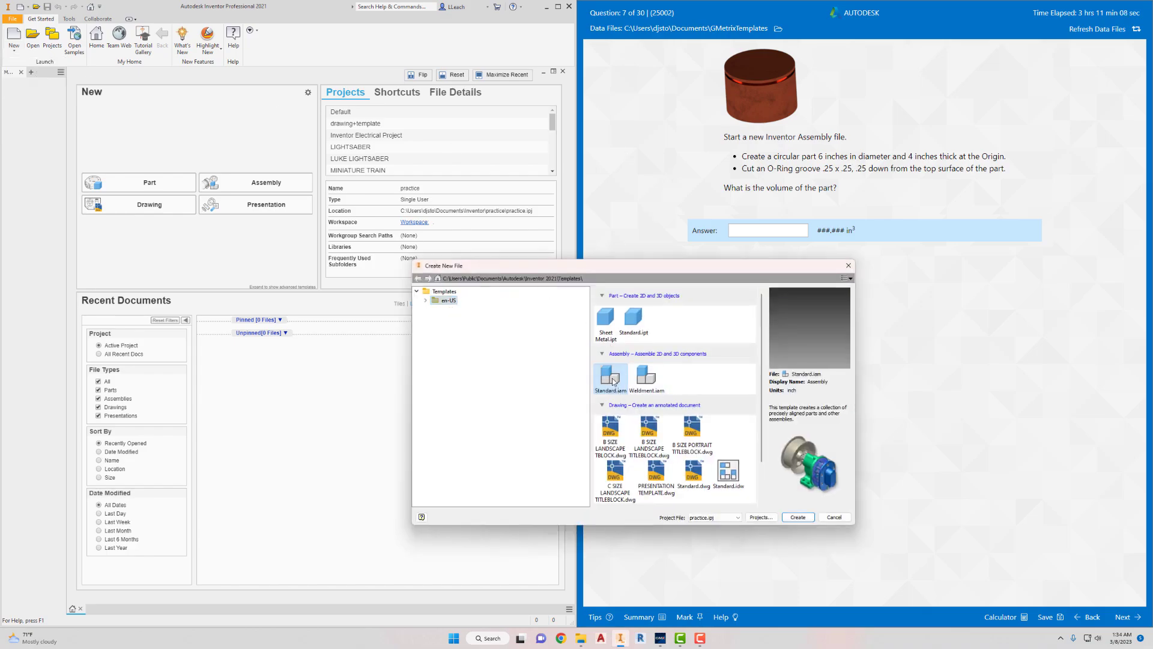
left_click(798, 516)
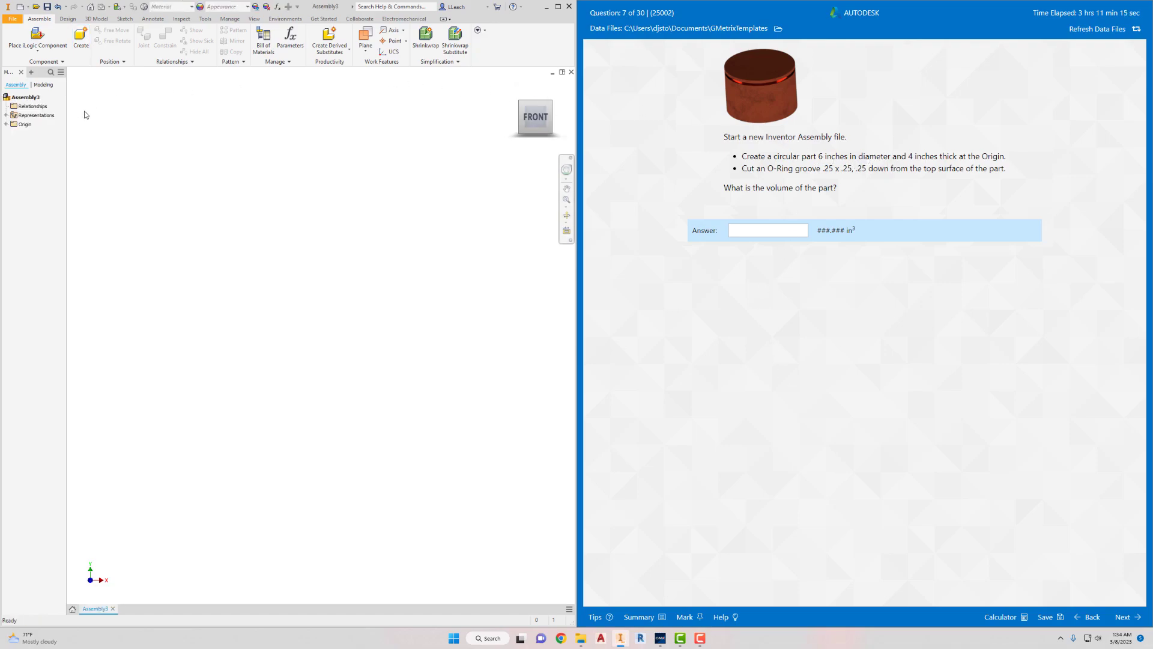
- Create an in-place component in the assembly from the Standard.ipt template with the default name and location
left_click(88, 44)
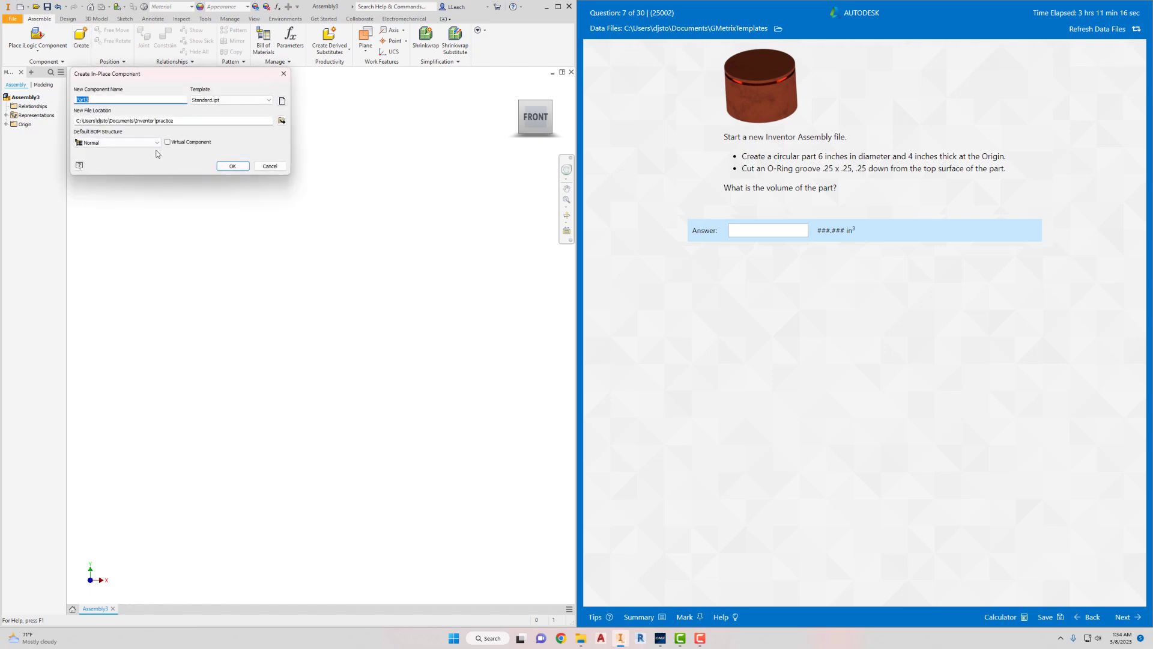
left_click(232, 165)
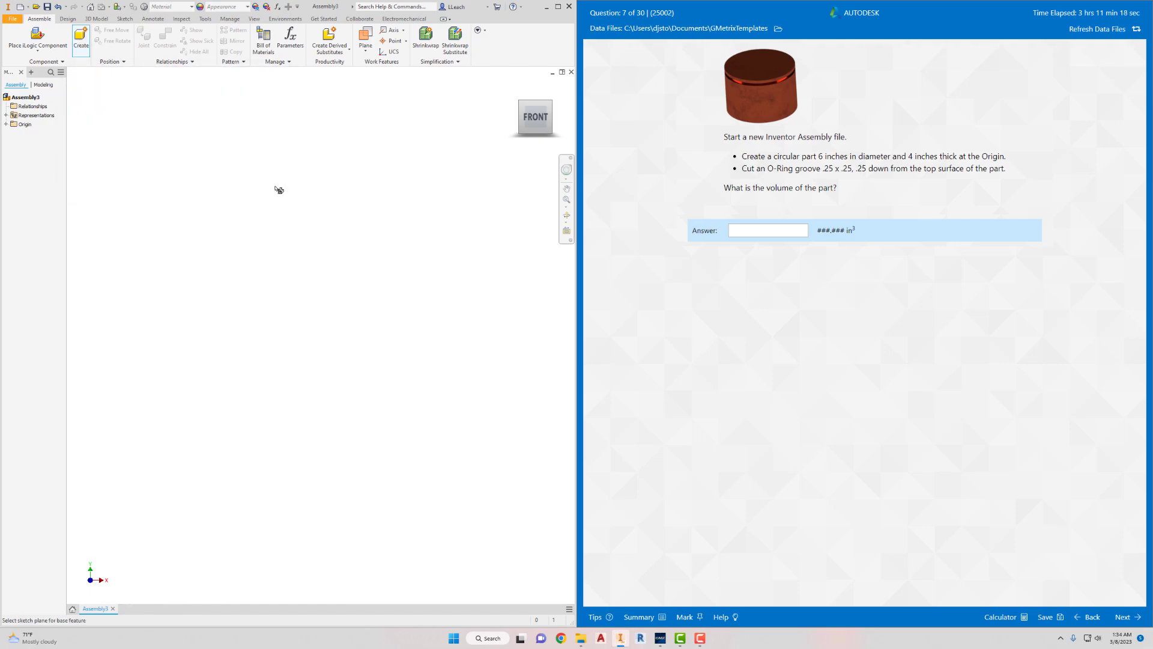
left_click(299, 303)
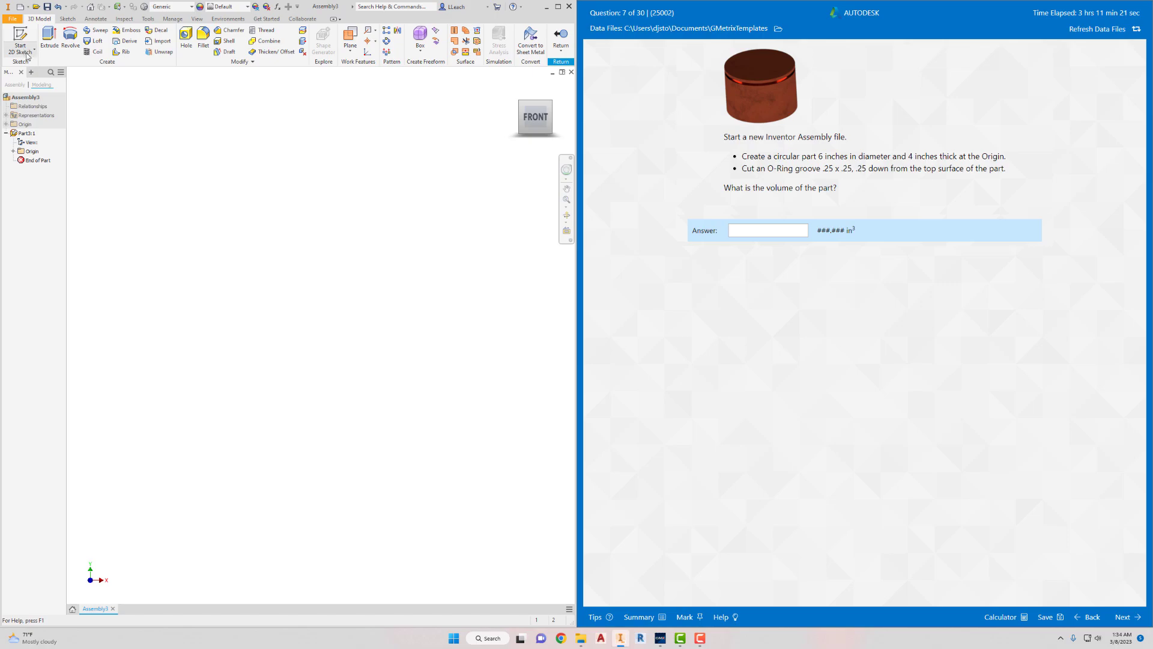
- Sketch a 6 in diameter circle centred on the origin on the new part's XZ plane and finish the sketch
left_click(20, 38)
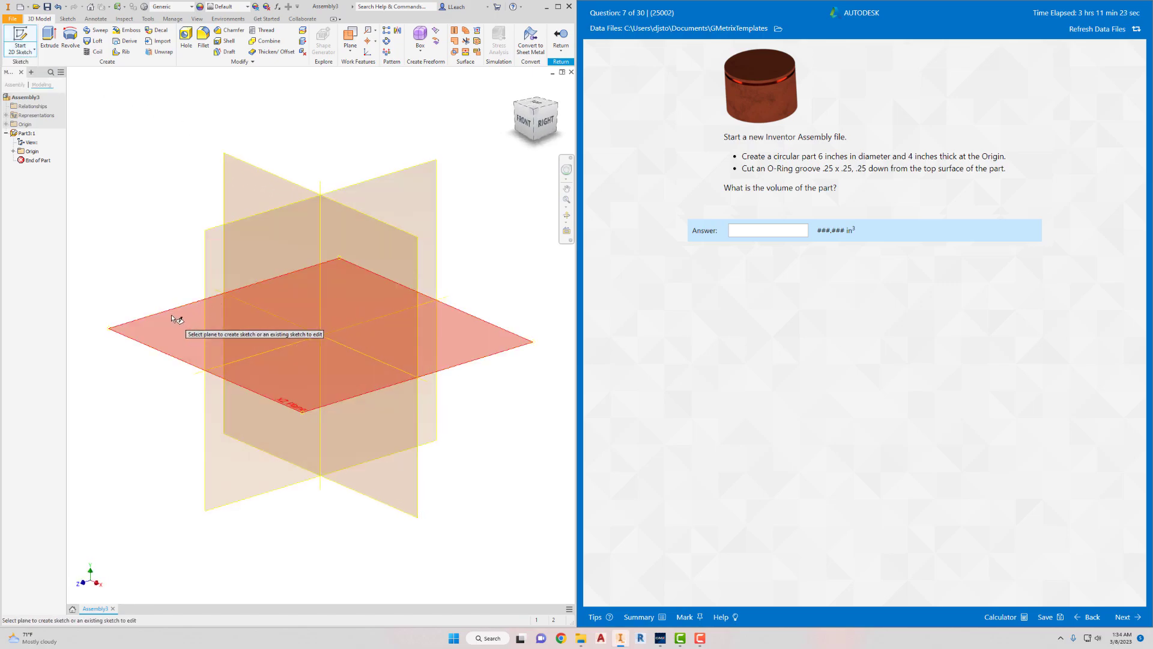
left_click(175, 312)
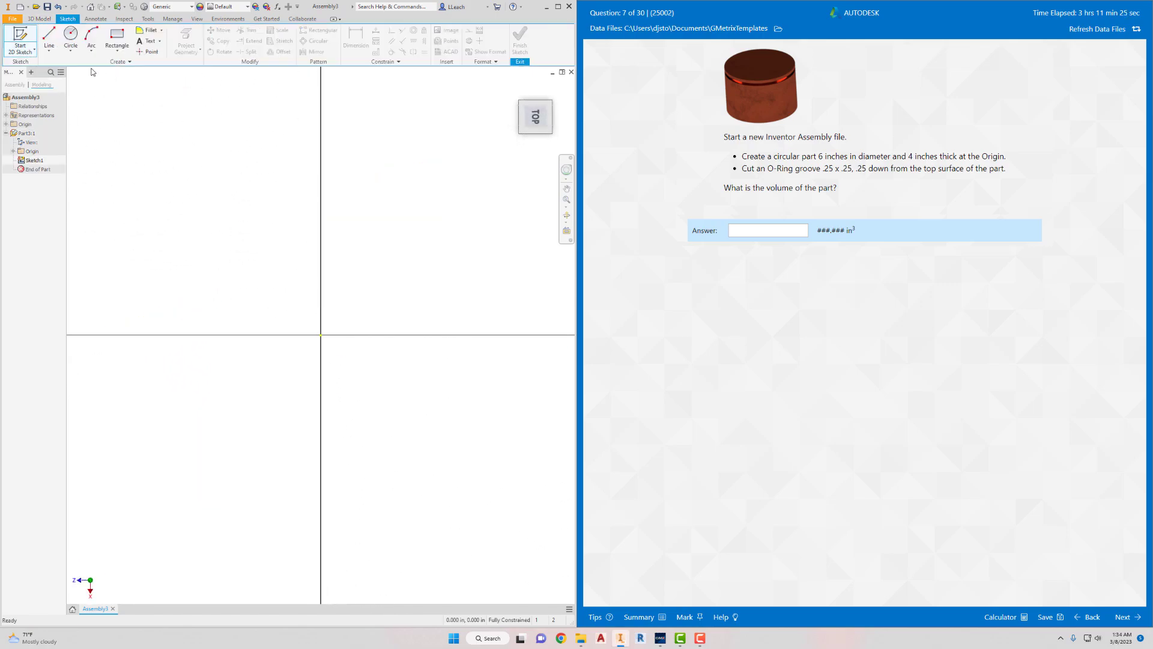
left_click(71, 52)
left_click(84, 70)
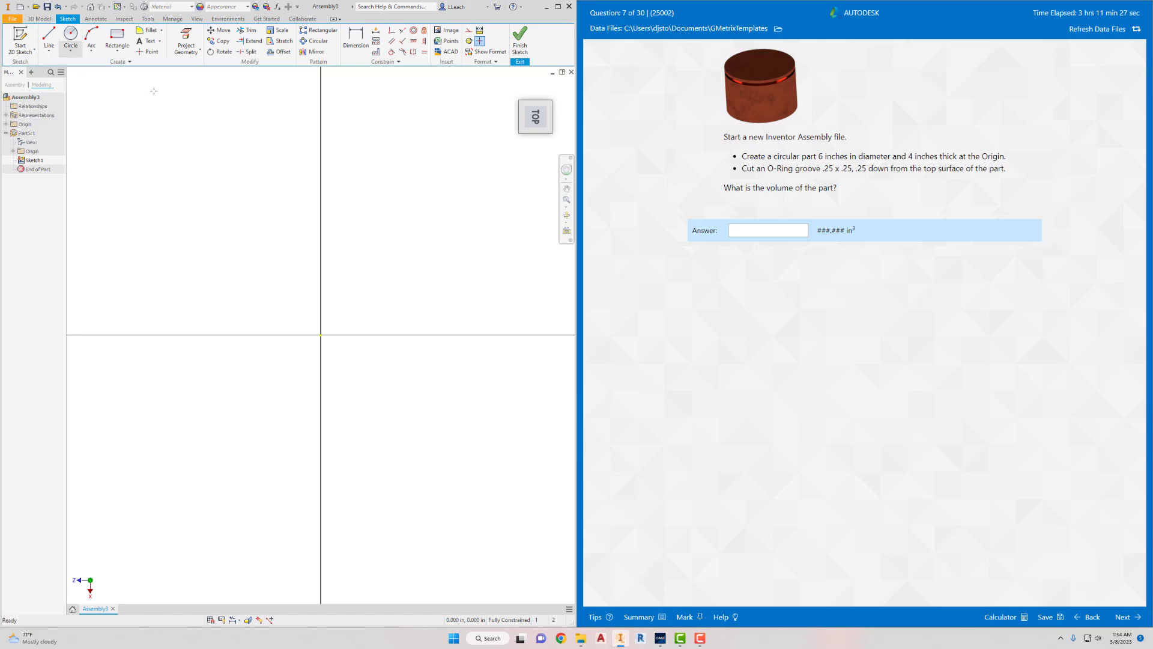
left_click(320, 335)
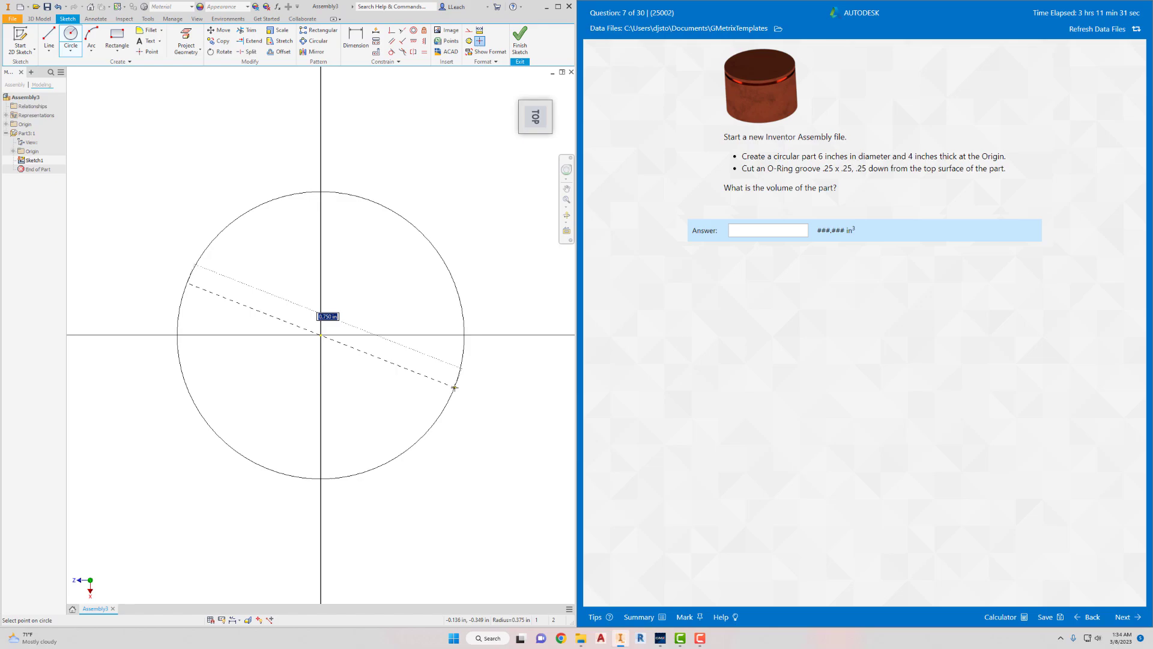
key("Return")
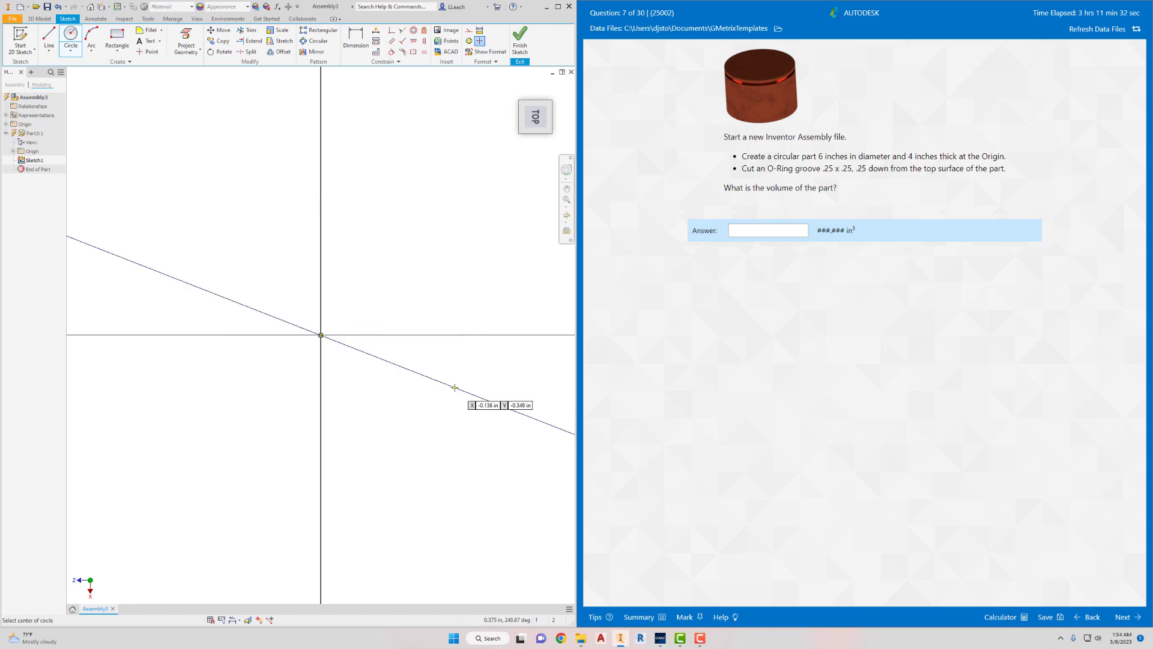
left_click(520, 45)
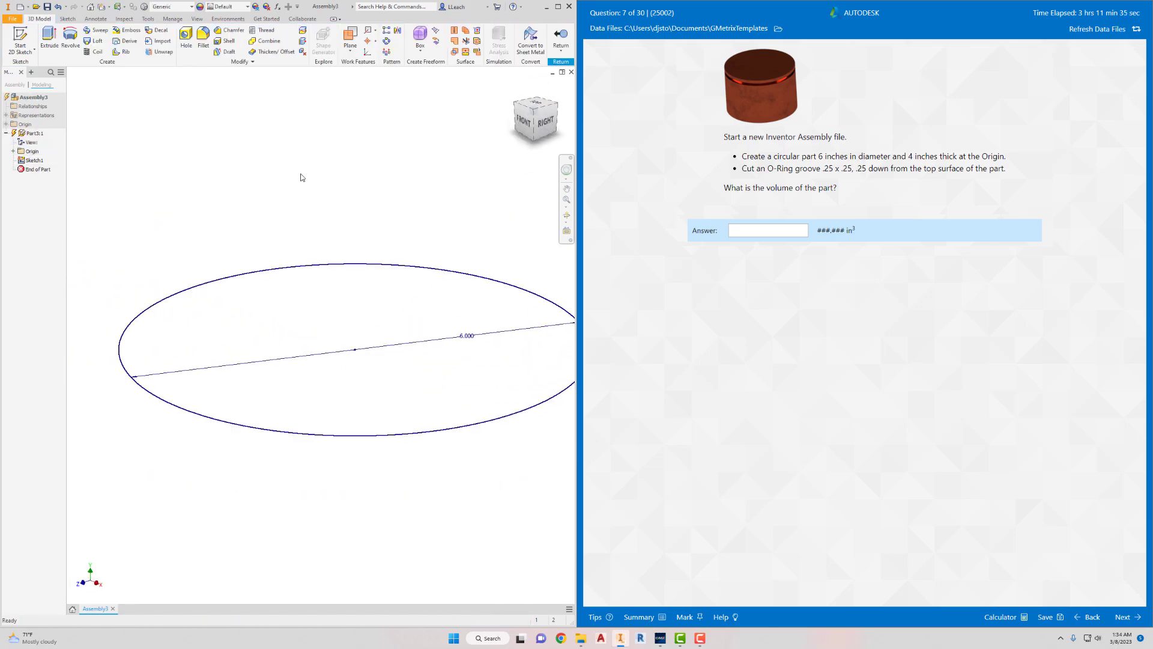
- Extrude the circle profile 4 in upward into a solid cylinder
key("e")
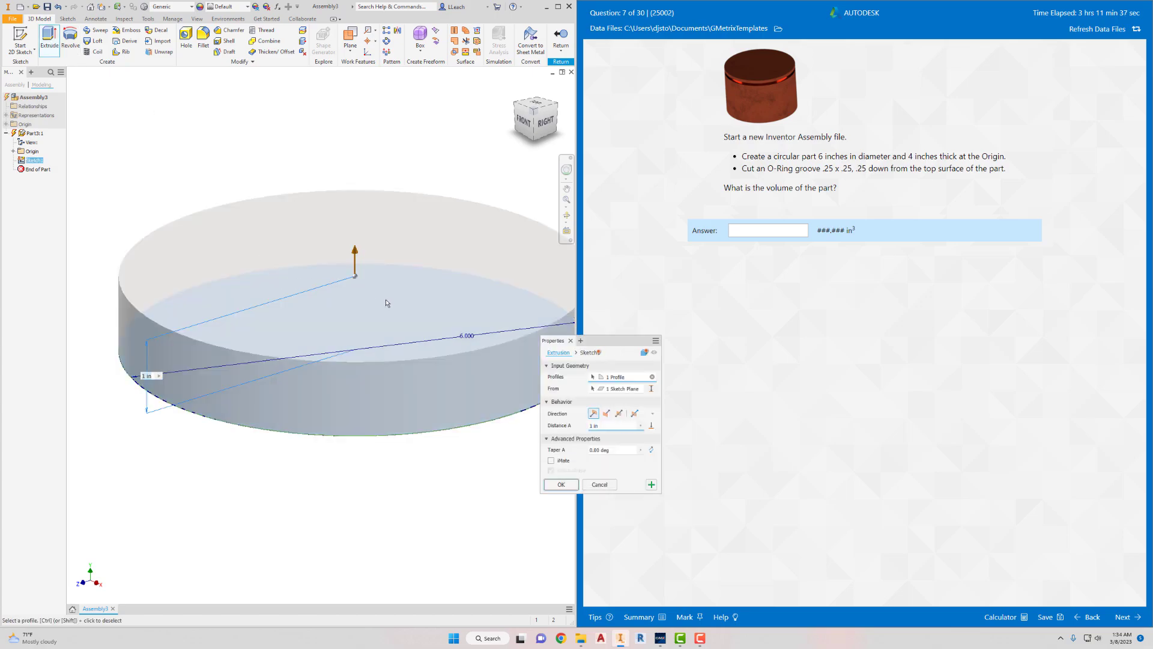
left_click(604, 426)
type("4")
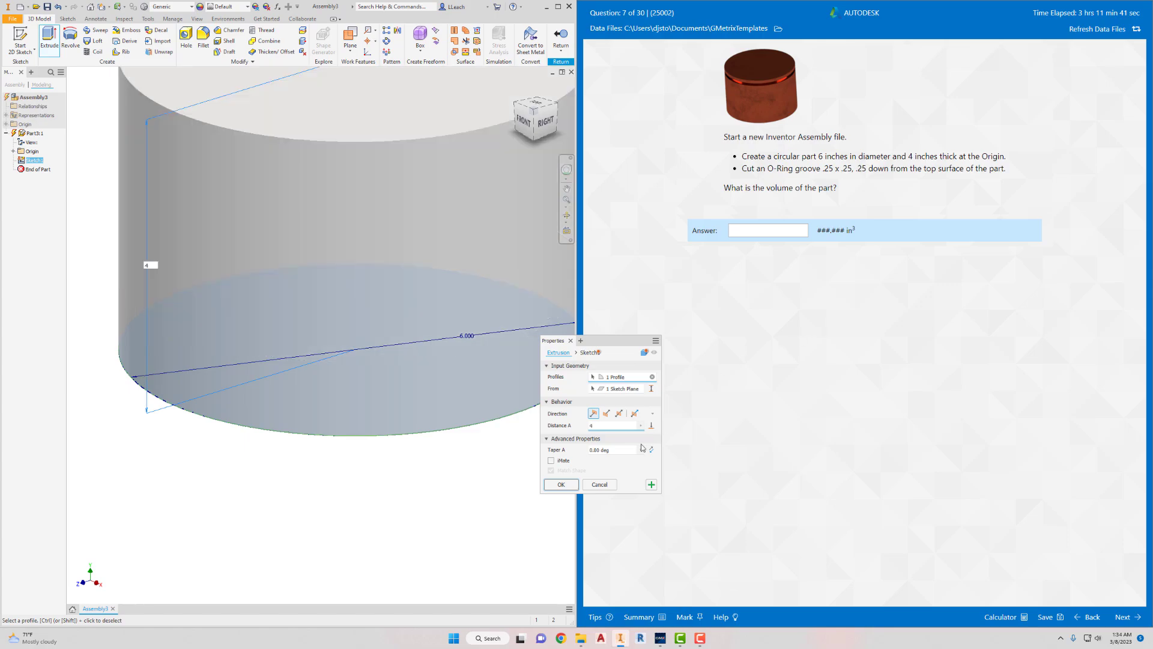
left_click(570, 486)
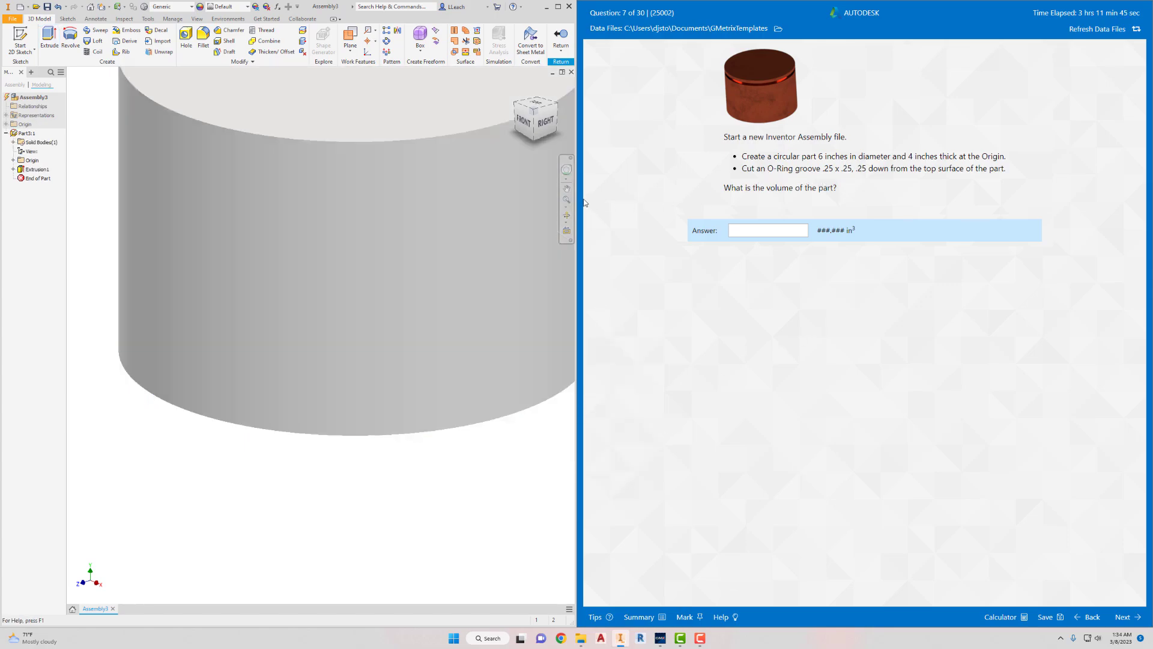
- Start a new 2D sketch on the part's XY origin plane, through the middle of the cylinder
scroll(550, 194, "down", 4)
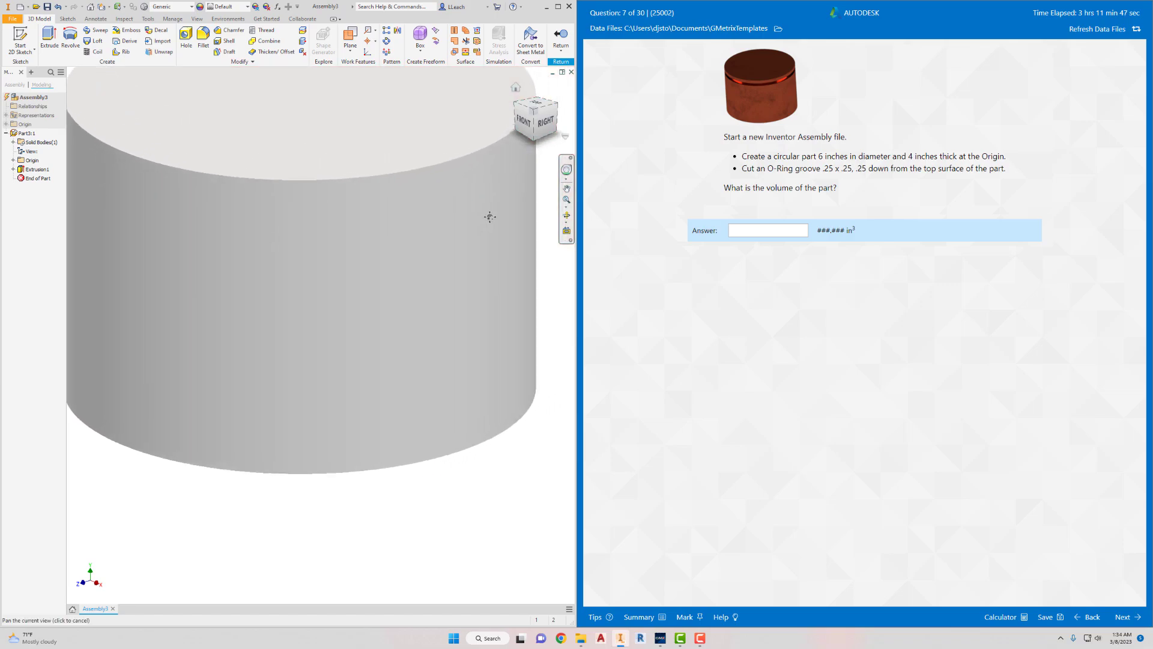
scroll(526, 227, "down", 3)
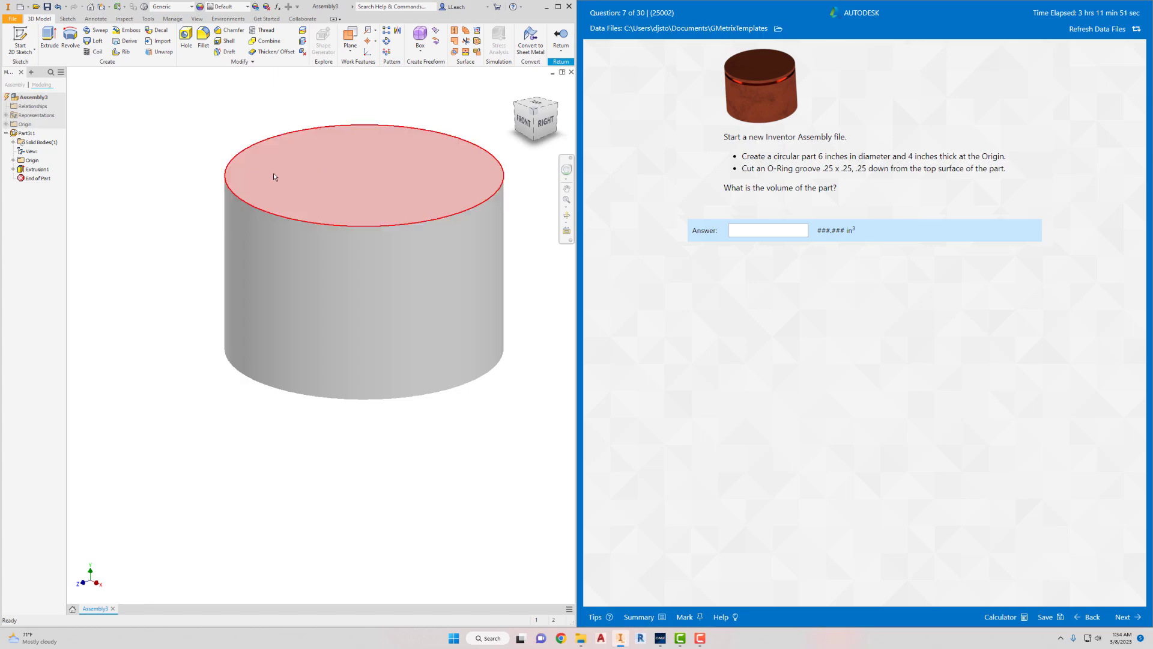
left_click(28, 52)
left_click(35, 67)
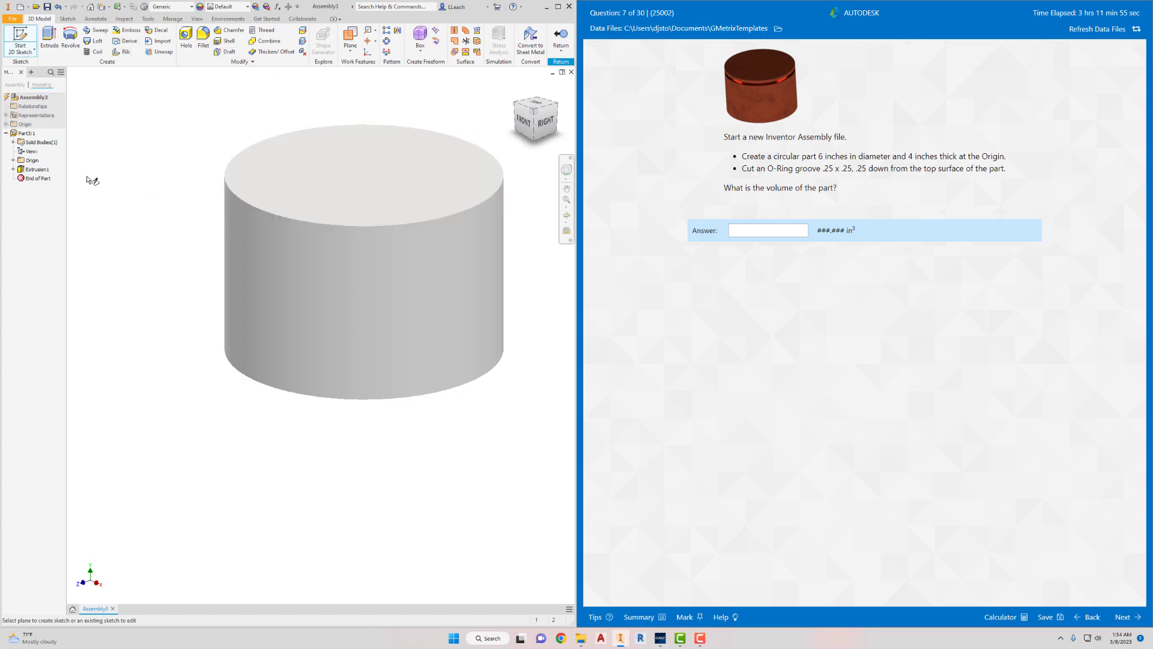
left_click(13, 160)
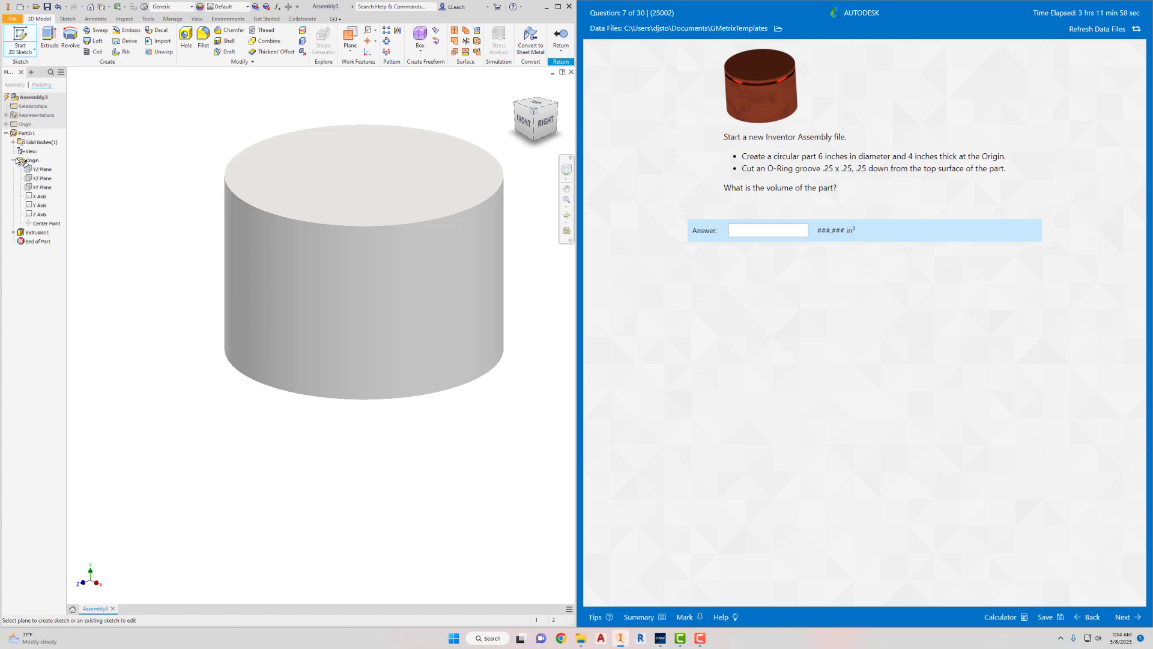
left_click(43, 187)
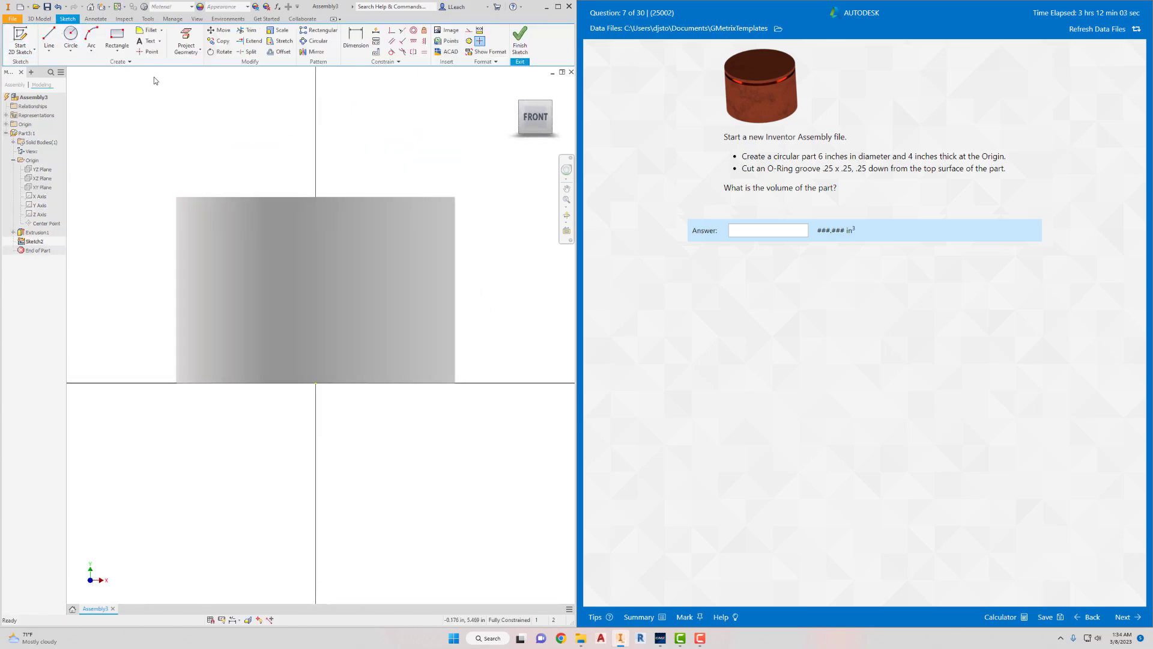
- Sketch a two-point rectangle about 0.38 in wide inward from the cylinder's right edge near its top, and slice the graphics at the sketch plane
left_click(117, 48)
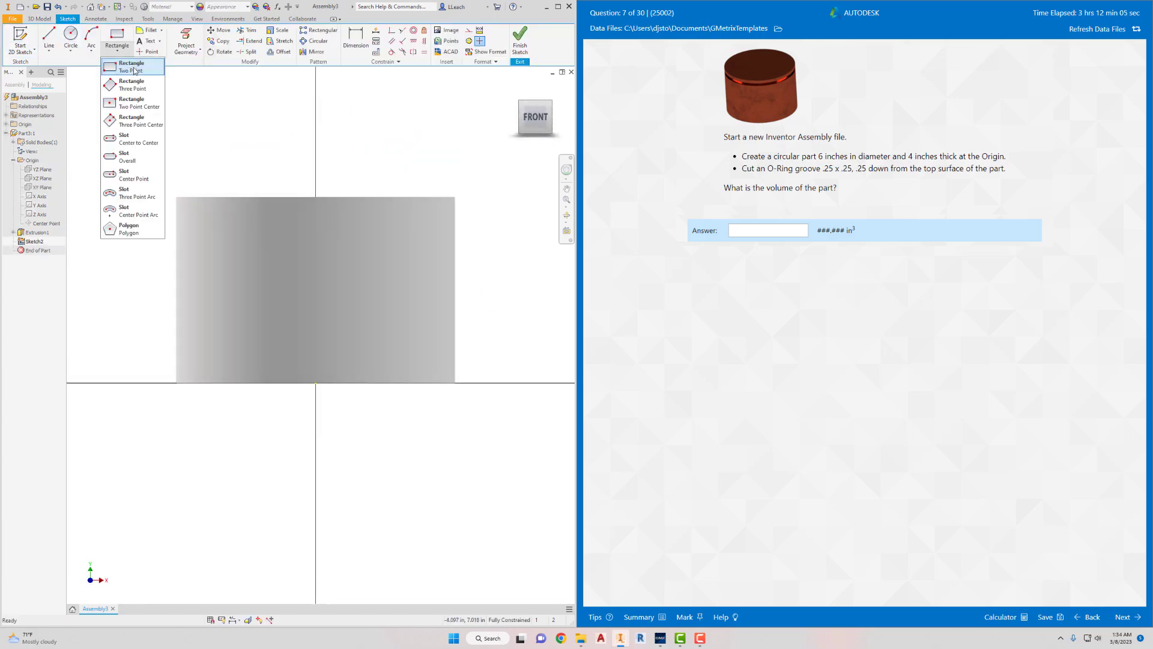
left_click(135, 71)
left_click(455, 215)
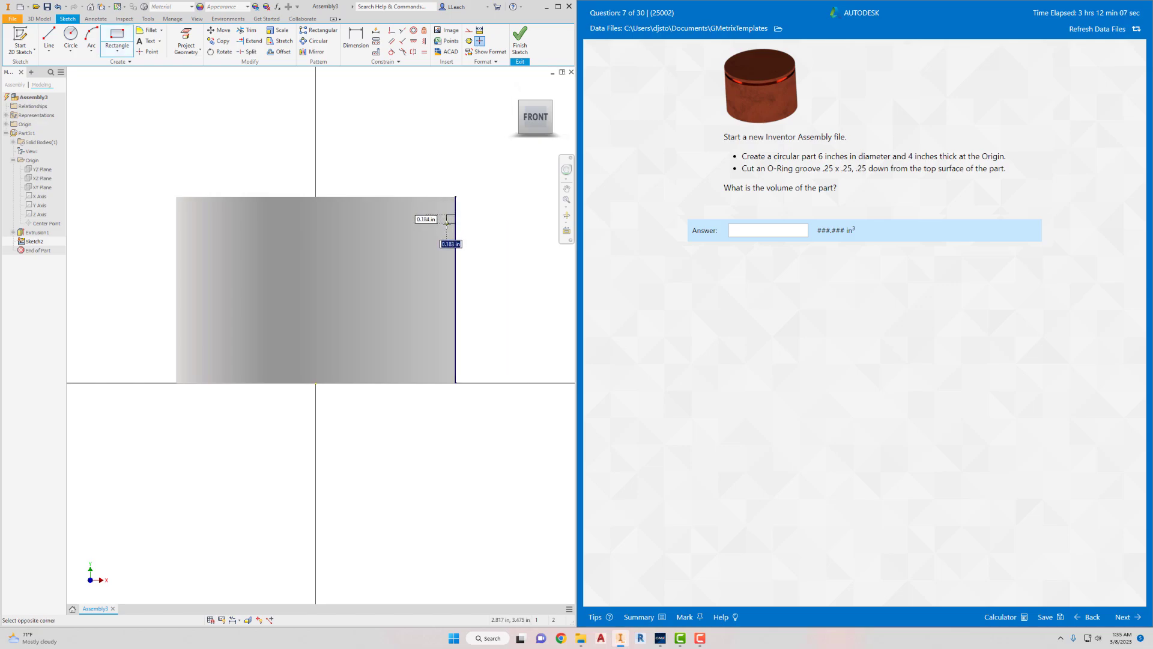
left_click(440, 231)
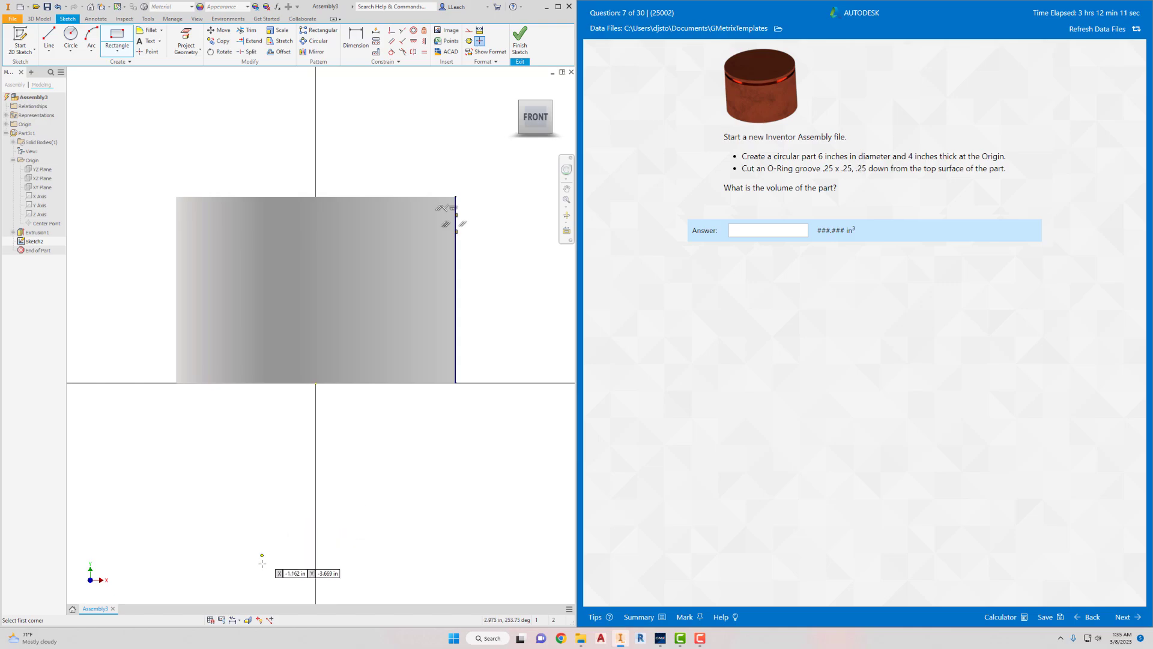
left_click(248, 620)
- Dimension the rectangle's top edge 0.25 in below the cylinder's top surface
scroll(453, 201, "up", 2)
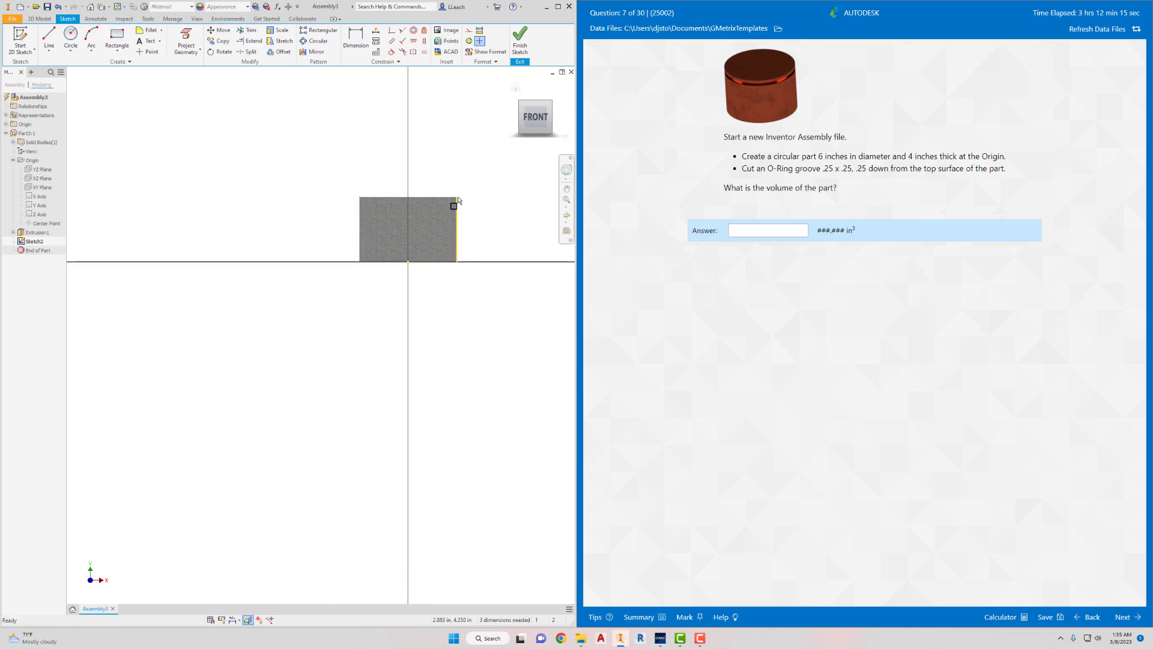
scroll(456, 201, "down", 5)
scroll(453, 211, "down", 1)
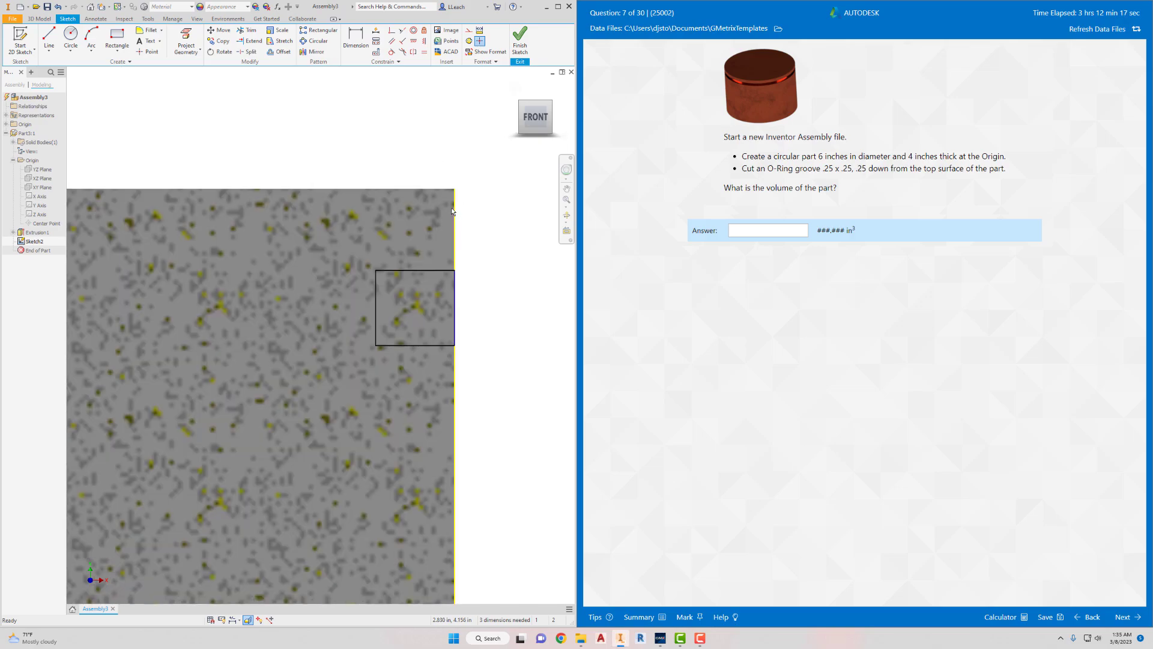
left_click(356, 37)
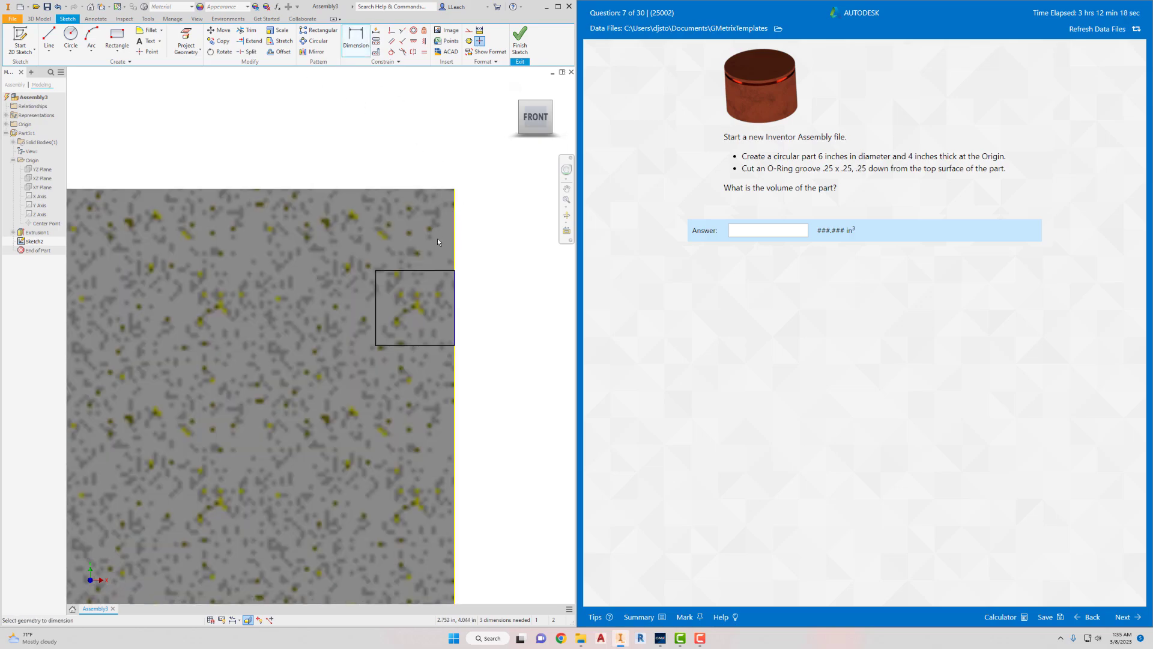
left_click(428, 270)
left_click(431, 190)
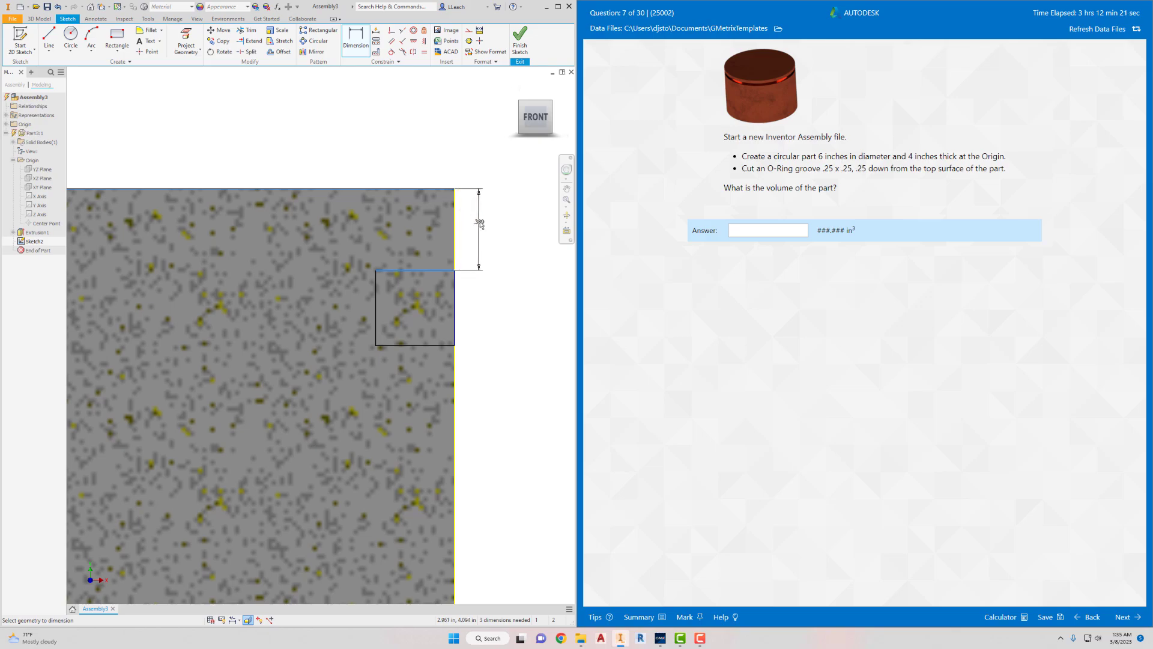
left_click(484, 223)
type(".25")
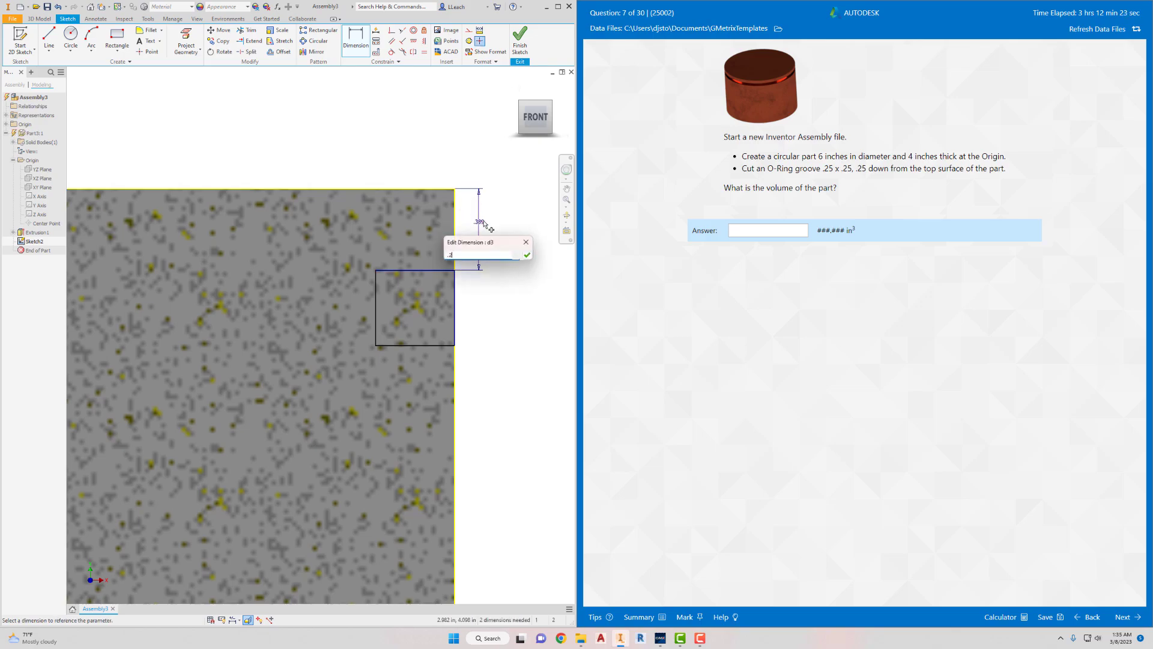
key("Return")
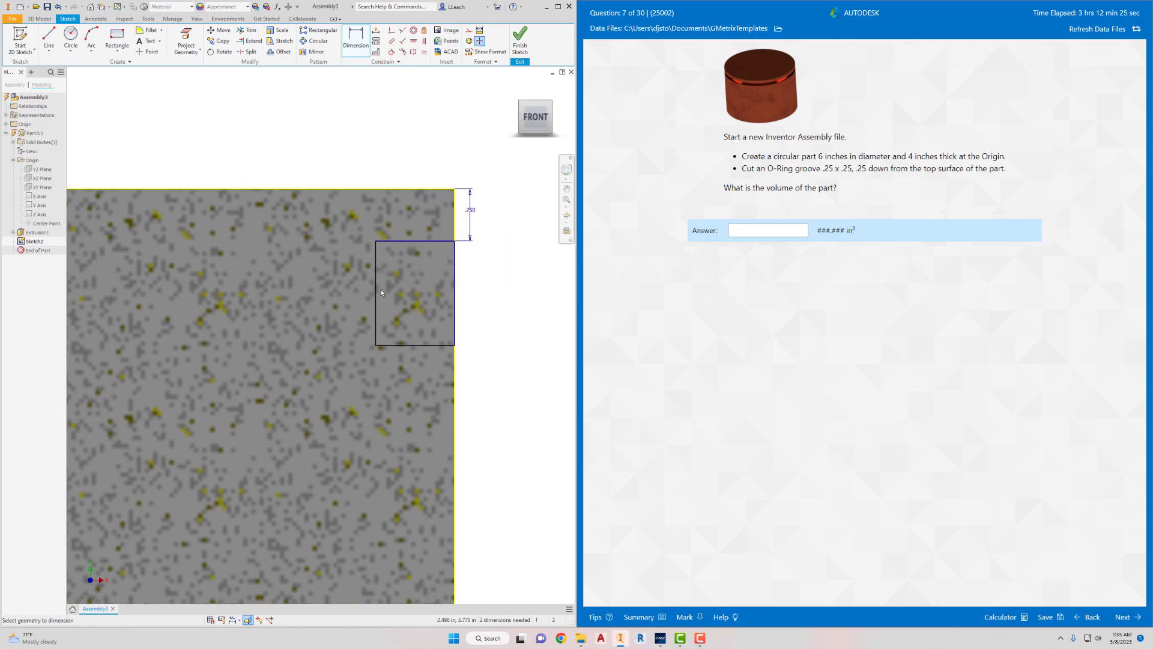
- Dimension the groove rectangle's height at 0.25 in
left_click(377, 293)
left_click(490, 295)
type(".")
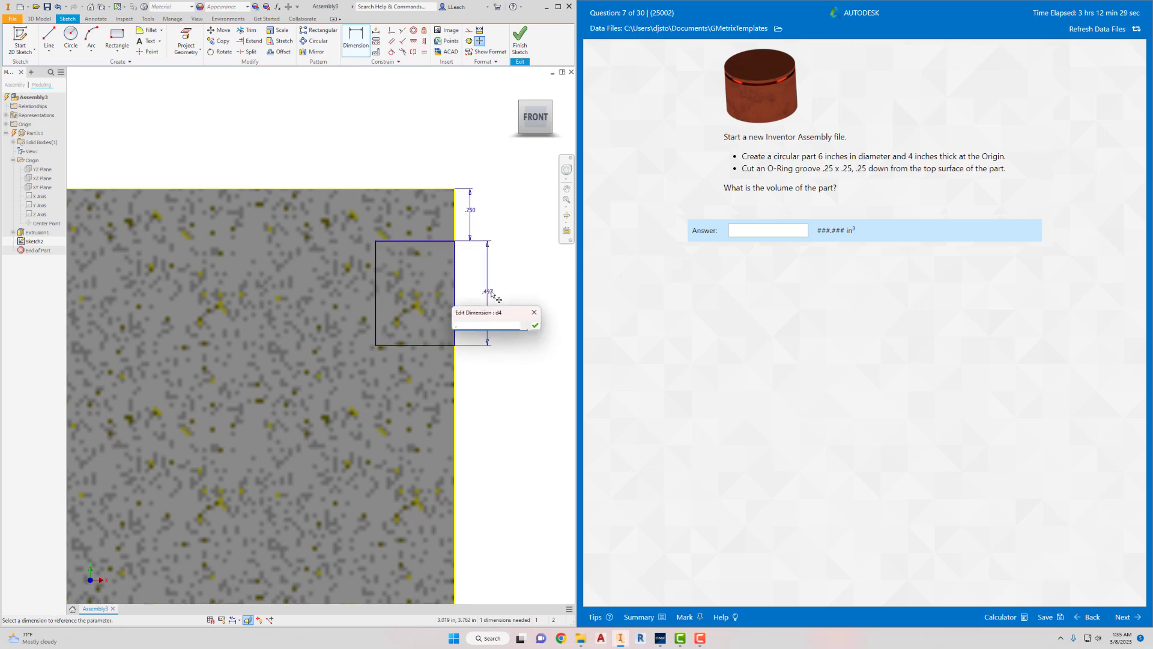
type("25")
key("Return")
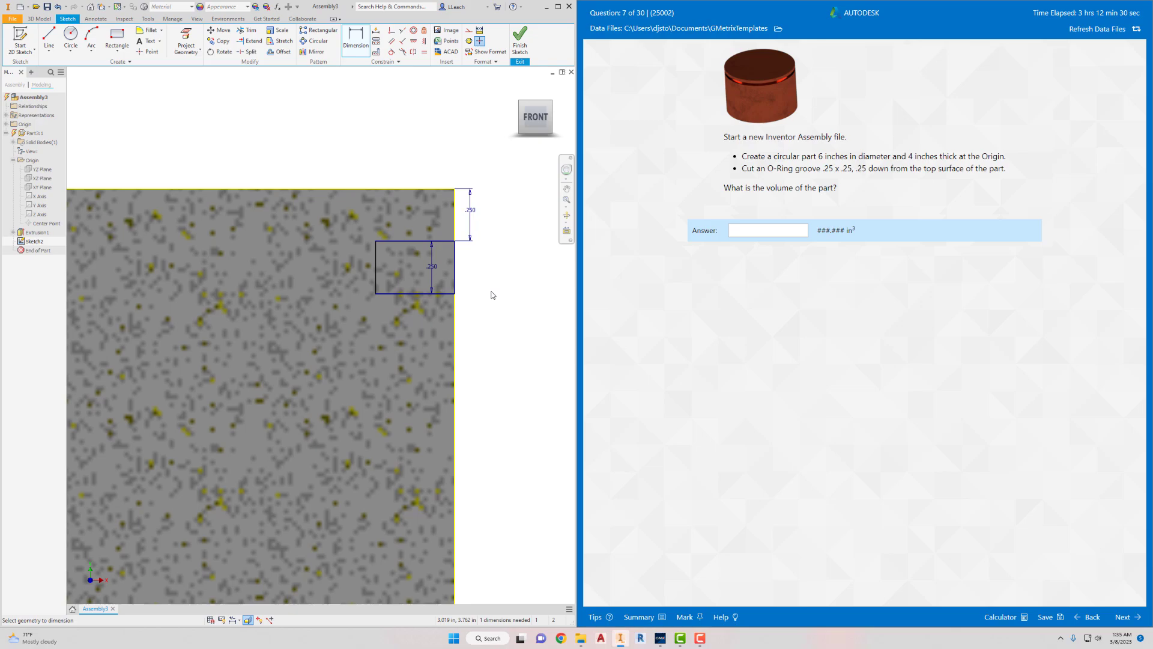
- Dimension the groove rectangle's width at .25 in and finish the sketch
left_click(418, 240)
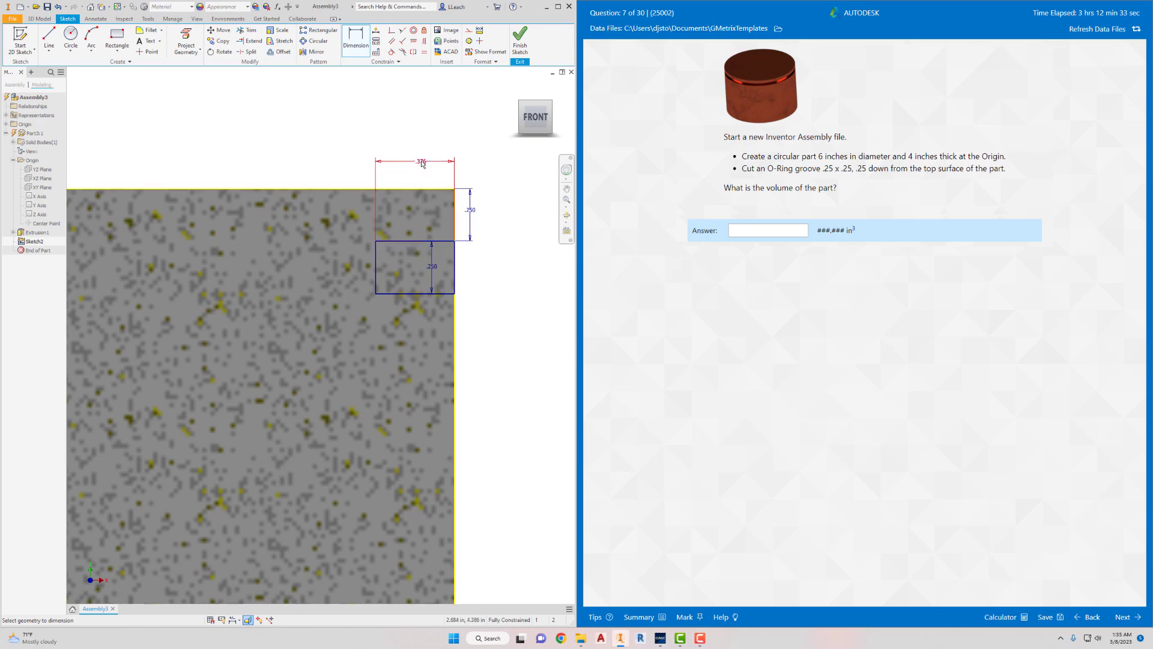
left_click(427, 163)
type(".25")
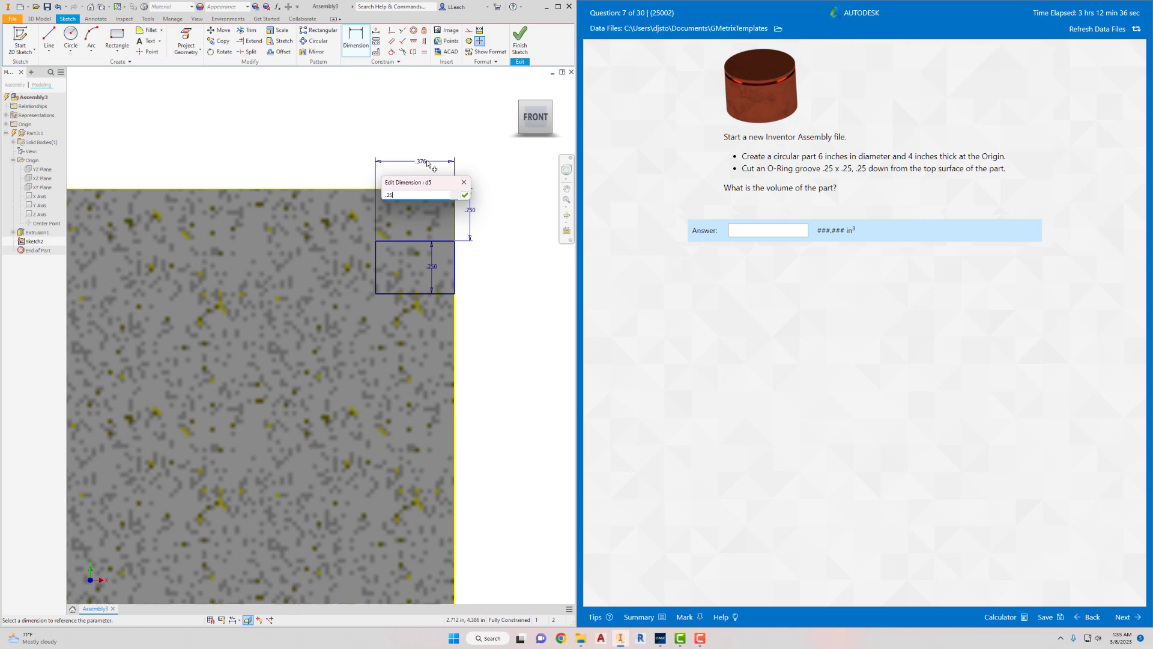
key("Return")
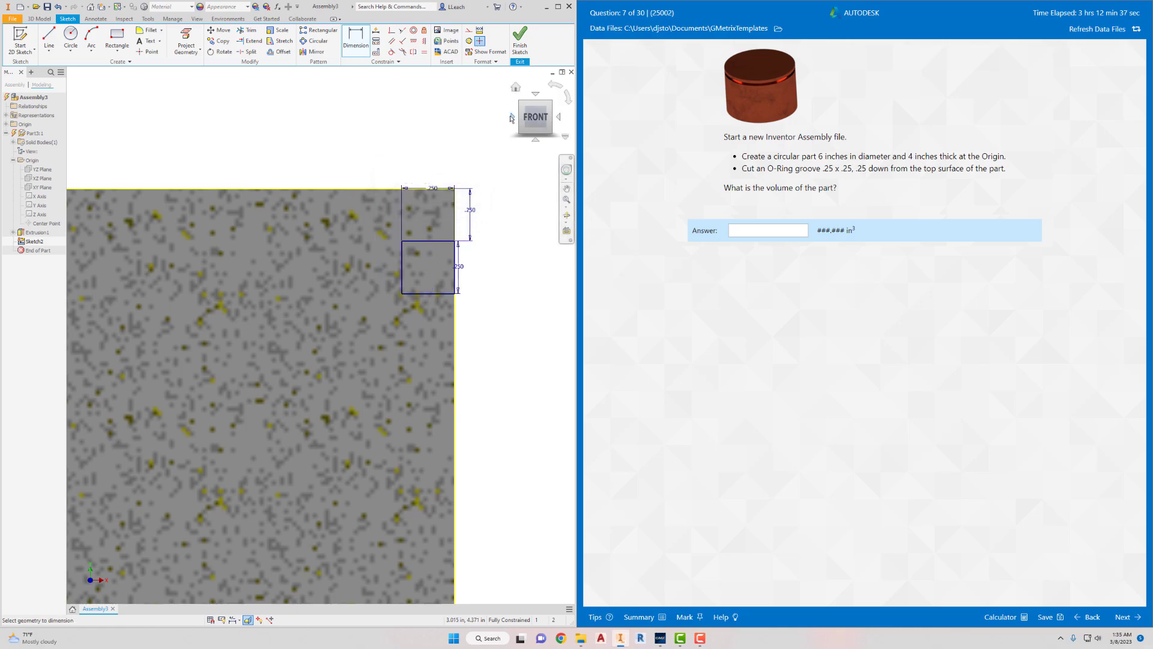
left_click(520, 43)
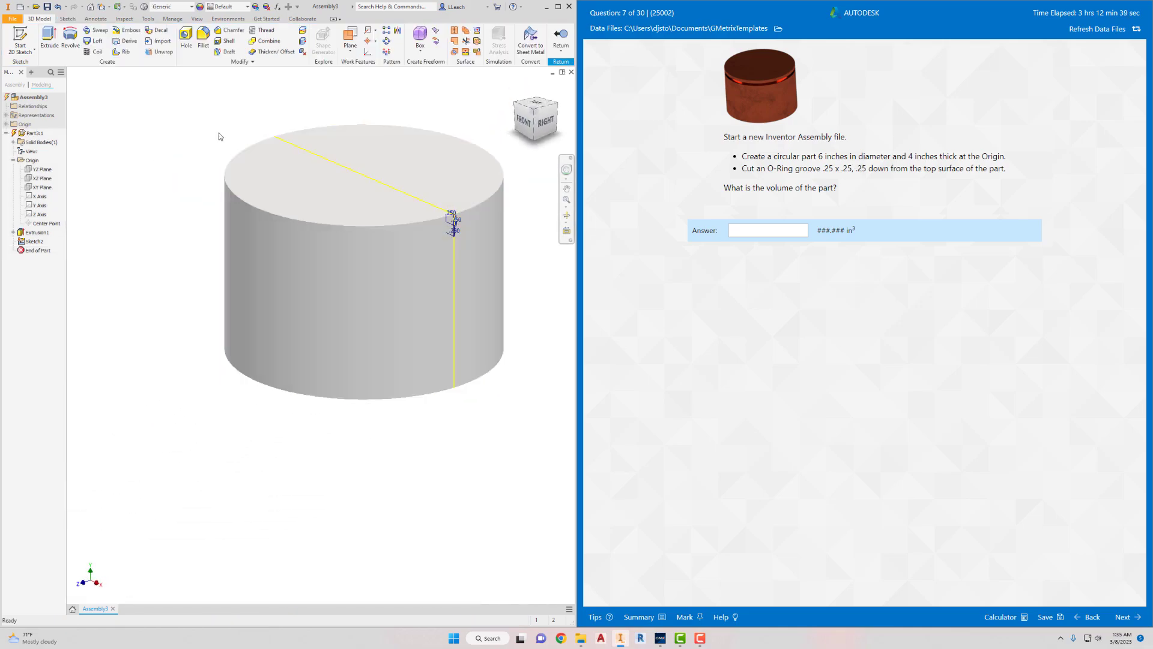
- Revolve the square profile a full 360 degrees around the part's Y axis as a cut to form the O-ring groove
left_click(71, 37)
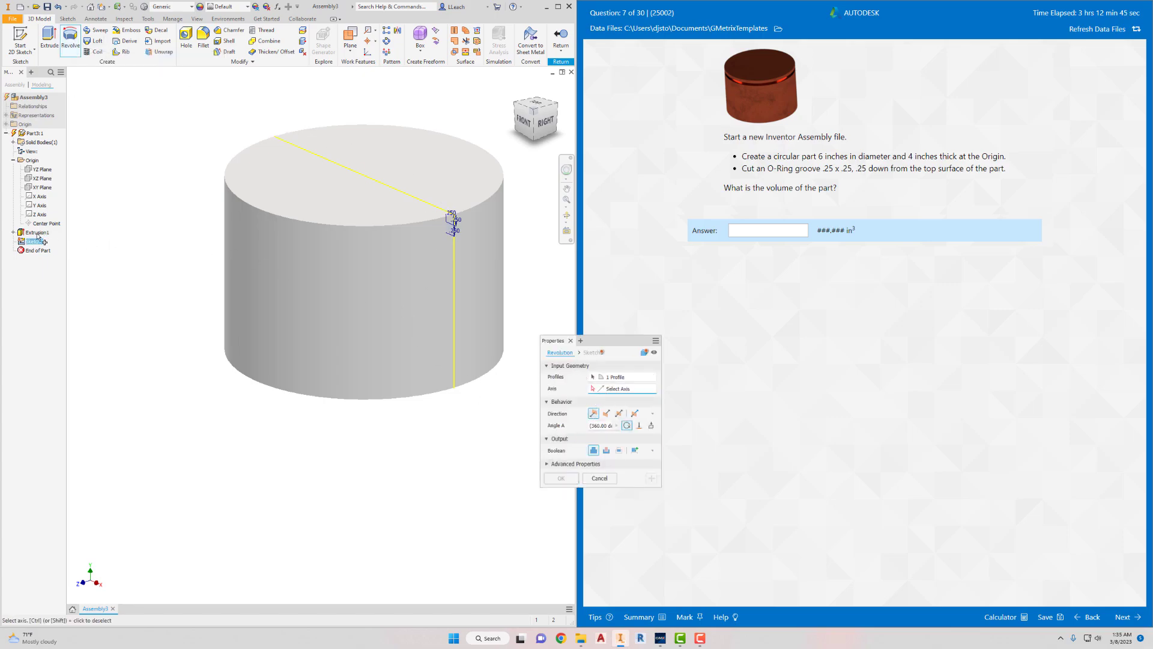
left_click(43, 206)
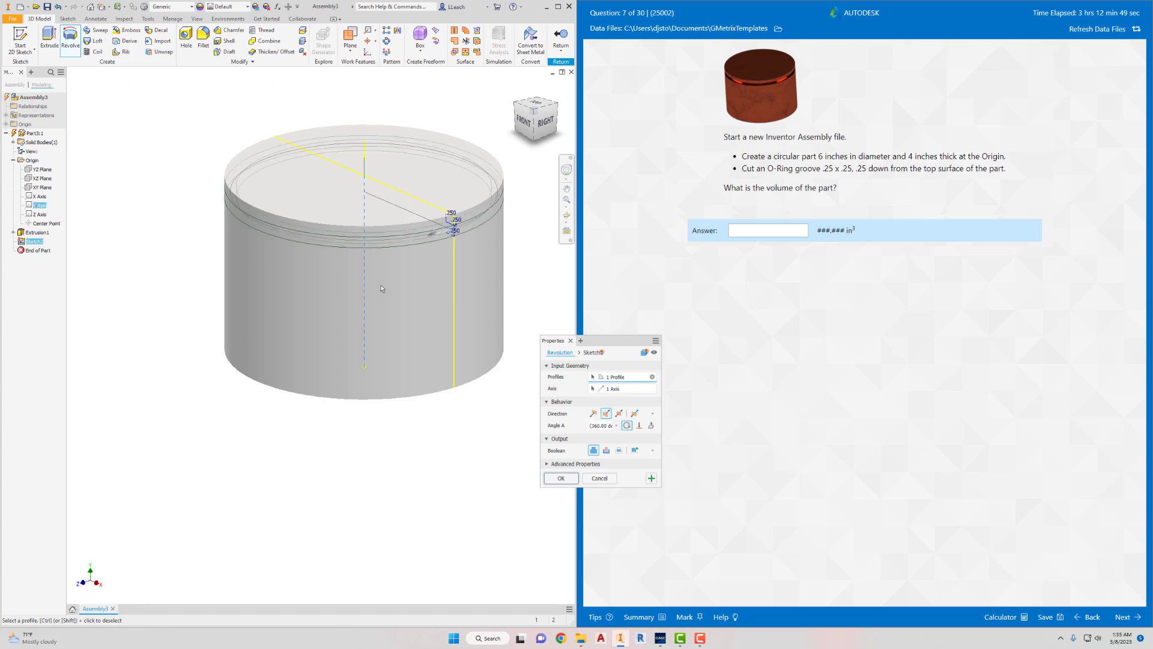
left_click(606, 451)
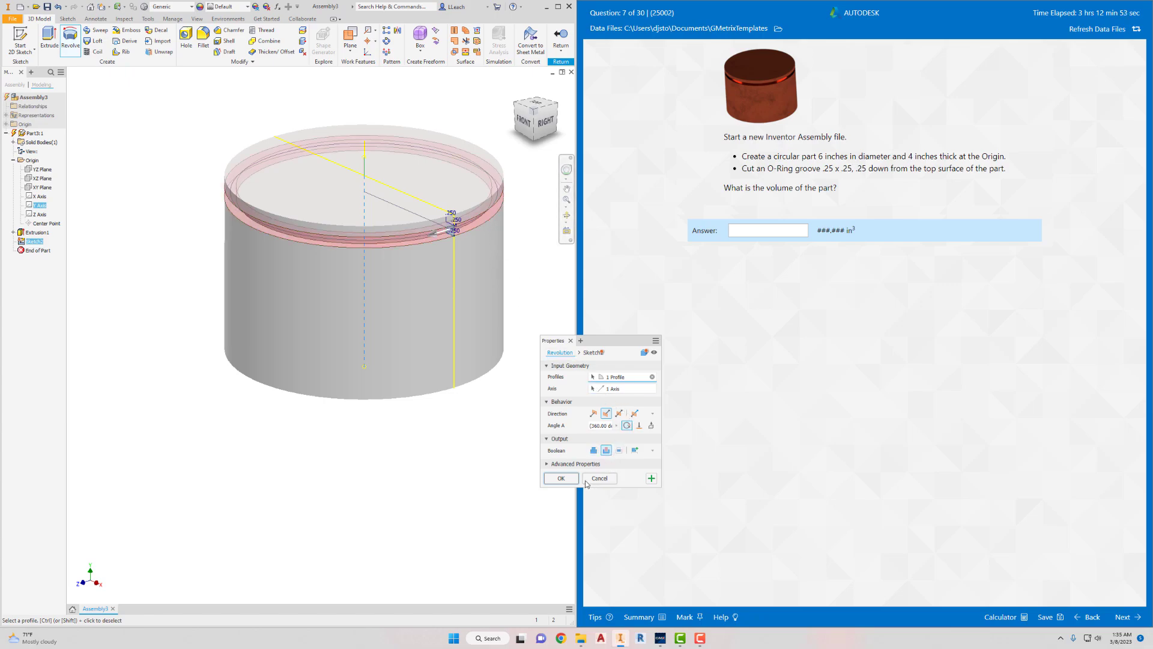
left_click(561, 478)
- Show the part's physical iProperties and update them to calculate its volume
middle_click_drag(247, 231, 210, 307)
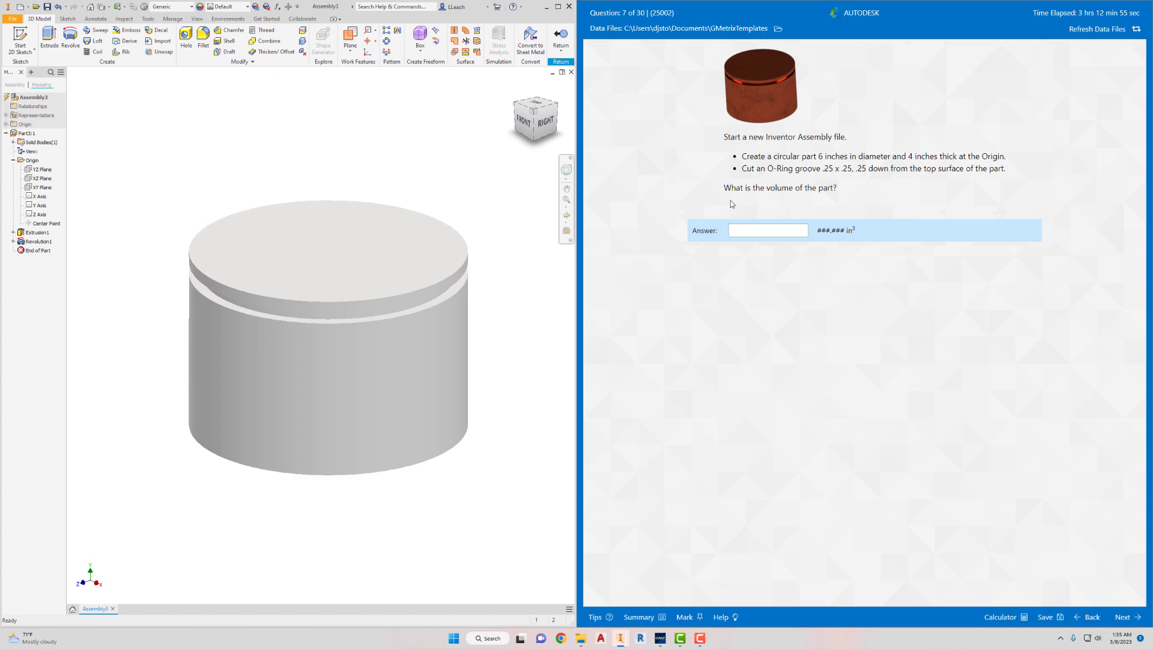
left_click(12, 19)
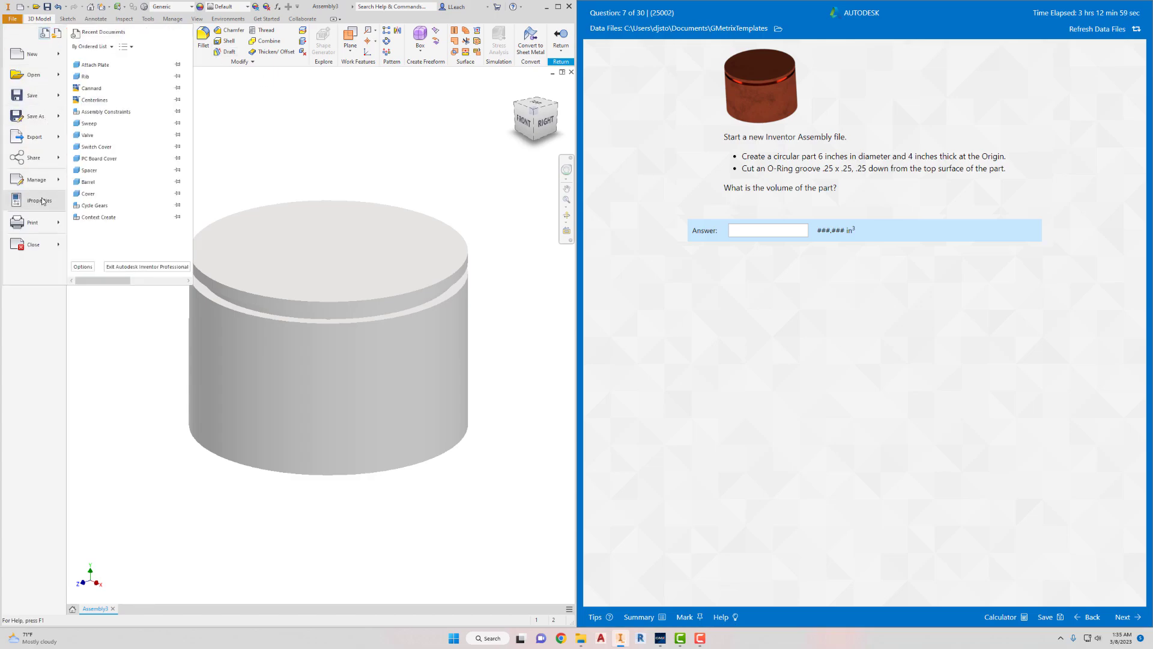
left_click(41, 200)
left_click(224, 197)
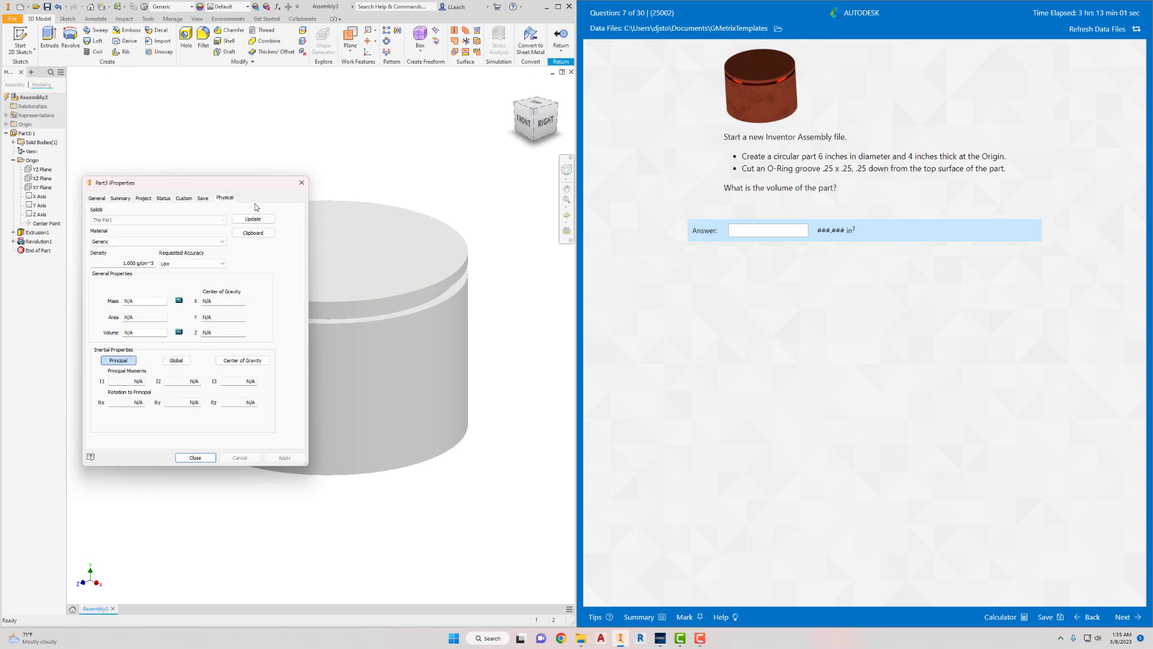
left_click(253, 219)
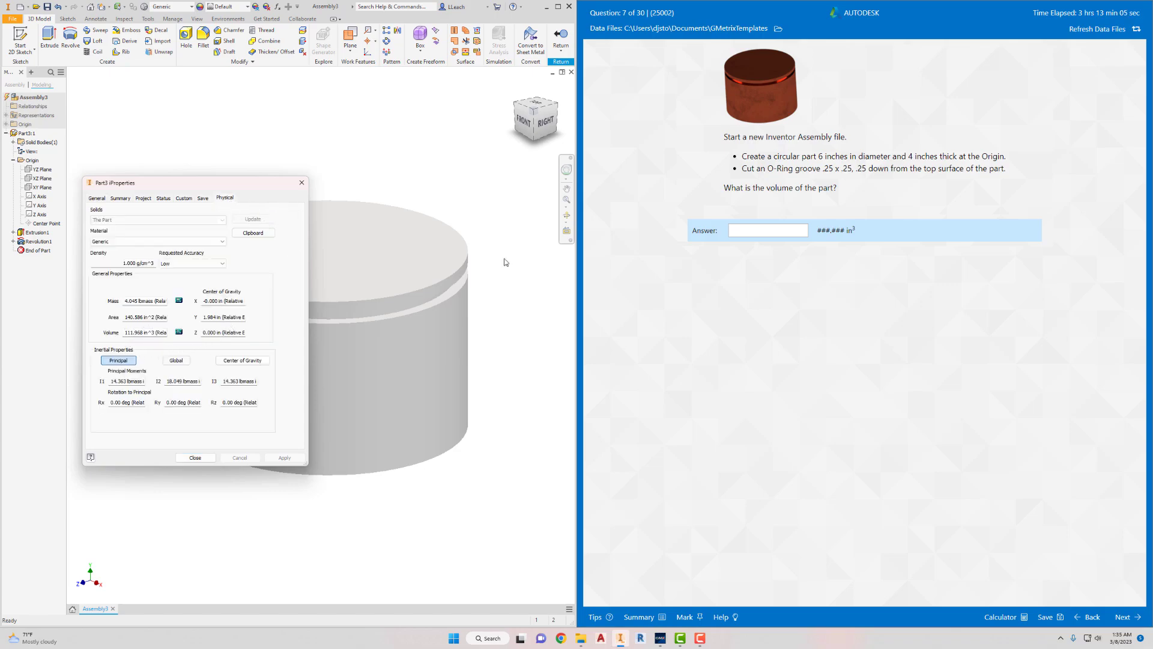
- Enter the part's calculated volume as the answer to question 7
left_click(759, 229)
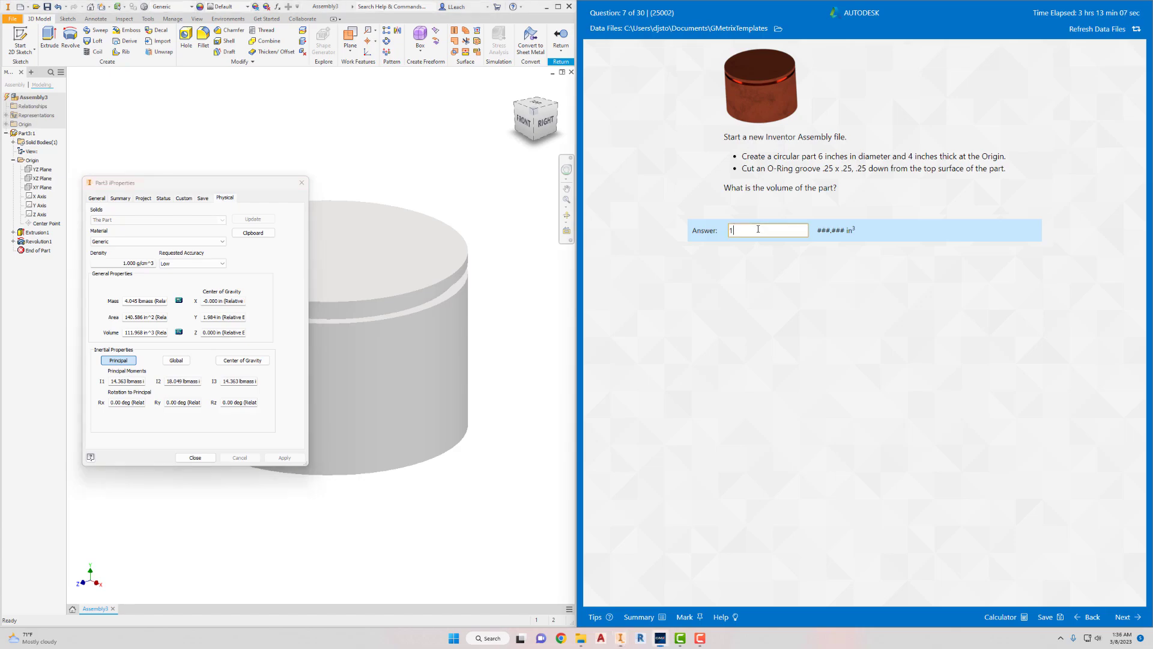
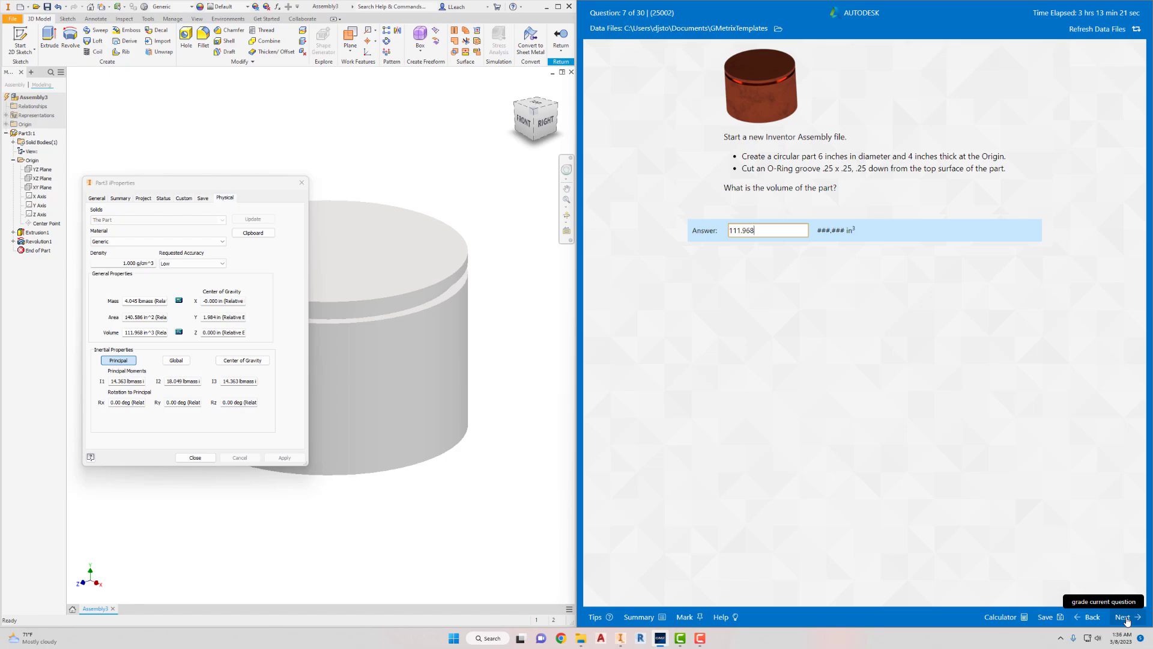
- Submit question 7's answer for grading and continue to question 8
left_click(1124, 618)
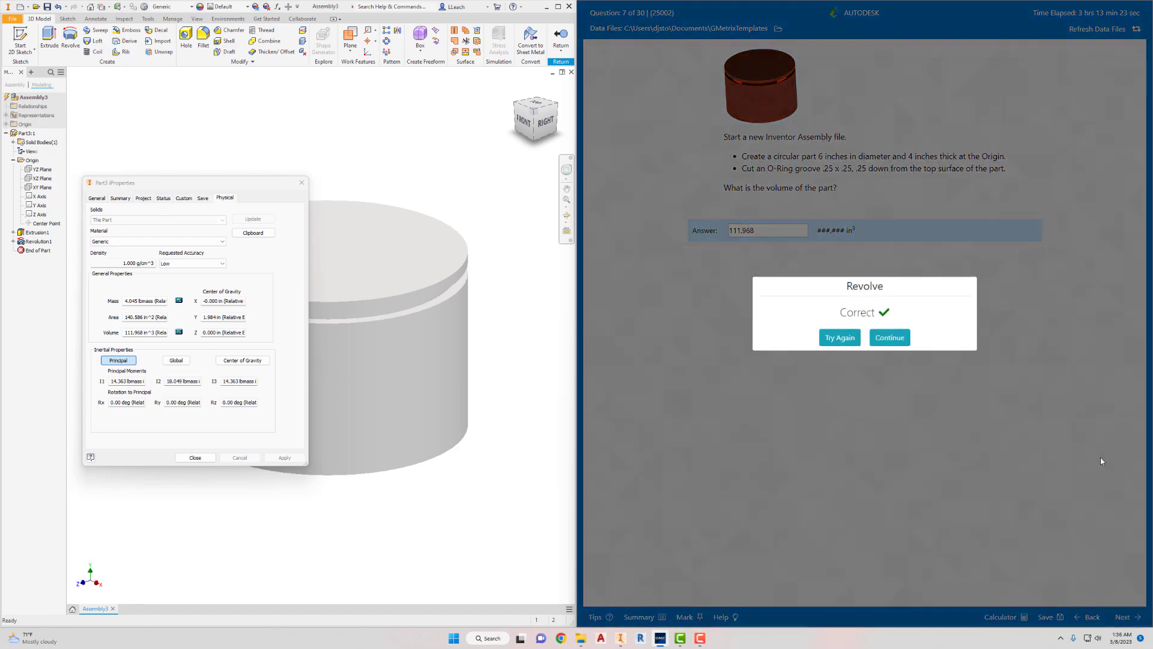
left_click(897, 340)
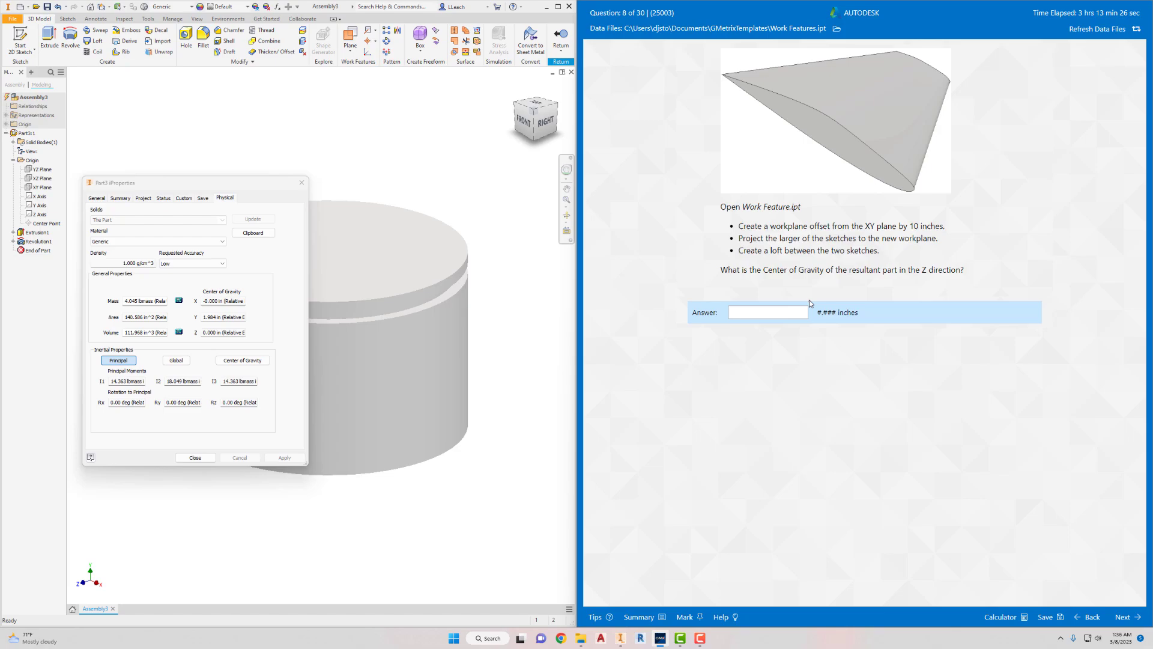
- Close the part's iProperties and close the grooved part's assembly without saving it
left_click(196, 457)
left_click(18, 20)
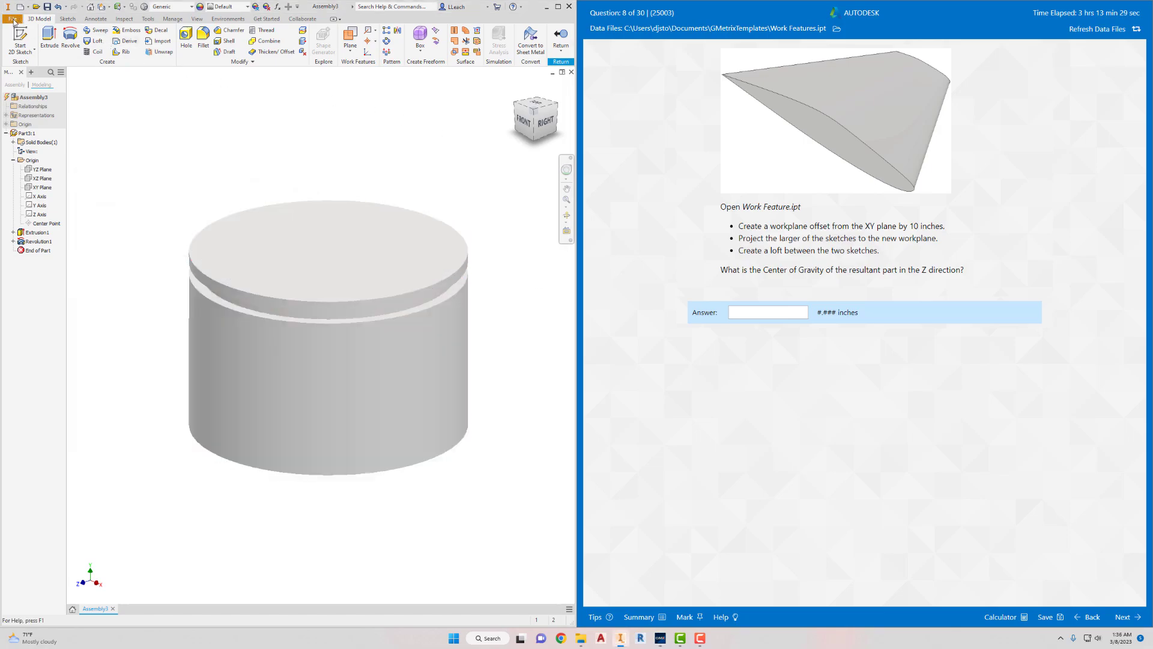
left_click(27, 243)
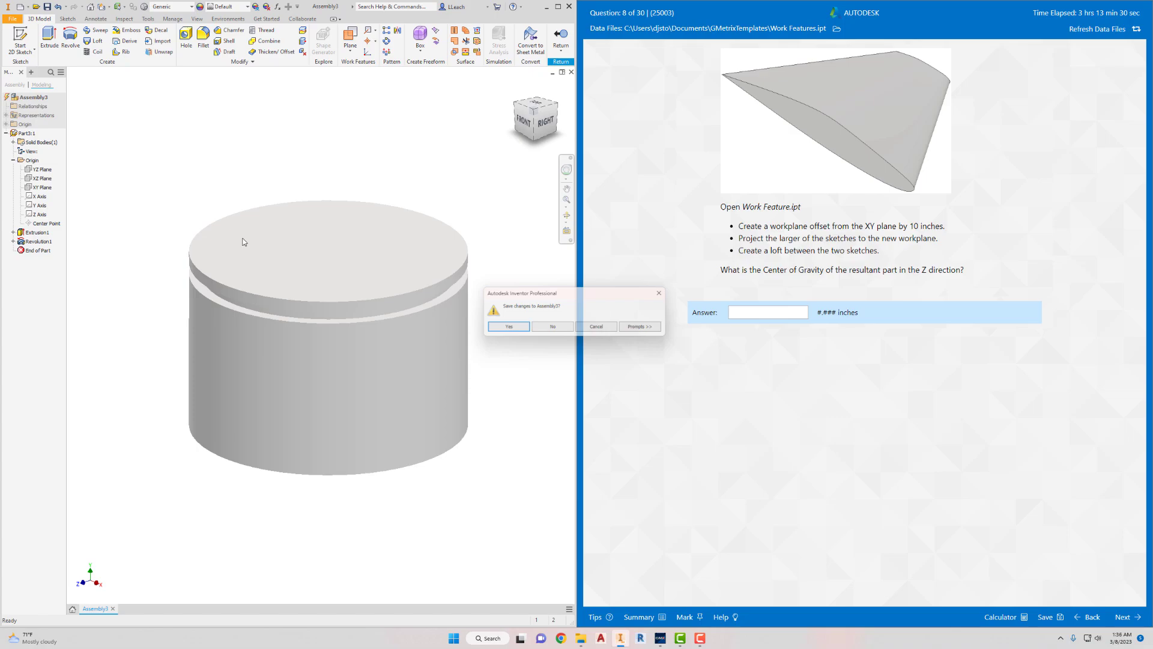
left_click(552, 326)
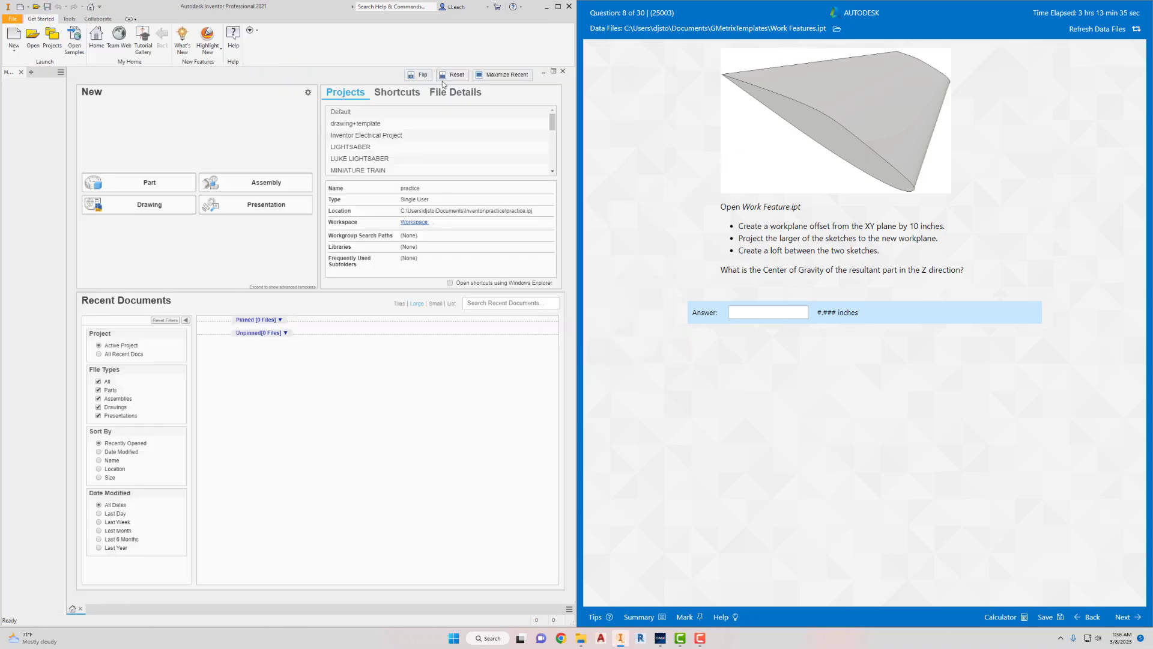
- Open the Work Features part from the GMetrixTemplates folder
left_click(39, 46)
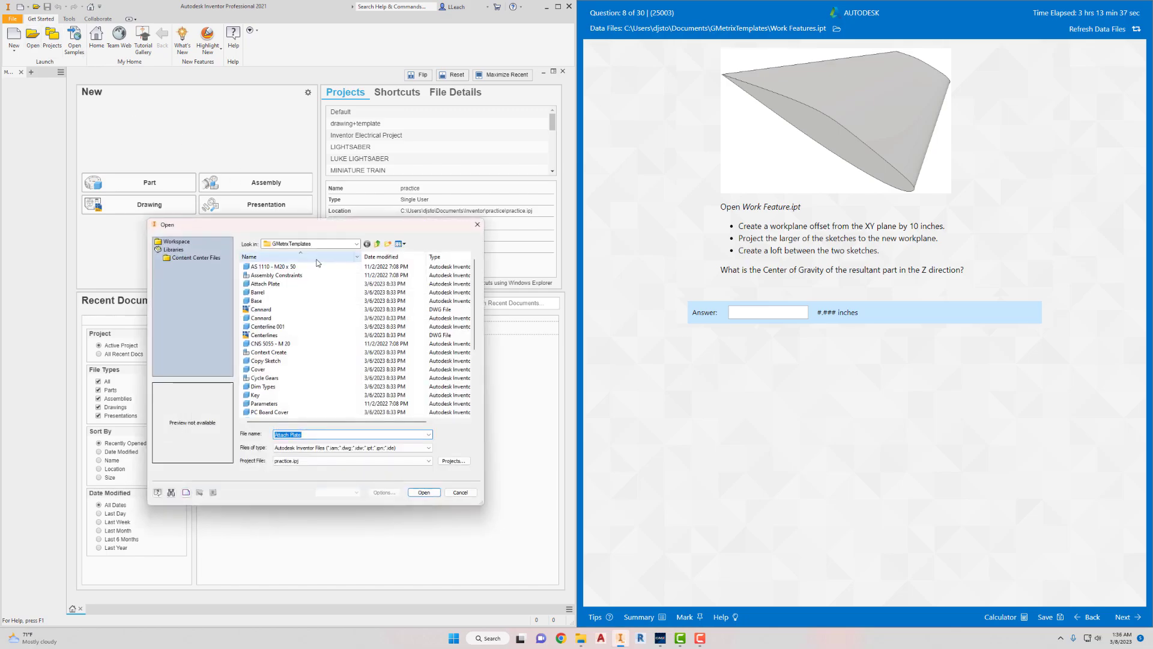
scroll(301, 361, "down", 1)
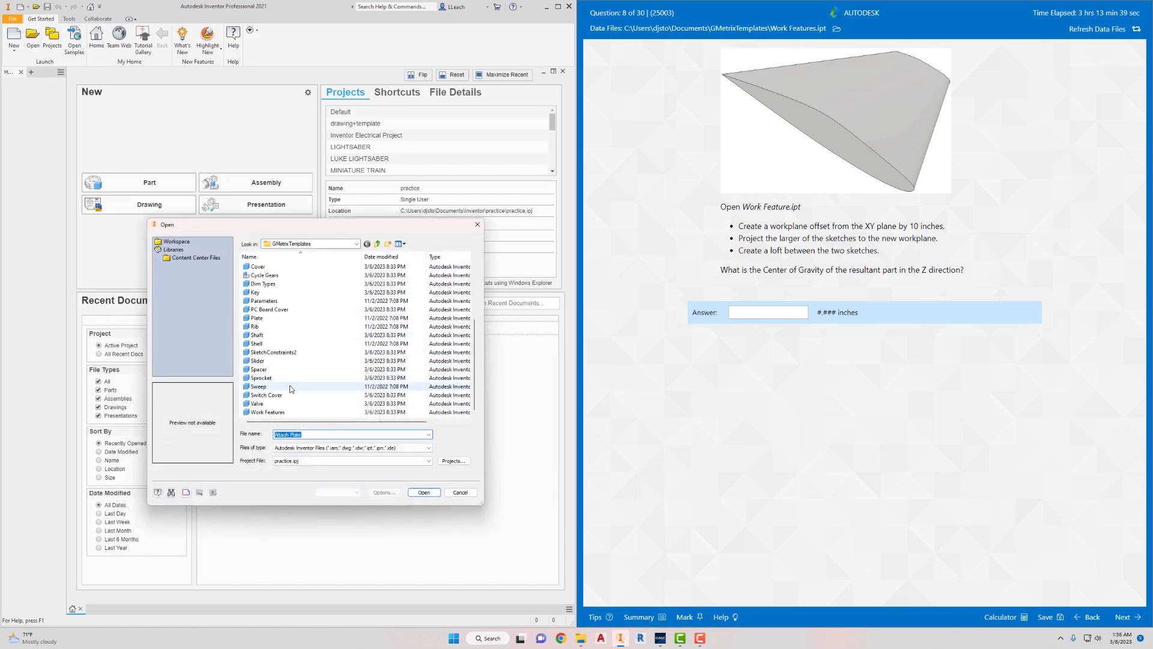
left_click(268, 412)
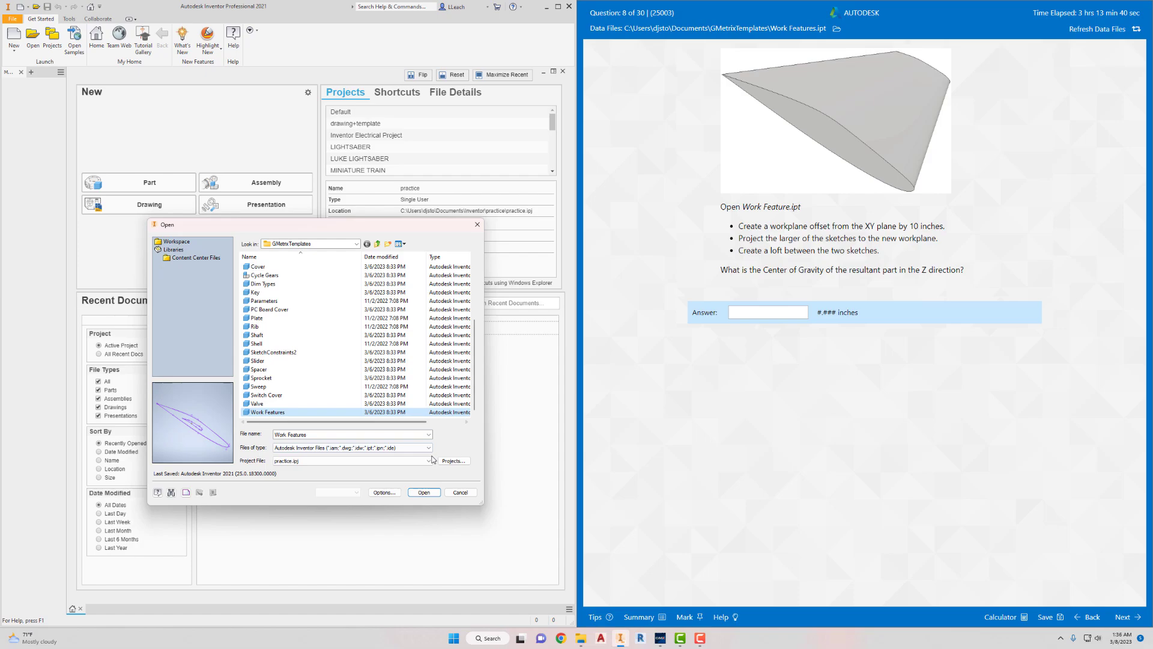
left_click(424, 492)
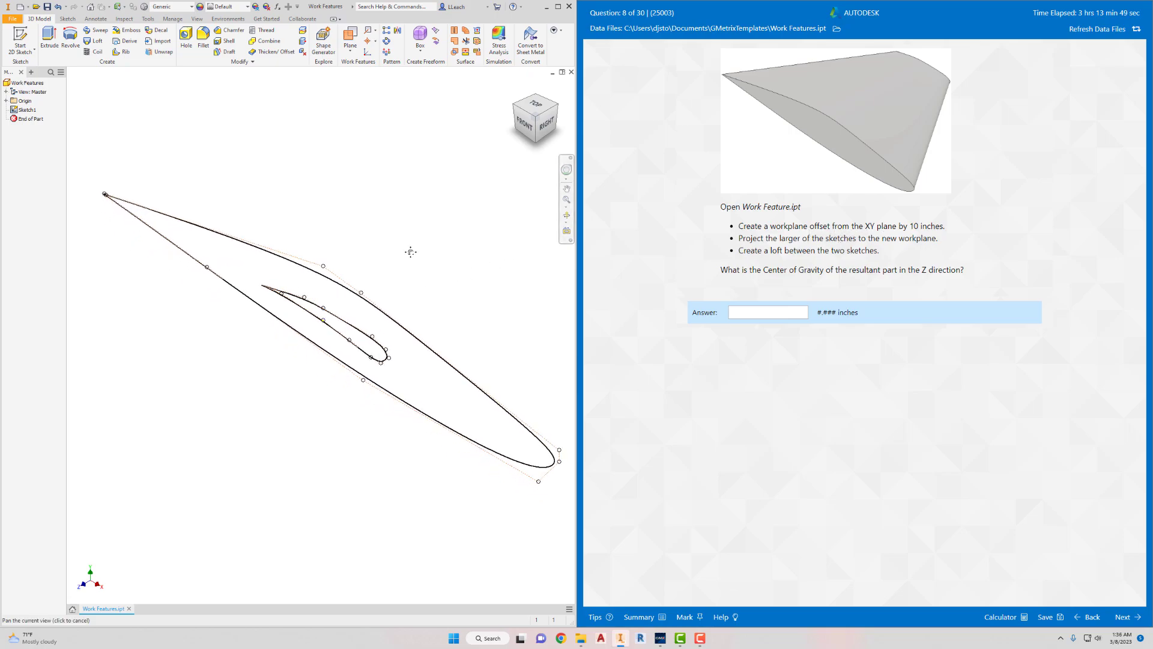
- Create a work plane offset 10 in from the XY plane of the part
left_click(350, 53)
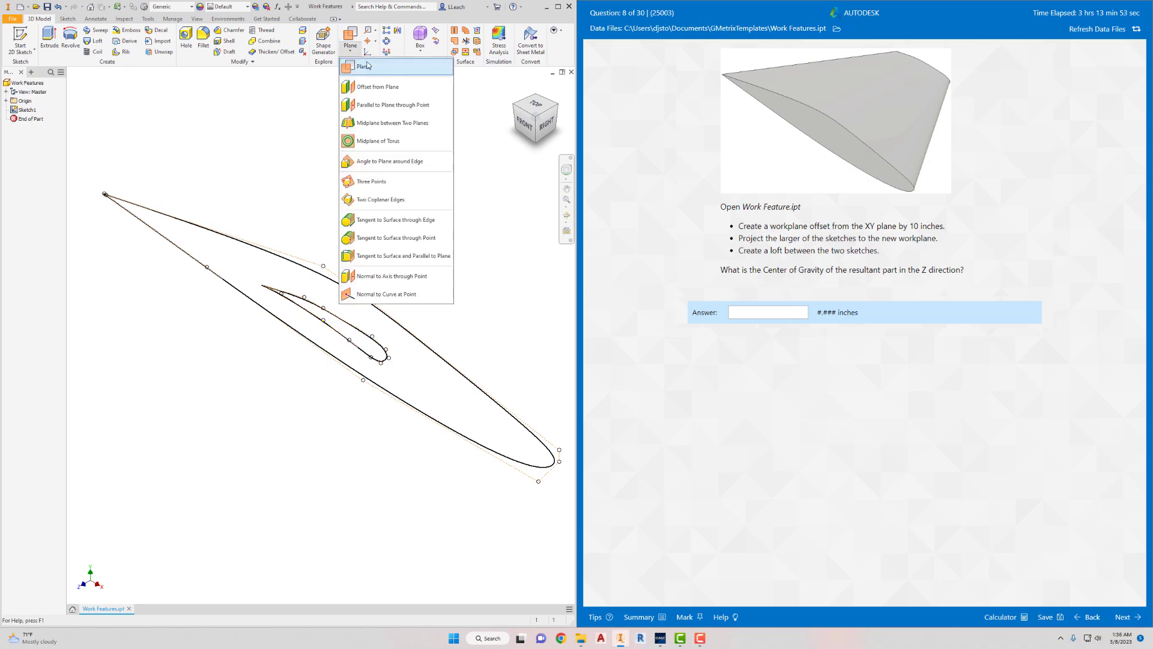
left_click(376, 87)
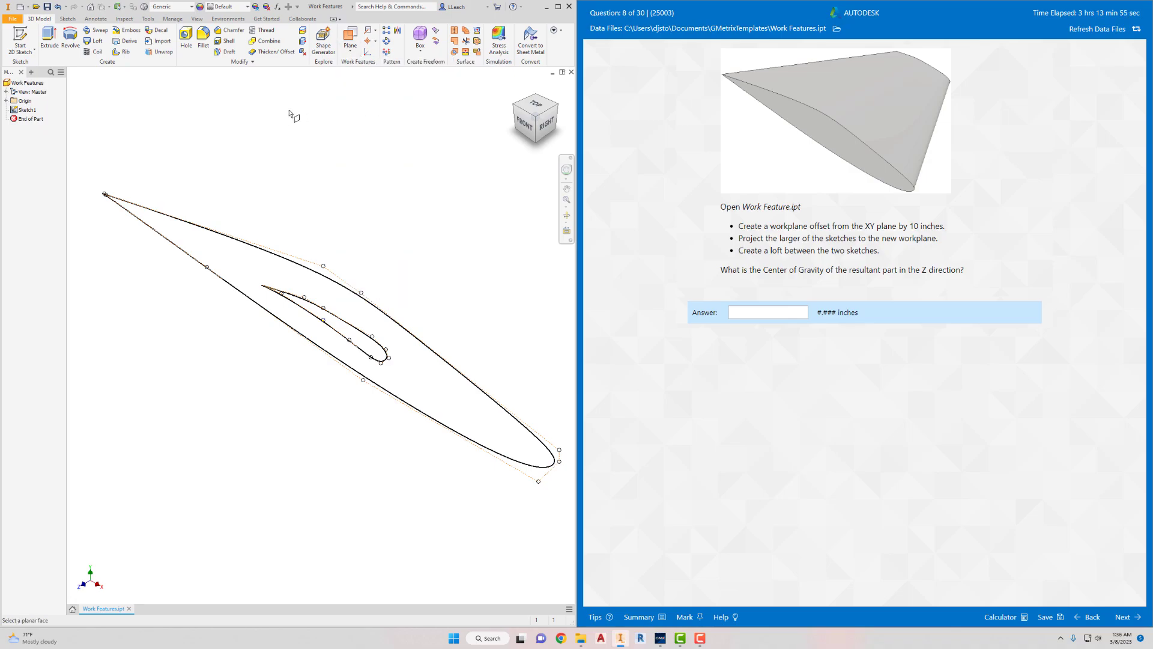
left_click(7, 101)
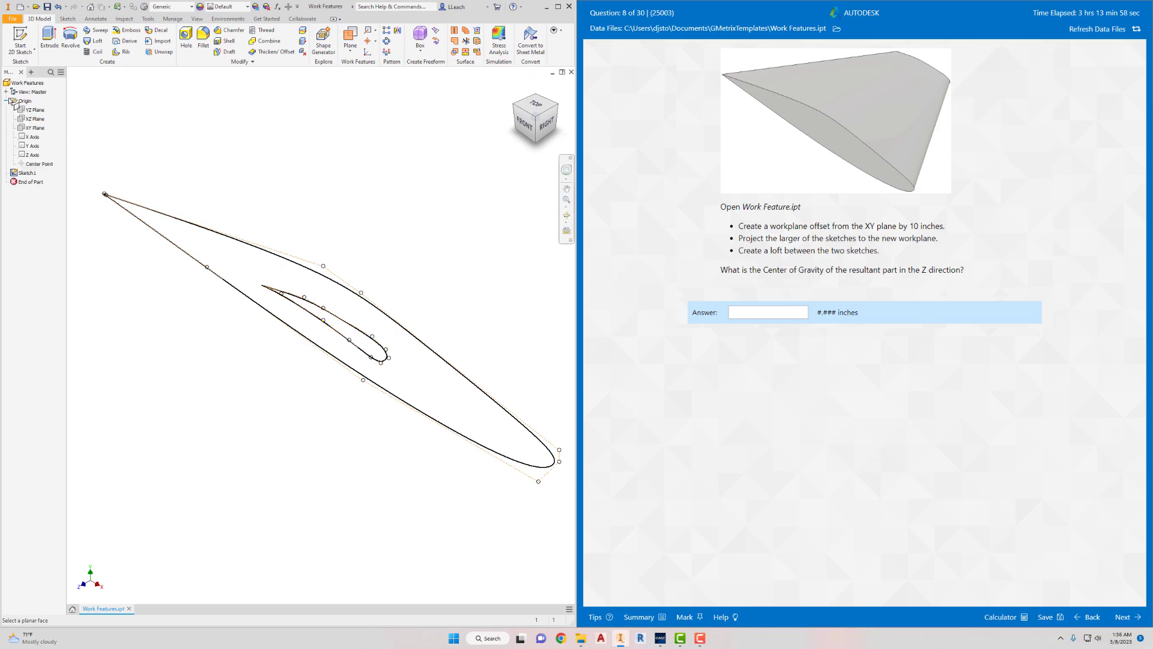
left_click(38, 128)
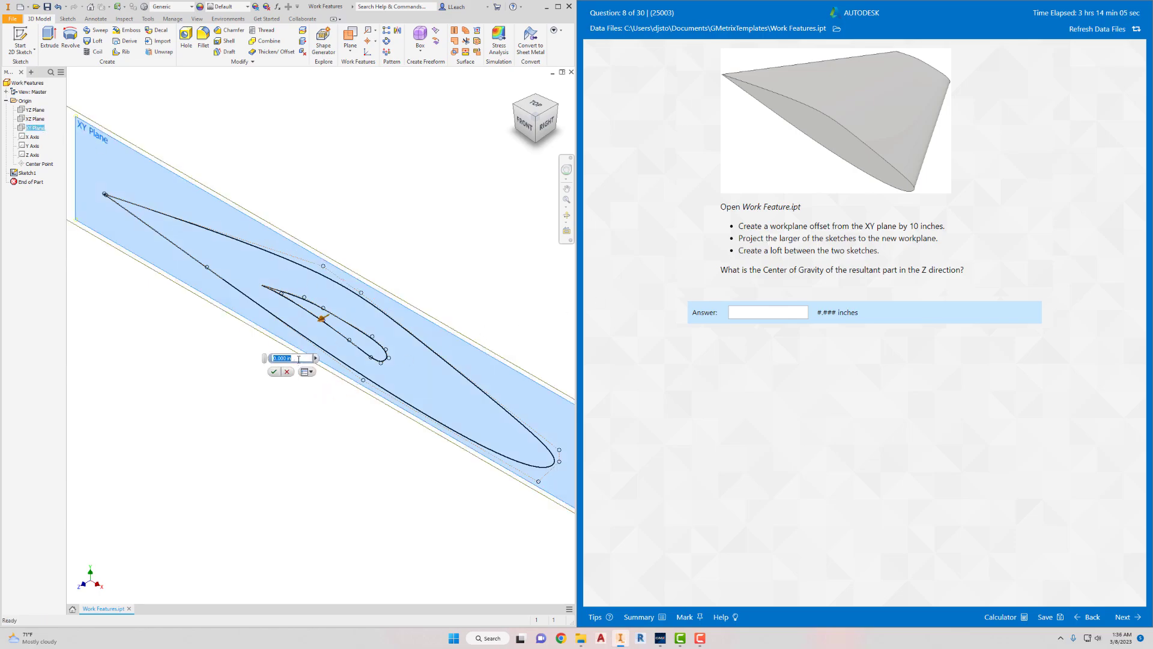
type("10")
left_click(274, 371)
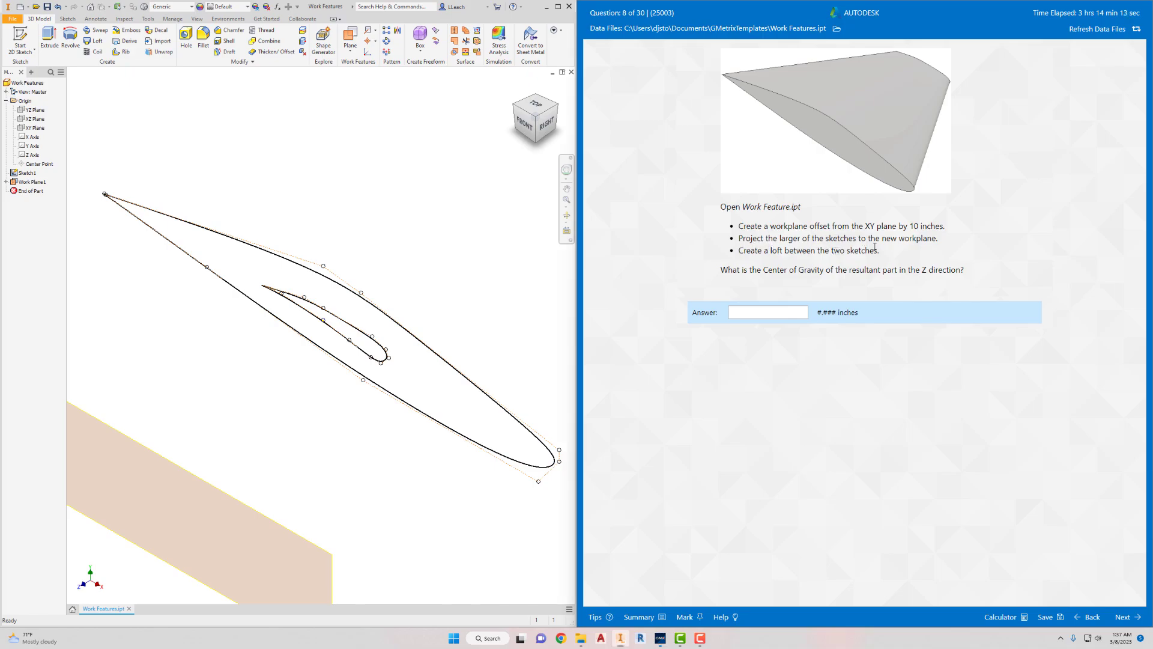
- Start a 2D sketch on the offset work plane, project the larger airfoil profile onto it, and finish the sketch
left_click(894, 234)
scroll(488, 267, "up", 2)
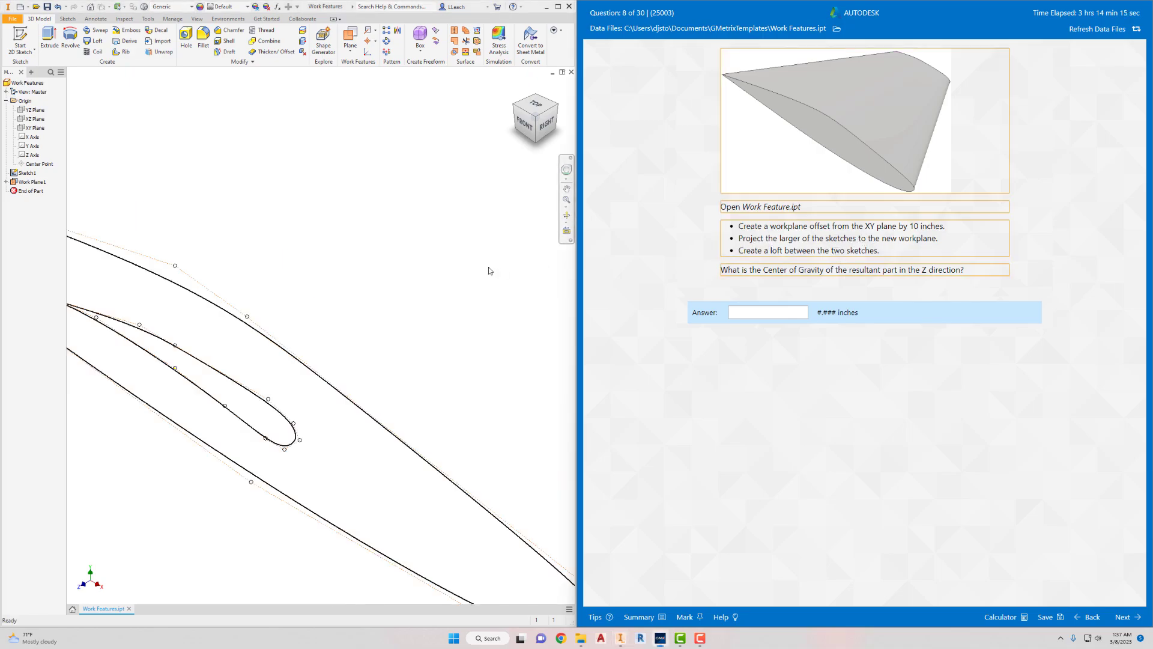
scroll(488, 267, "down", 5)
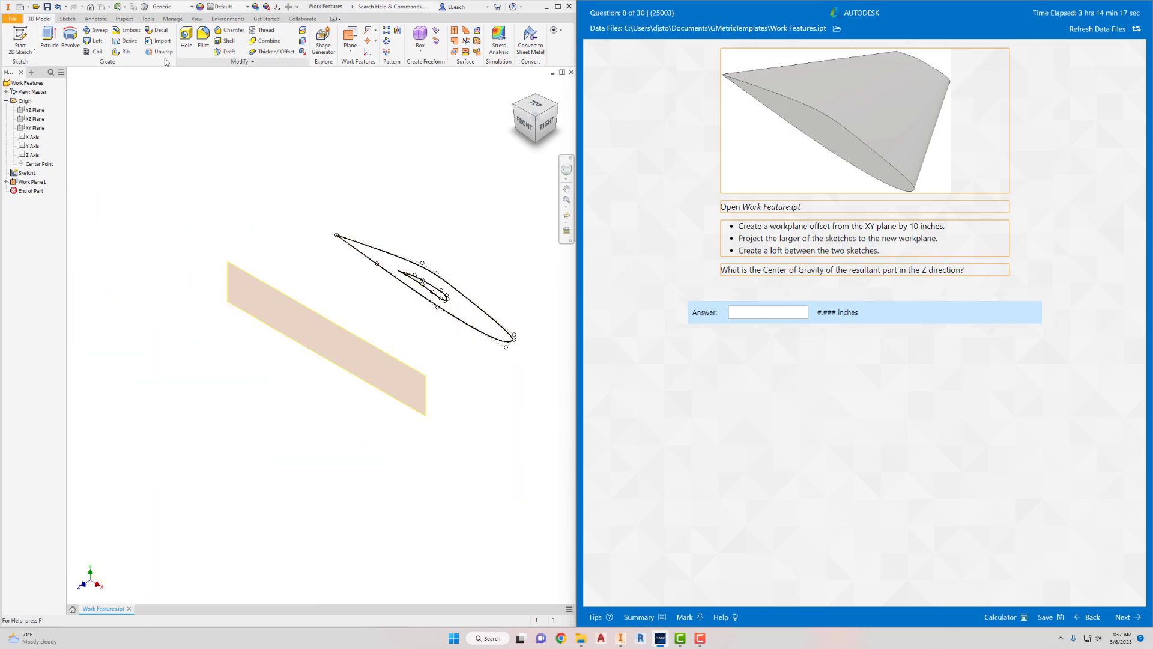
left_click(26, 55)
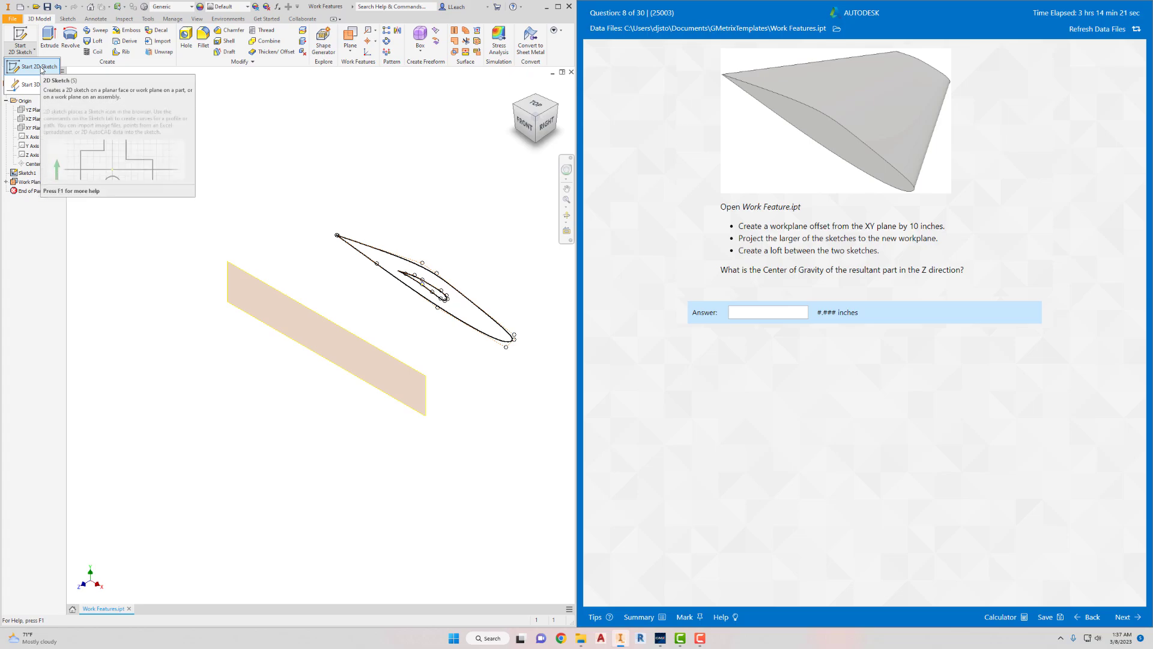
left_click(39, 67)
left_click(253, 283)
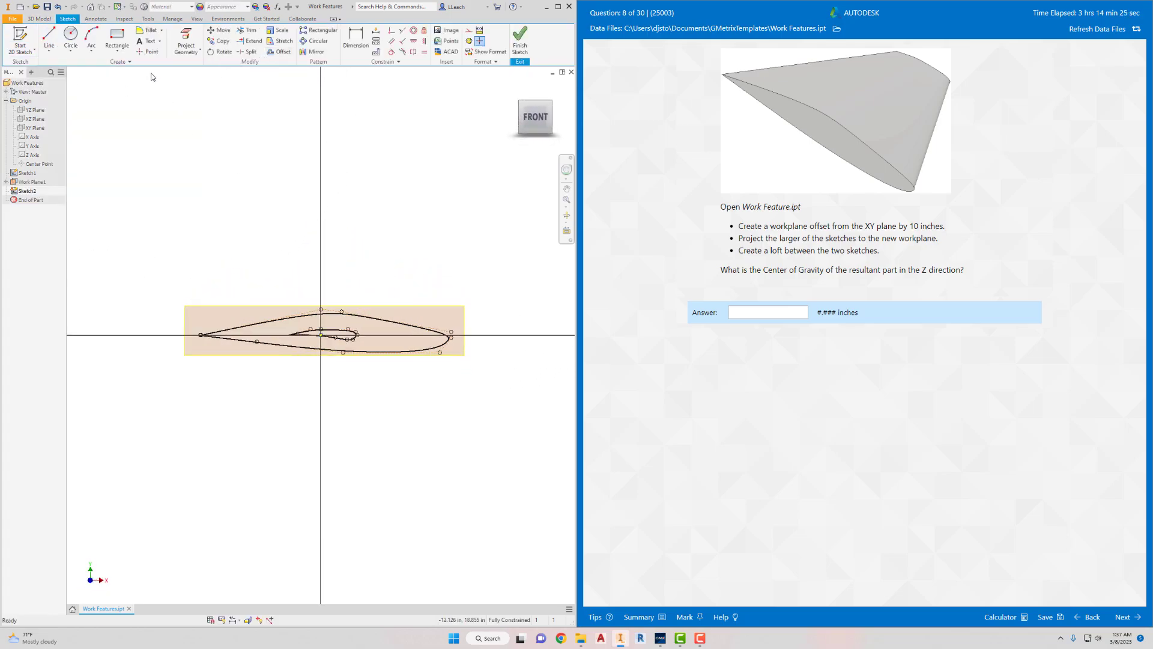
left_click(194, 51)
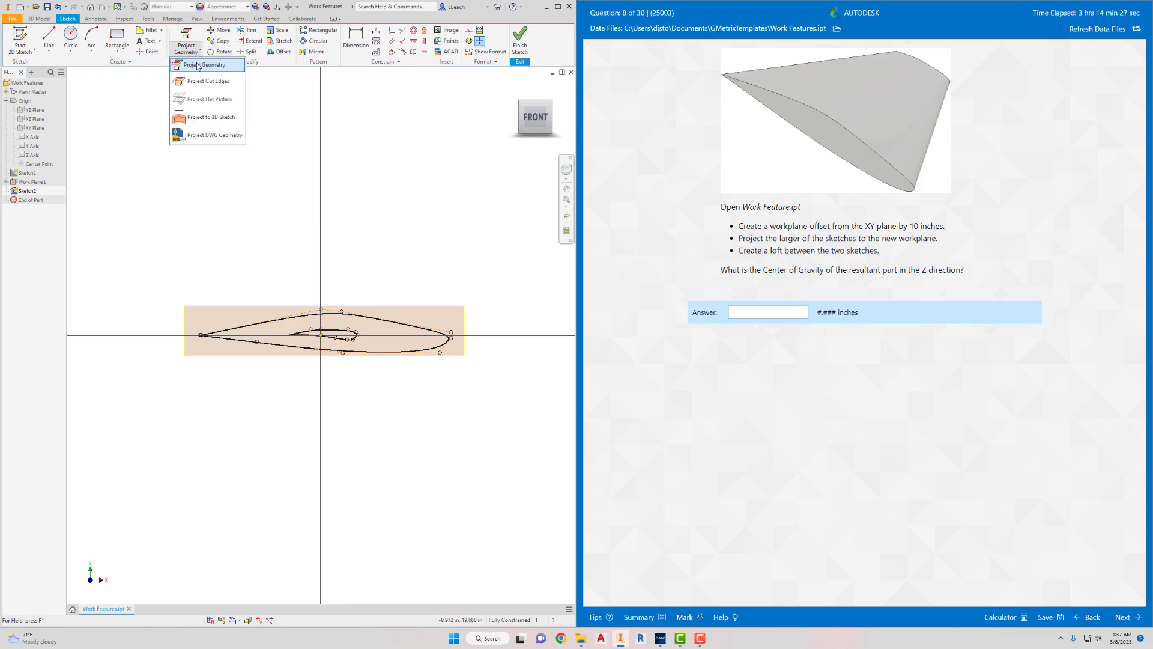
left_click(198, 66)
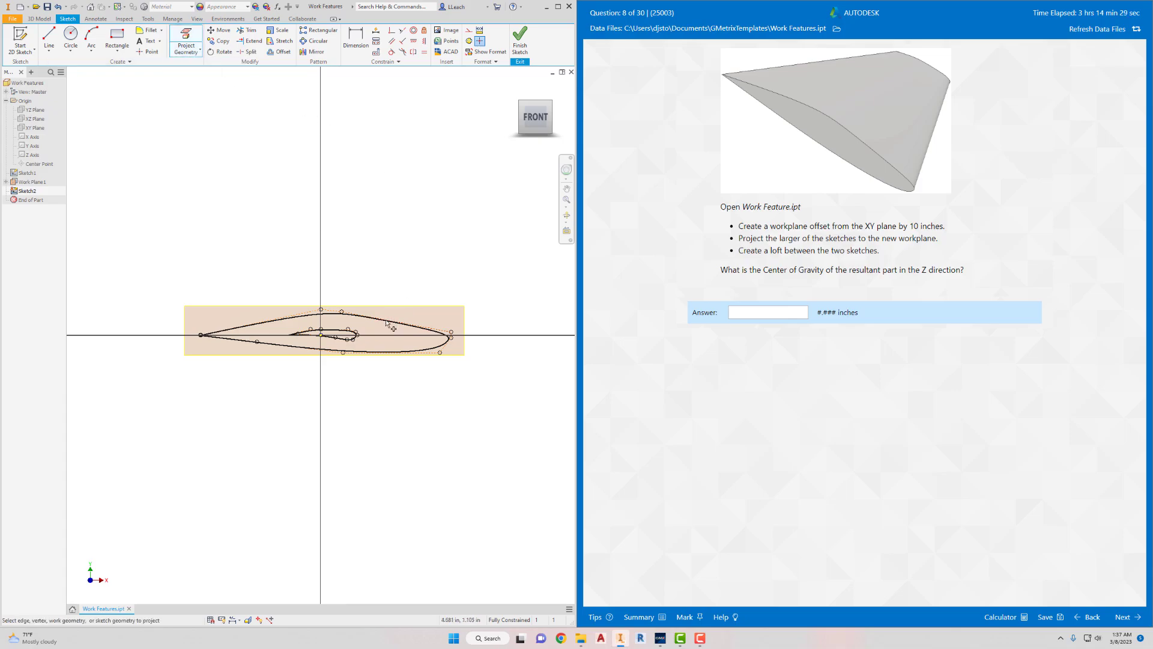
left_click(305, 317)
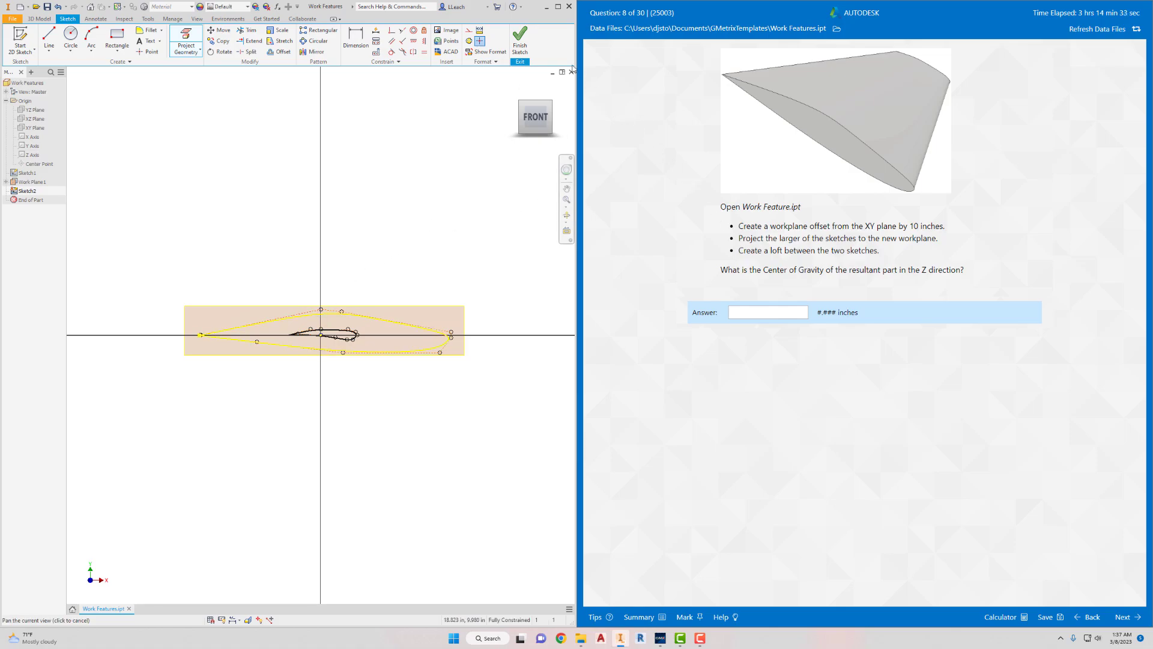
left_click(520, 42)
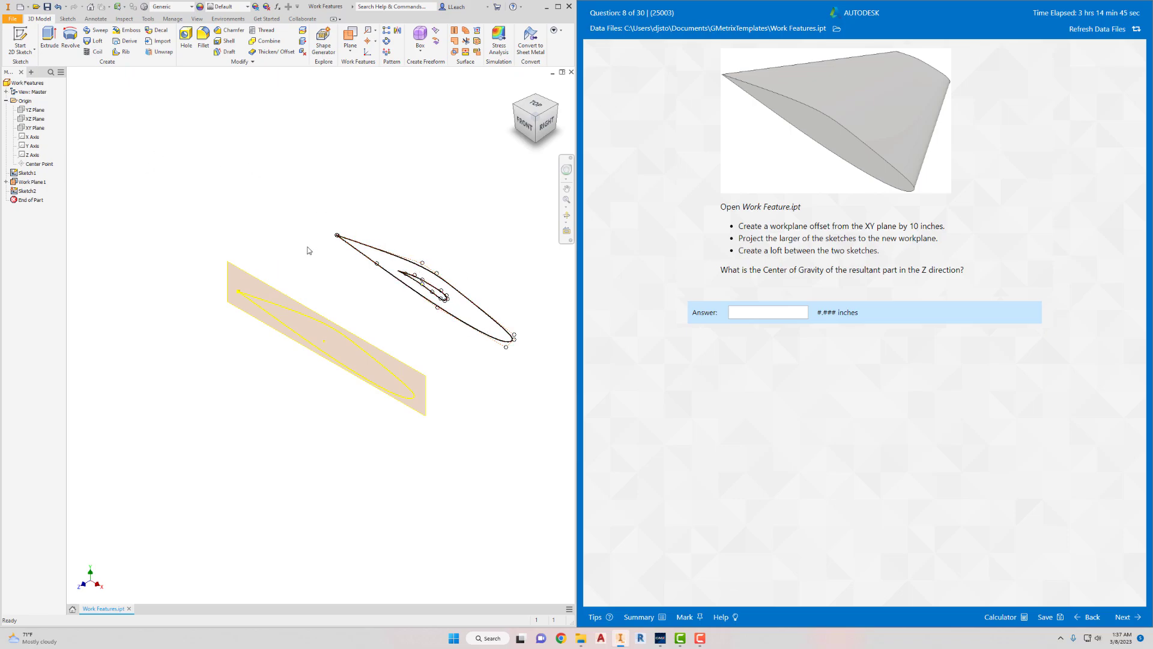
- Edit Sketch1 to delete the larger airfoil profile, leaving the smaller one, and finish the sketch
left_click(29, 173)
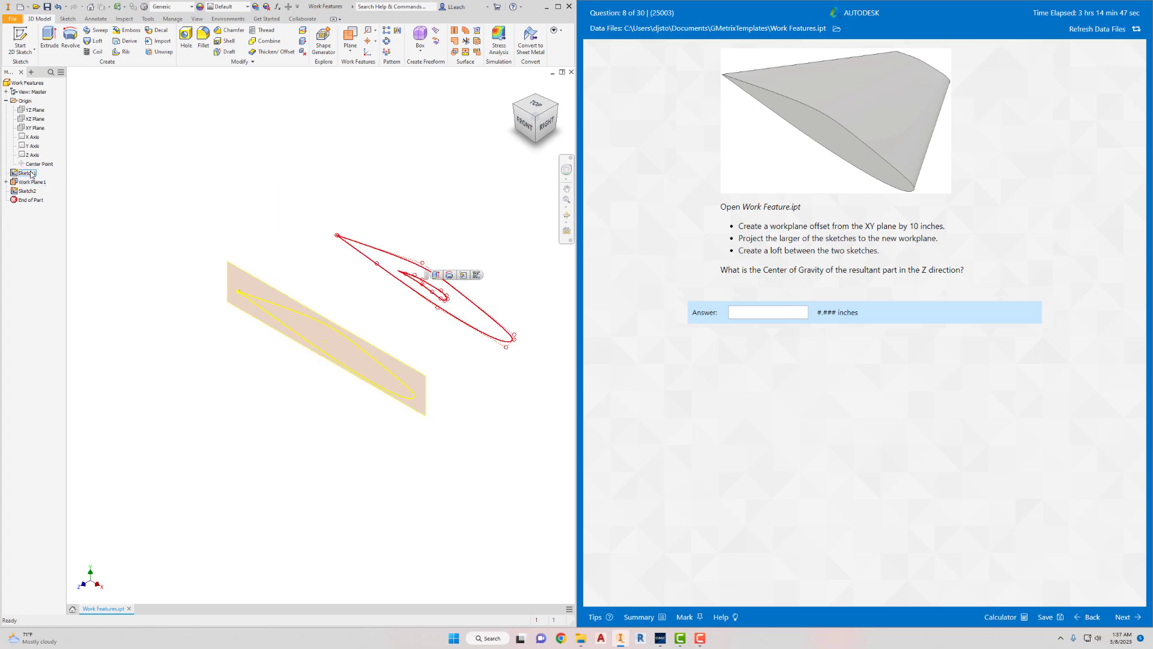
right_click(31, 174)
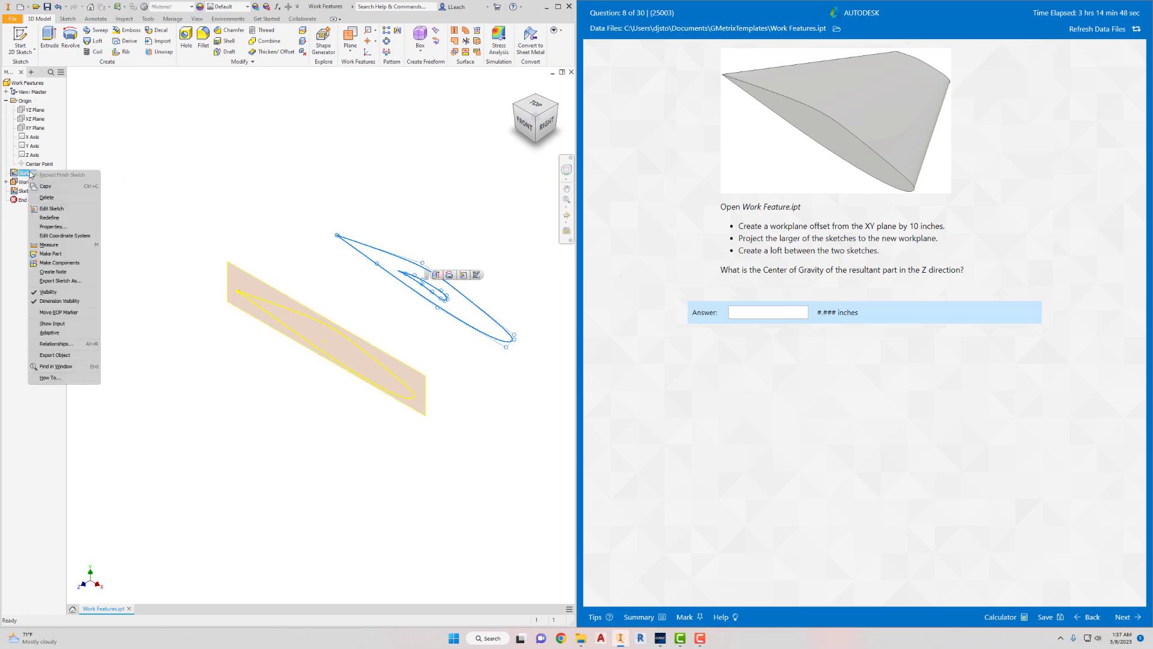
left_click(51, 208)
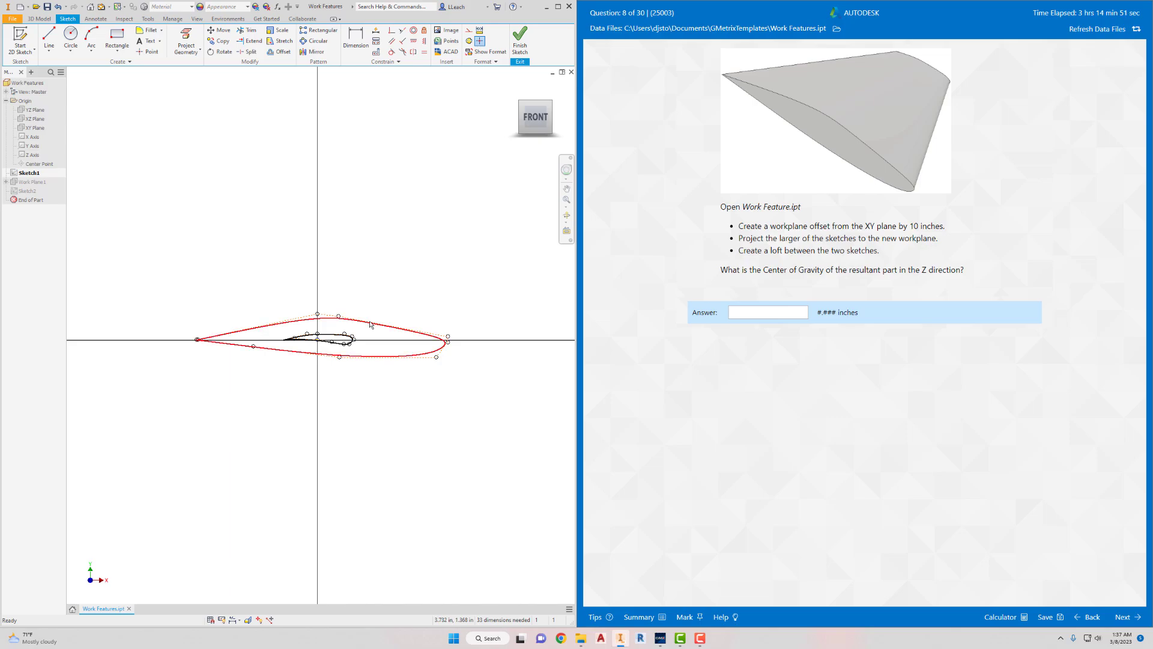
left_click(371, 325)
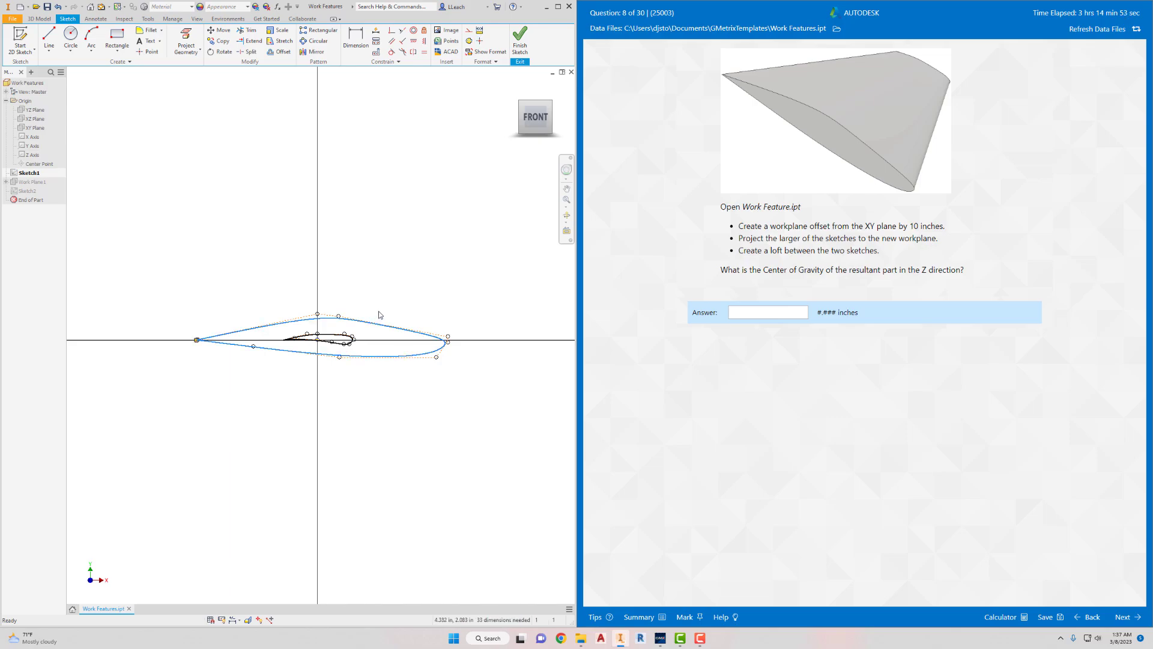
key("Delete")
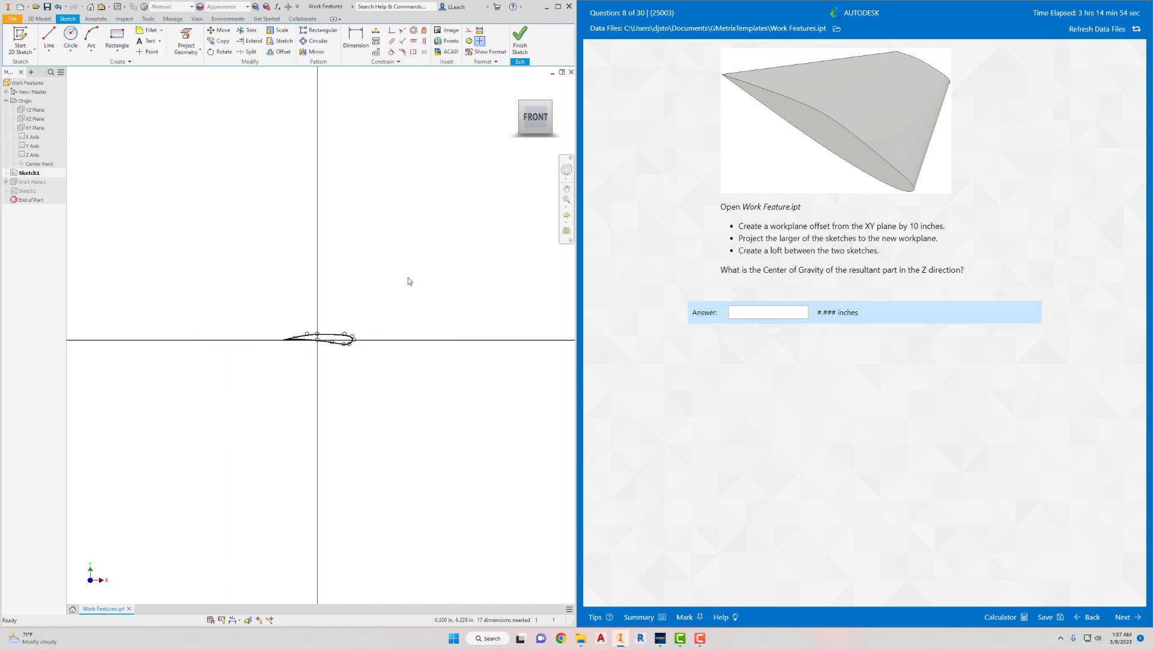
left_click(522, 46)
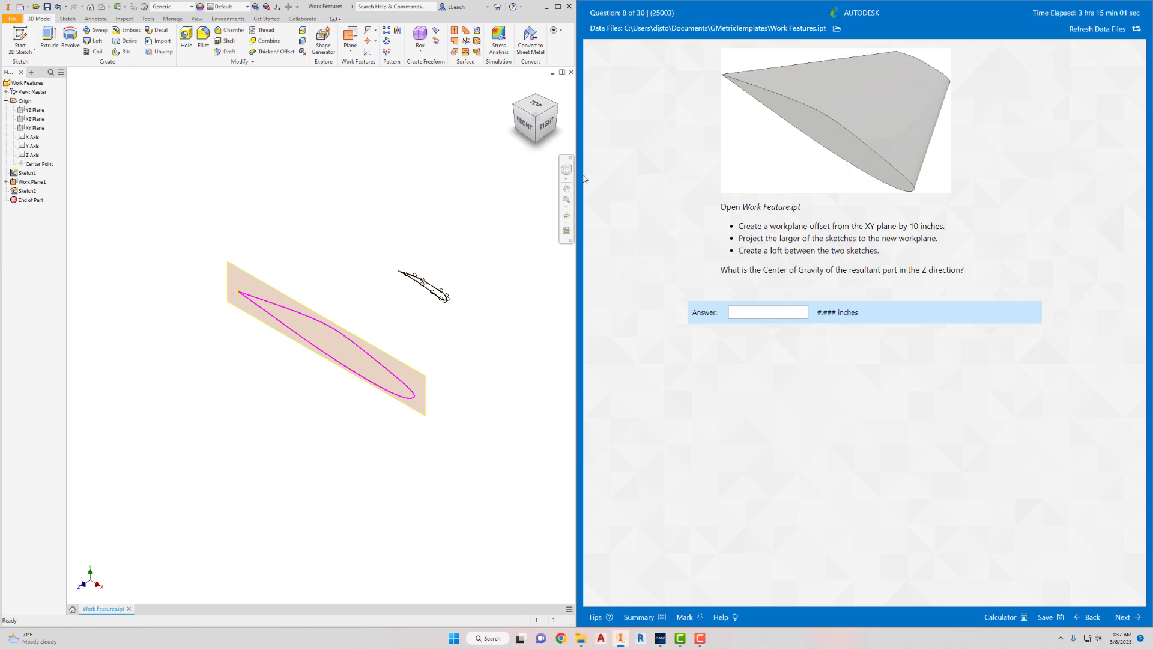
- Loft a solid between the small airfoil profile in Sketch1 and the projected large profile in Sketch2
left_click(96, 42)
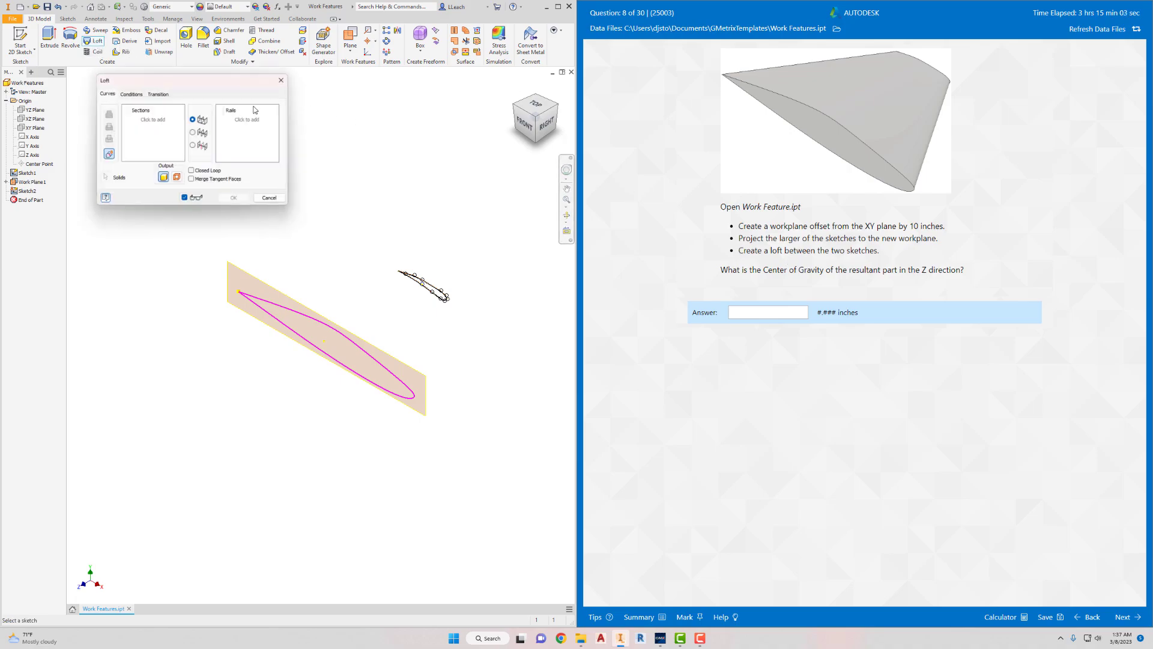
left_click(434, 289)
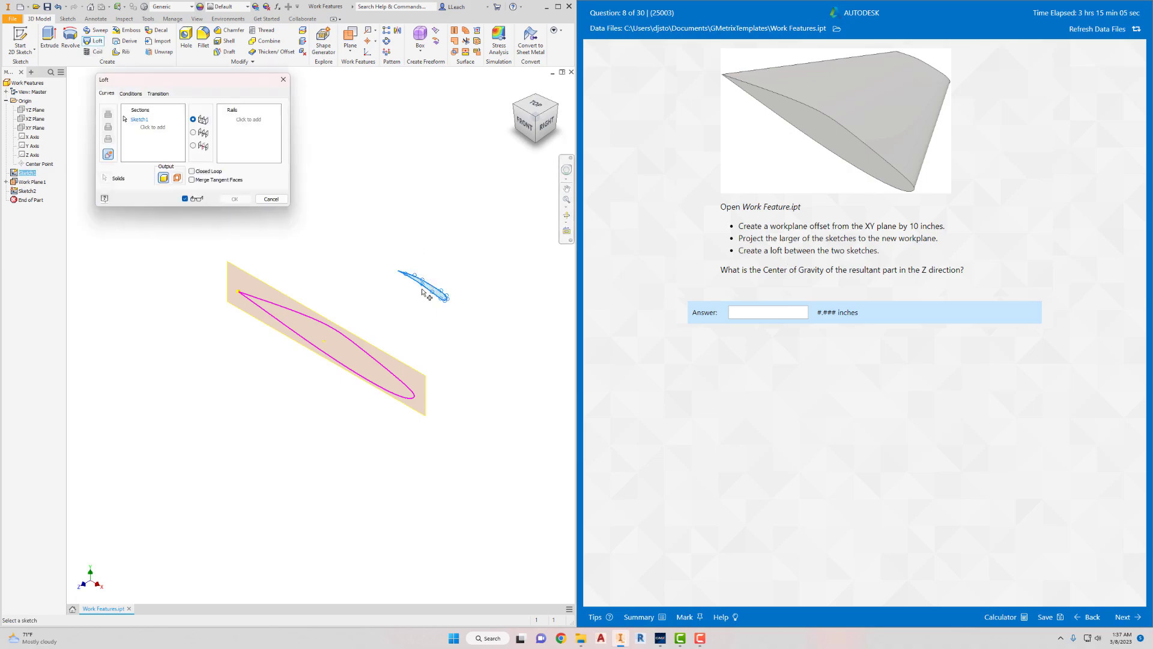
left_click(347, 338)
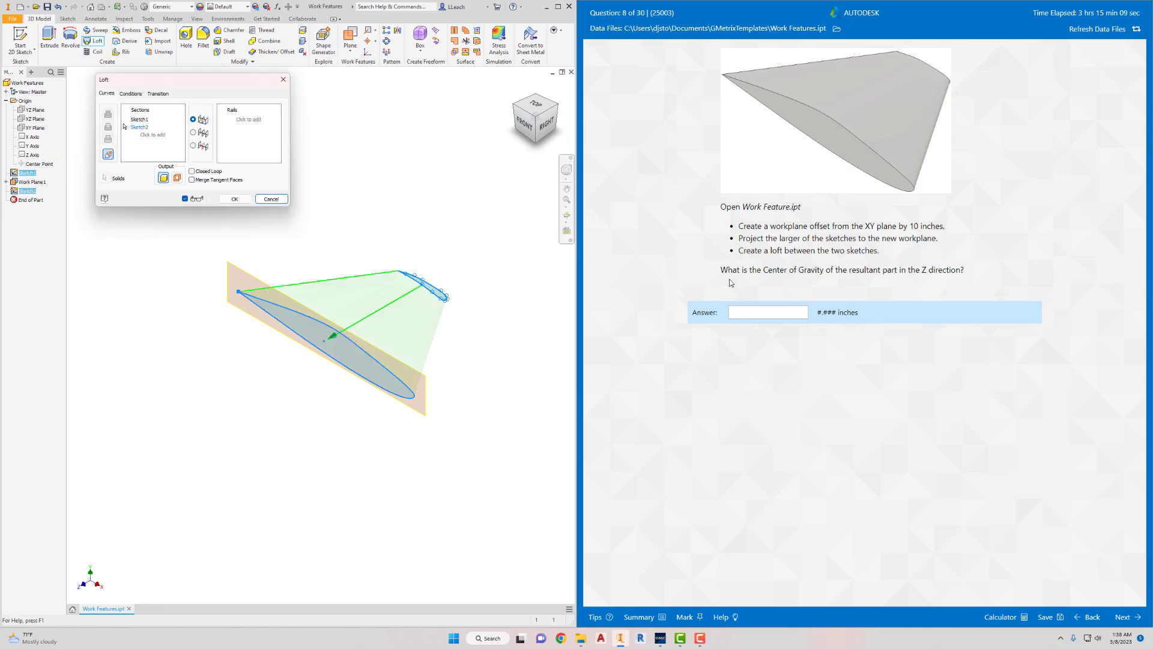
left_click(235, 199)
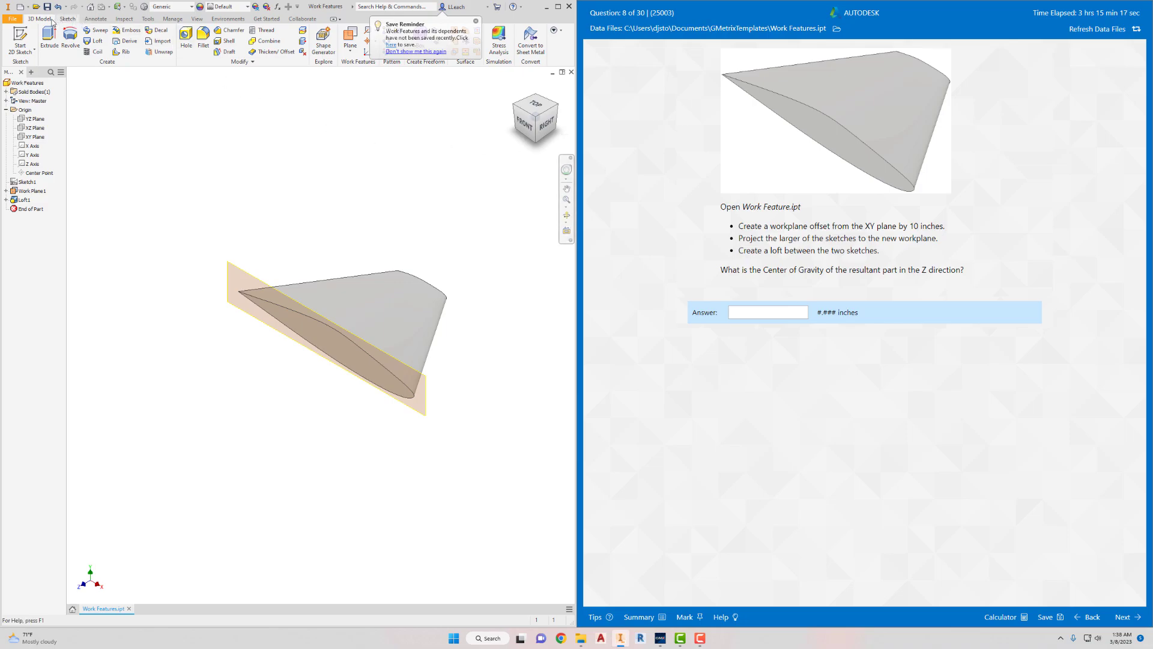
- Update the Work Features part's physical properties and read its center of gravity in the Z direction
left_click(15, 19)
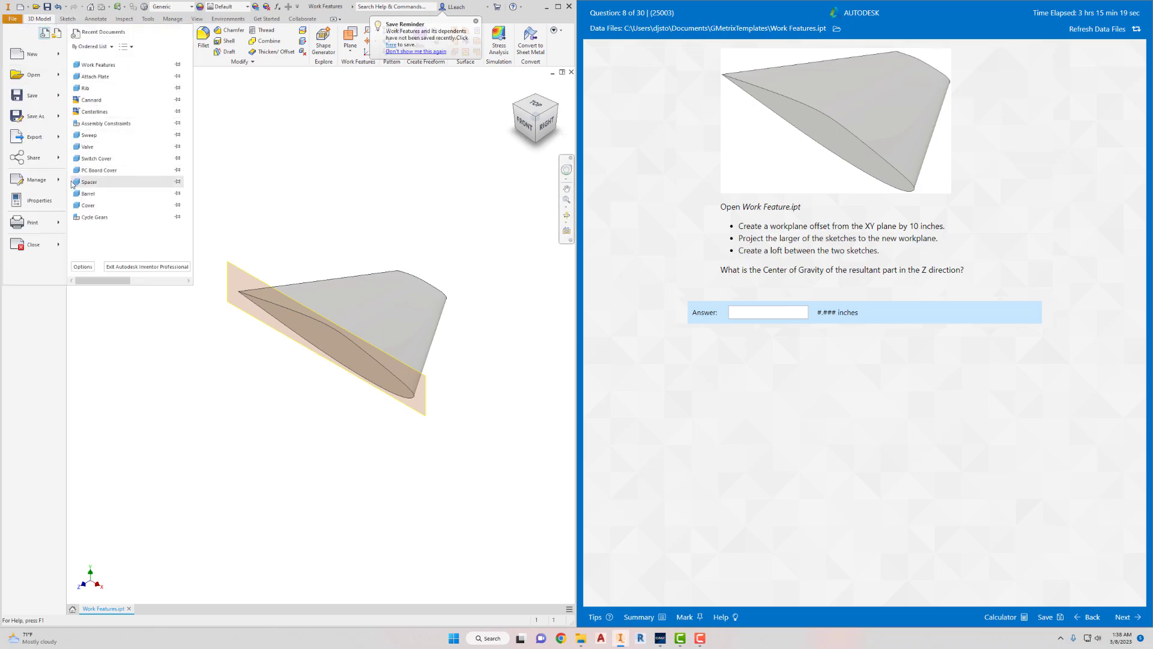
left_click(47, 202)
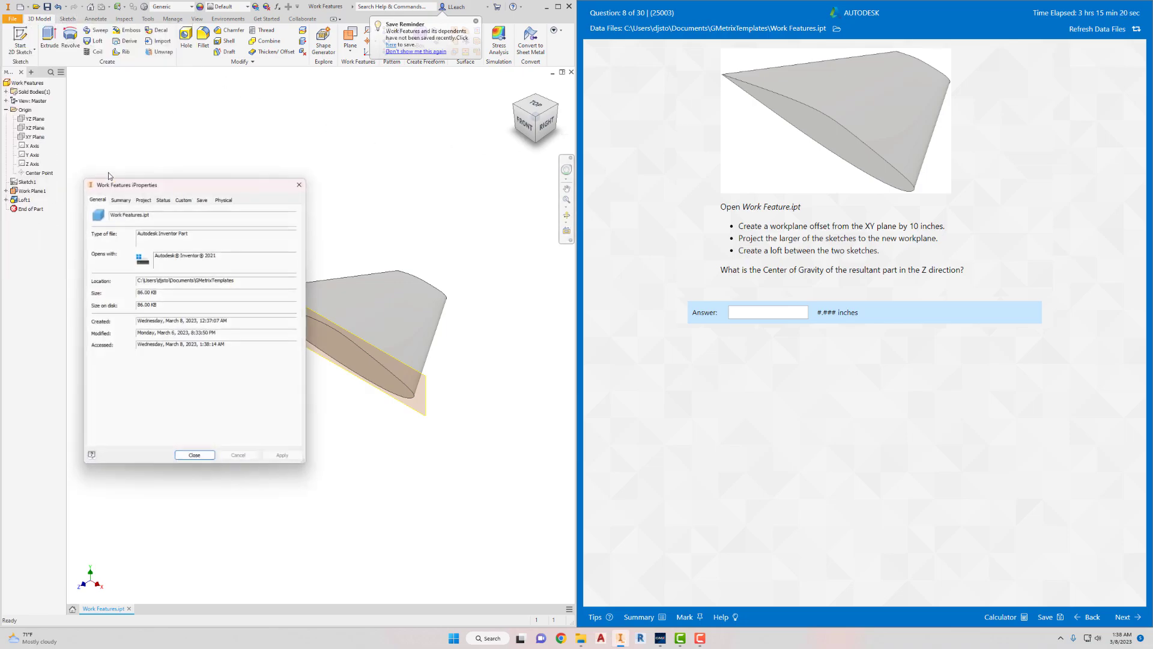
left_click(223, 200)
left_click(253, 220)
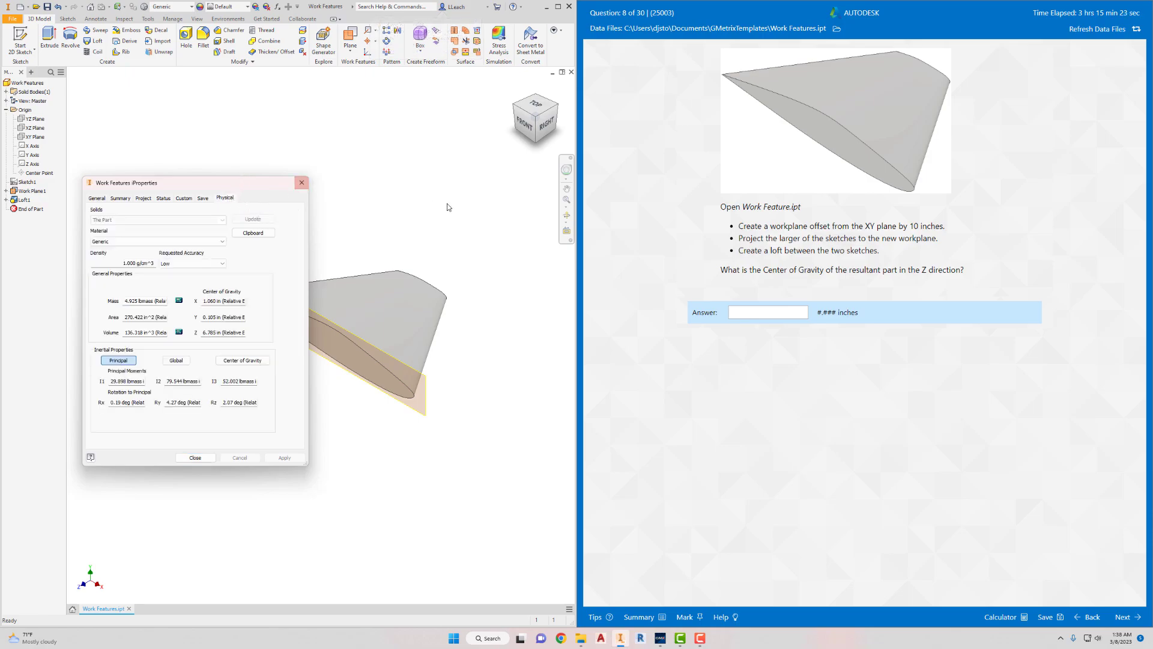
left_click(271, 232)
- Answer question 8 with 6.785 inches, submit it, and continue to the next question
left_click(750, 313)
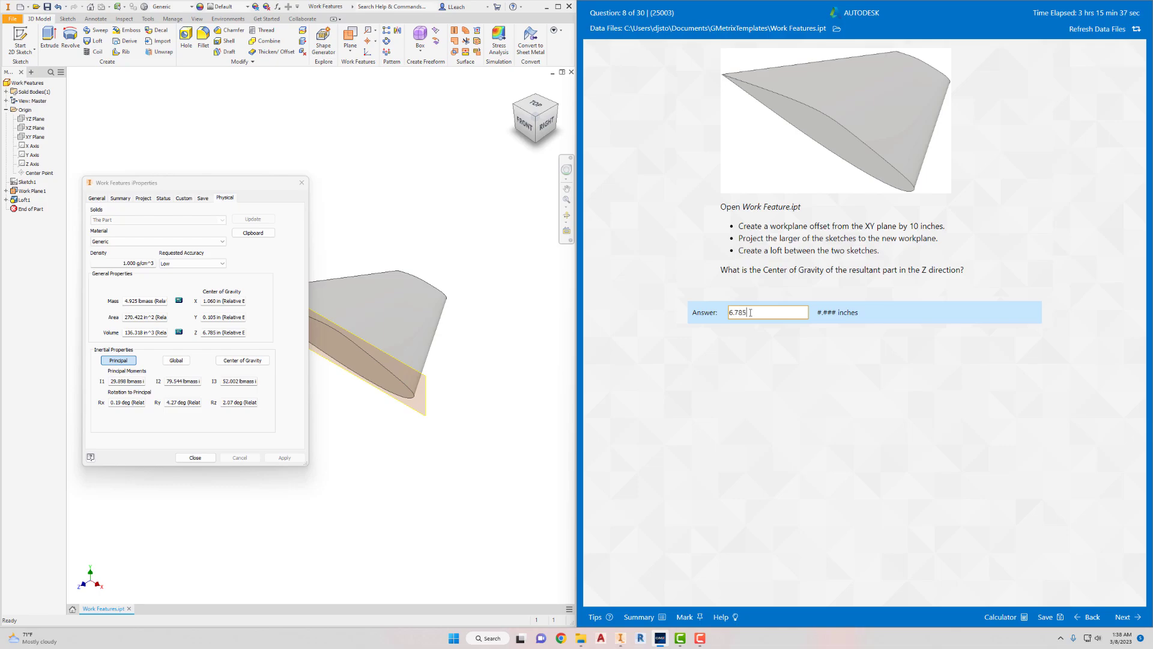
left_click(1124, 617)
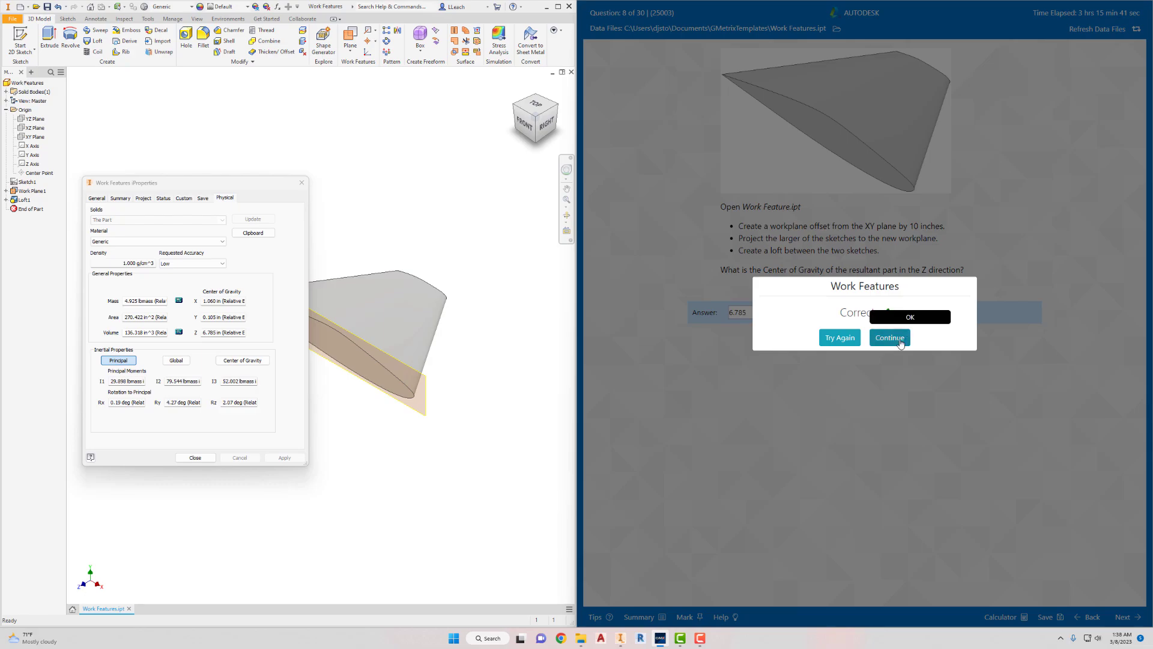
left_click(895, 340)
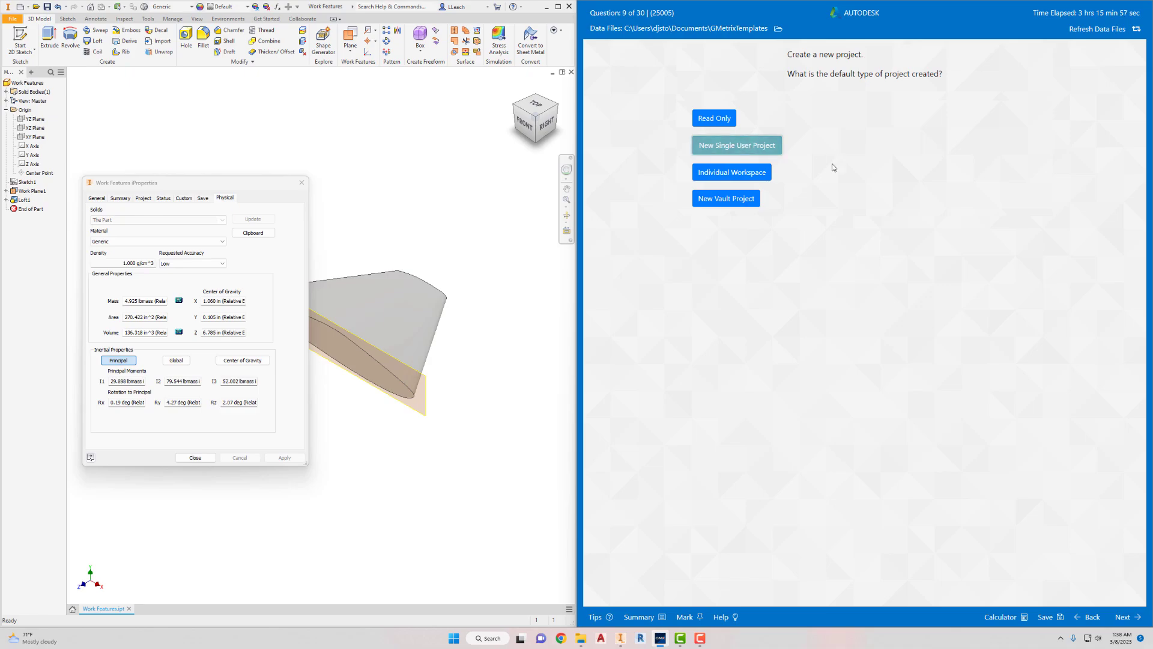
- Answer question 9 with New Single User Project as the default project type, and continue to question 10
left_click(1123, 617)
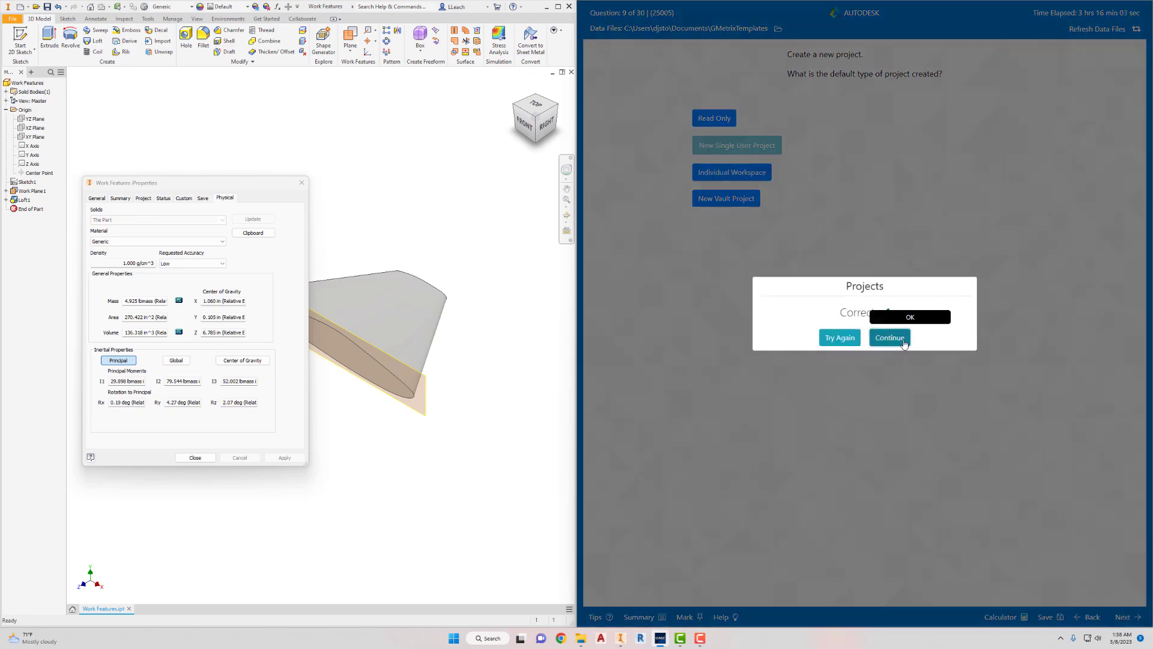
left_click(890, 337)
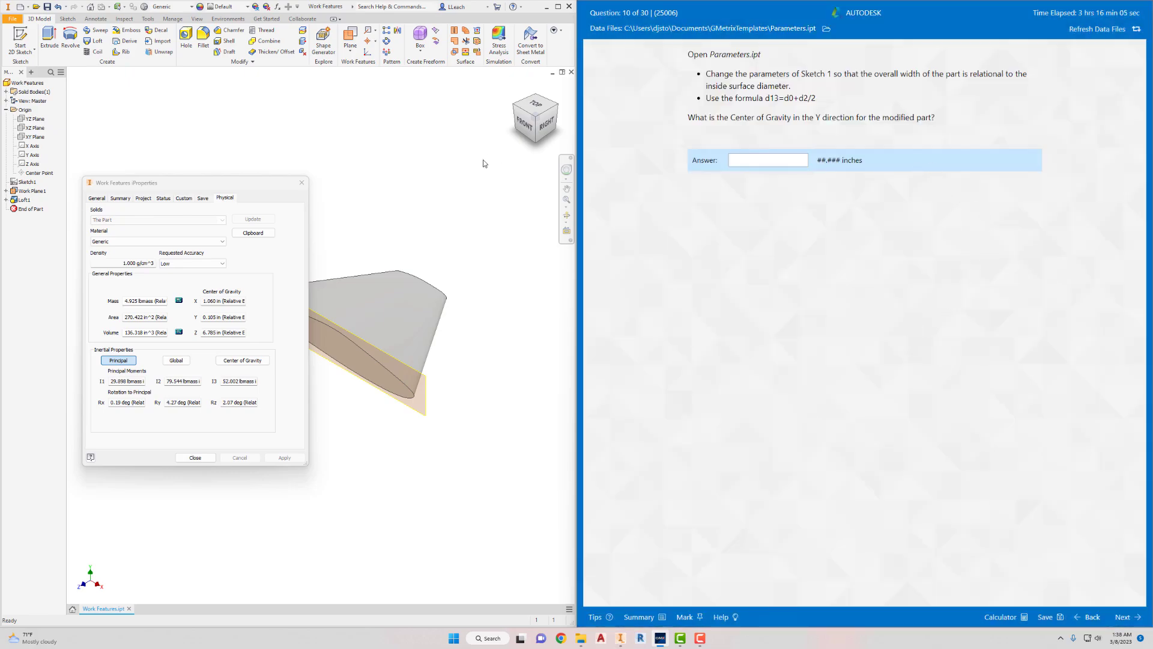
- Close the iProperties dialog and the Work Features part
left_click(302, 182)
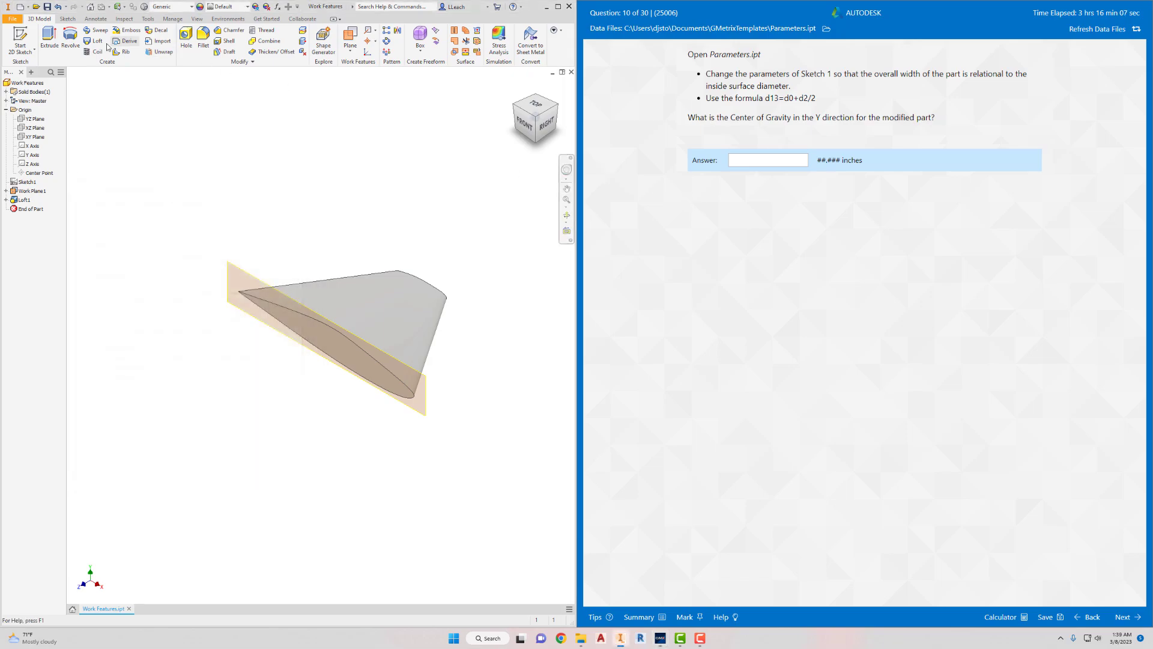
left_click(12, 18)
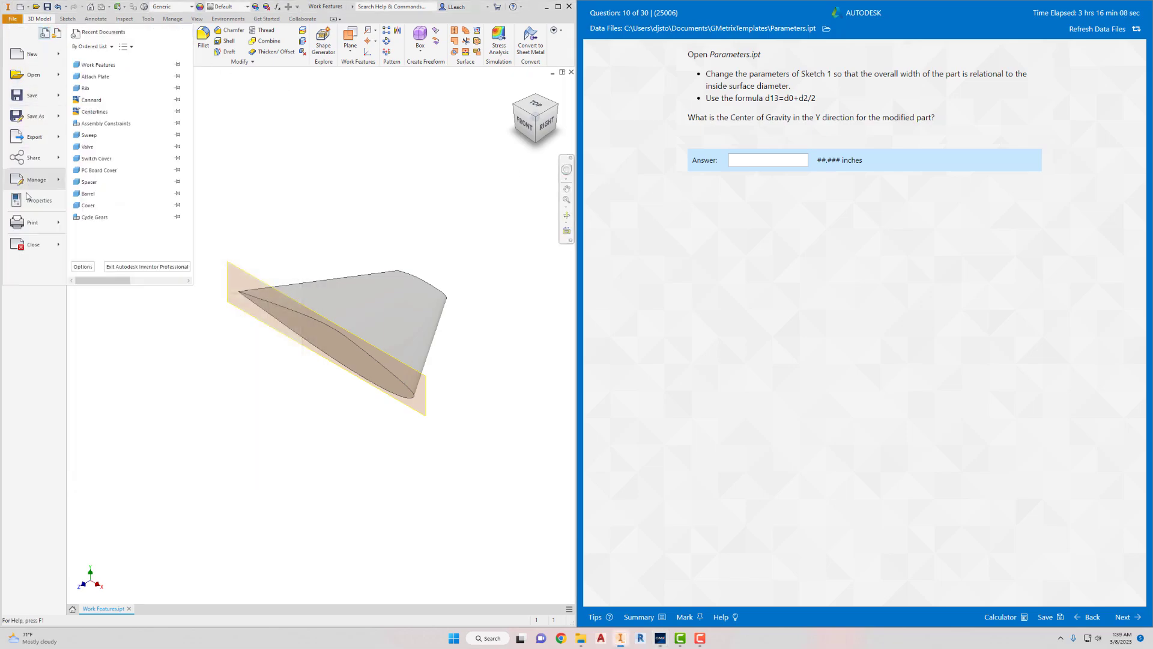
left_click(33, 243)
left_click(553, 328)
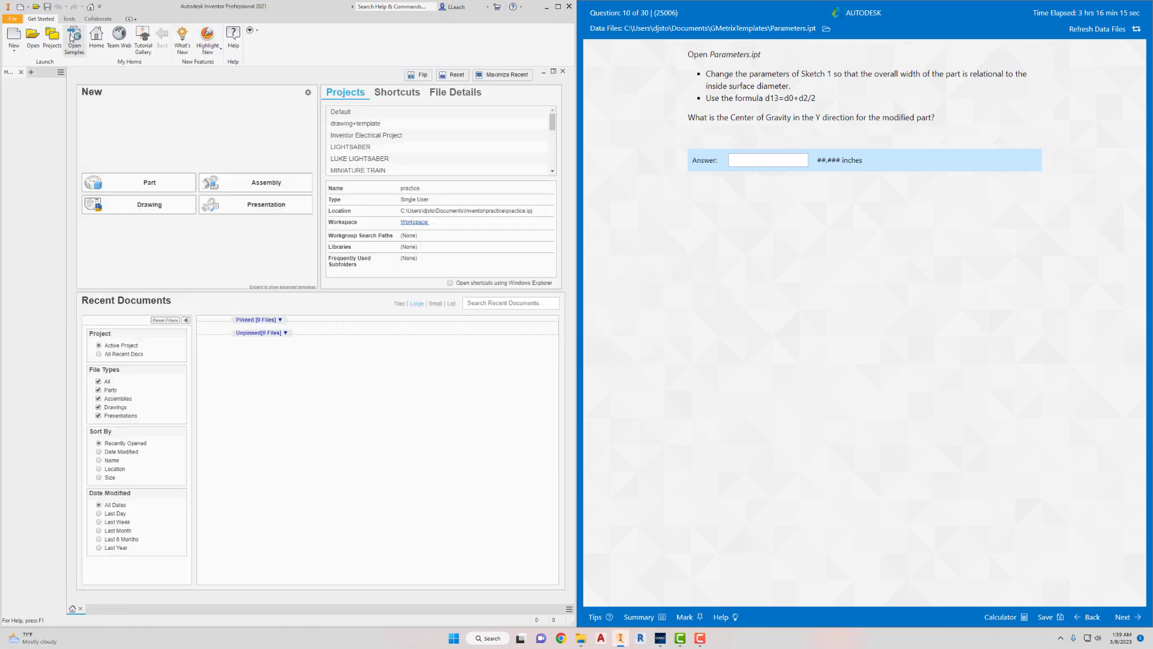
- Open the Parameters part file from the GMetrixTemplates folder
left_click(33, 38)
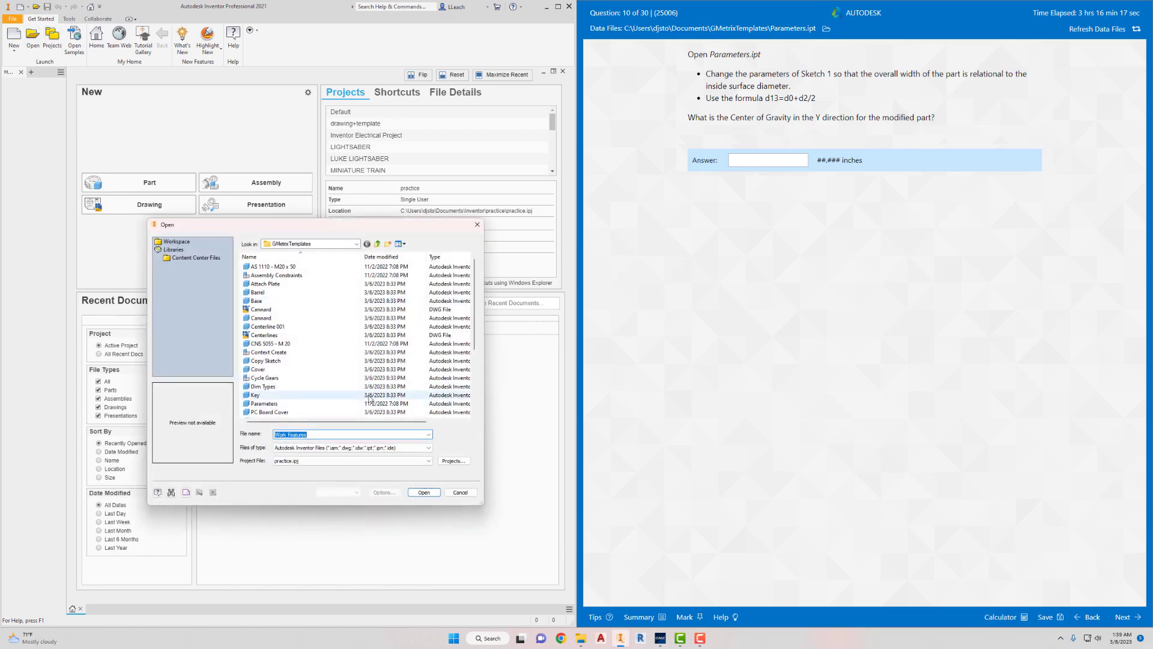
left_click(300, 403)
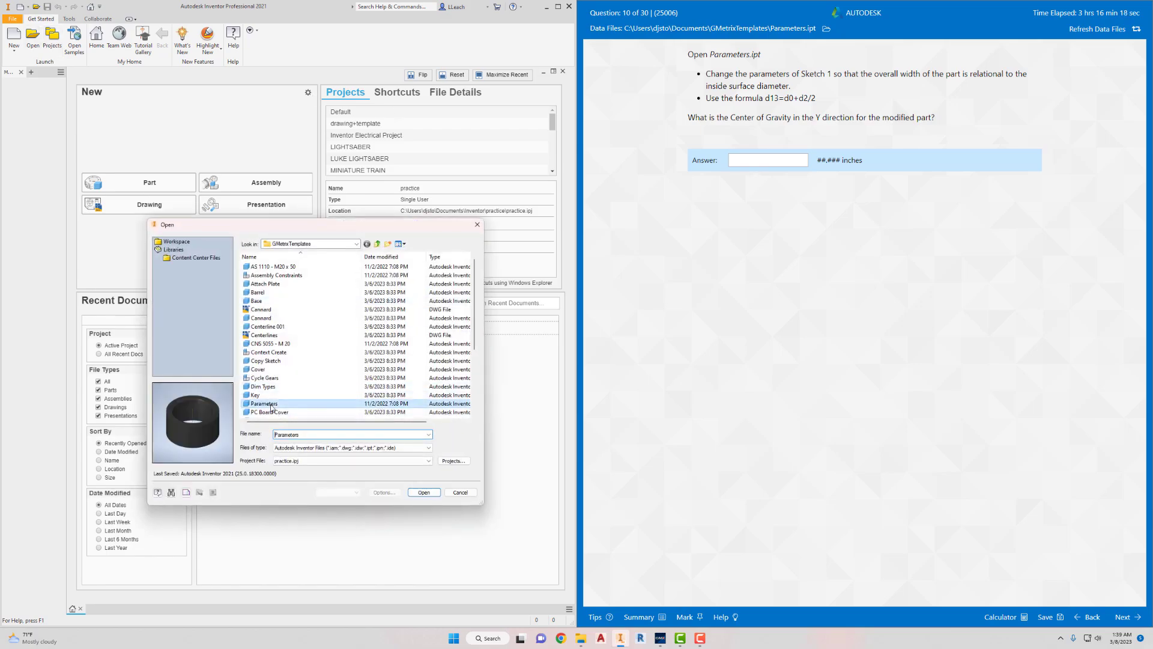
left_click(431, 493)
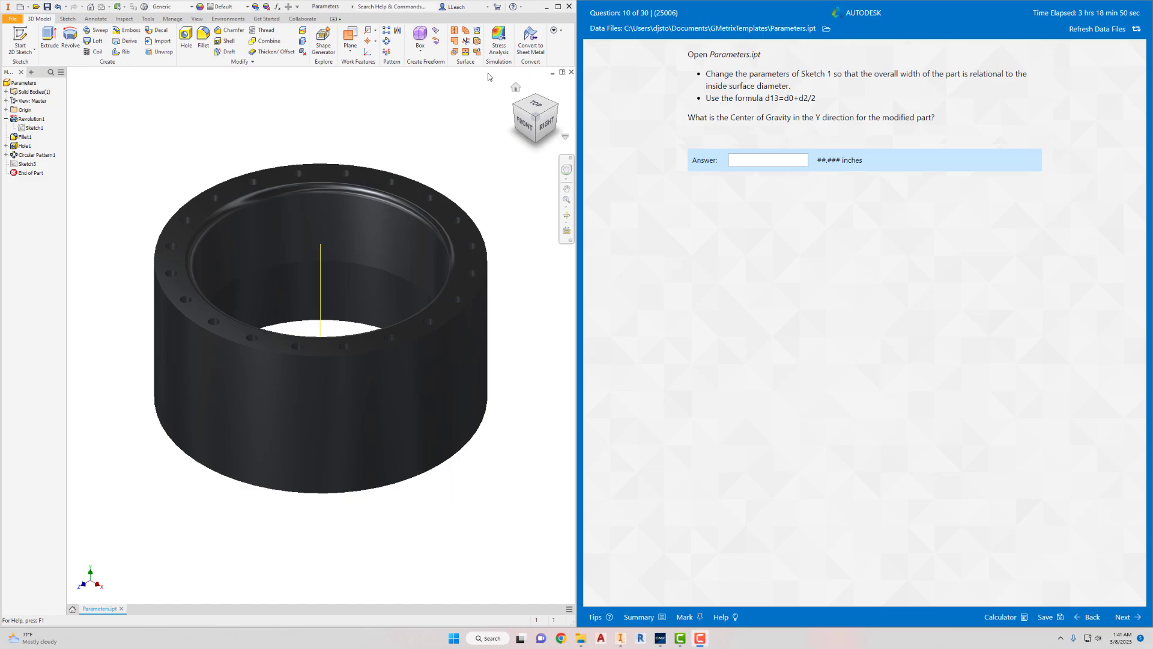
- Open Sketch1 of the Revolution1 feature for editing
left_click(30, 128)
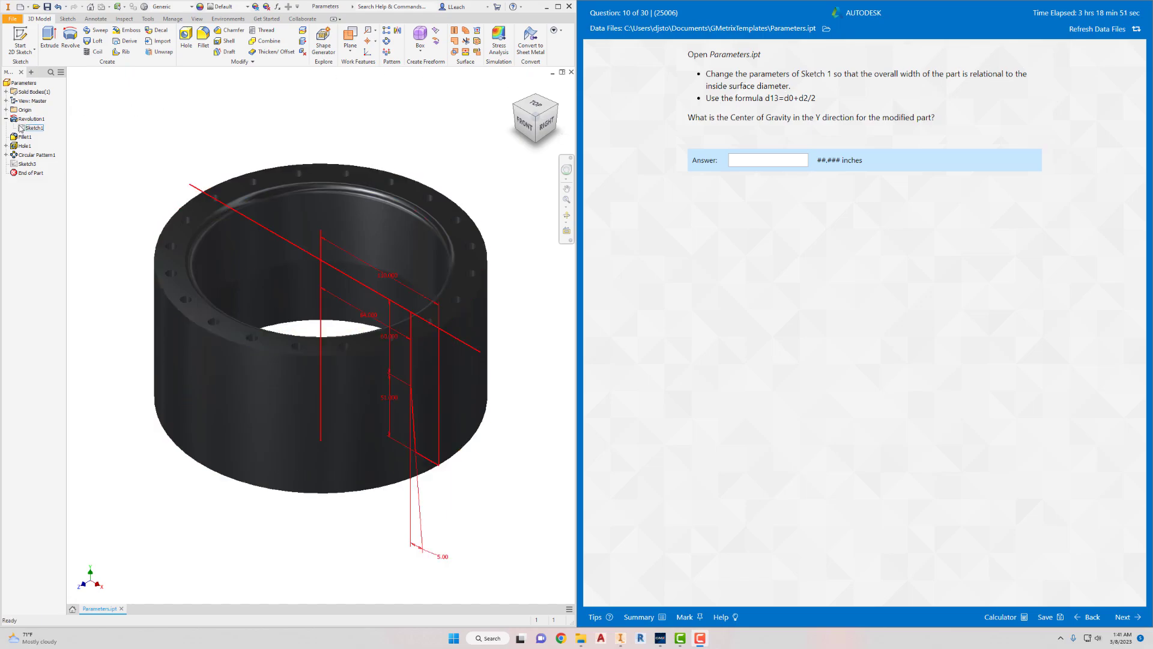
left_click(6, 119)
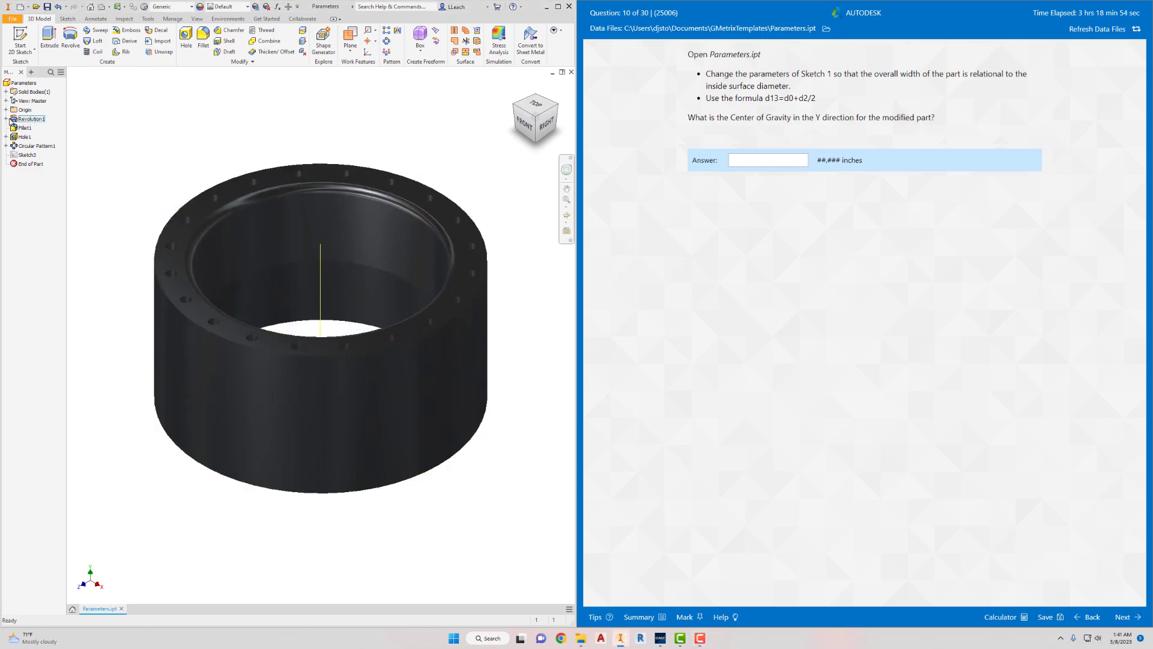
left_click(6, 119)
left_click(36, 129)
right_click(39, 130)
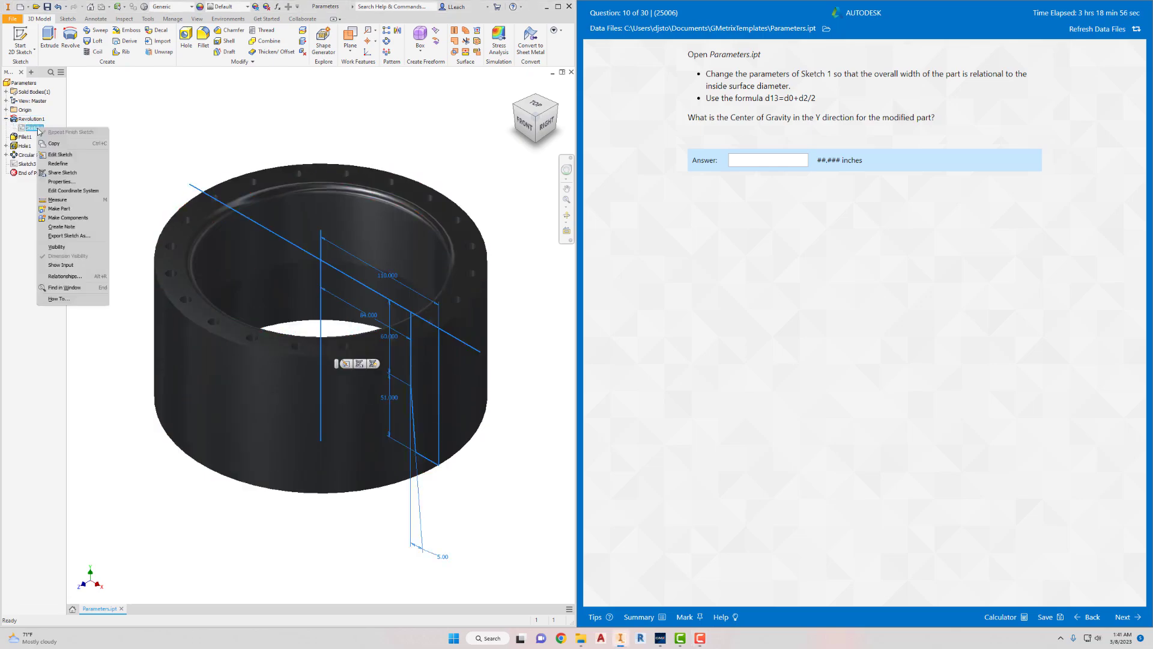
left_click(61, 159)
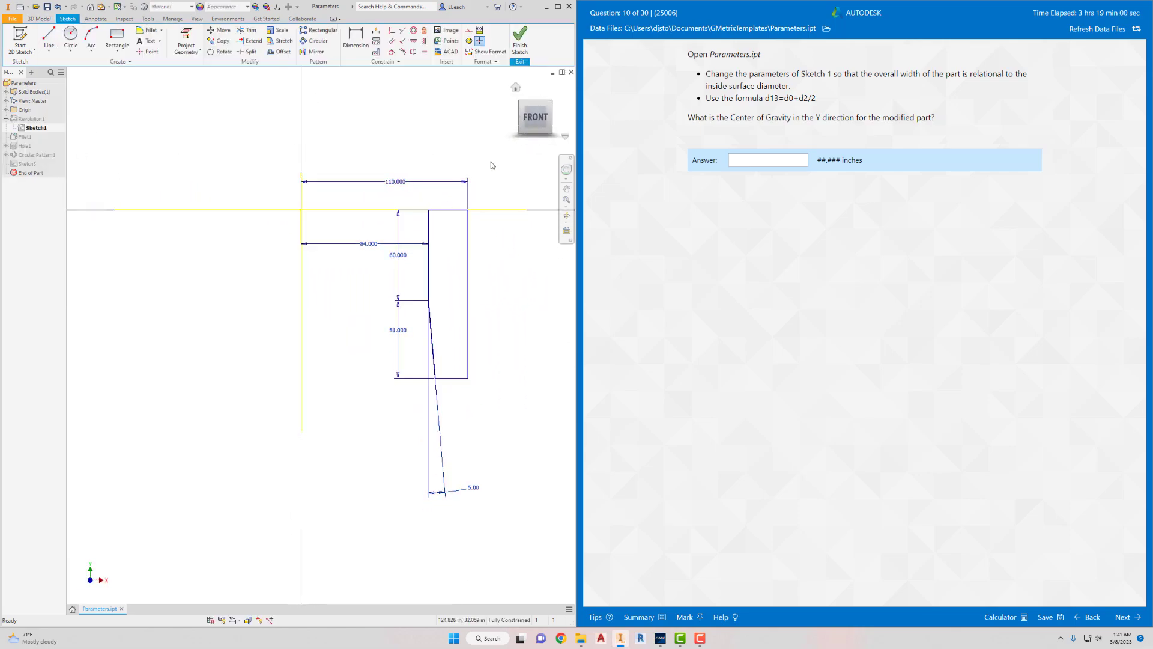
- Set the sketch's overall width dimension with the question's formula d13=d0+d2/2 and finish the sketch
double_click(401, 182)
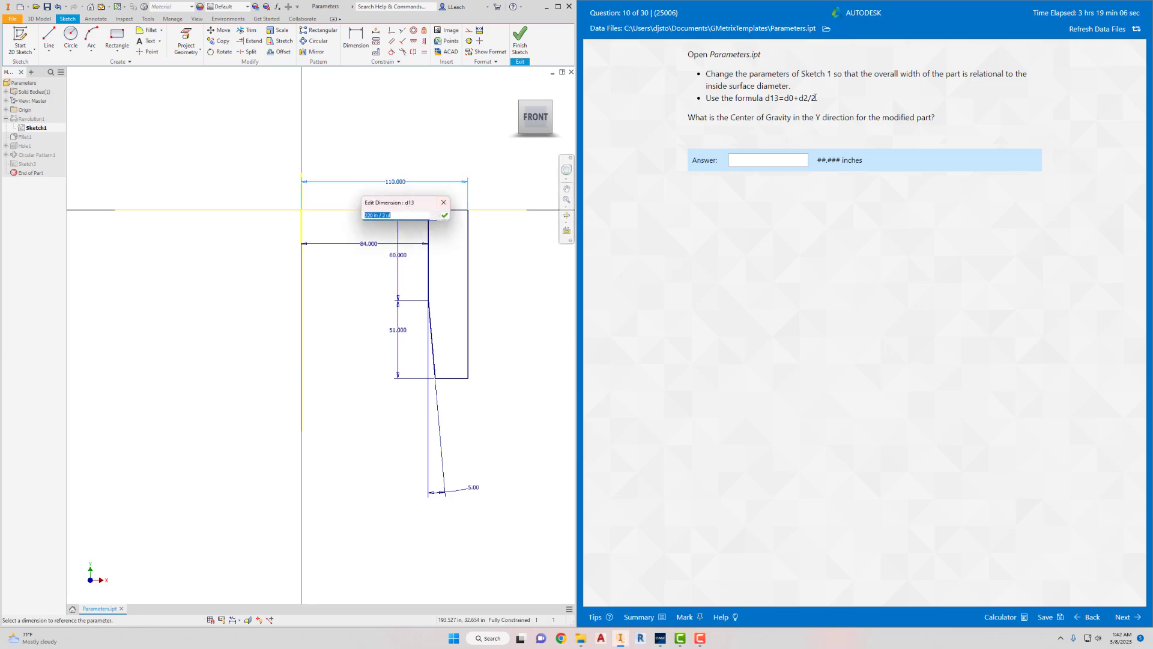
mouse_move(815, 98)
left_mouse_down()
mouse_move(770, 102)
mouse_move(829, 101)
left_mouse_up()
key("ctrl+c")
scroll(772, 100, "up", 1, "ctrl")
scroll(829, 102, "up", 1, "ctrl")
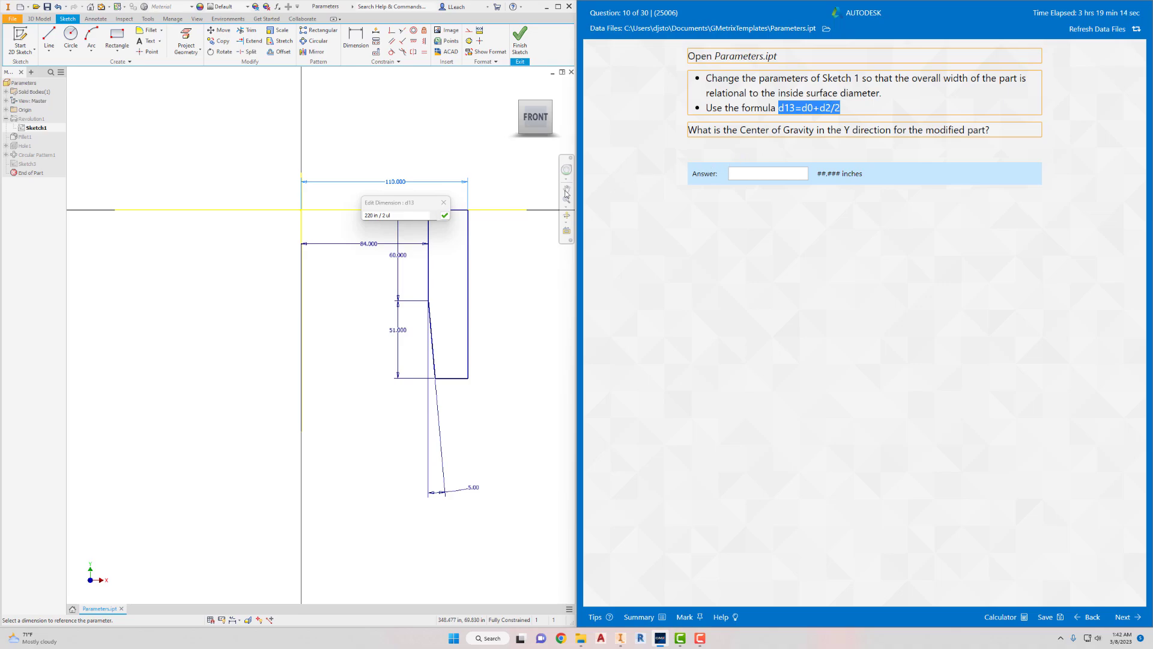
left_click_drag(404, 215, 349, 232)
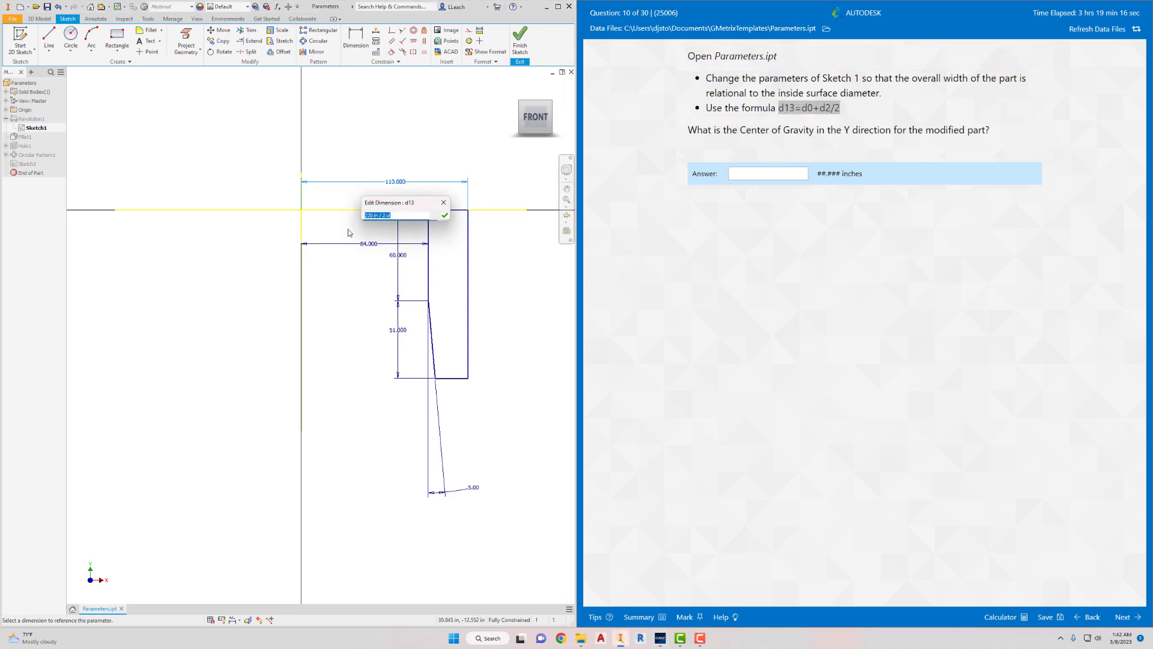
key("ctrl+v")
left_click(444, 216)
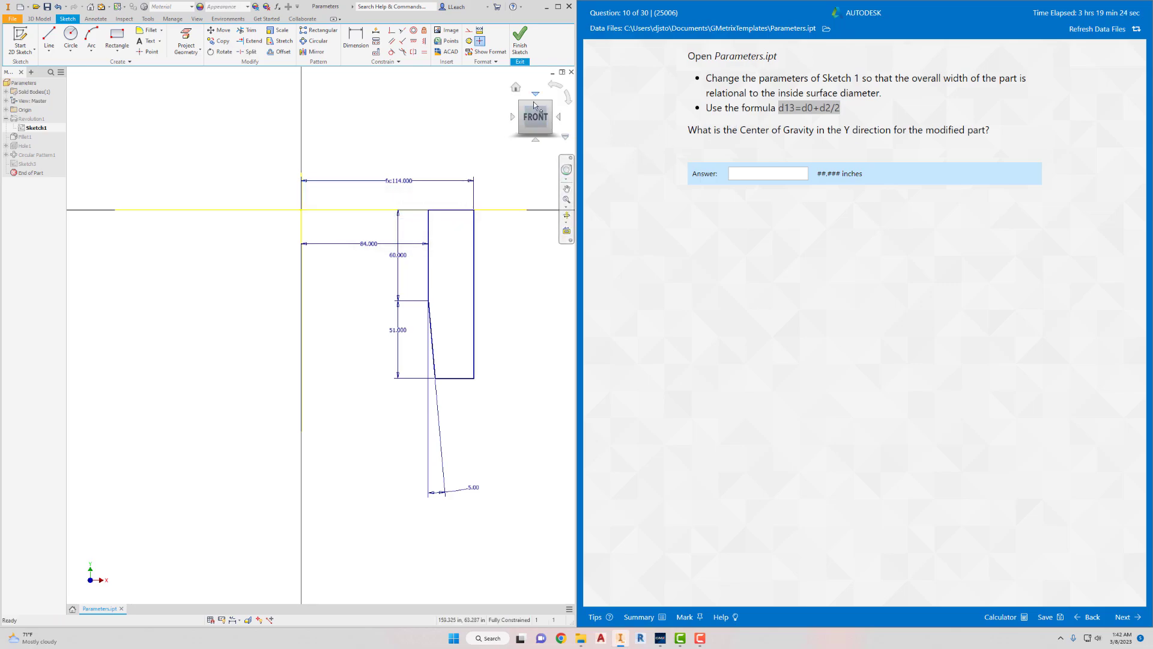
left_click(521, 41)
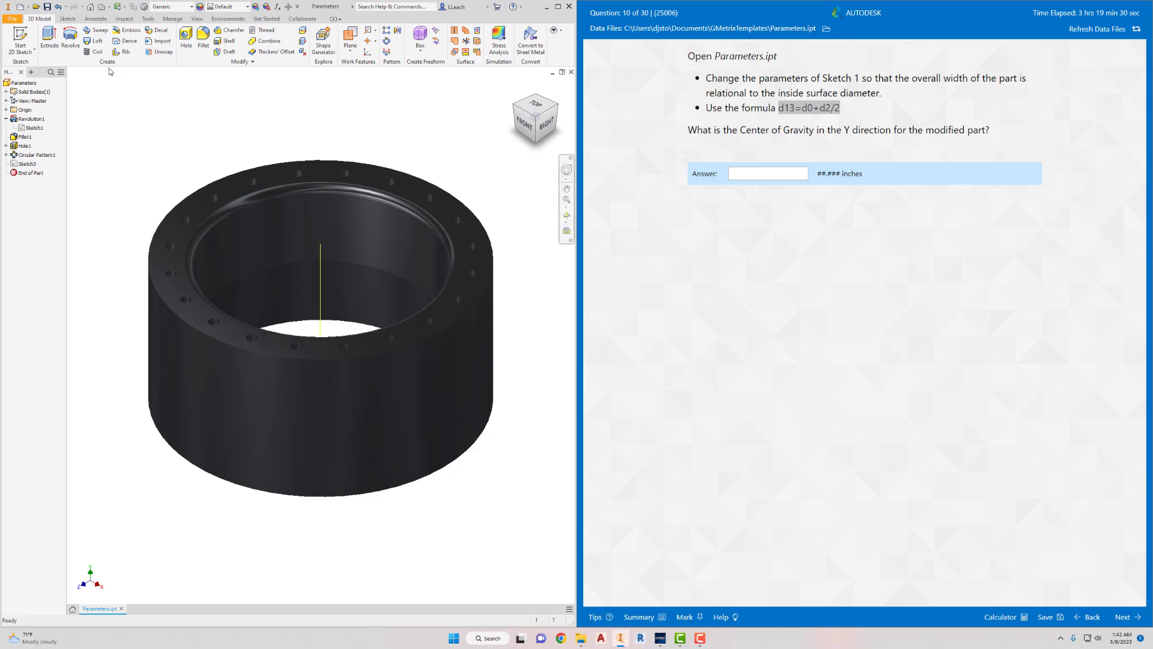
- Update the modified Parameters part's physical properties and read its center of gravity in the Y direction
left_click(12, 18)
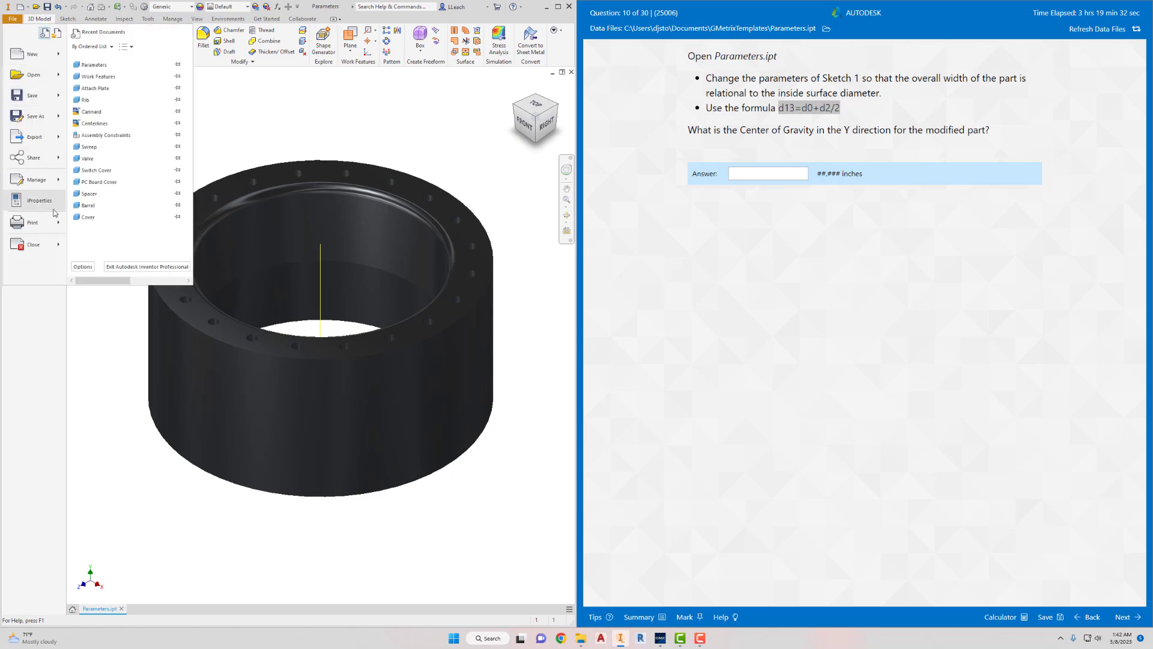
left_click(45, 207)
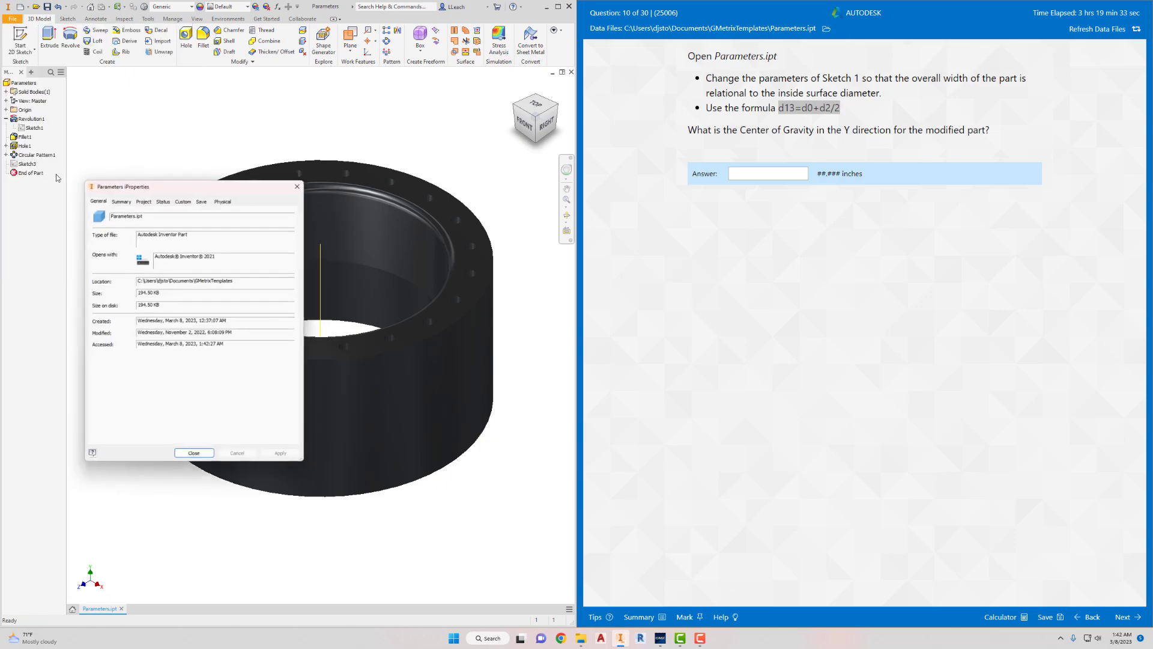
left_click(225, 198)
left_click(253, 219)
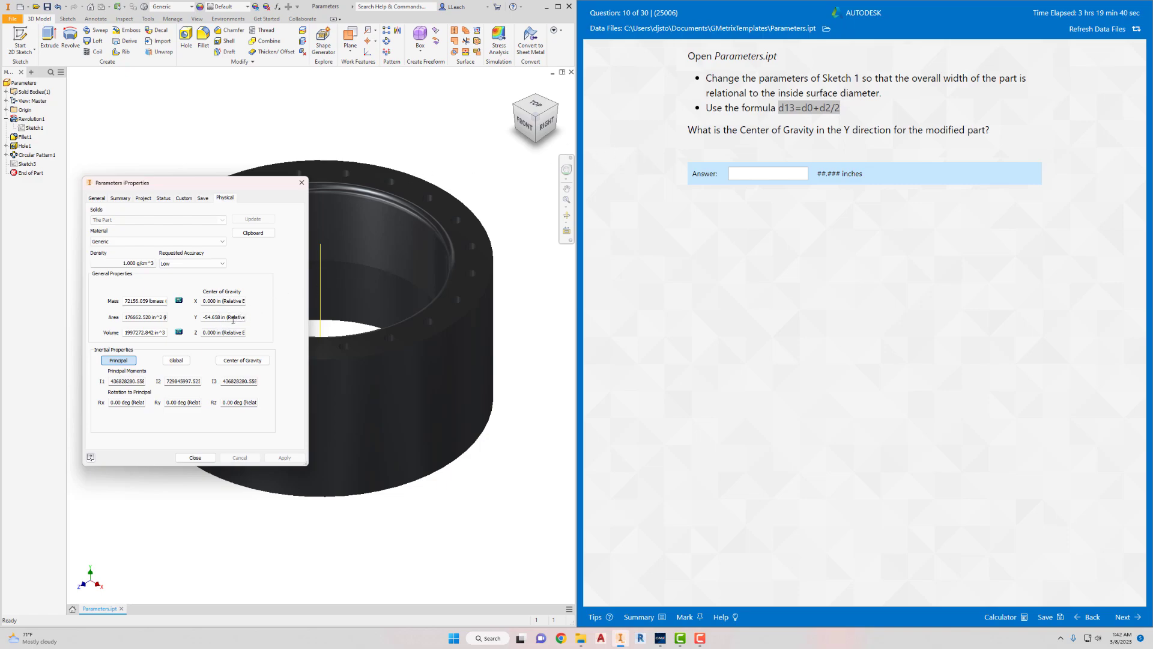
left_click_drag(221, 317, 202, 320)
- Answer question 10 with -54.658 inches, submit it, and continue to question 11
left_click(758, 175)
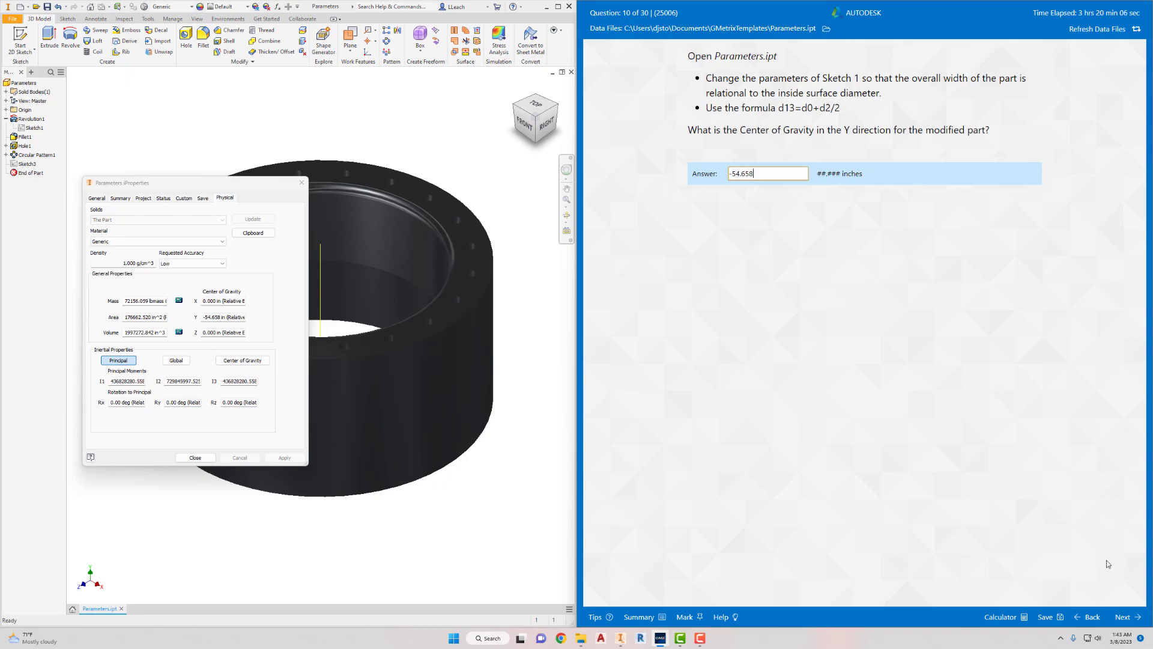
left_click(1127, 619)
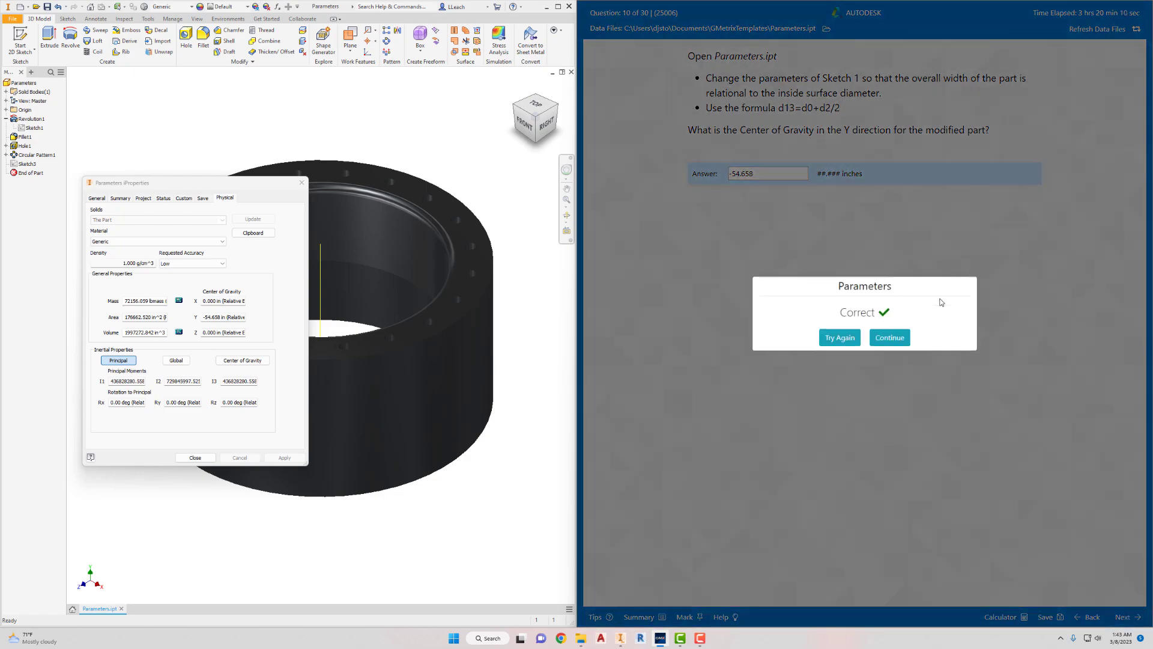
left_click(897, 337)
- Choose Driving as the dimension type that controls the model in question 11
left_click(710, 127)
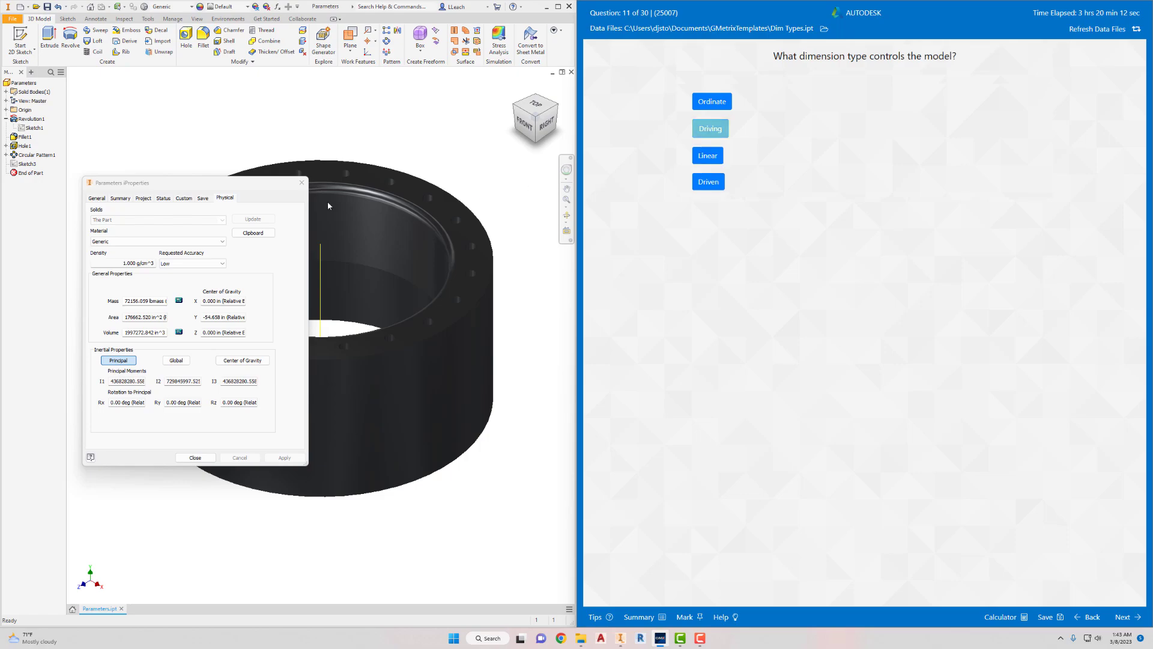